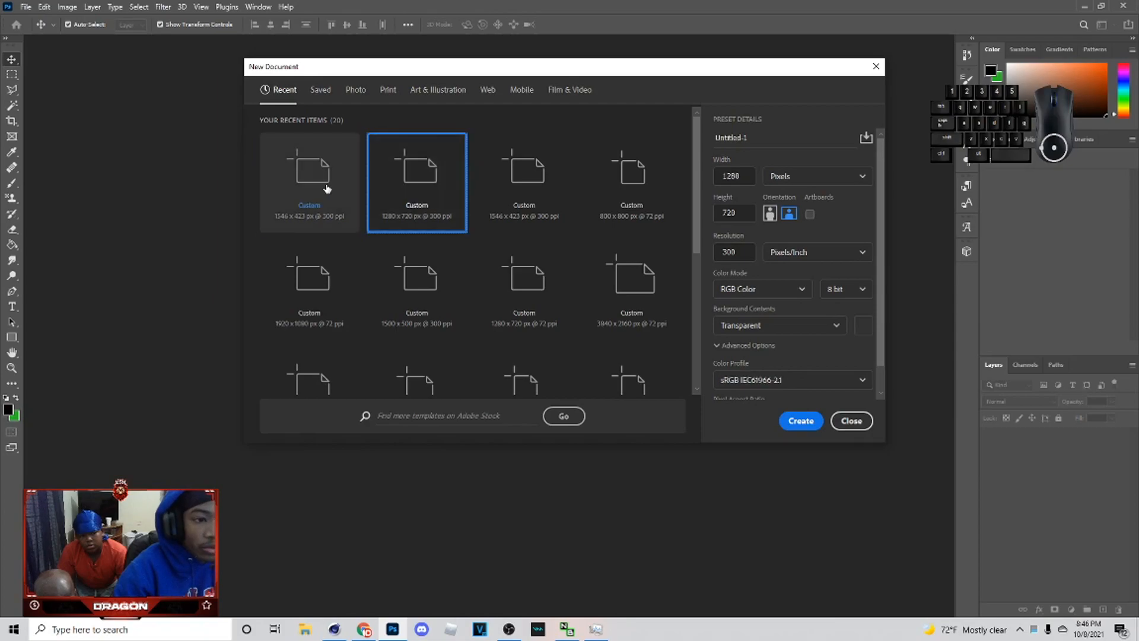
# Step: Create the new 1346 x 423 px transparent document and open the two downloaded photos, pslo8b4uapumcjnpiiy and PoohShiesty-news
pyautogui.click(800, 420)
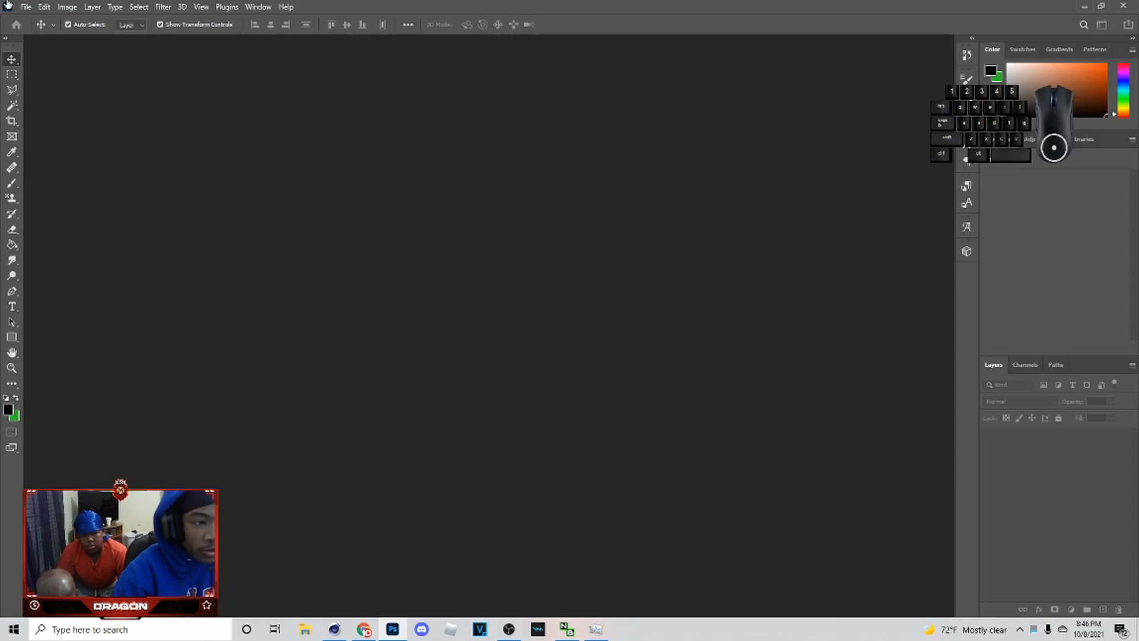
pyautogui.click(26, 7)
pyautogui.click(40, 30)
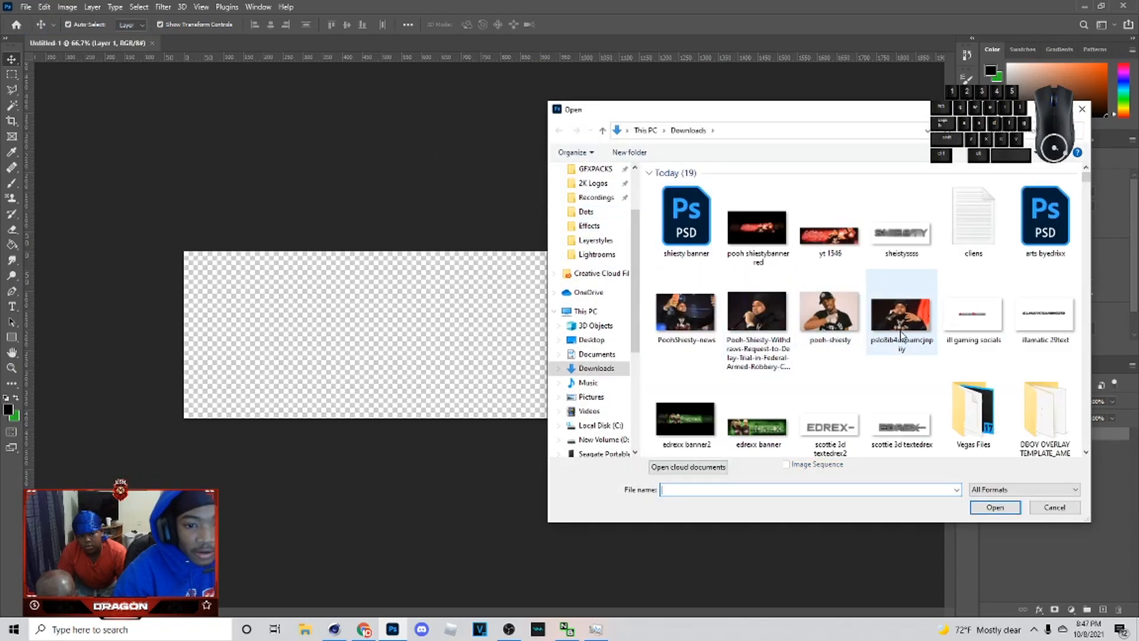
pyautogui.click(901, 314)
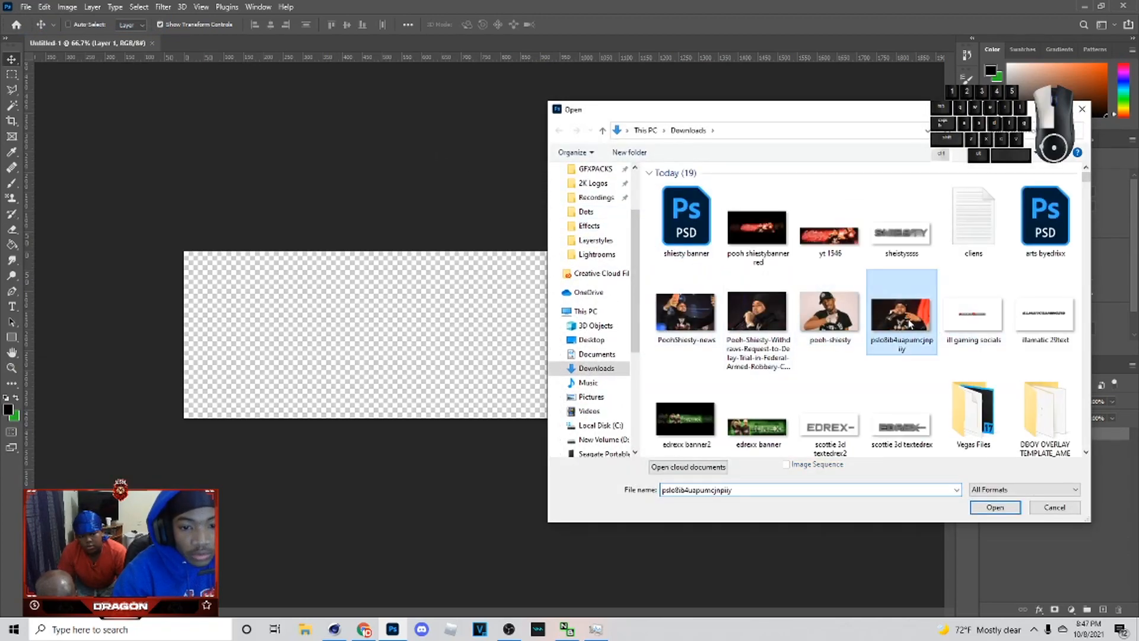
pyautogui.keyDown('ctrl'); pyautogui.click(685, 312); pyautogui.keyUp('ctrl')
pyautogui.click(1009, 508)
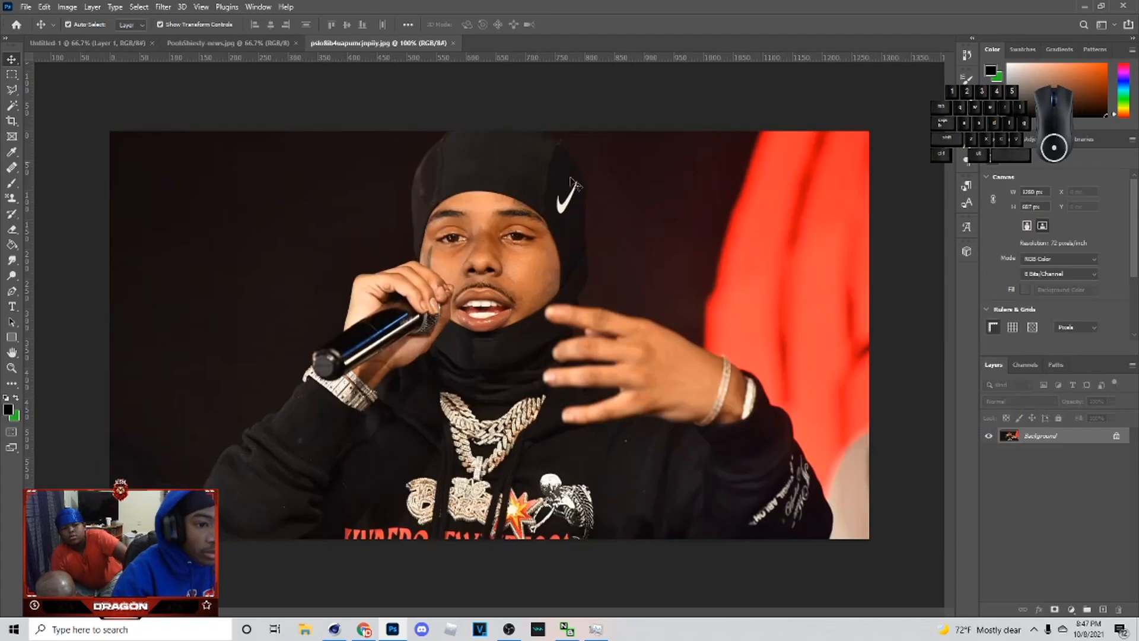
# Step: Unlock the microphone photo's background layer and drag the photo into the banner document
pyautogui.click(1115, 437)
pyautogui.moveTo(227, 159); pyautogui.dragTo(777, 415)
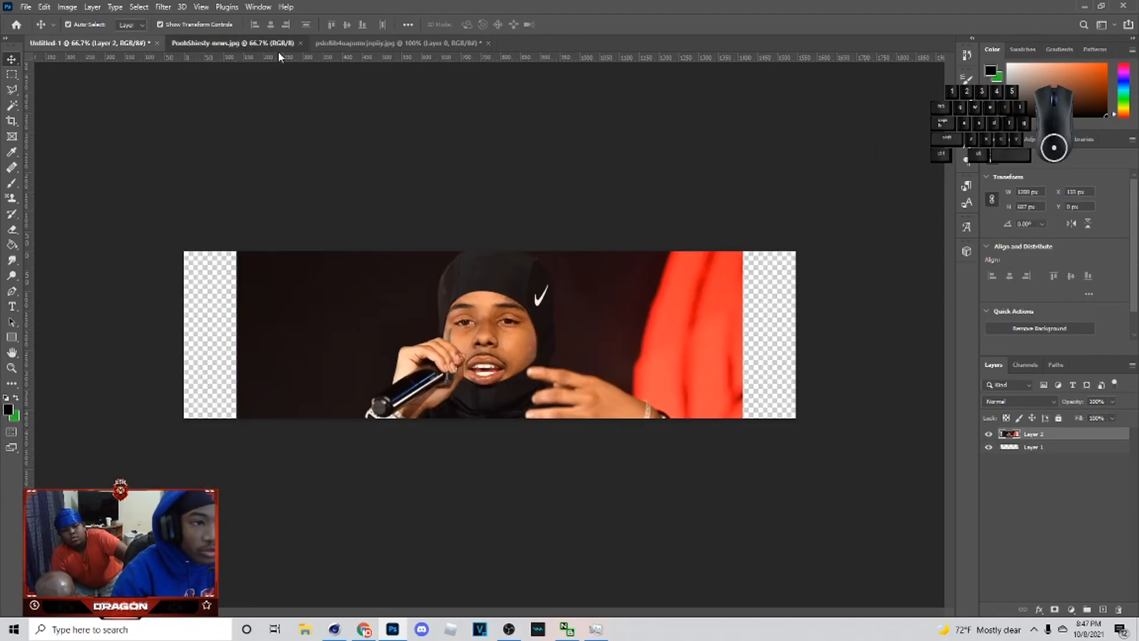
# Step: Unlock the PoohShiesty-news photo, copy it, and paste it into the banner document
pyautogui.click(270, 44)
pyautogui.click(1116, 435)
pyautogui.hotkey('ctrl', 'c')
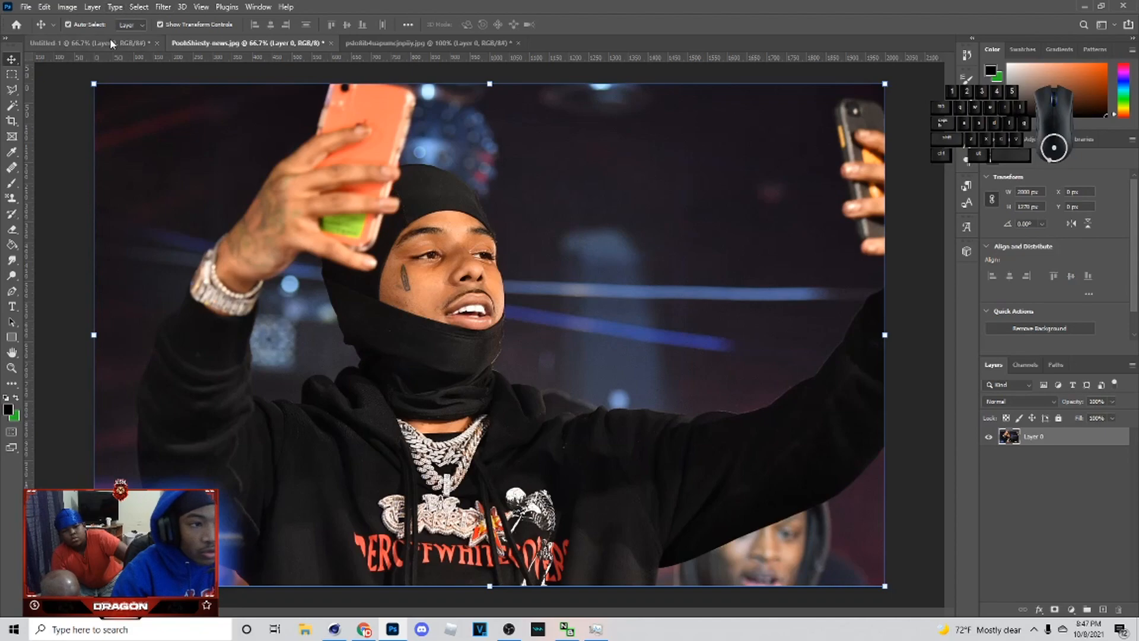
pyautogui.click(113, 43)
pyautogui.hotkey('ctrl', 'v')
# Step: Hide the pasted selfie layer and scale the microphone photo down to about 58%, placing it right of centre
pyautogui.click(987, 434)
pyautogui.click(1032, 447)
pyautogui.moveTo(610, 349); pyautogui.dragTo(615, 312)
pyautogui.moveTo(747, 350); pyautogui.dragTo(630, 330)
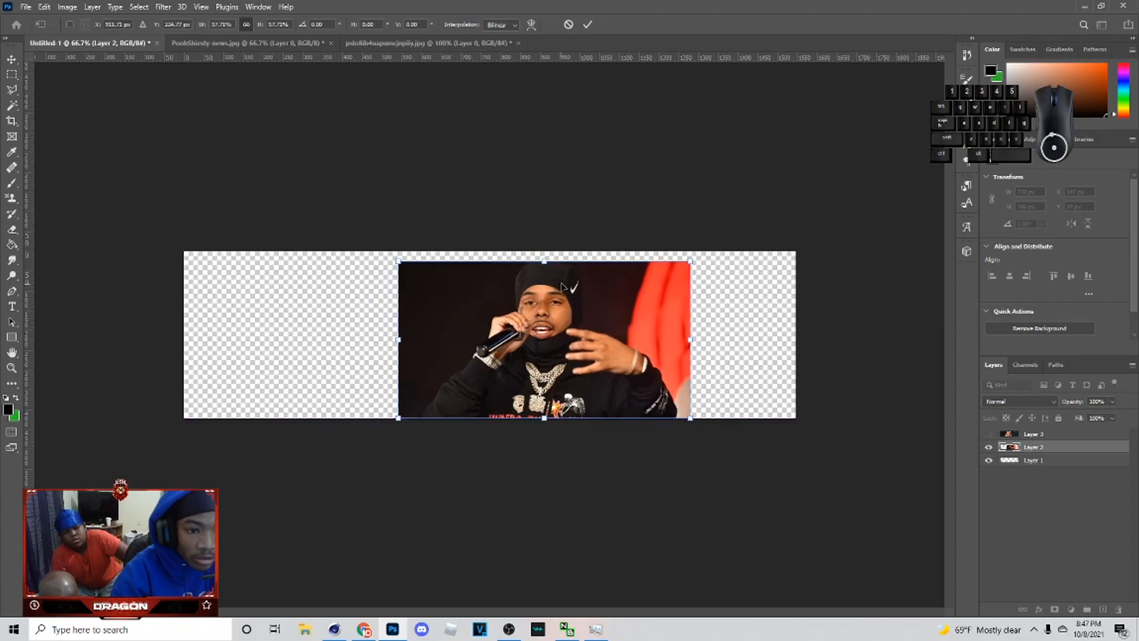
pyautogui.moveTo(545, 261); pyautogui.dragTo(567, 271)
pyautogui.click(586, 25)
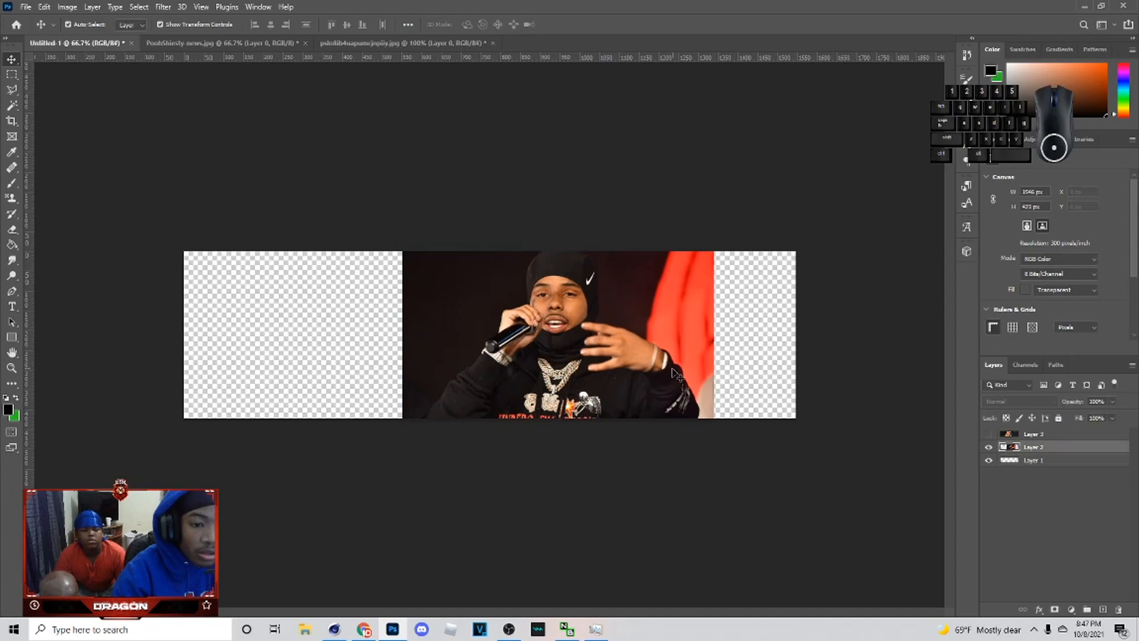
# Step: Zoom in and start a Pen path along the rapper's right arm, undoing the last misplaced anchor
pyautogui.hotkey('ctrl', '+')
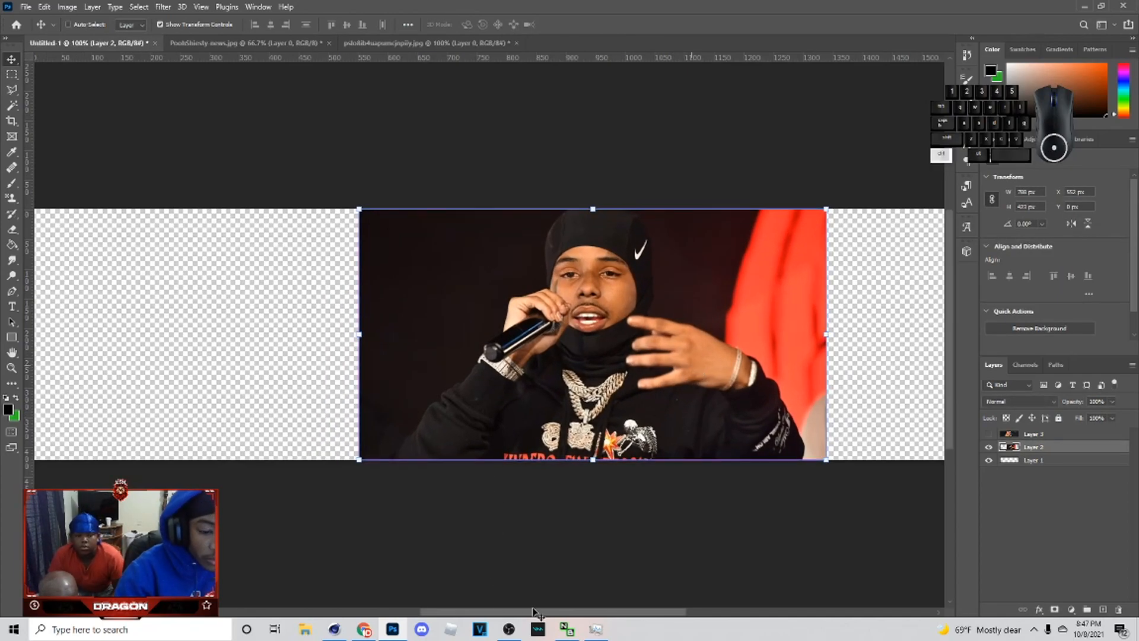
pyautogui.press('p')
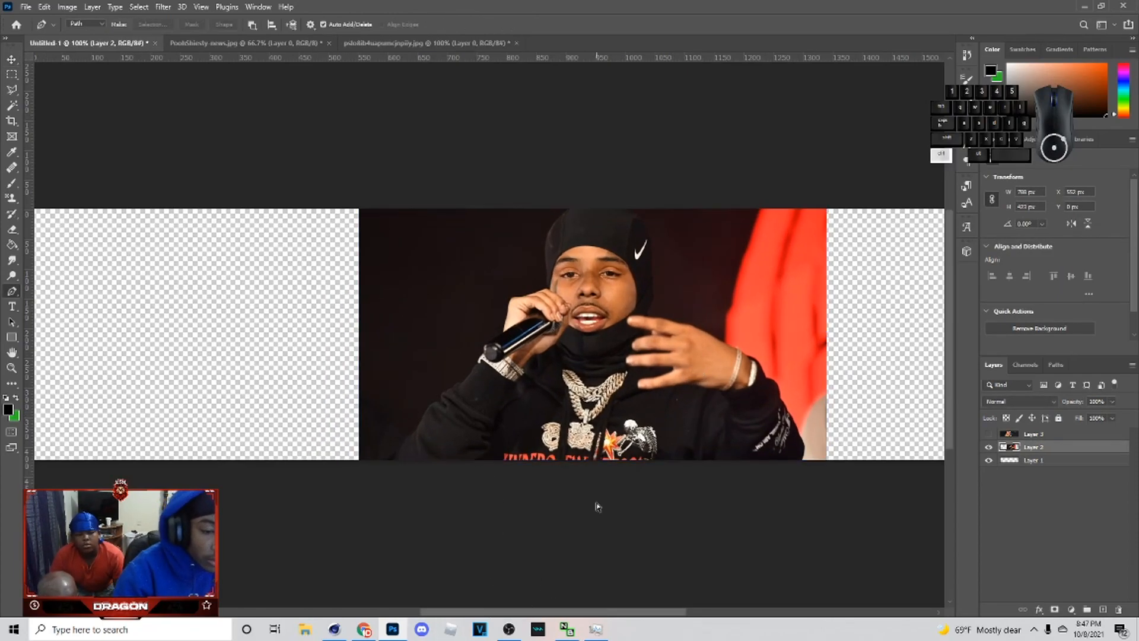
pyautogui.hotkey('ctrl', '+')
pyautogui.moveTo(628, 612); pyautogui.dragTo(745, 607)
pyautogui.scroll(-1, 594, 546)
pyautogui.click(588, 538)
pyautogui.click(560, 444)
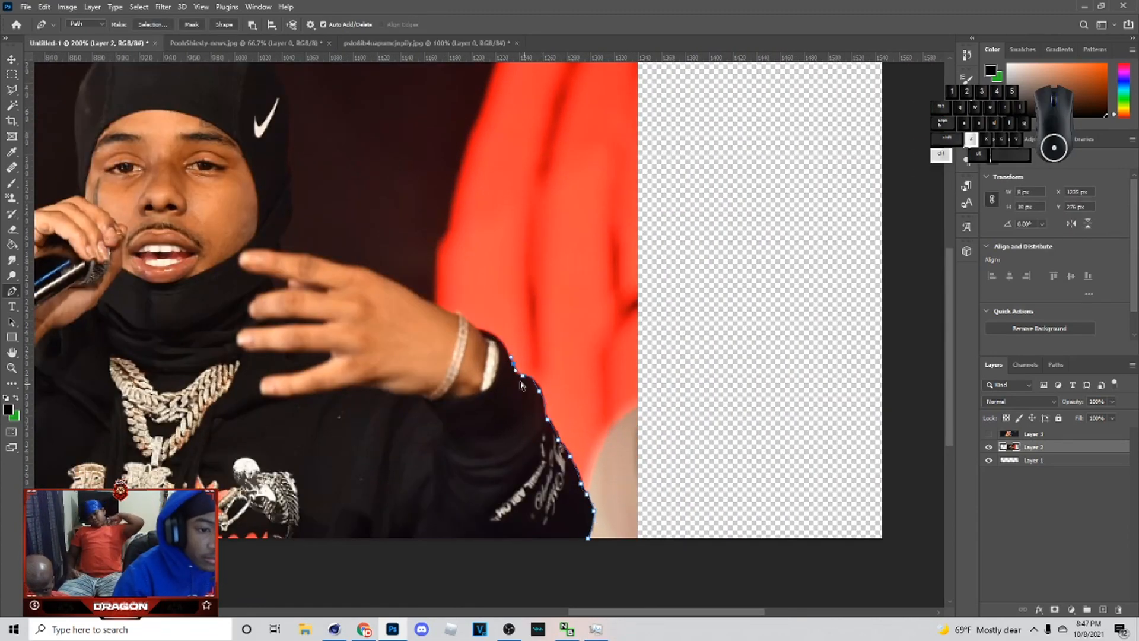
pyautogui.click(482, 330)
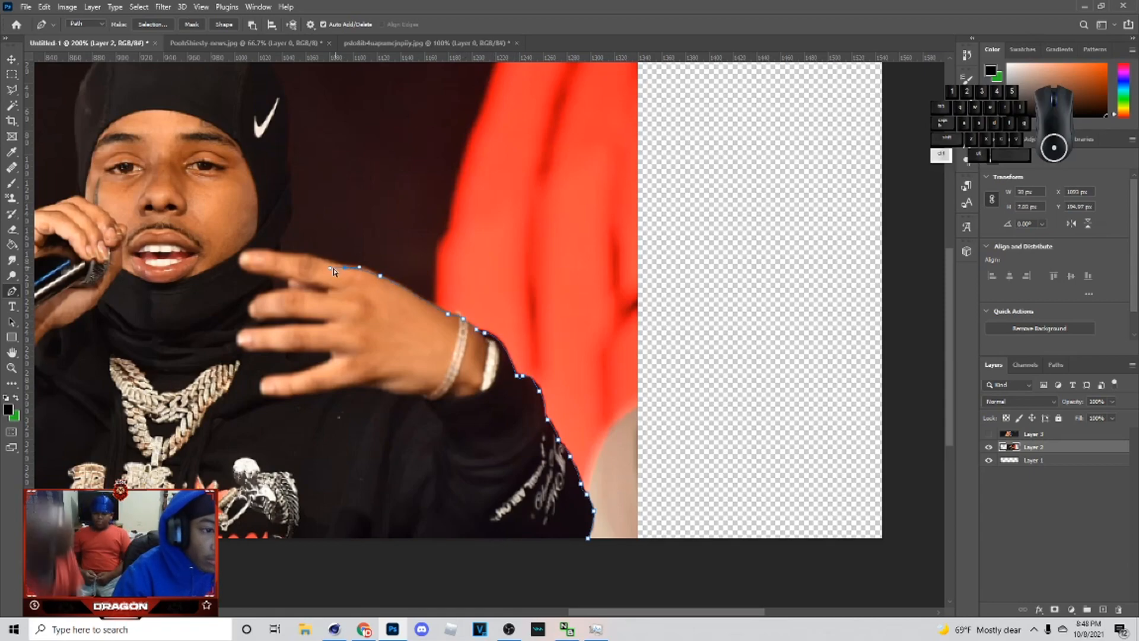
pyautogui.hotkey('ctrl', 'z')
# Step: Continue the Pen path up around his raised hand and over the outline of his hood
pyautogui.scroll(3, 344, 321)
pyautogui.click(324, 337)
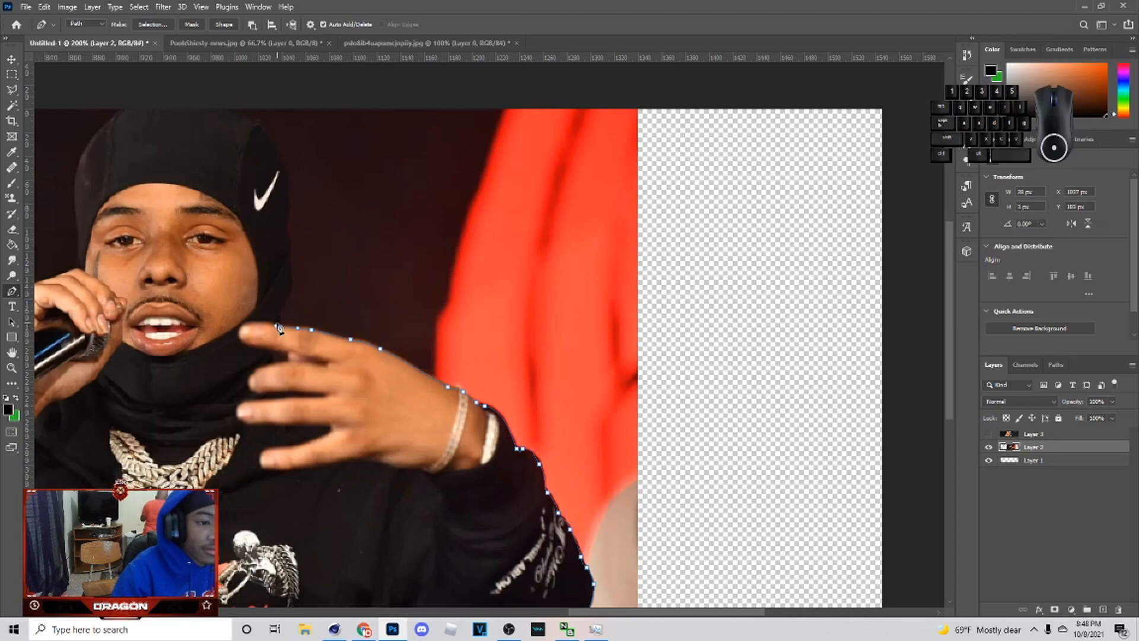
pyautogui.click(290, 269)
pyautogui.click(290, 244)
pyautogui.click(290, 209)
pyautogui.click(288, 185)
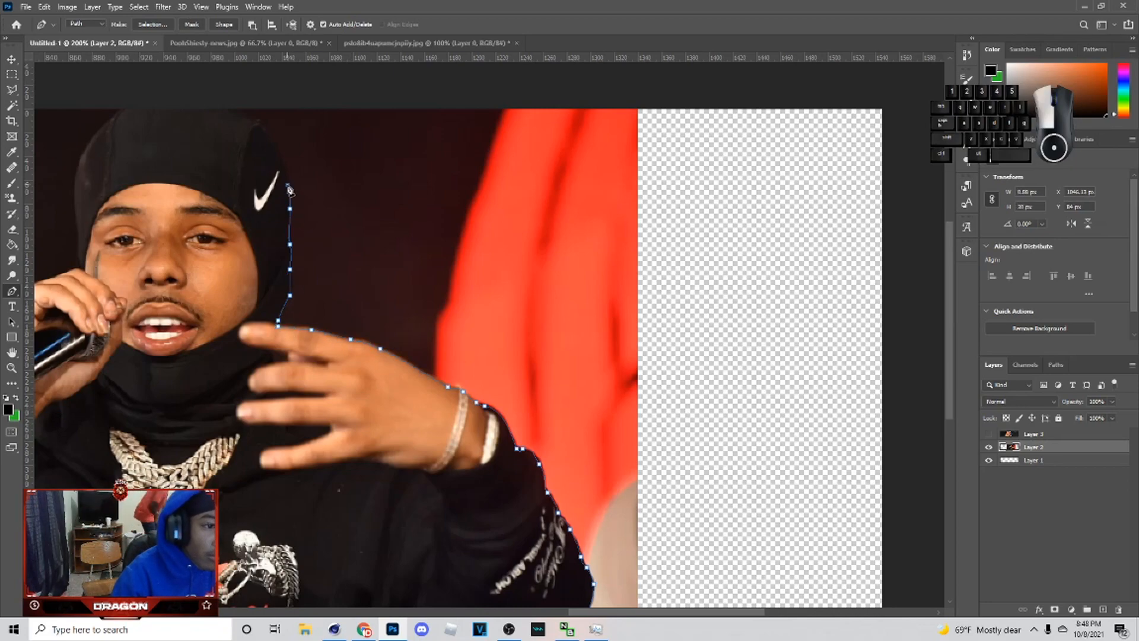
pyautogui.scroll(2, 287, 185)
pyautogui.click(255, 169)
pyautogui.click(233, 157)
pyautogui.click(220, 157)
pyautogui.click(189, 148)
pyautogui.hscroll(-5, 189, 154)
pyautogui.moveTo(436, 168); pyautogui.dragTo(409, 192)
pyautogui.click(401, 220)
pyautogui.click(400, 260)
pyautogui.click(509, 629)
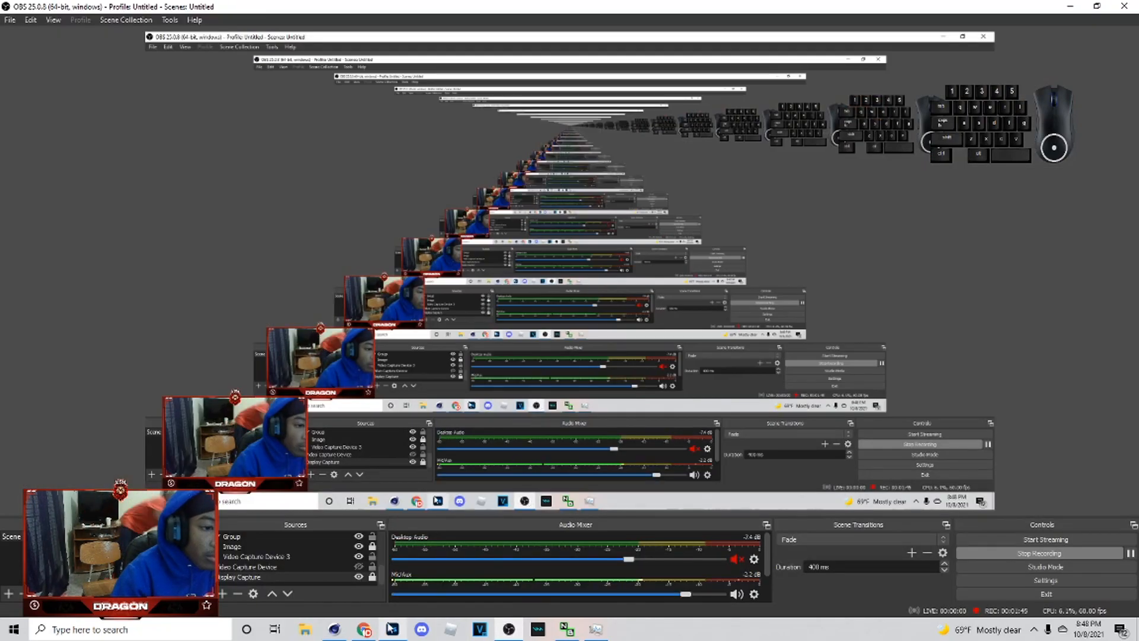
pyautogui.click(509, 628)
# Step: Extend the path down around the microphone hand and his left arm to the photo's bottom edge
pyautogui.moveTo(403, 290); pyautogui.dragTo(402, 300)
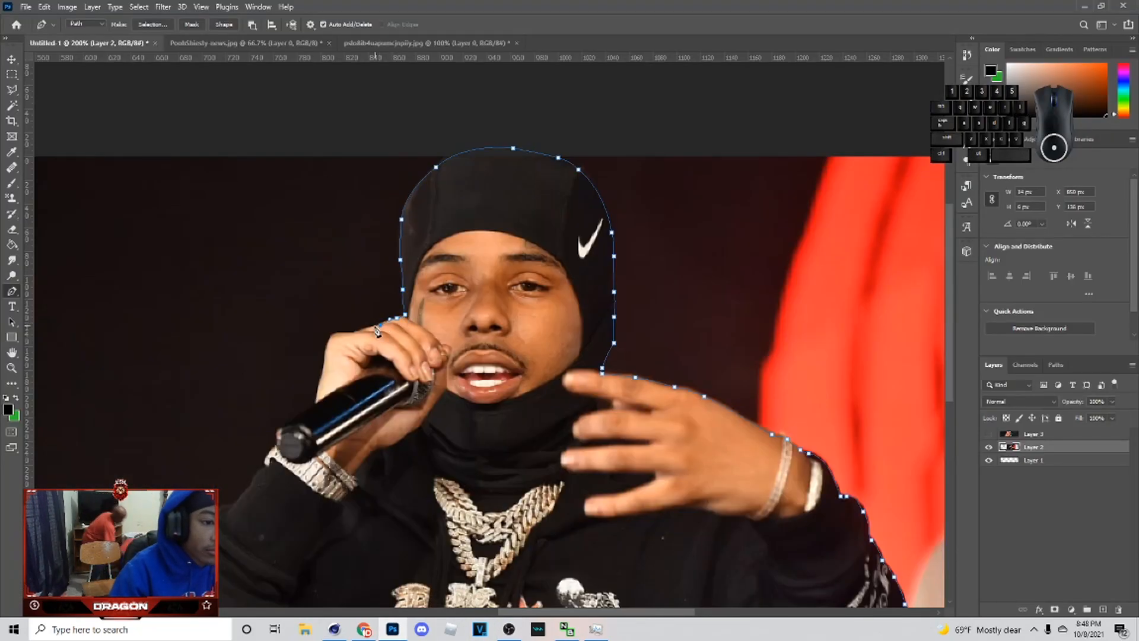
pyautogui.click(324, 357)
pyautogui.click(316, 403)
pyautogui.click(275, 432)
pyautogui.click(277, 442)
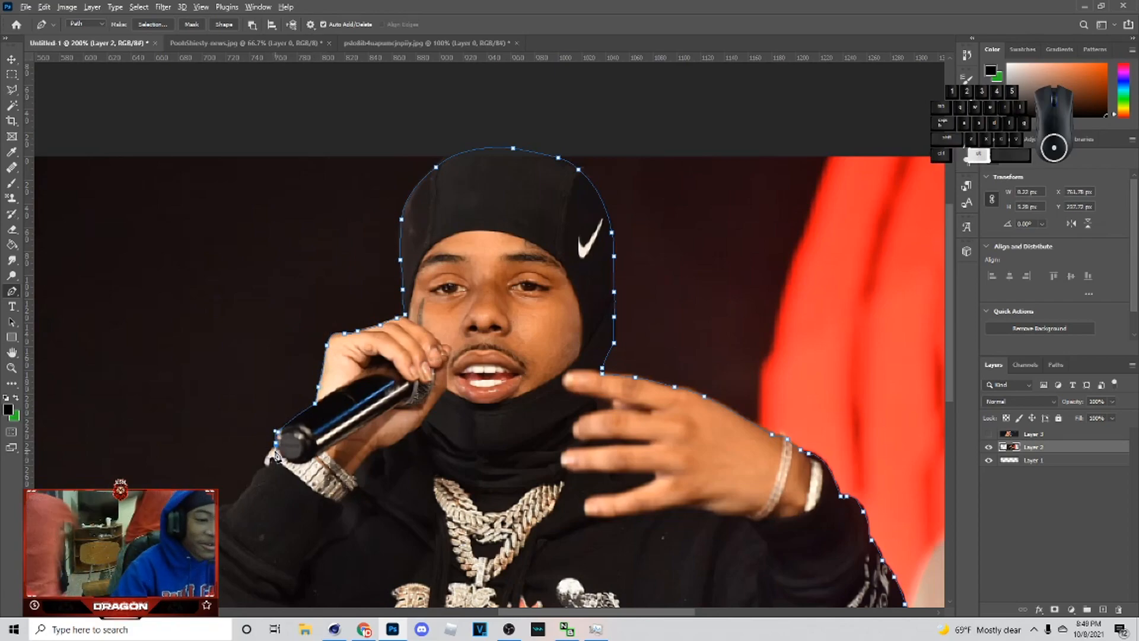
pyautogui.click(266, 461)
pyautogui.click(255, 477)
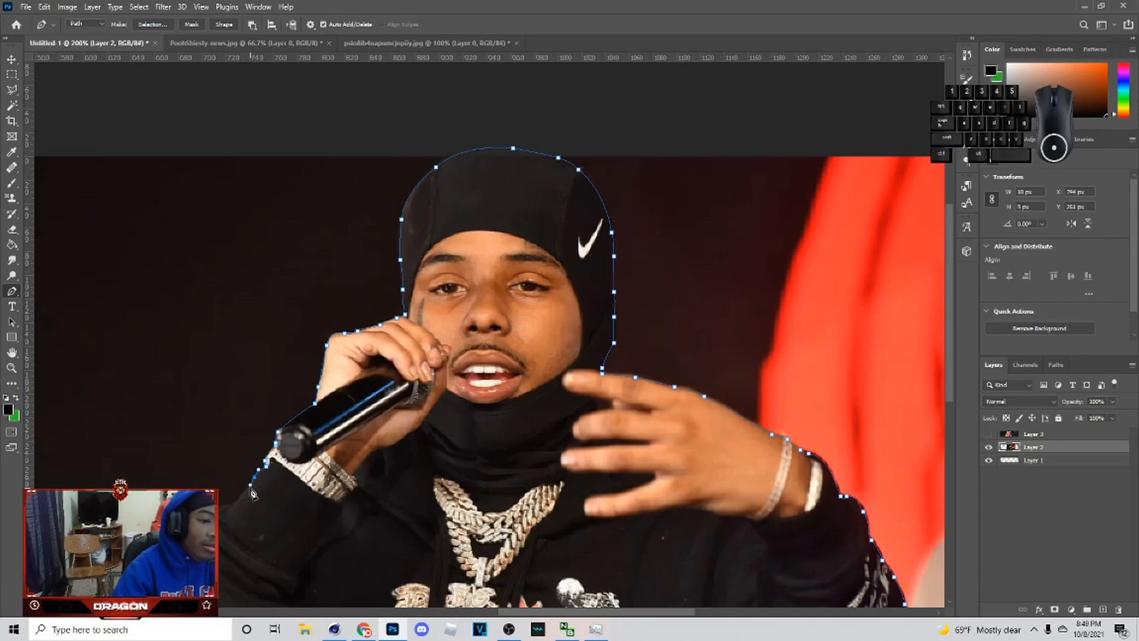
pyautogui.click(246, 488)
pyautogui.scroll(-1, 245, 489)
pyautogui.click(236, 475)
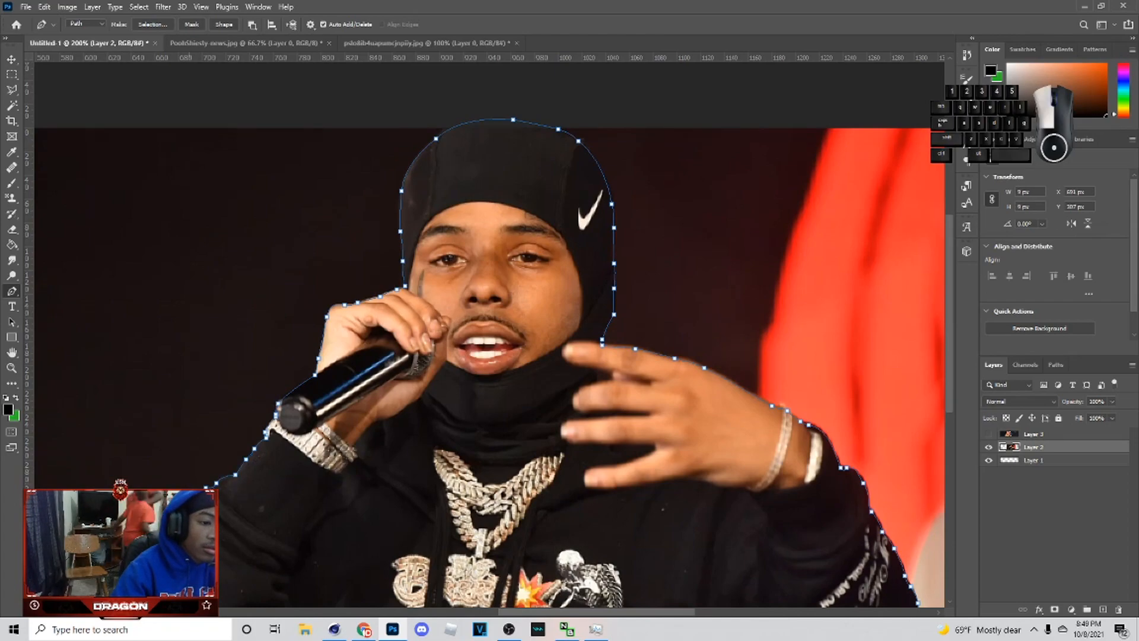
pyautogui.scroll(-3, 189, 513)
pyautogui.hscroll(-5, 359, 570)
pyautogui.moveTo(559, 471); pyautogui.dragTo(548, 509)
pyautogui.keyDown('alt'); pyautogui.click(559, 470); pyautogui.keyUp('alt')
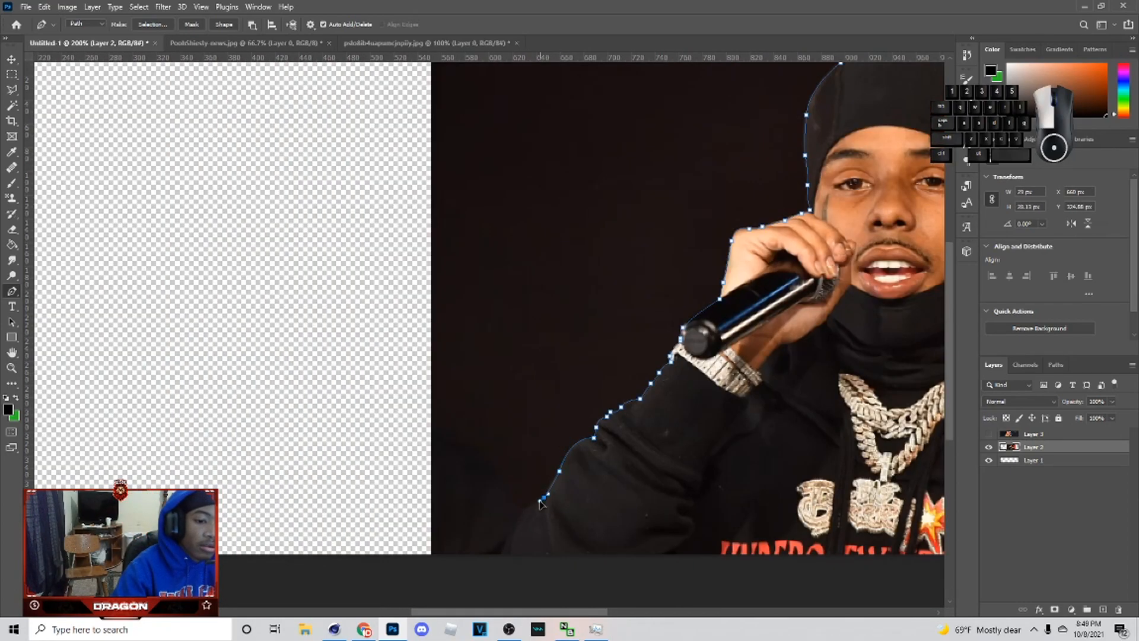
pyautogui.click(501, 562)
# Step: Zoom out and close the Pen path below the canvas
pyautogui.hotkey('ctrl', '-')
pyautogui.hotkey('ctrl', '-')
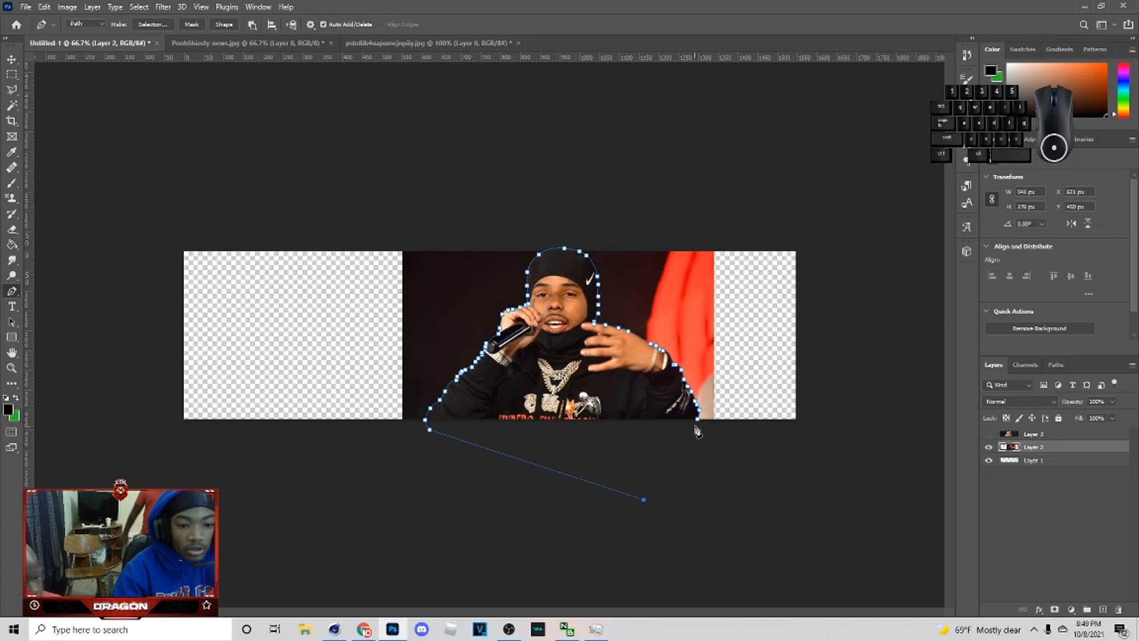
pyautogui.click(698, 422)
# Step: Turn the closed path into a selection and mask the microphone photo layer to cut the rapper out of his background
pyautogui.rightClick(601, 343)
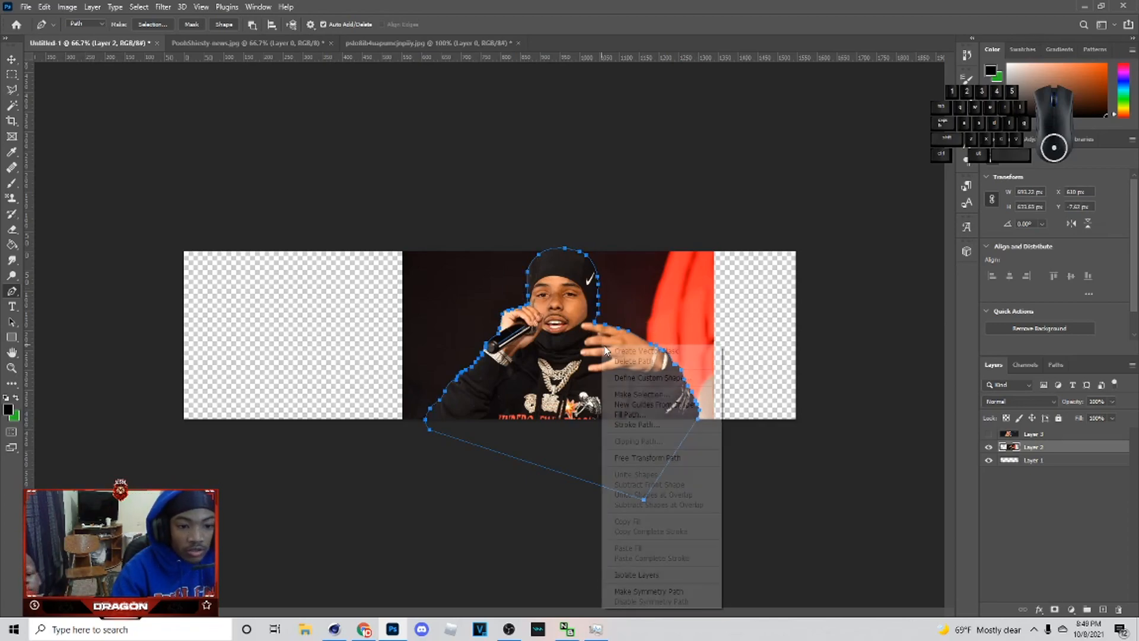
pyautogui.click(651, 396)
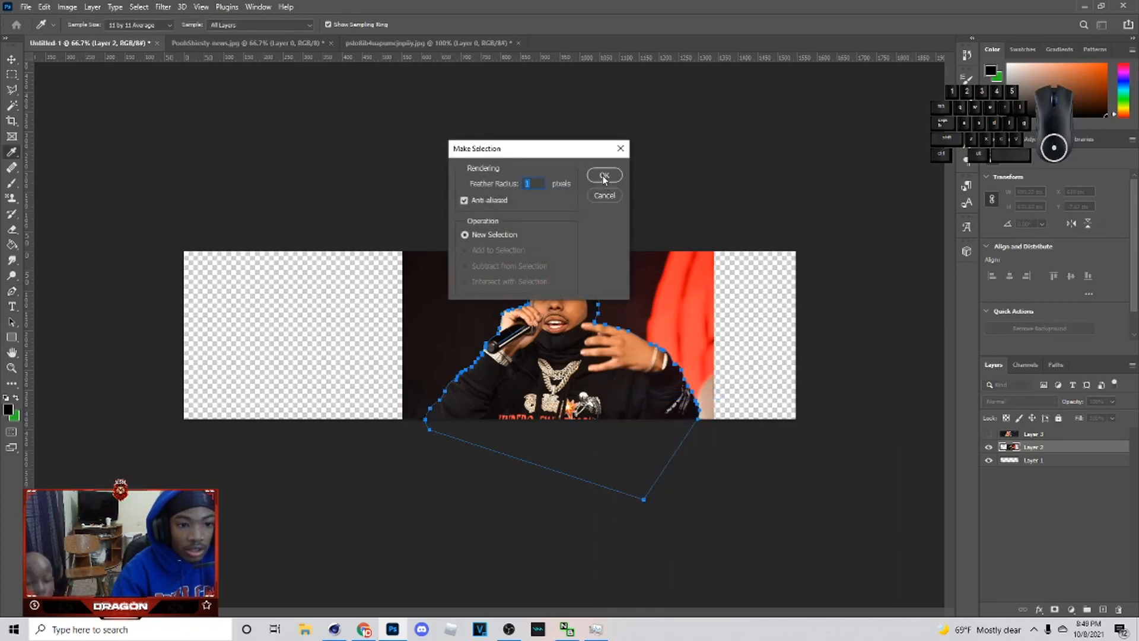
pyautogui.click(604, 176)
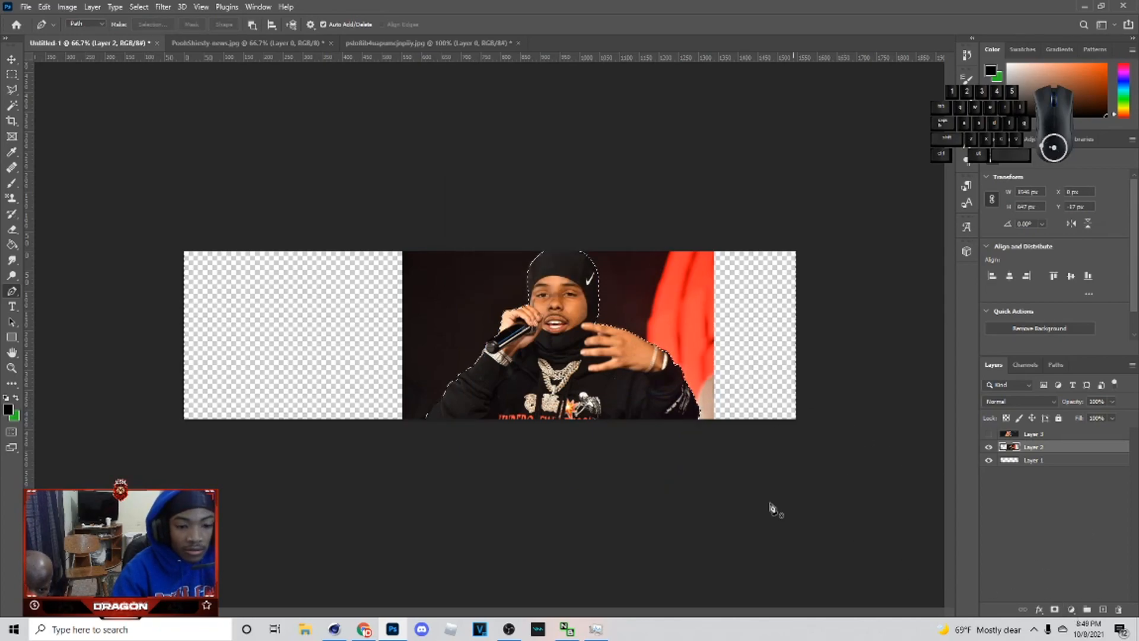
pyautogui.click(1055, 609)
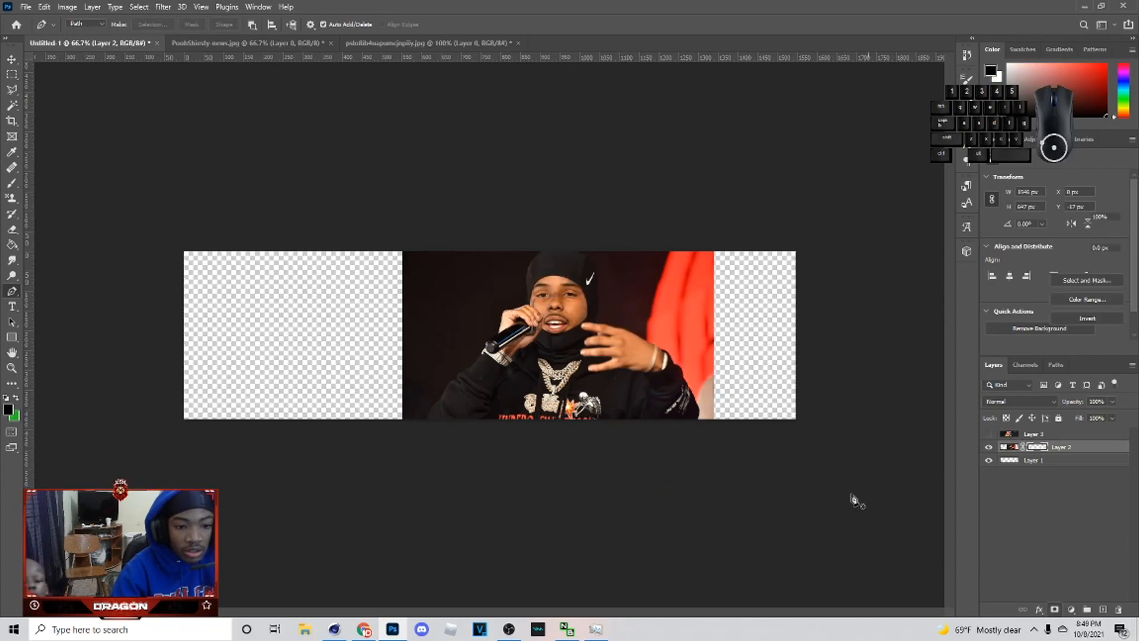
pyautogui.hotkey('ctrl', 'z')
pyautogui.click(12, 74)
pyautogui.rightClick(693, 279)
pyautogui.click(719, 297)
pyautogui.click(1054, 610)
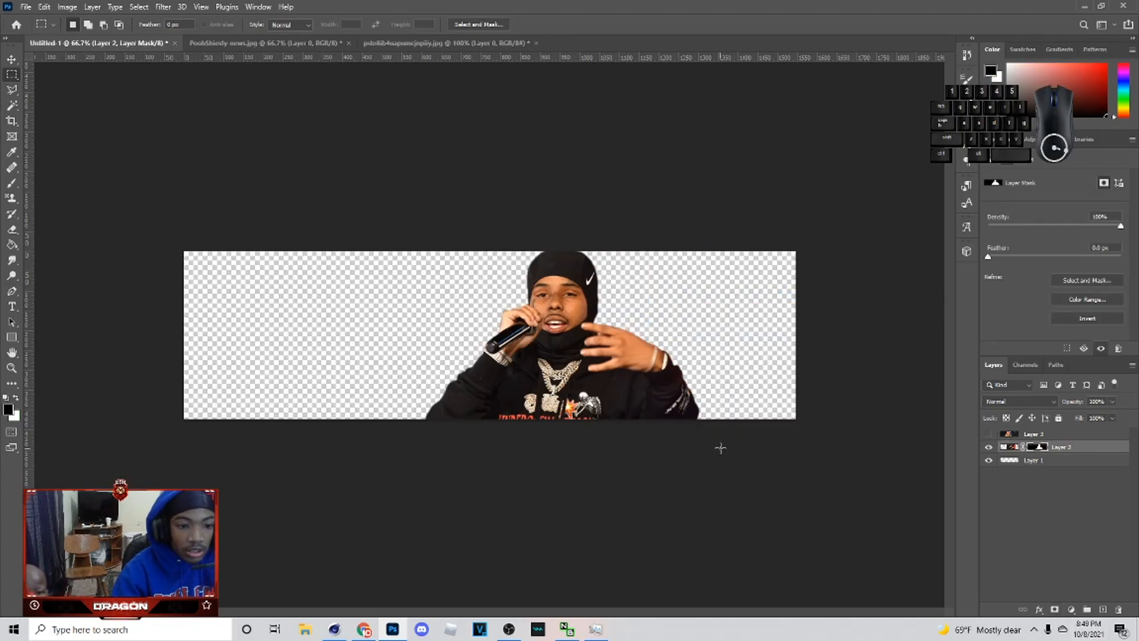
# Step: Show the selfie layer, then scale and move it to fill the banner's right side
pyautogui.click(12, 59)
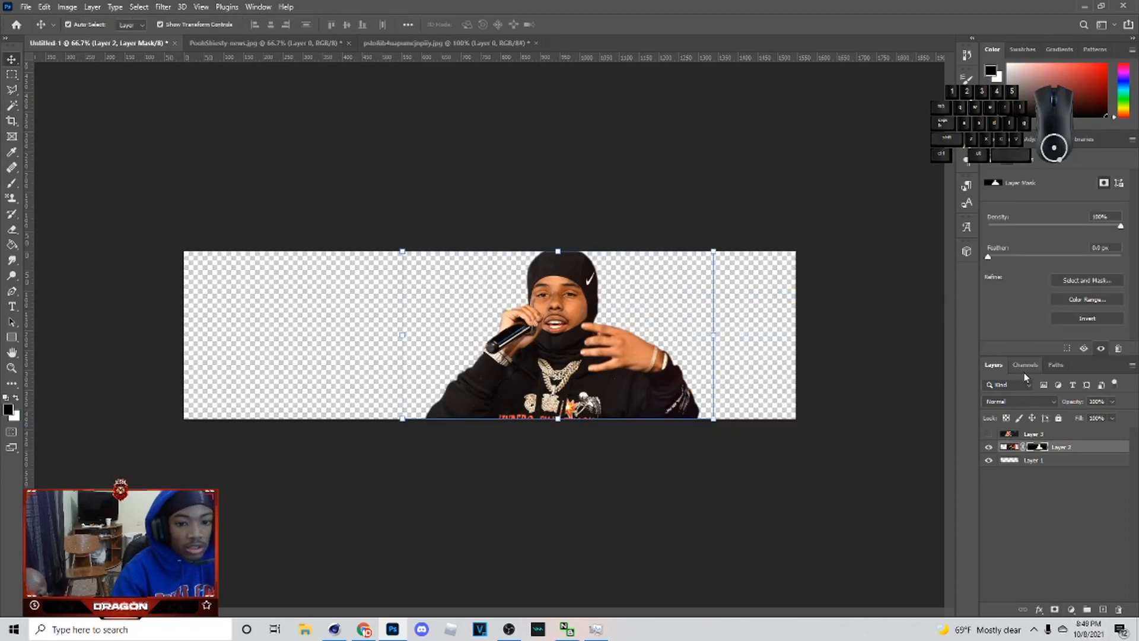
pyautogui.click(989, 434)
pyautogui.click(1034, 435)
pyautogui.moveTo(581, 252); pyautogui.dragTo(572, 297)
pyautogui.rightClick(569, 354)
pyautogui.click(633, 550)
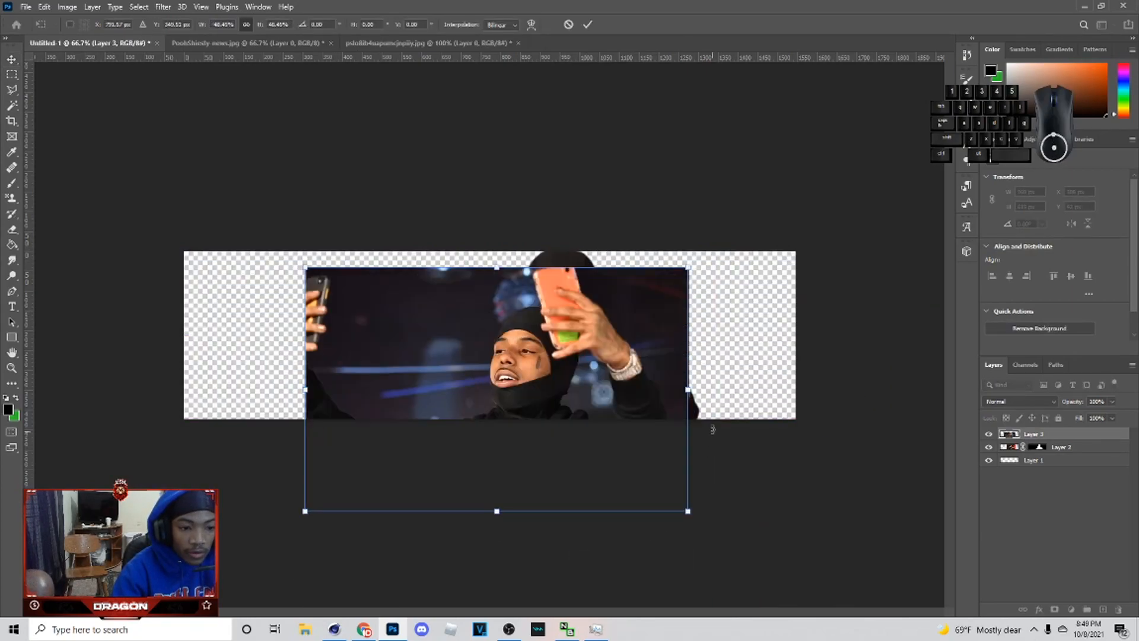
pyautogui.moveTo(689, 389); pyautogui.dragTo(531, 389)
pyautogui.moveTo(458, 428); pyautogui.dragTo(723, 386)
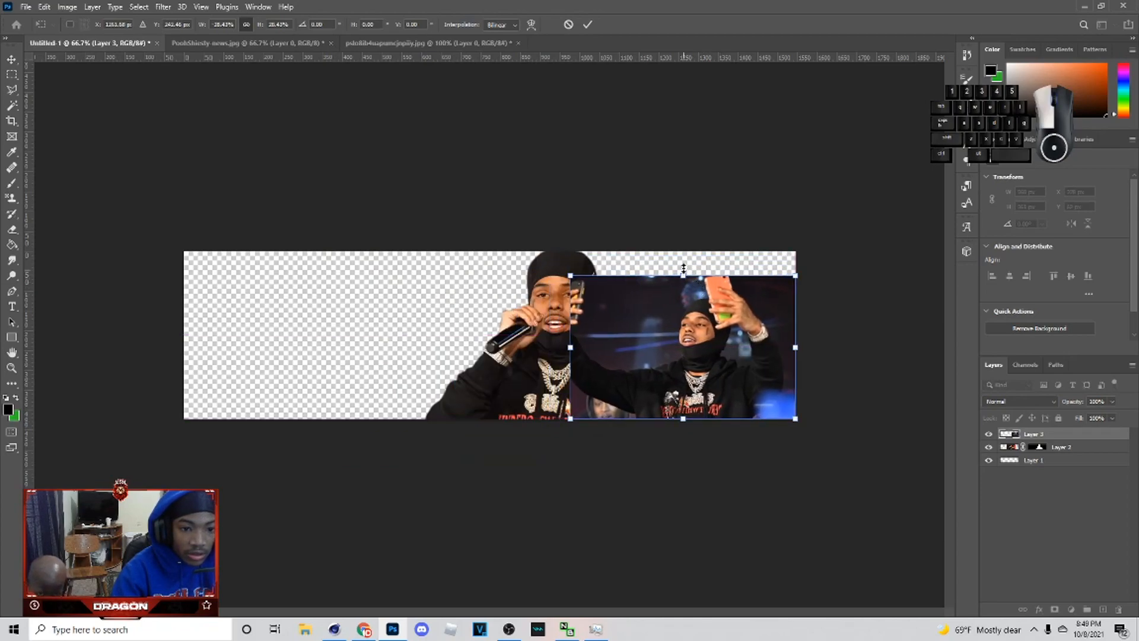
pyautogui.moveTo(684, 270); pyautogui.dragTo(685, 248)
pyautogui.moveTo(681, 303); pyautogui.dragTo(711, 303)
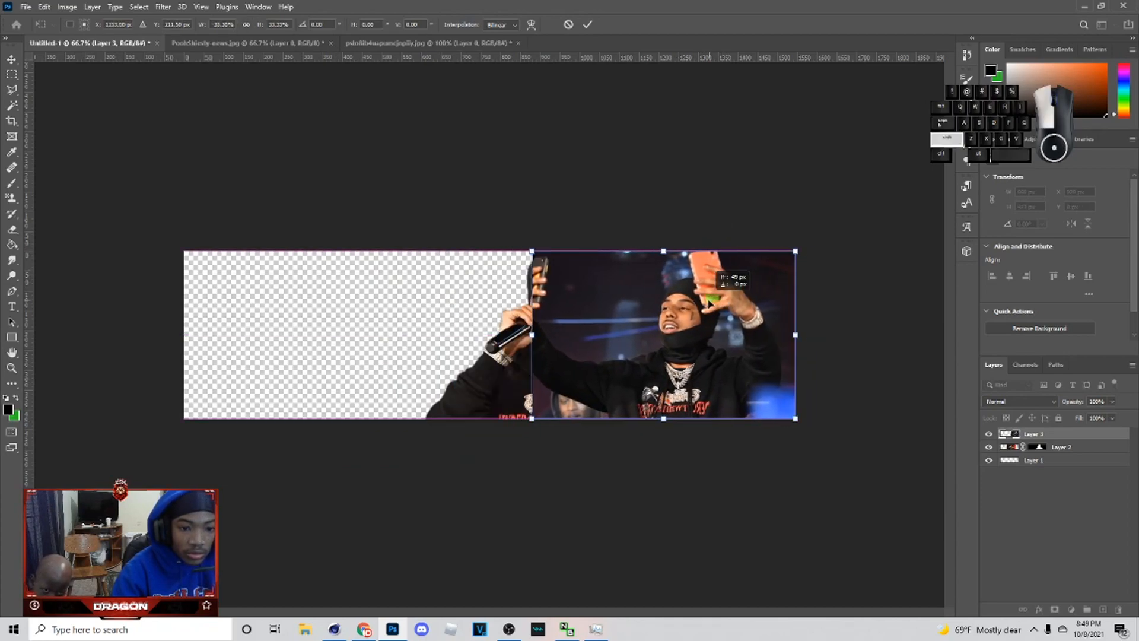
pyautogui.click(587, 24)
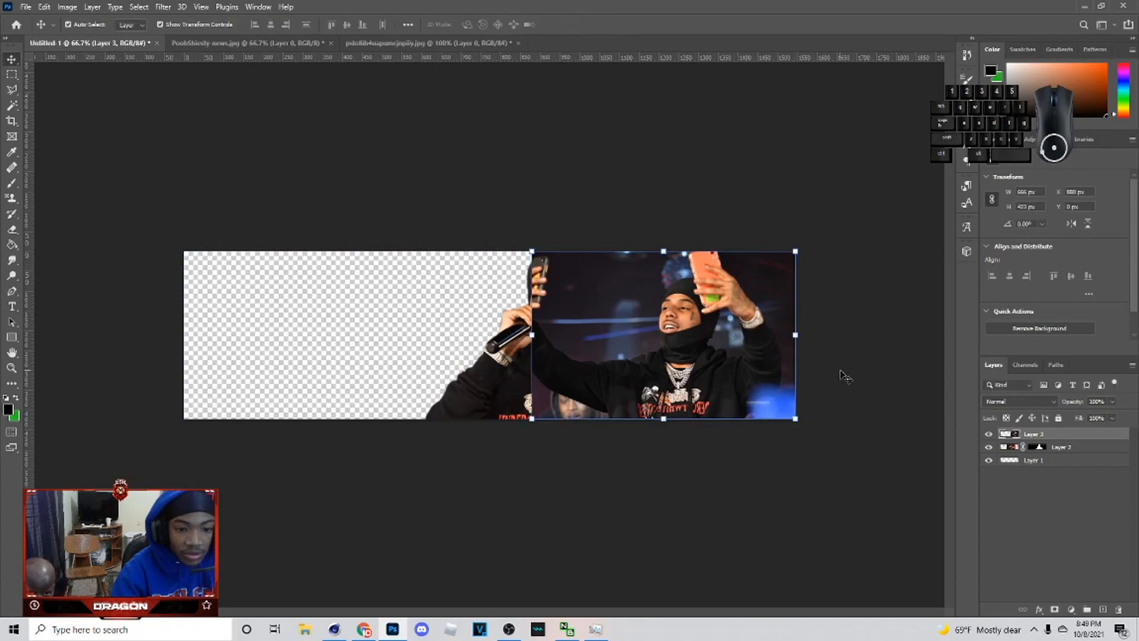
# Step: Place the selfie layer below the cut-out and brush its layer mask to blend away the selfie's edges and background
pyautogui.moveTo(1035, 433); pyautogui.dragTo(1035, 453)
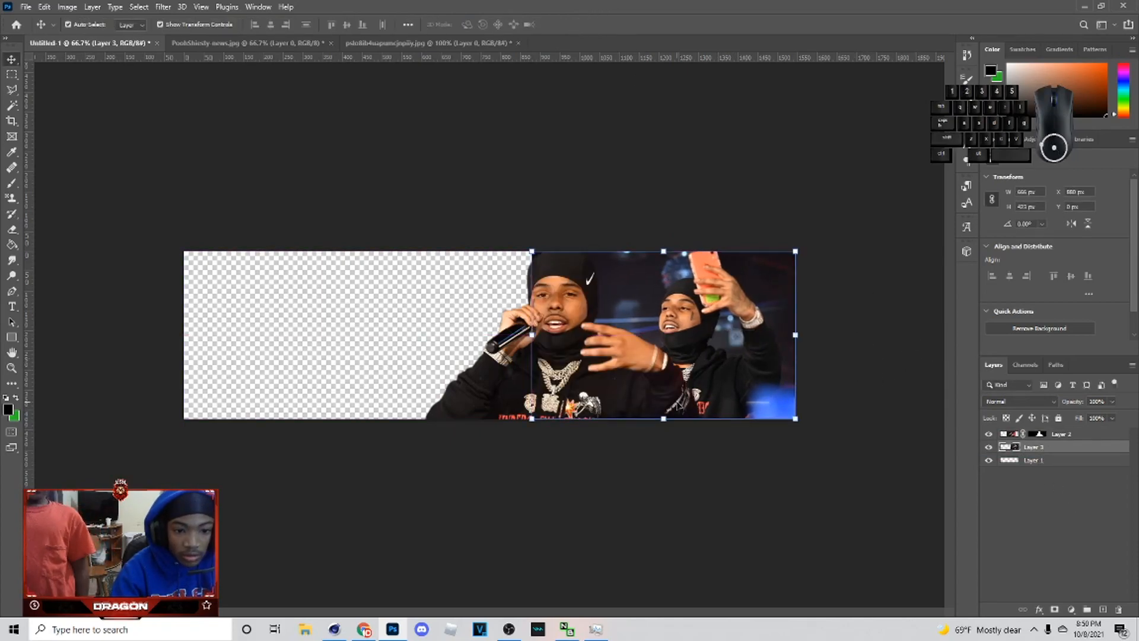
pyautogui.click(1056, 610)
pyautogui.press('b')
pyautogui.moveTo(539, 249)
pyautogui.mouseDown()
pyautogui.moveTo(595, 296)
pyautogui.moveTo(584, 247)
pyautogui.moveTo(530, 313)
pyautogui.mouseUp()
pyautogui.moveTo(801, 334); pyautogui.dragTo(783, 272)
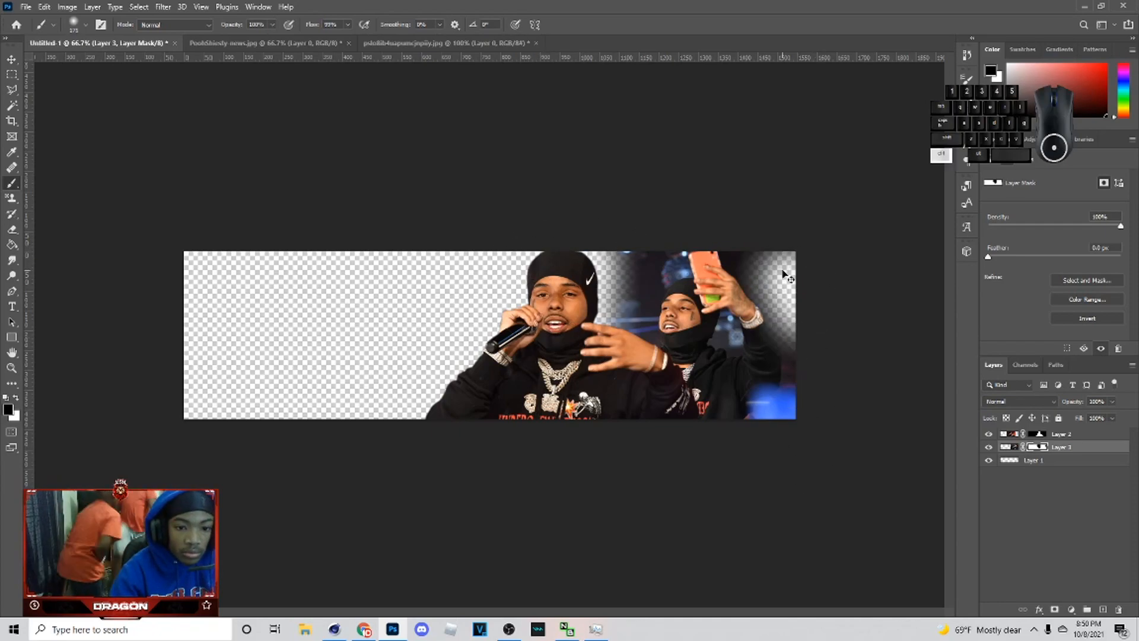
pyautogui.scroll(3, 785, 274)
pyautogui.moveTo(779, 396)
pyautogui.mouseDown()
pyautogui.moveTo(776, 367)
pyautogui.moveTo(729, 359)
pyautogui.moveTo(759, 292)
pyautogui.moveTo(768, 356)
pyautogui.moveTo(764, 344)
pyautogui.moveTo(791, 357)
pyautogui.moveTo(772, 291)
pyautogui.moveTo(753, 350)
pyautogui.mouseUp()
pyautogui.hscroll(5, 699, 503)
pyautogui.moveTo(700, 503)
pyautogui.mouseDown()
pyautogui.moveTo(617, 279)
pyautogui.moveTo(485, 104)
pyautogui.moveTo(646, 190)
pyautogui.moveTo(676, 356)
pyautogui.mouseUp()
pyautogui.hscroll(-3, 610, 612)
pyautogui.moveTo(428, 313)
pyautogui.mouseDown()
pyautogui.moveTo(464, 96)
pyautogui.moveTo(350, 332)
pyautogui.moveTo(468, 190)
pyautogui.moveTo(510, 237)
pyautogui.moveTo(434, 79)
pyautogui.moveTo(440, 355)
pyautogui.mouseUp()
pyautogui.moveTo(477, 205)
pyautogui.mouseDown()
pyautogui.moveTo(532, 140)
pyautogui.moveTo(547, 149)
pyautogui.mouseUp()
pyautogui.hotkey('ctrl', '-')
pyautogui.hotkey('ctrl', '-')
pyautogui.moveTo(609, 395); pyautogui.dragTo(608, 252)
pyautogui.click(12, 59)
pyautogui.click(749, 424)
pyautogui.click(735, 386)
pyautogui.click(659, 451)
pyautogui.click(640, 388)
pyautogui.click(849, 394)
pyautogui.click(611, 415)
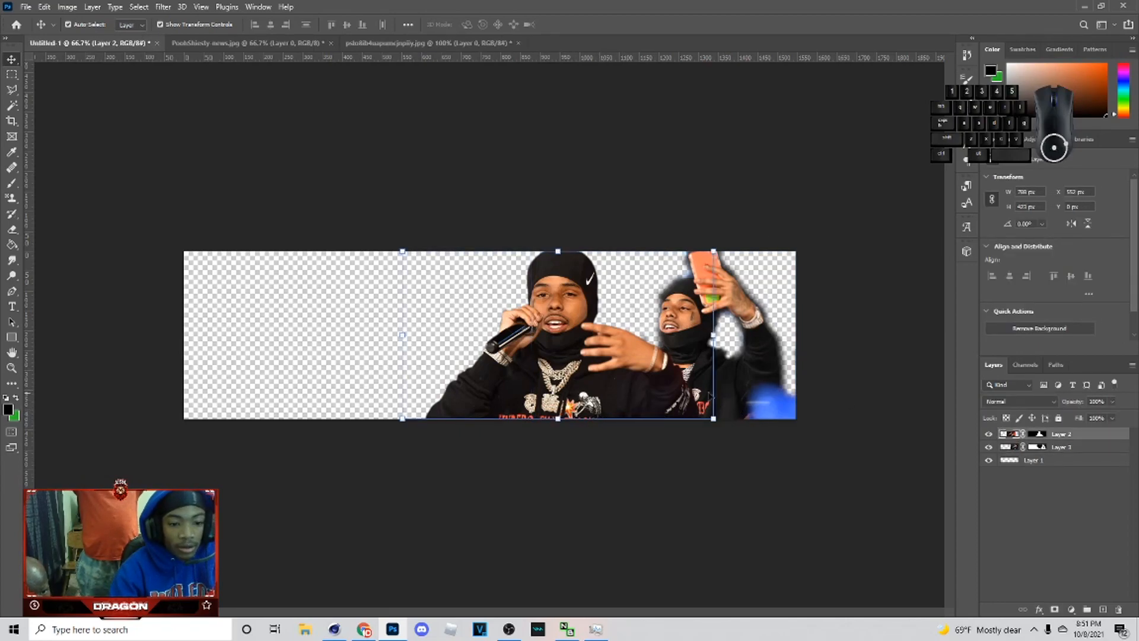
pyautogui.click(834, 403)
pyautogui.click(697, 392)
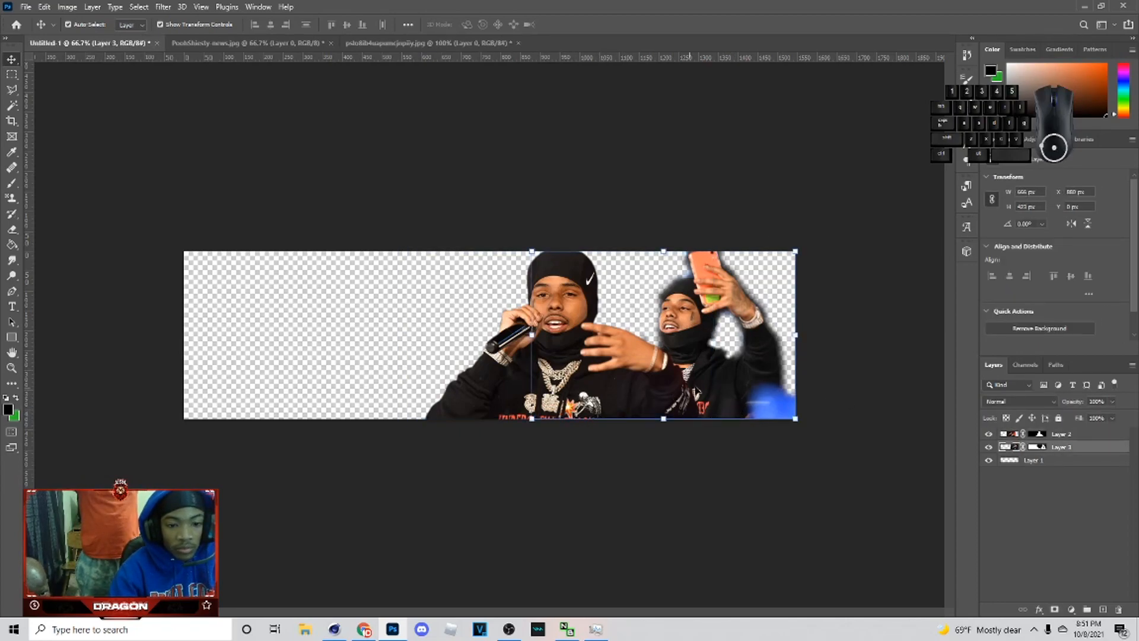
# Step: Copy an aerial Memphis, Tennessee skyline photo from the Google Images results in the browser
pyautogui.click(893, 350)
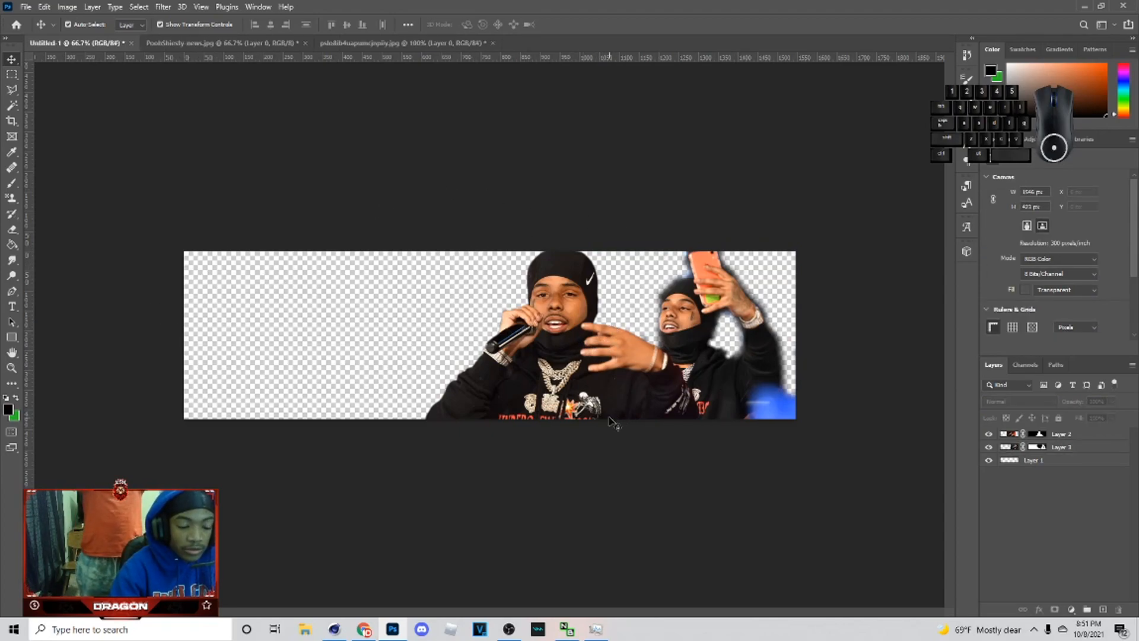
pyautogui.click(364, 628)
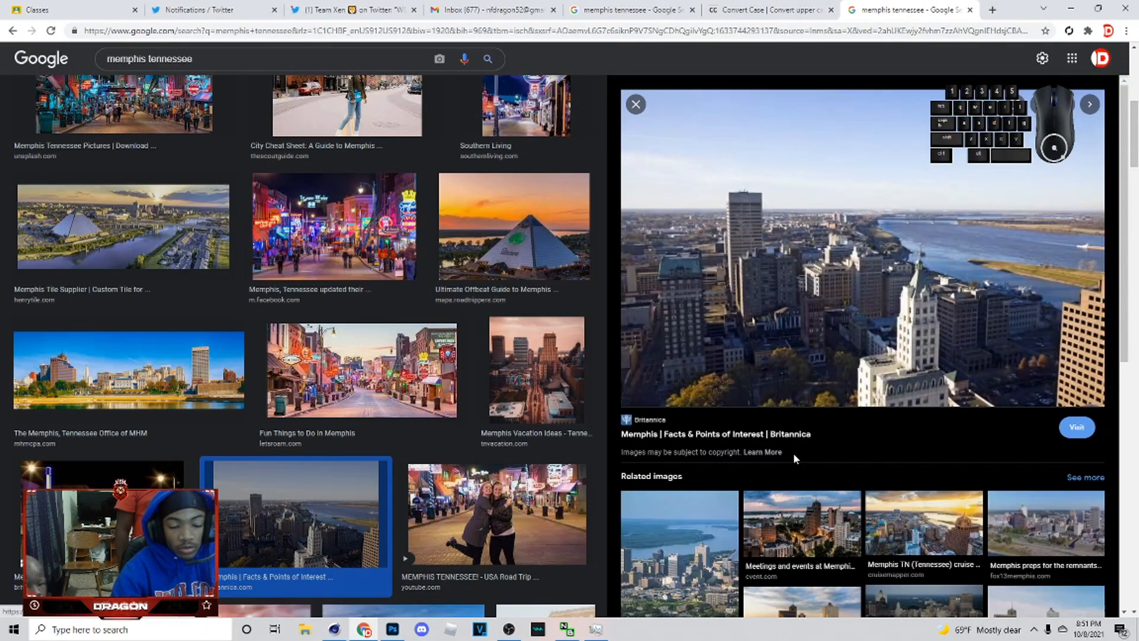
pyautogui.rightClick(833, 366)
pyautogui.click(877, 506)
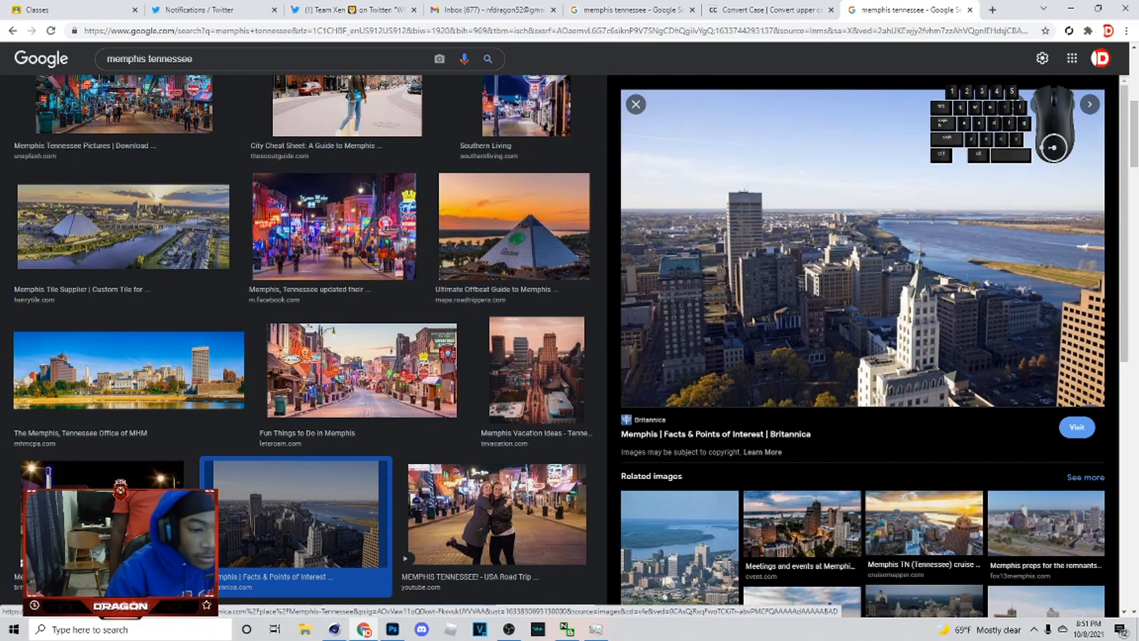
pyautogui.click(392, 630)
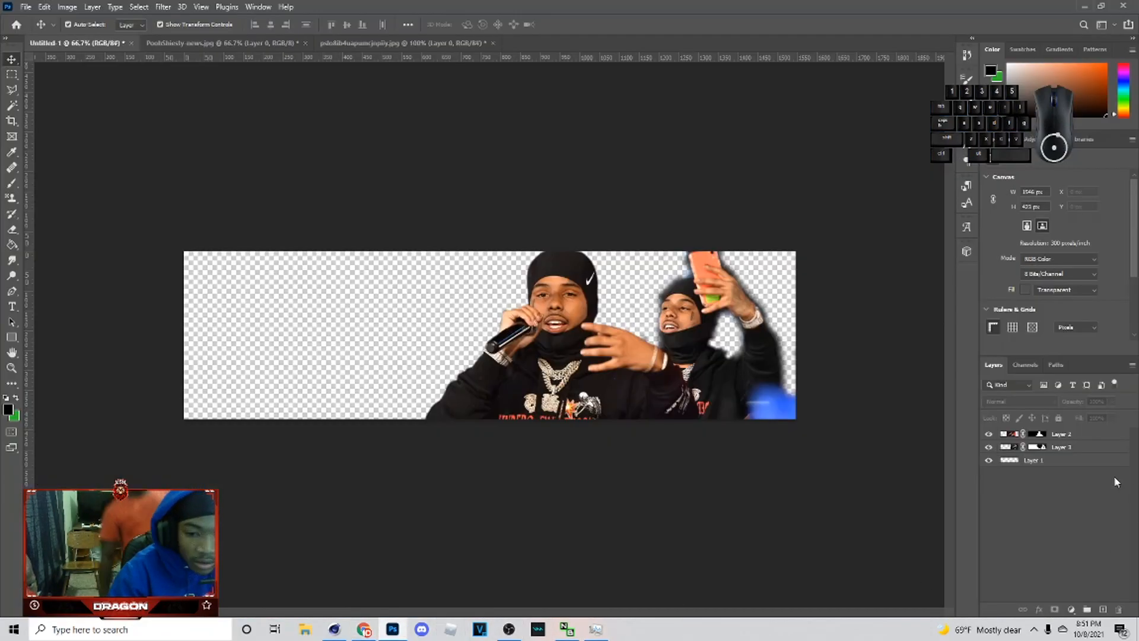
# Step: Paste the Memphis skyline photo above the bottom layer and move it up behind the rappers
pyautogui.click(1032, 460)
pyautogui.hotkey('ctrl', 'v')
pyautogui.moveTo(342, 344); pyautogui.dragTo(358, 212)
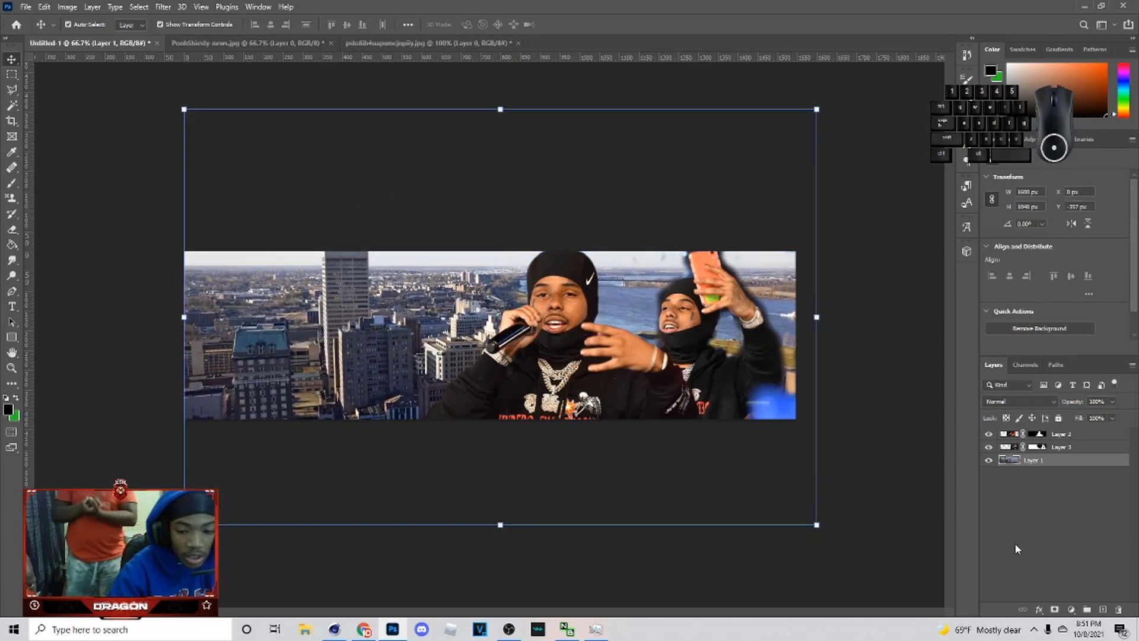
# Step: Add a Brightness/Contrast adjustment clipped to the microphone cut-out layer and raise brightness to about 25
pyautogui.click(1068, 534)
pyautogui.click(1070, 609)
pyautogui.click(1020, 434)
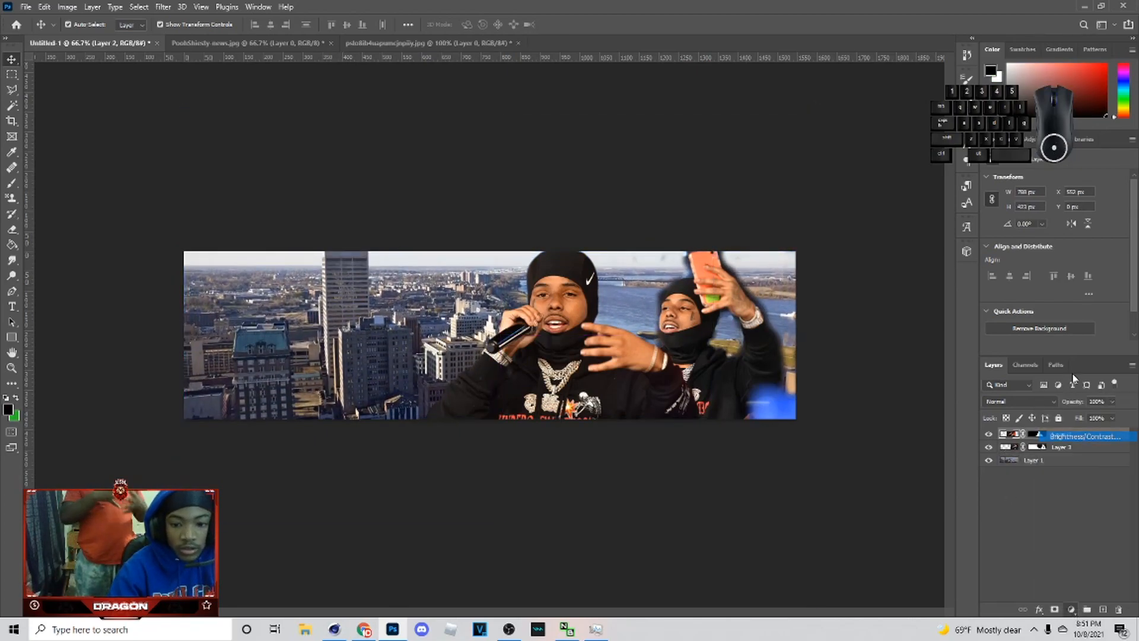
pyautogui.click(1050, 348)
pyautogui.moveTo(1061, 215); pyautogui.dragTo(1070, 217)
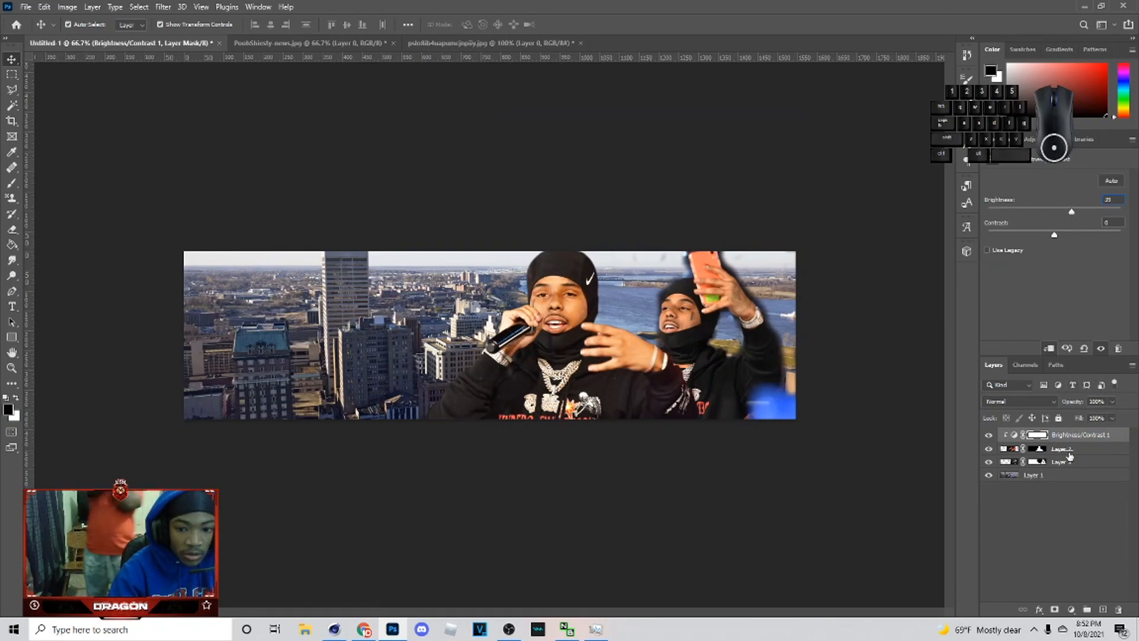
# Step: Add a clipped Brightness/Contrast adjustment to the selfie layer and set its brightness to about 34
pyautogui.click(1062, 462)
pyautogui.click(1071, 610)
pyautogui.click(1061, 434)
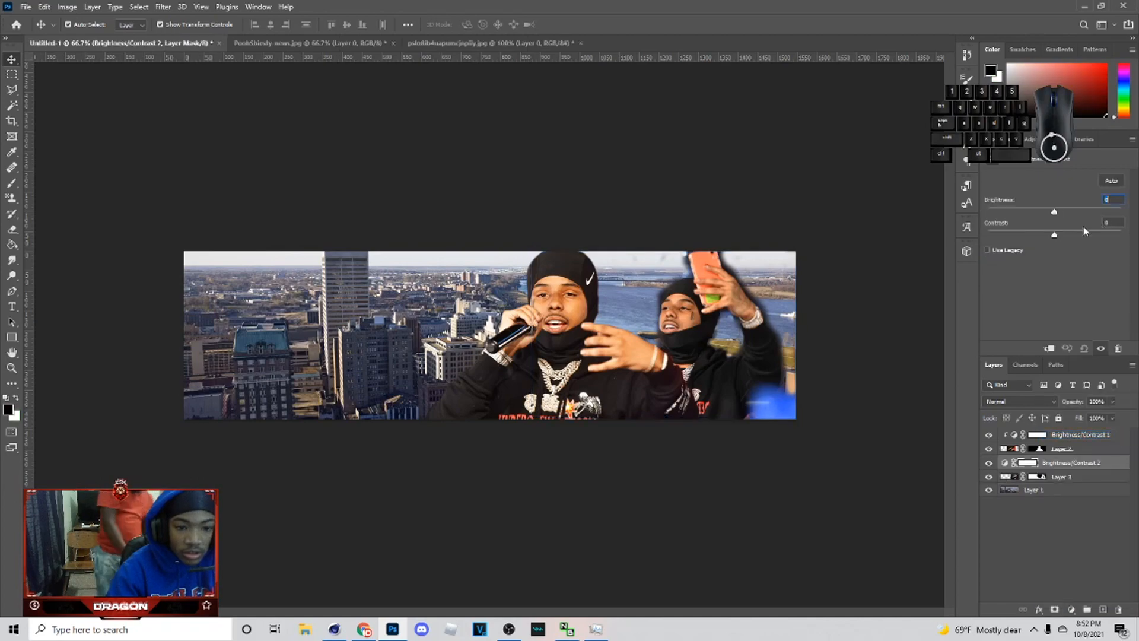
pyautogui.moveTo(1061, 216); pyautogui.dragTo(1073, 216)
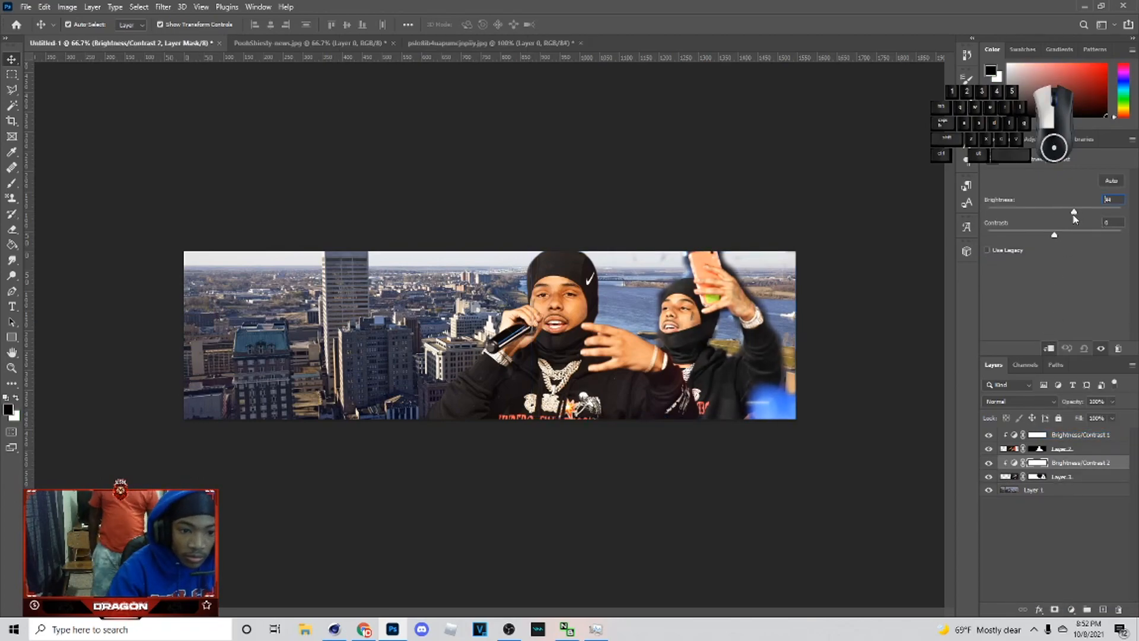
pyautogui.click(1066, 437)
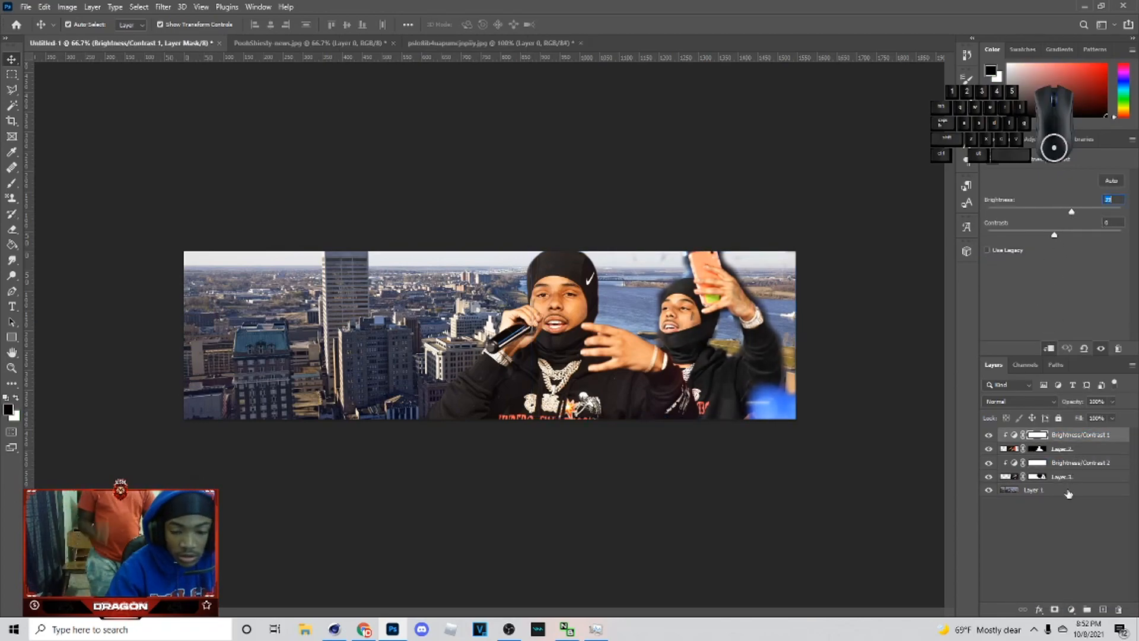
# Step: Set the skyline photo layer's blend mode to Soft Light
pyautogui.click(1065, 489)
pyautogui.click(1024, 403)
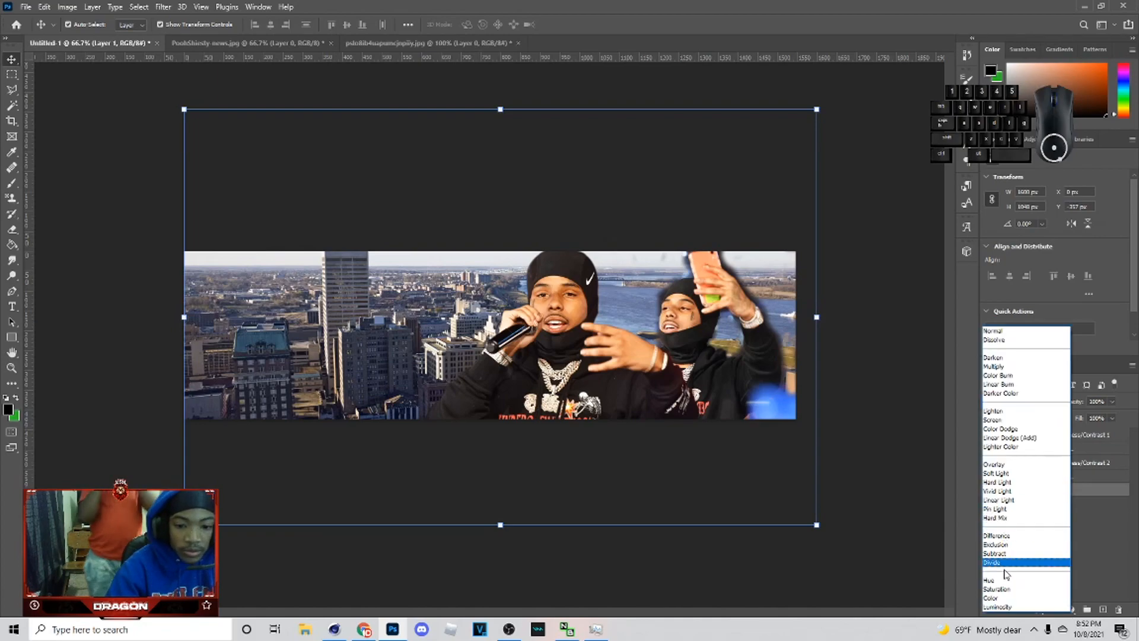
pyautogui.click(1005, 472)
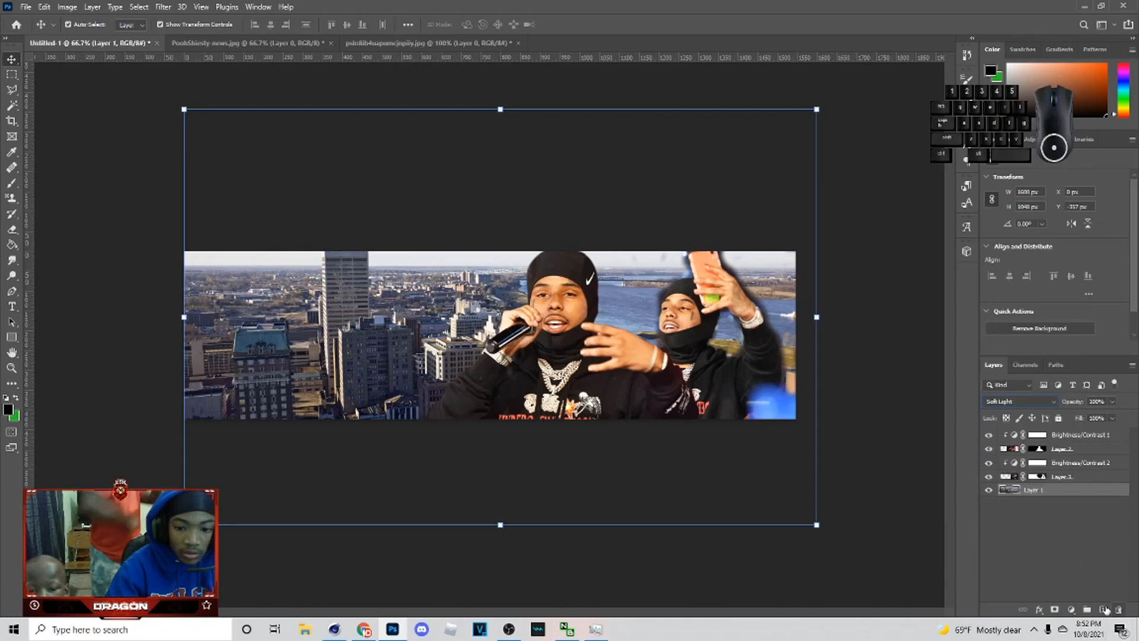
# Step: Create a new layer and fill it with black using the Paint Bucket
pyautogui.click(1105, 608)
pyautogui.press('g')
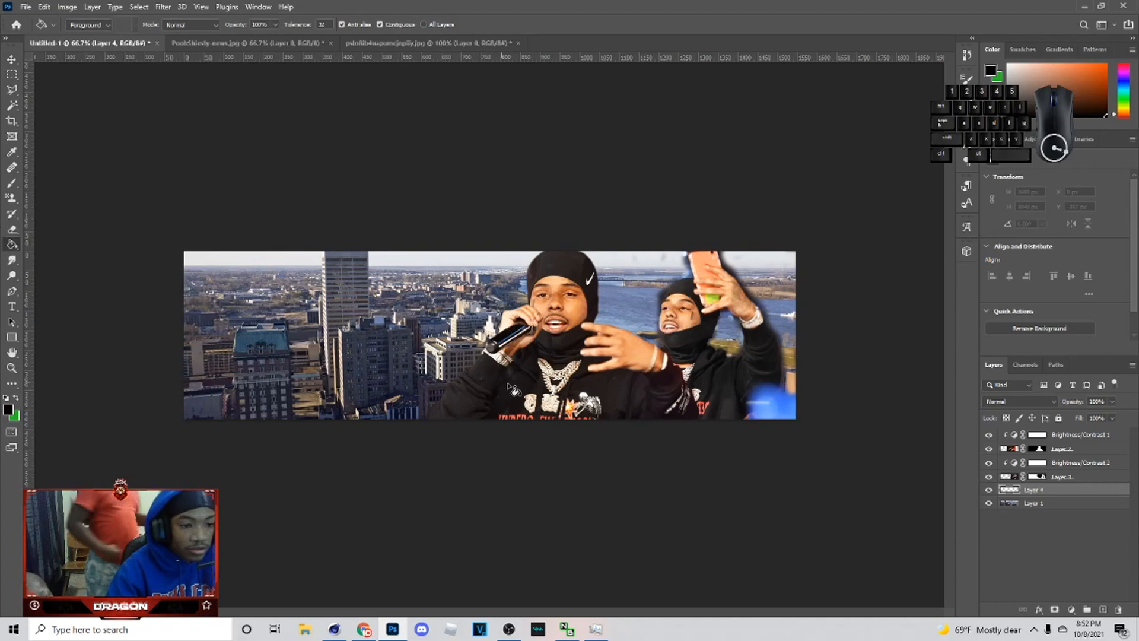
pyautogui.click(354, 360)
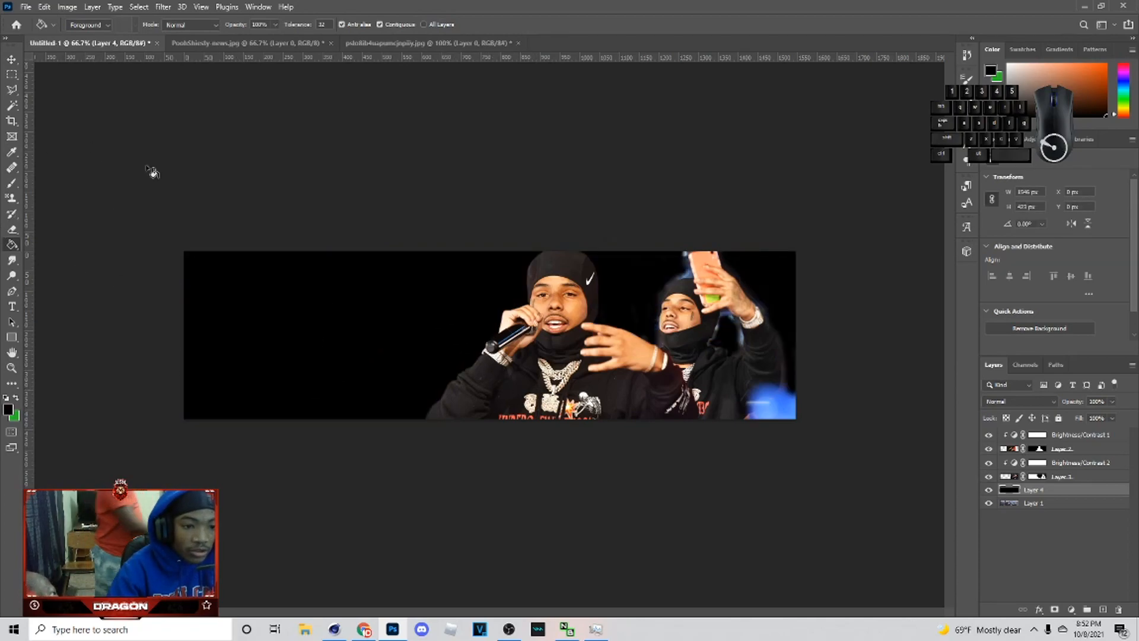
# Step: Set the black layer to Soft Light and move it below the skyline photo layer
pyautogui.click(1010, 400)
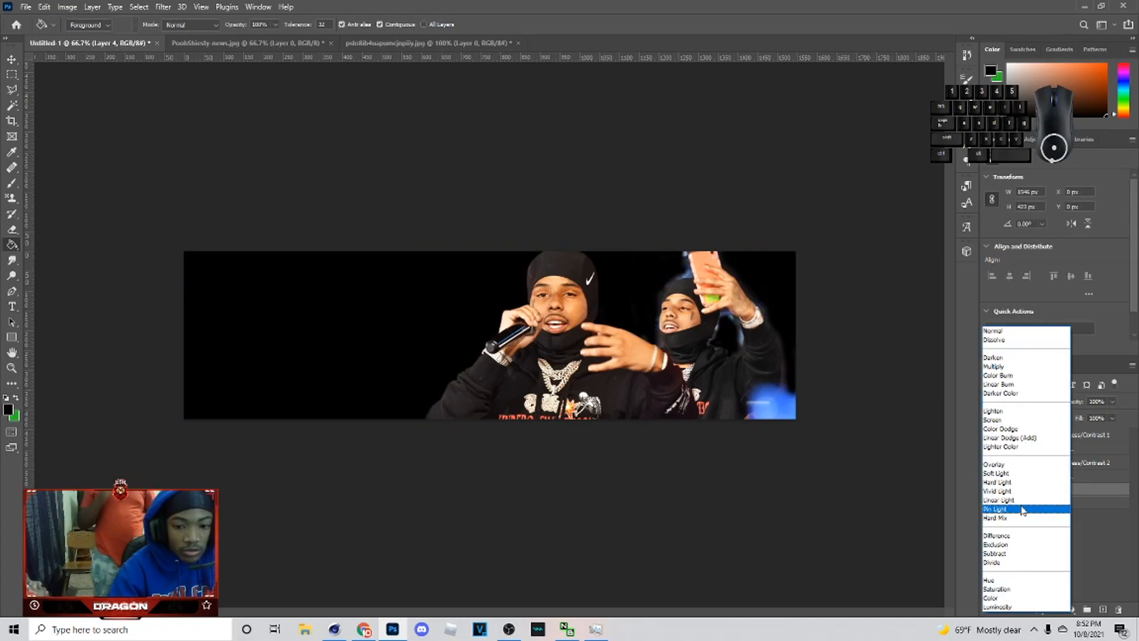
pyautogui.click(1005, 473)
pyautogui.moveTo(1035, 503); pyautogui.dragTo(1056, 515)
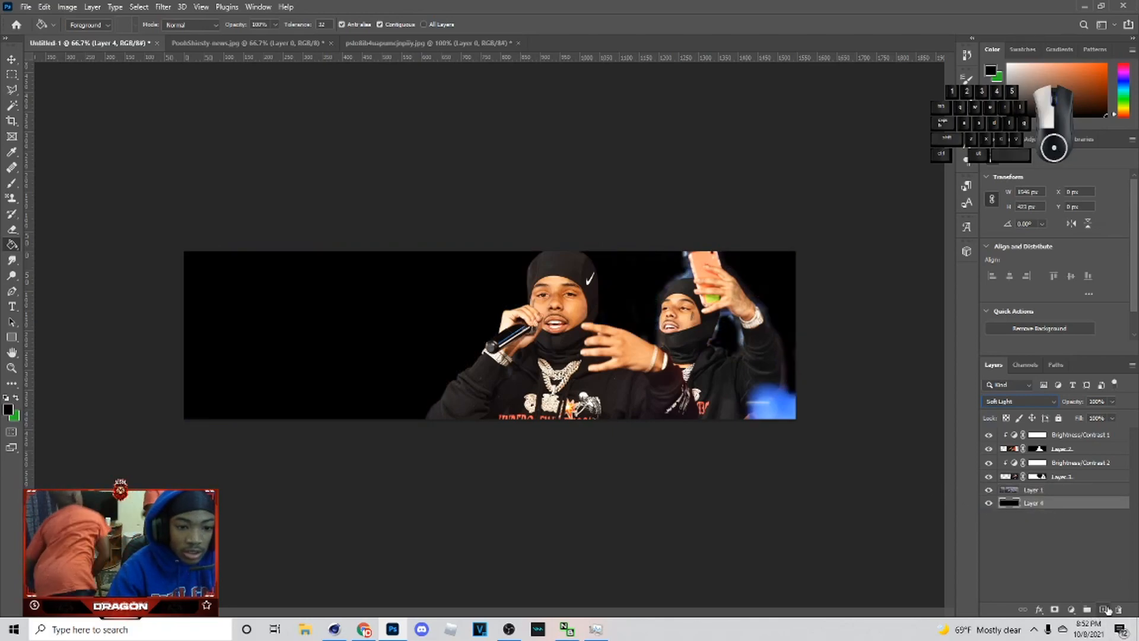
# Step: Add new layers above the skyline photo and paint one solid red with a large soft brush
pyautogui.click(1103, 609)
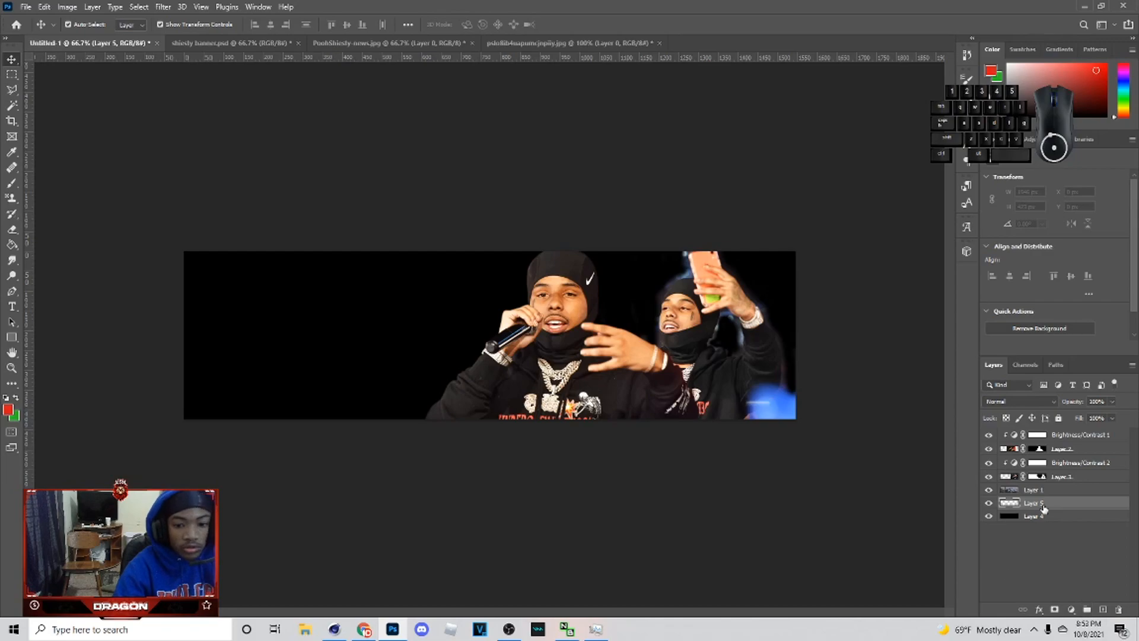
pyautogui.click(1014, 491)
pyautogui.click(1101, 610)
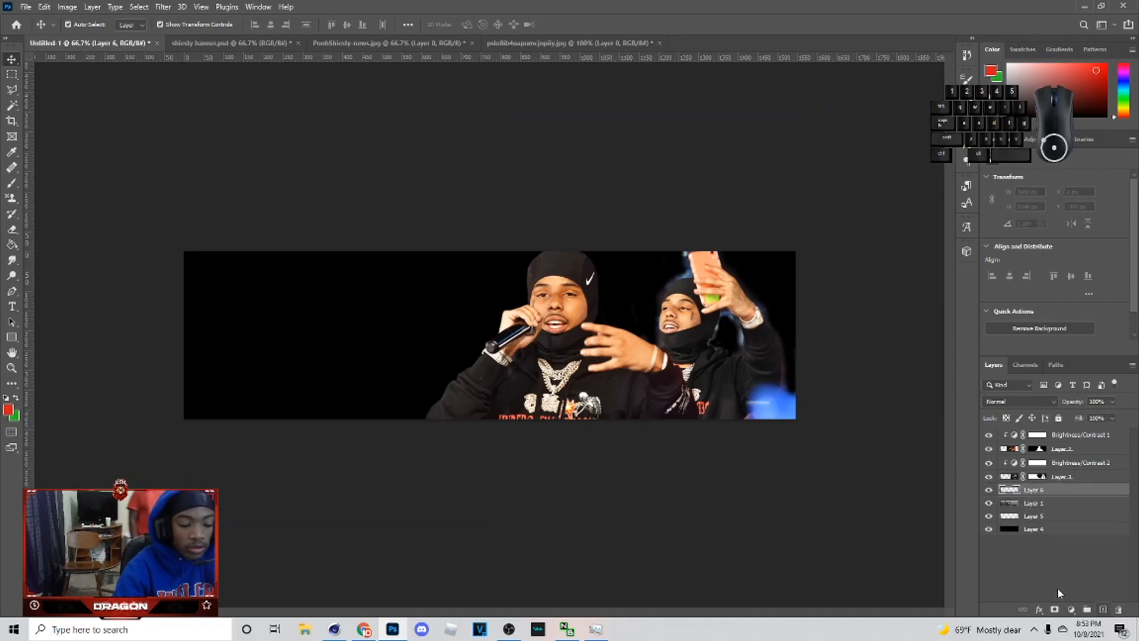
pyautogui.press('b')
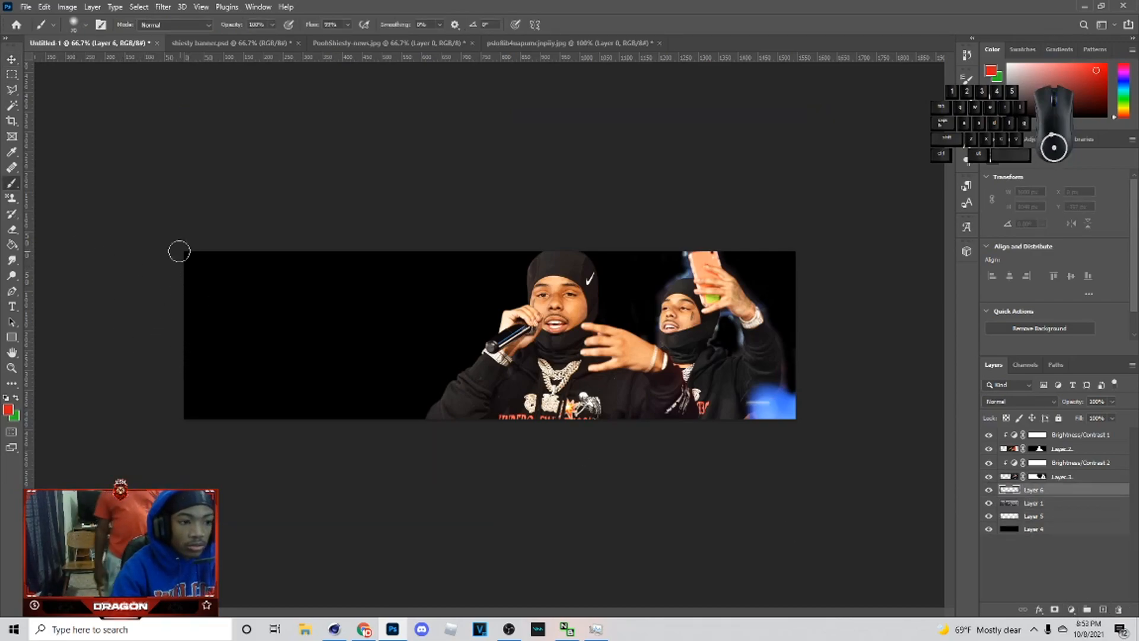
pyautogui.moveTo(169, 245)
pyautogui.mouseDown()
pyautogui.moveTo(407, 291)
pyautogui.moveTo(474, 342)
pyautogui.mouseUp()
pyautogui.press(']')
pyautogui.press(']')
pyautogui.press(']')
pyautogui.press(']')
pyautogui.press(']')
pyautogui.press(']')
pyautogui.press('[')
pyautogui.press('[')
pyautogui.moveTo(191, 272)
pyautogui.mouseDown()
pyautogui.moveTo(470, 292)
pyautogui.moveTo(149, 350)
pyautogui.mouseUp()
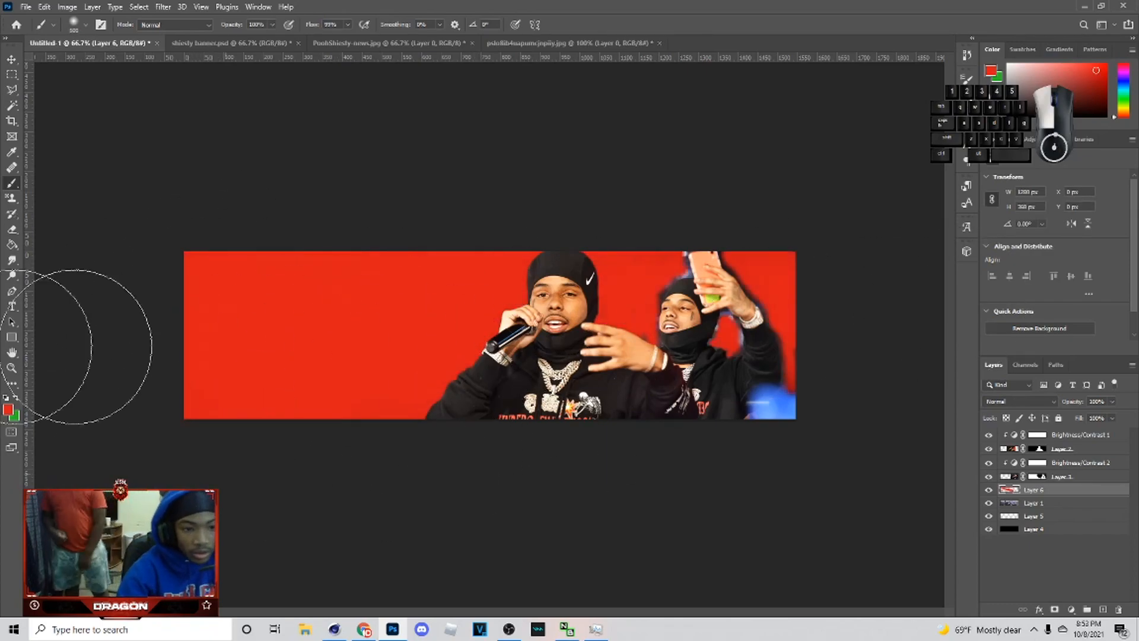
# Step: Set the red layer's blend mode to Color with opacity about 52%
pyautogui.click(1004, 401)
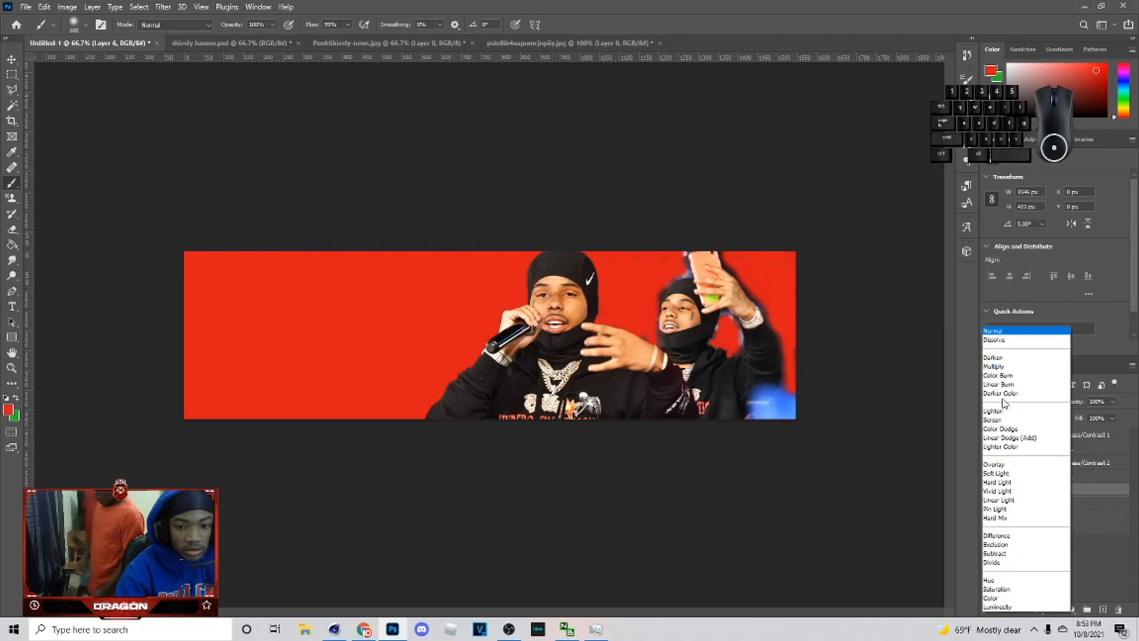
pyautogui.click(991, 598)
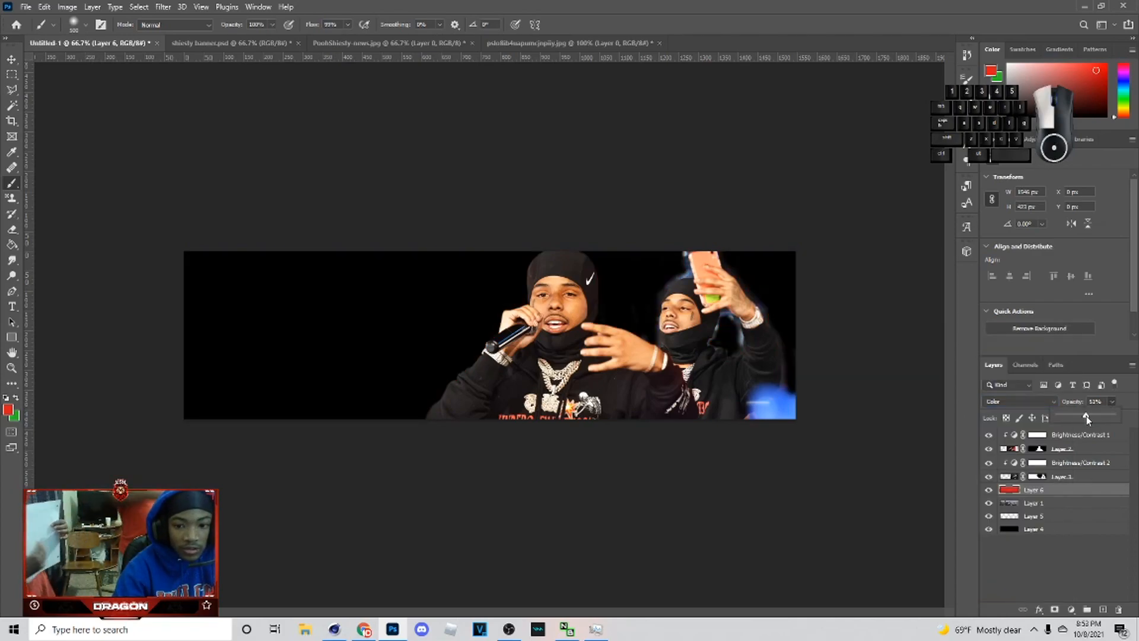
# Step: Add a new layer near the bottom of the stack and paint a red glow behind the two rappers
pyautogui.click(1026, 506)
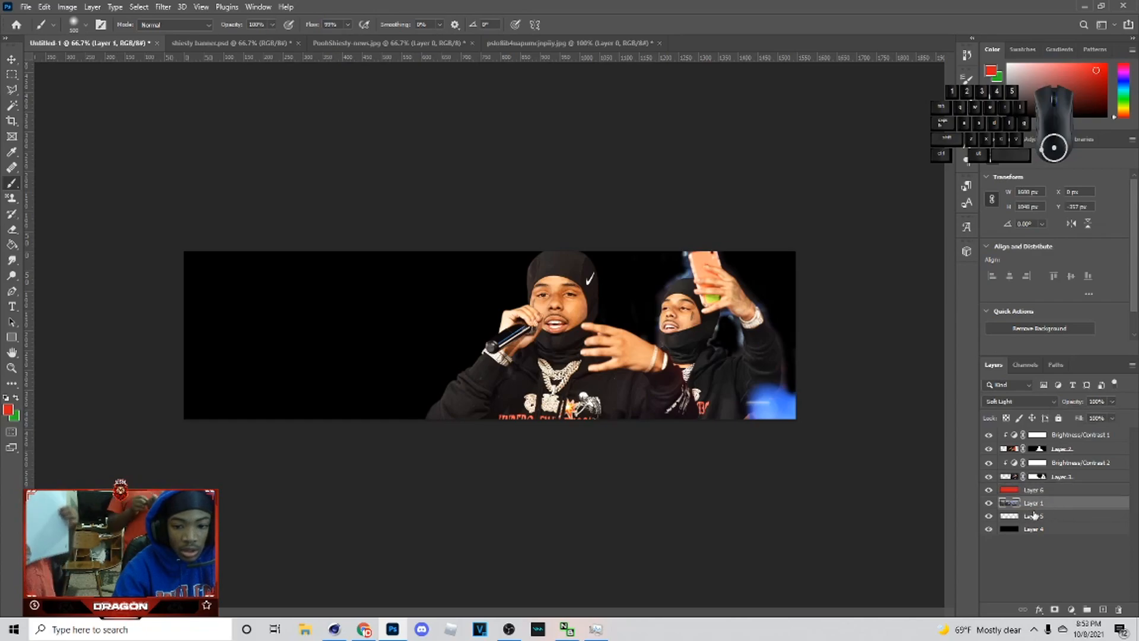
pyautogui.click(1105, 609)
pyautogui.moveTo(1047, 510); pyautogui.dragTo(1046, 530)
pyautogui.click(559, 358)
pyautogui.press(']')
pyautogui.moveTo(513, 410)
pyautogui.mouseDown()
pyautogui.moveTo(536, 401)
pyautogui.moveTo(483, 424)
pyautogui.moveTo(556, 418)
pyautogui.moveTo(555, 340)
pyautogui.moveTo(598, 411)
pyautogui.moveTo(697, 372)
pyautogui.moveTo(697, 336)
pyautogui.moveTo(697, 358)
pyautogui.moveTo(723, 371)
pyautogui.moveTo(727, 397)
pyautogui.moveTo(720, 409)
pyautogui.moveTo(693, 391)
pyautogui.moveTo(701, 414)
pyautogui.mouseUp()
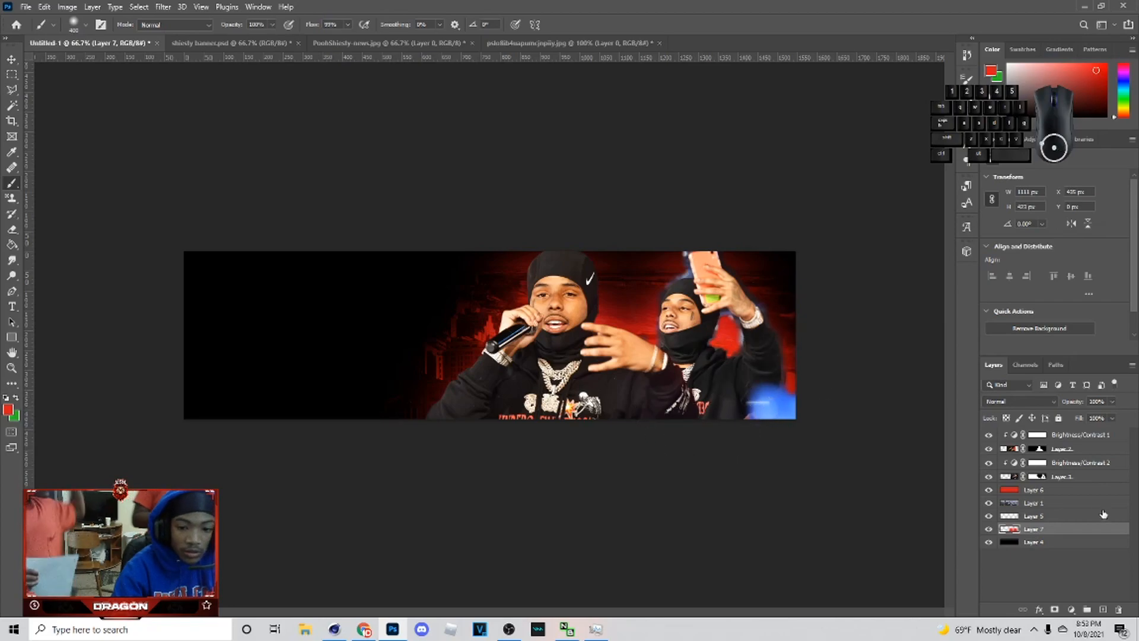
# Step: Select the selfie layer's mask and try brushing white strokes near the selfie, undoing both
pyautogui.click(1050, 478)
pyautogui.click(1037, 477)
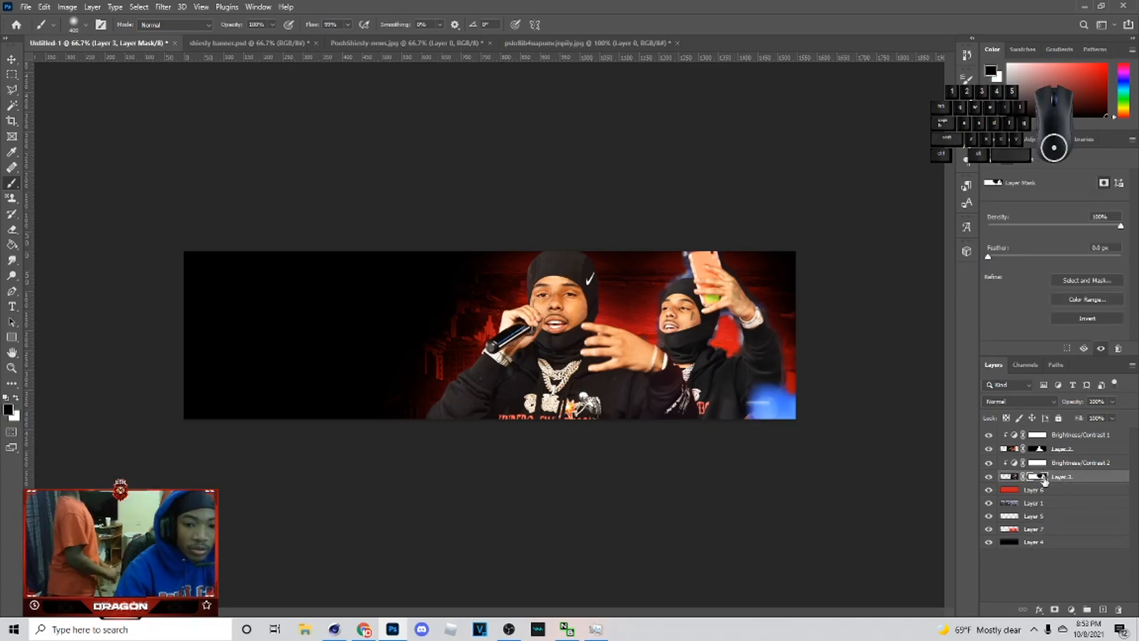
pyautogui.click(16, 397)
pyautogui.moveTo(704, 376)
pyautogui.mouseDown()
pyautogui.moveTo(670, 356)
pyautogui.moveTo(725, 384)
pyautogui.moveTo(723, 370)
pyautogui.moveTo(745, 378)
pyautogui.mouseUp()
pyautogui.hotkey('ctrl', 'z')
pyautogui.moveTo(660, 334); pyautogui.dragTo(666, 354)
pyautogui.hotkey('ctrl', 'z')
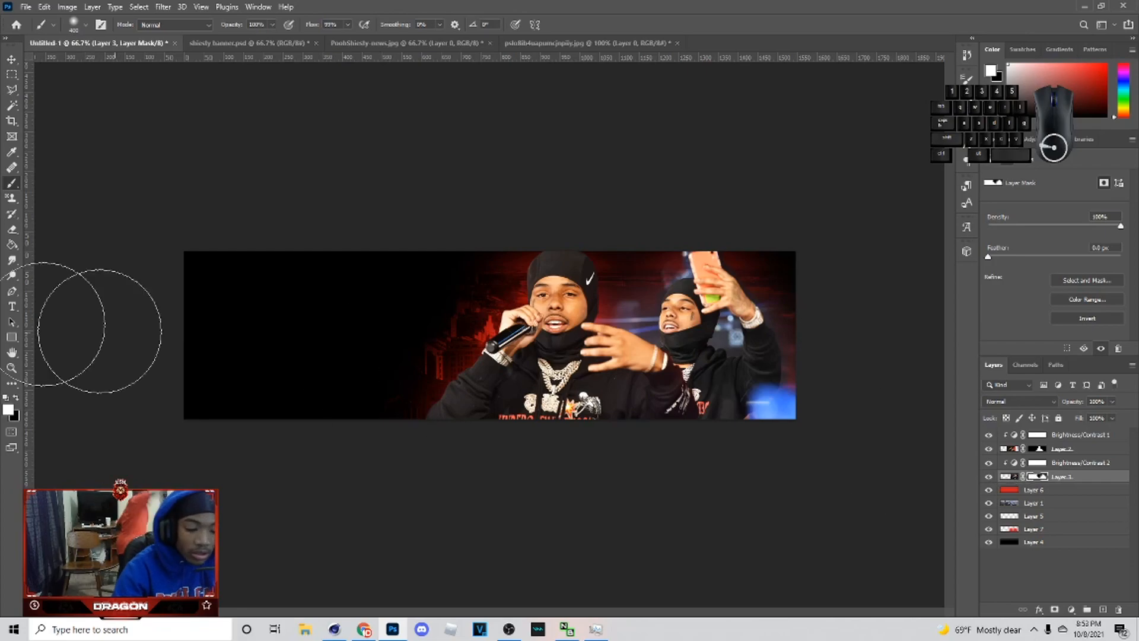
# Step: Paint black on the selfie's mask with a soft brush to fade its right edge and hand area
pyautogui.click(16, 398)
pyautogui.press('[')
pyautogui.press('[')
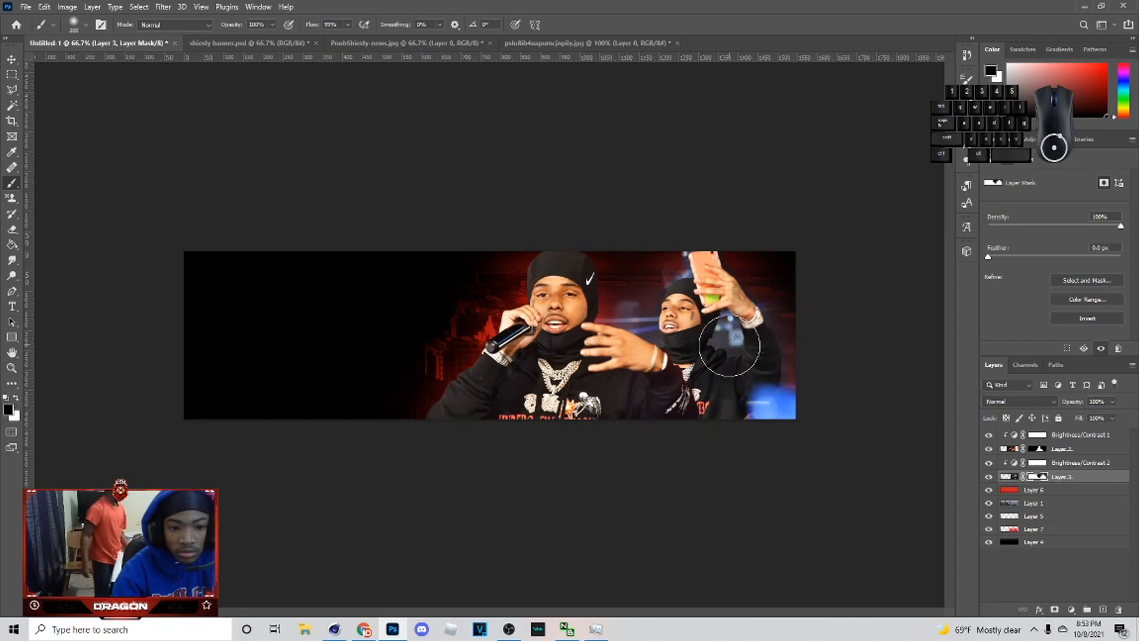
pyautogui.click(729, 342)
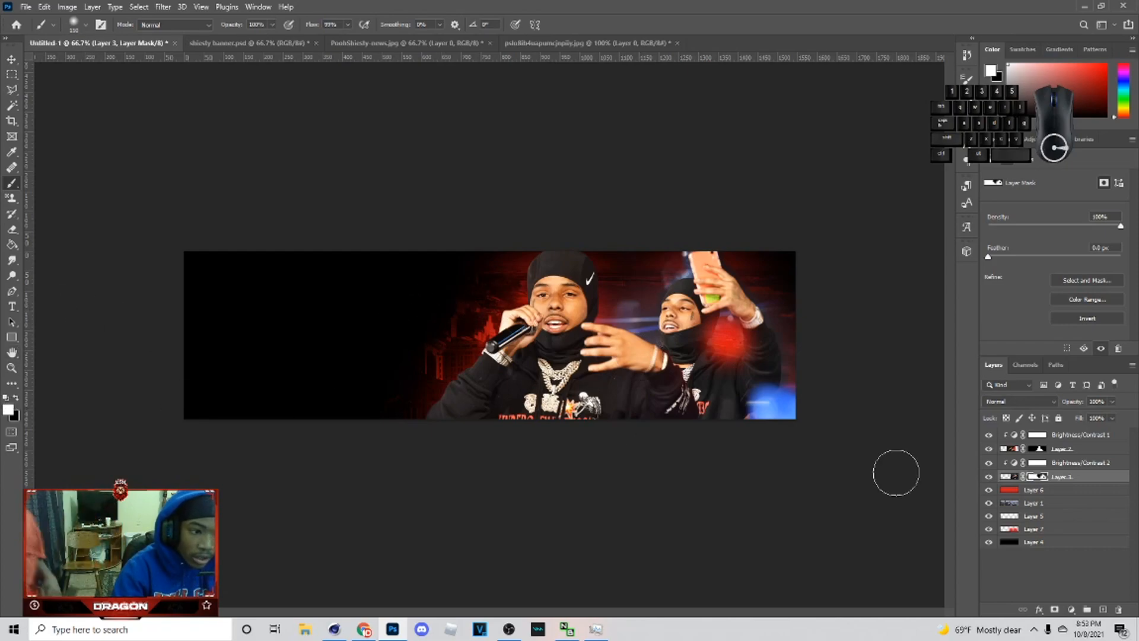
pyautogui.press(']')
pyautogui.press(']')
pyautogui.press(']')
pyautogui.moveTo(791, 289); pyautogui.dragTo(793, 327)
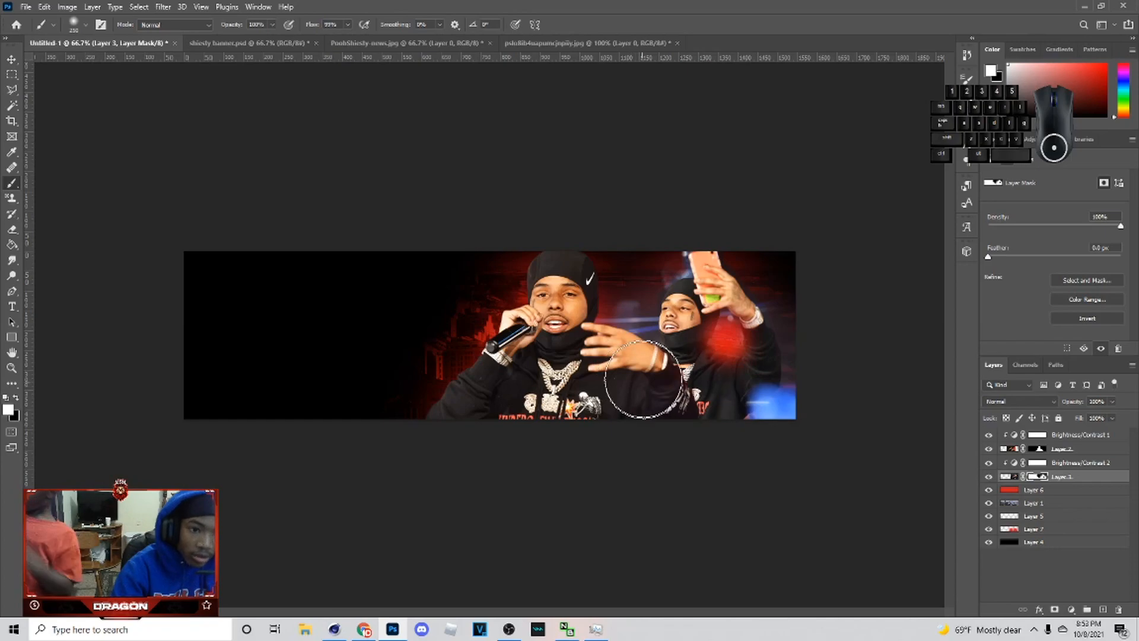
# Step: Open the Genesis.psd pack, select its CC color-correction group, and return to the banner document
pyautogui.click(11, 61)
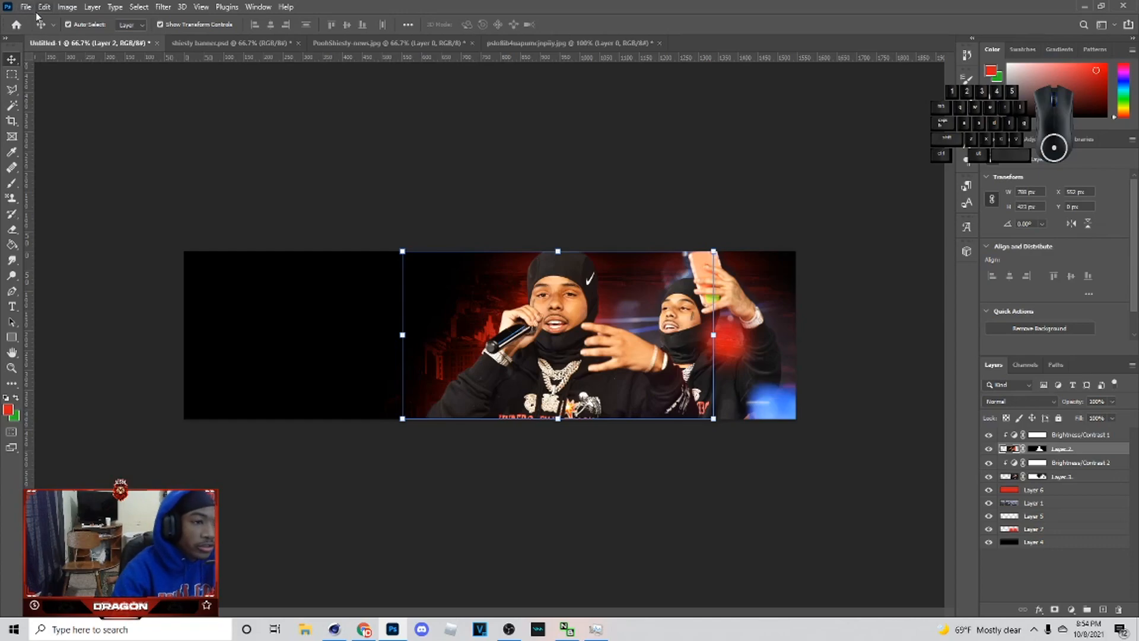
pyautogui.click(25, 9)
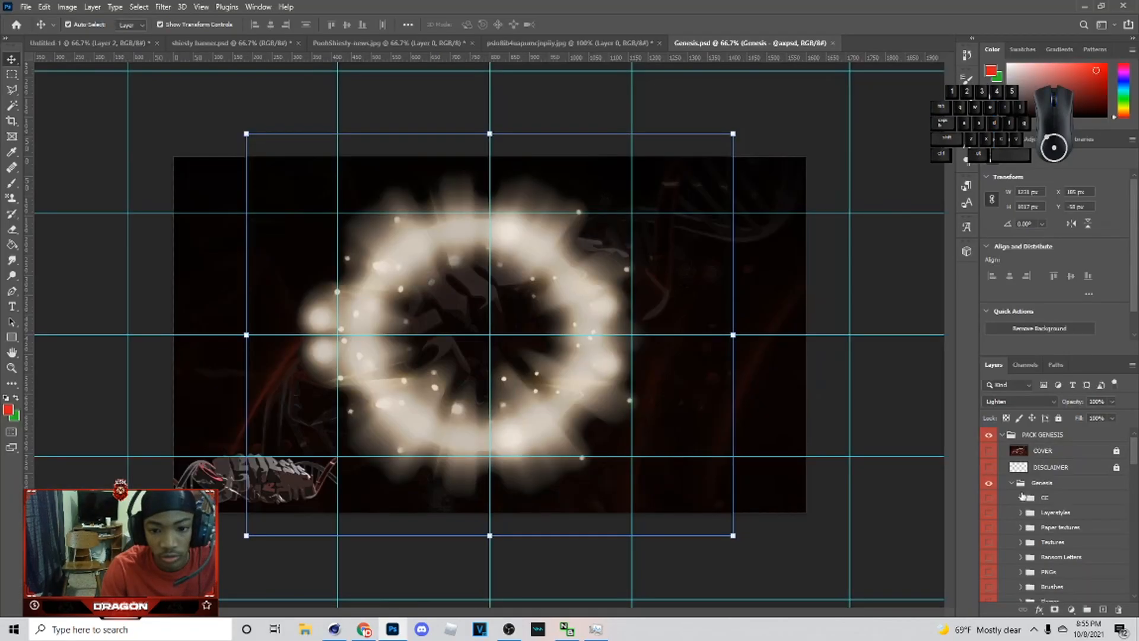
pyautogui.click(1018, 499)
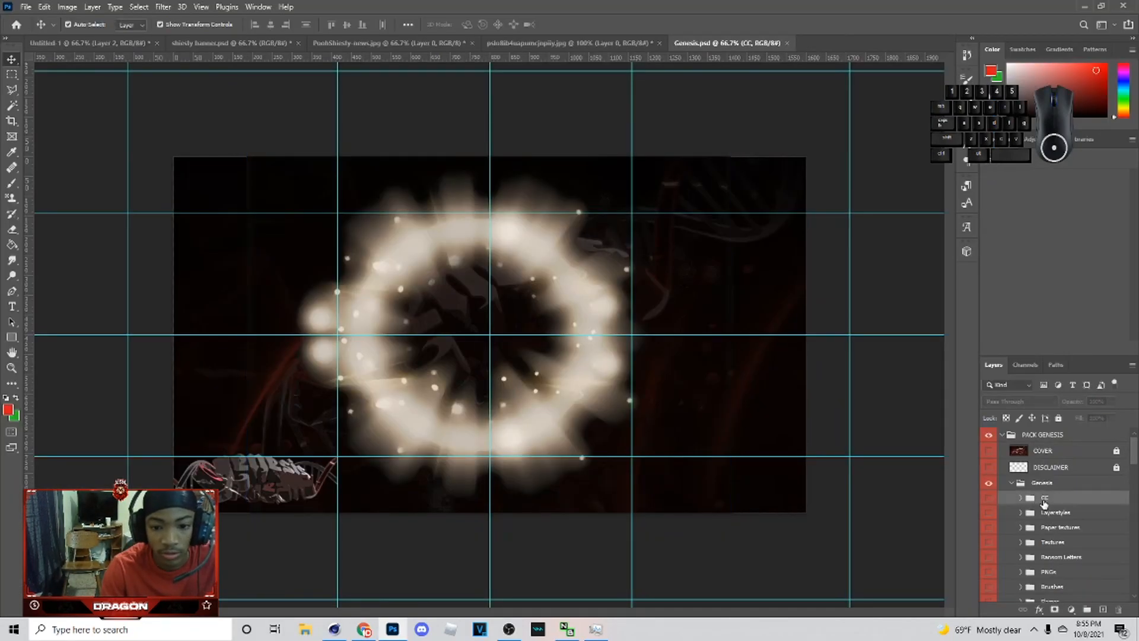
pyautogui.click(115, 42)
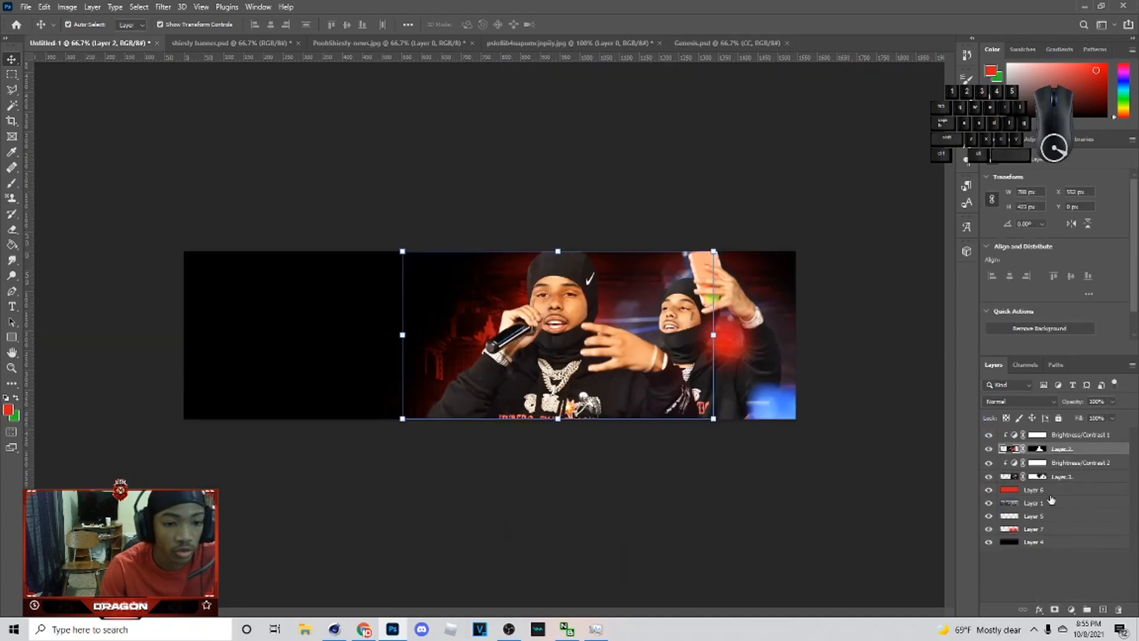
# Step: Paste the CC color-correction group into the banner, expand it, and toggle its preset folders to compare them, keeping preset 1 visible
pyautogui.click(1073, 436)
pyautogui.click(1102, 609)
pyautogui.hotkey('ctrl', 'v')
pyautogui.moveTo(1036, 435); pyautogui.dragTo(1031, 455)
pyautogui.click(1003, 448)
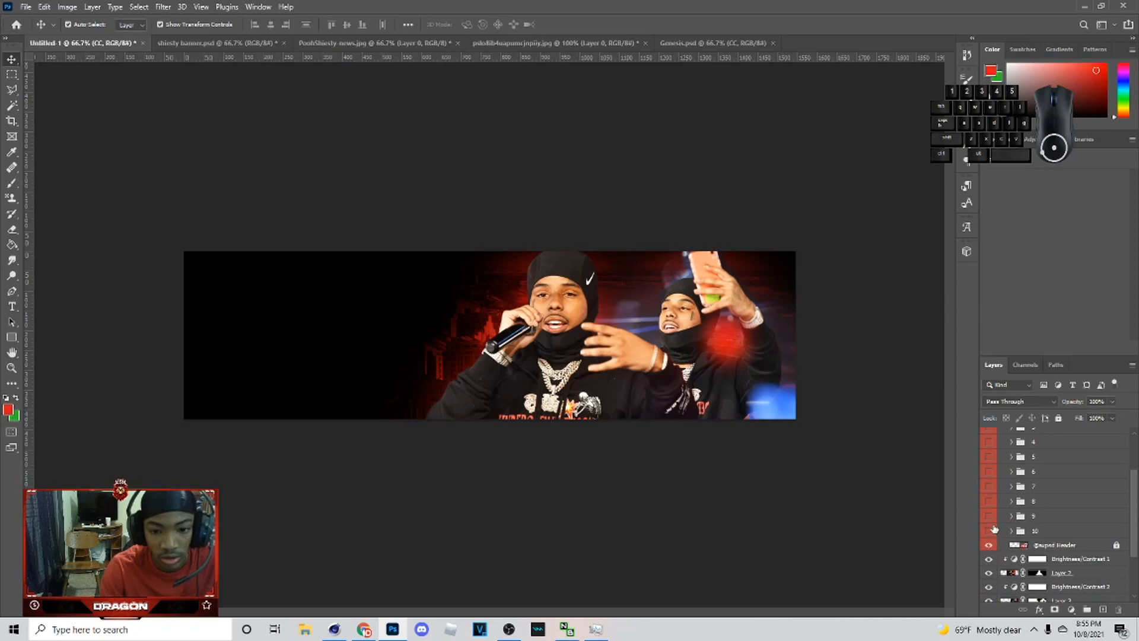
pyautogui.click(988, 503)
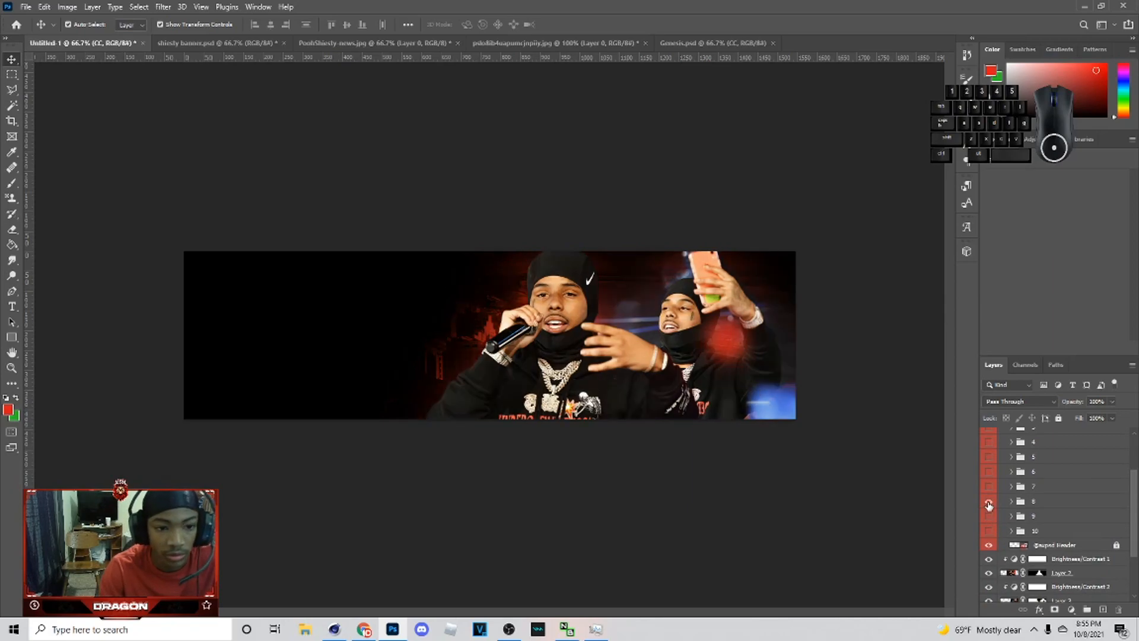
pyautogui.click(1018, 506)
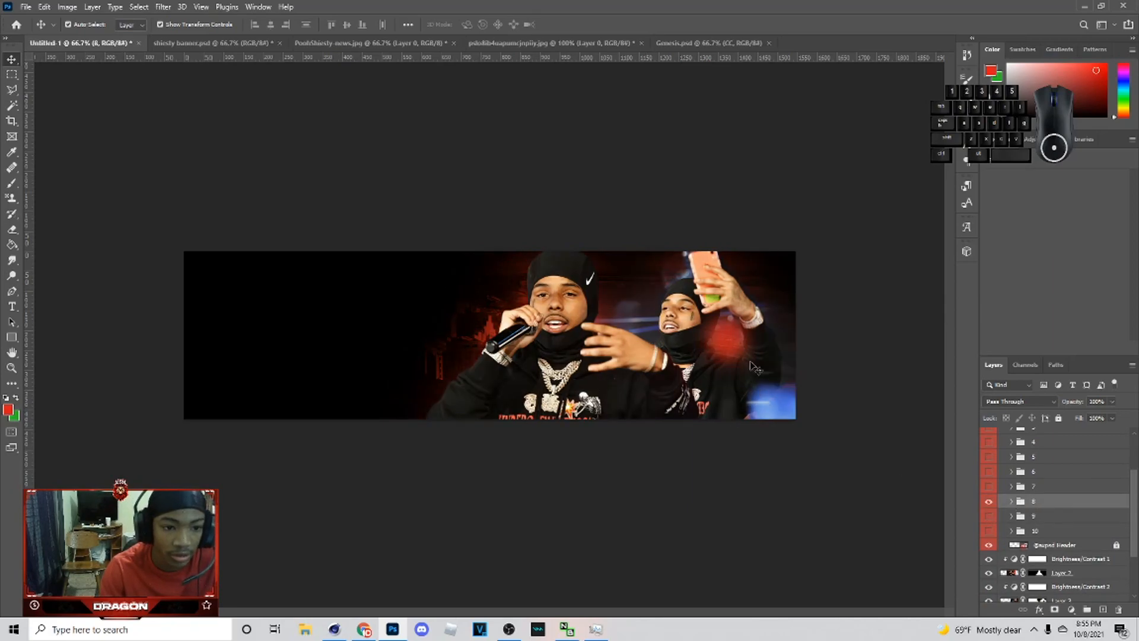
pyautogui.click(988, 502)
pyautogui.scroll(3, 1032, 510)
pyautogui.click(988, 462)
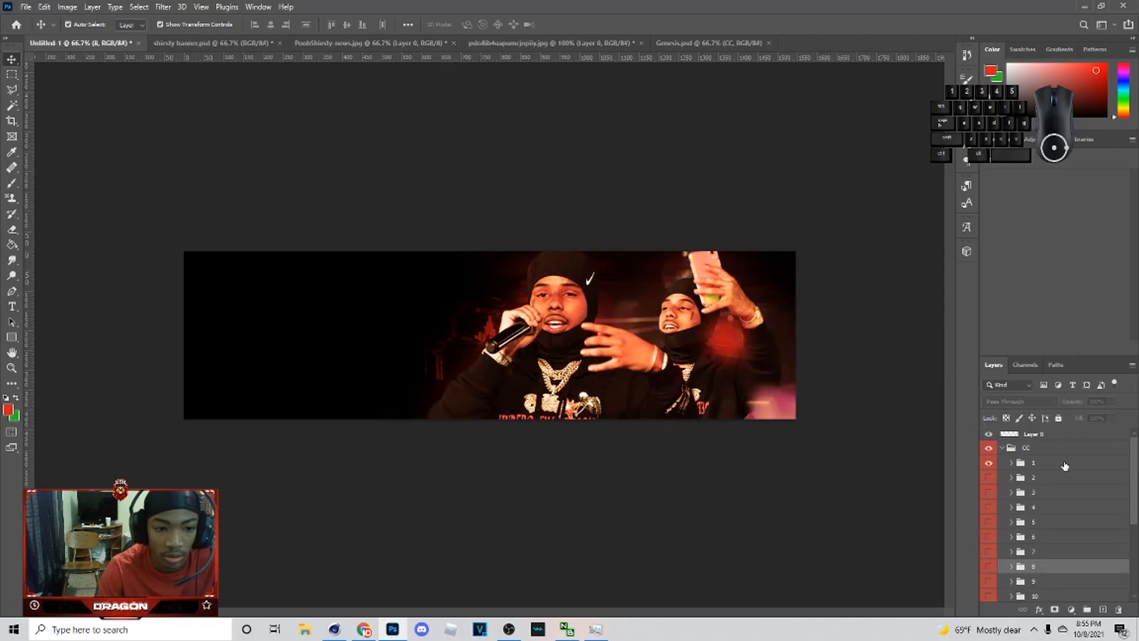
# Step: Move preset folder 1 out of the CC group, then collapse and delete the remaining CC group
pyautogui.click(1032, 461)
pyautogui.moveTo(1032, 461); pyautogui.dragTo(1026, 441)
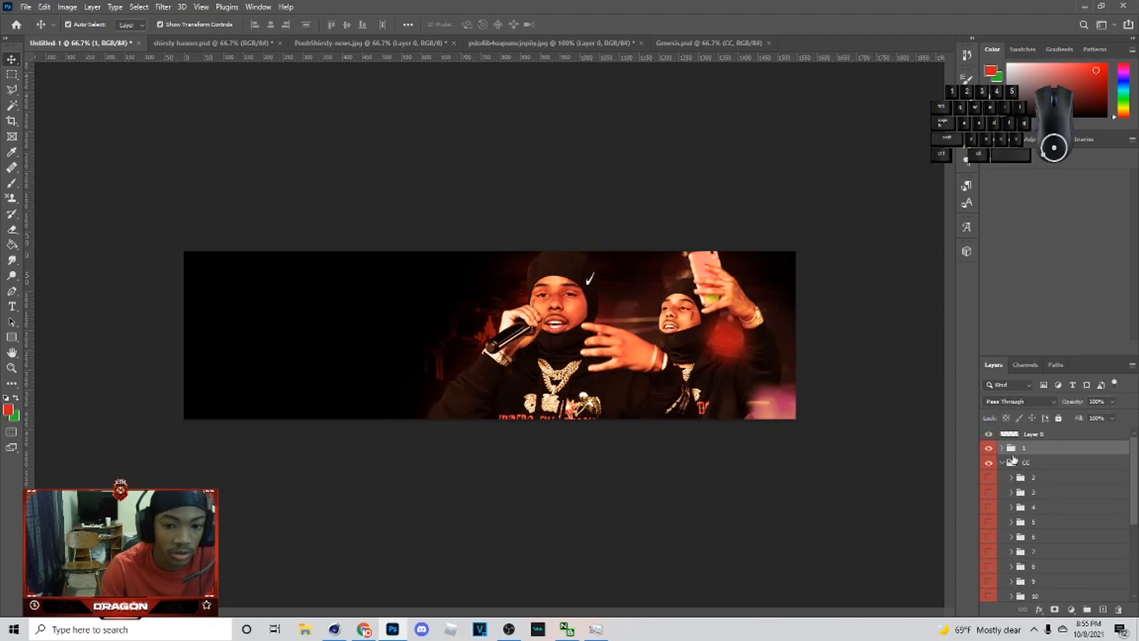
pyautogui.click(1002, 463)
pyautogui.click(1003, 463)
pyautogui.scroll(-3, 1113, 568)
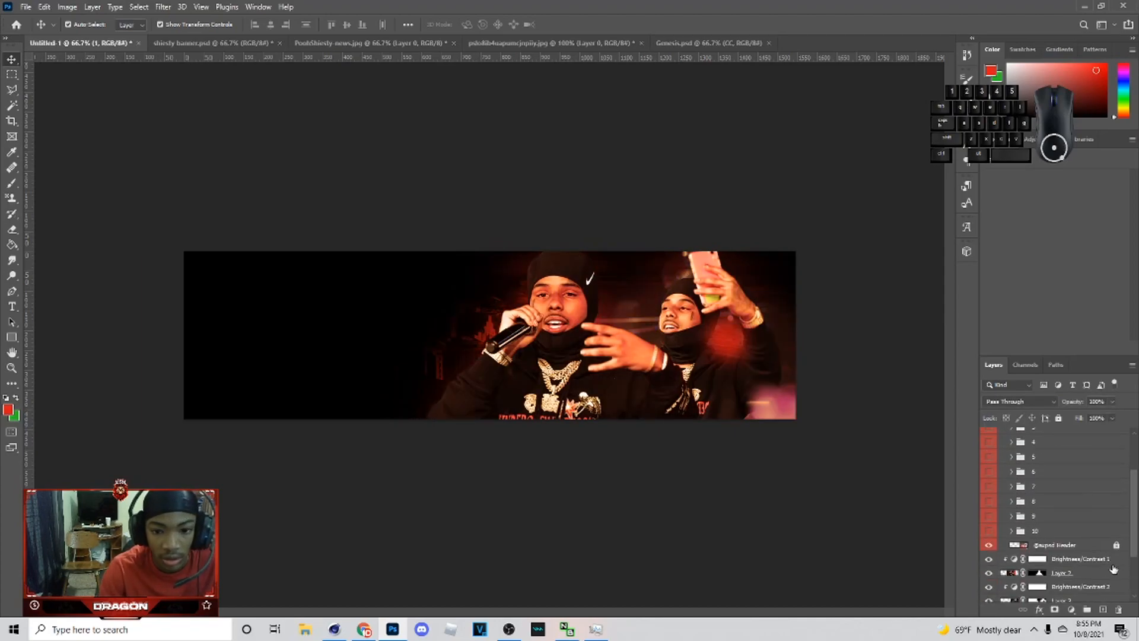
pyautogui.scroll(3, 1099, 544)
pyautogui.click(1032, 470)
pyautogui.press('Delete')
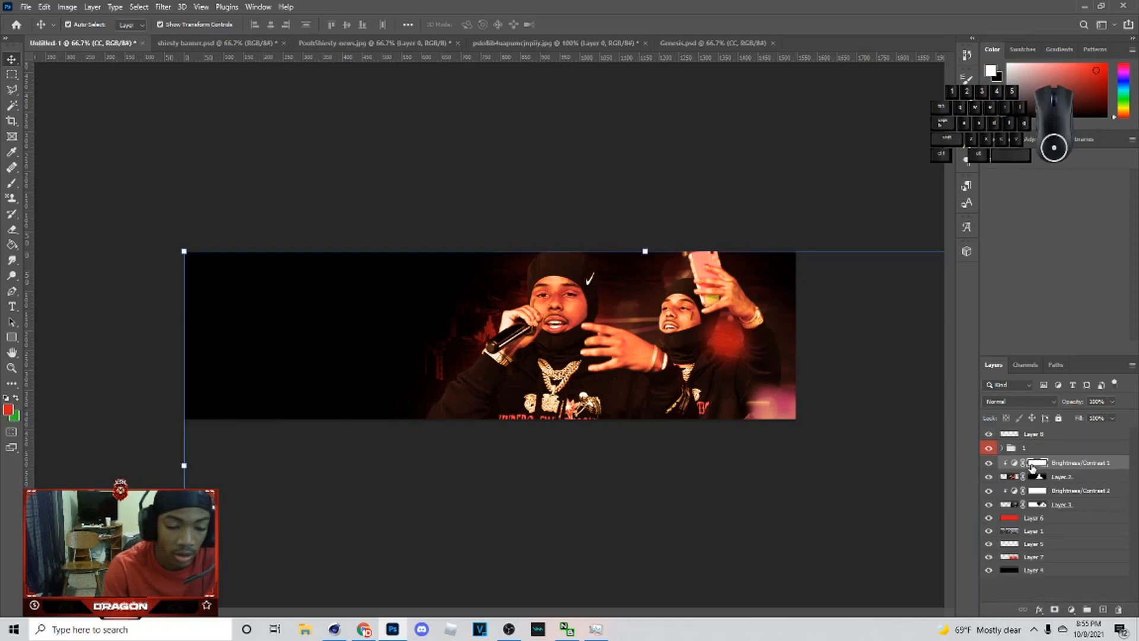
# Step: Add a Brightness/Contrast adjustment layer above the photos and raise its brightness and contrast
pyautogui.click(1071, 609)
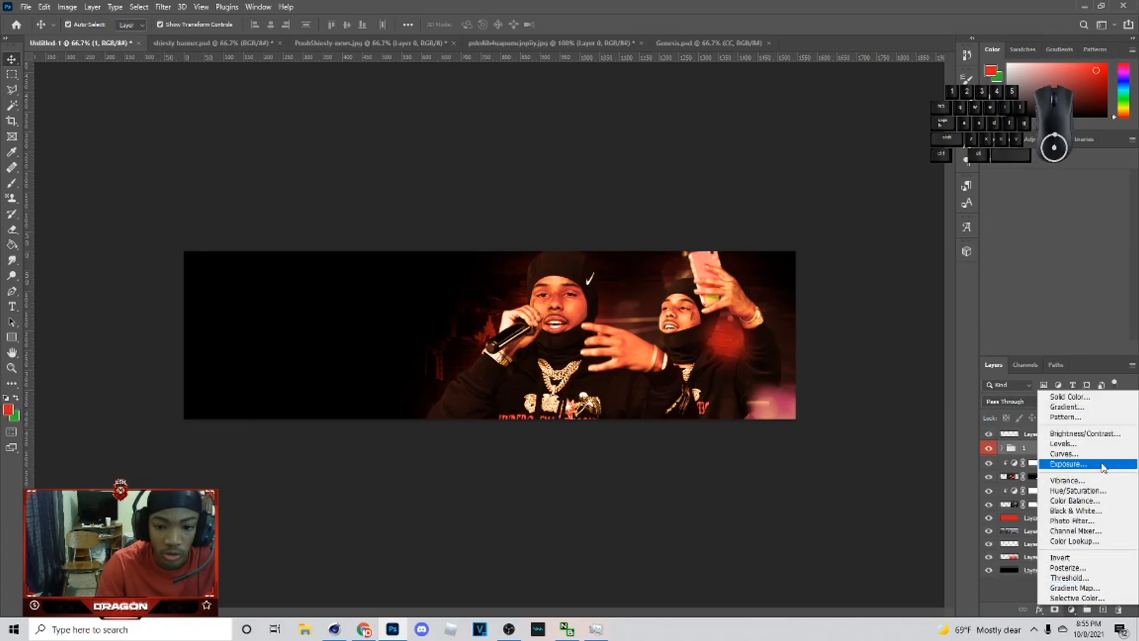
pyautogui.click(1059, 435)
pyautogui.moveTo(1051, 451); pyautogui.dragTo(1050, 470)
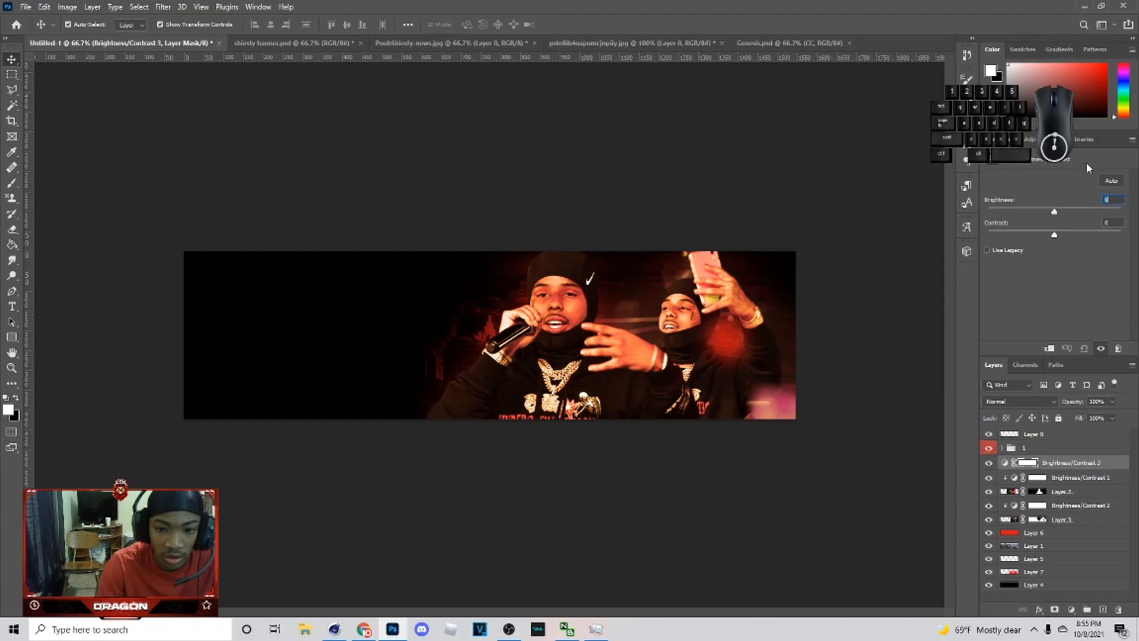
pyautogui.moveTo(1061, 216); pyautogui.dragTo(1074, 215)
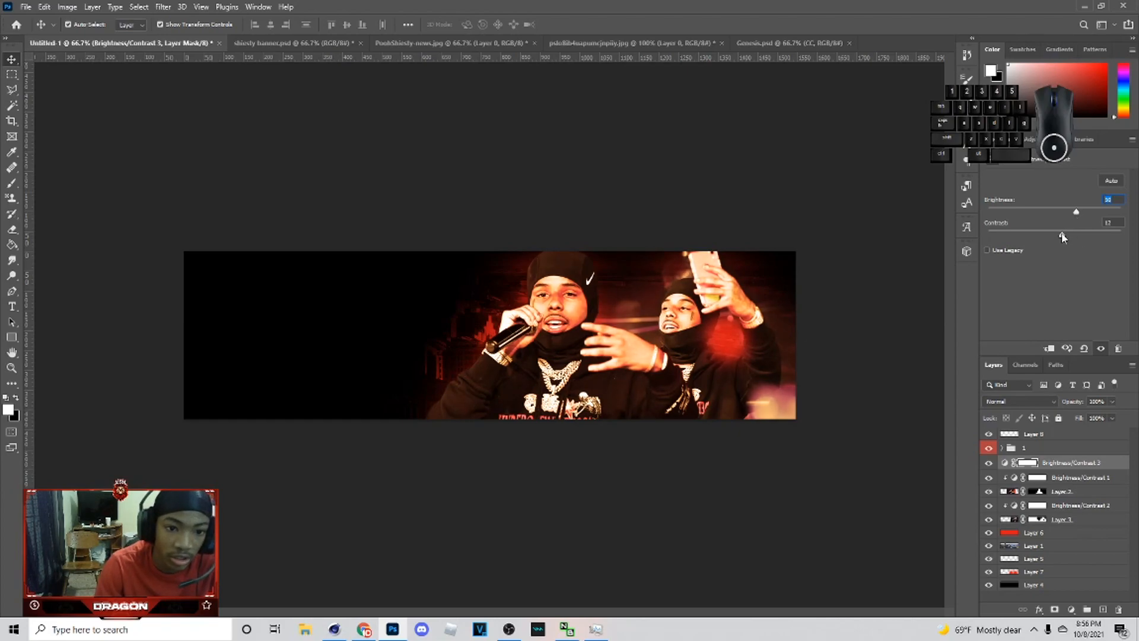
pyautogui.click(737, 347)
pyautogui.click(1006, 435)
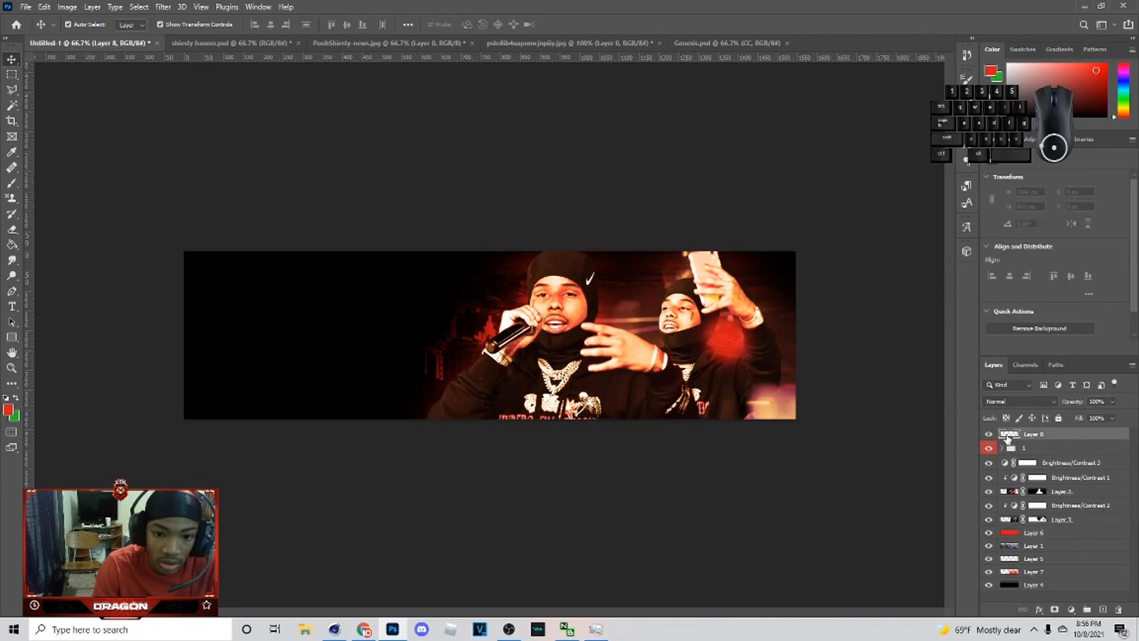
pyautogui.click(992, 436)
pyautogui.click(1048, 470)
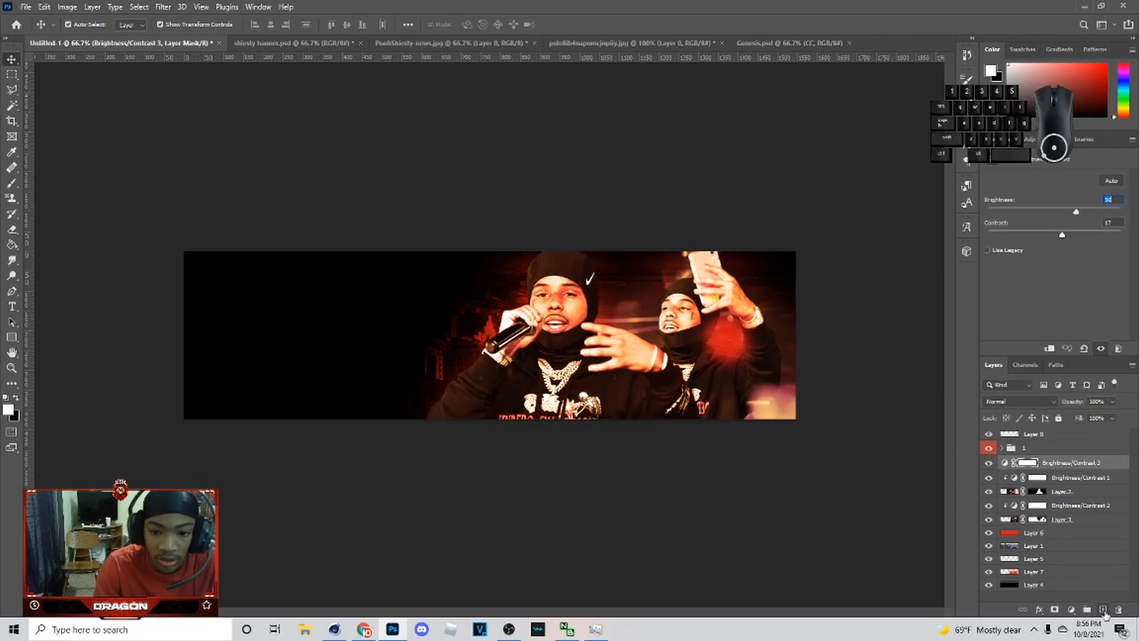
# Step: Create a new layer and dab soft orange brush spots around the rappers, shrinking the brush midway
pyautogui.click(1103, 609)
pyautogui.press('b')
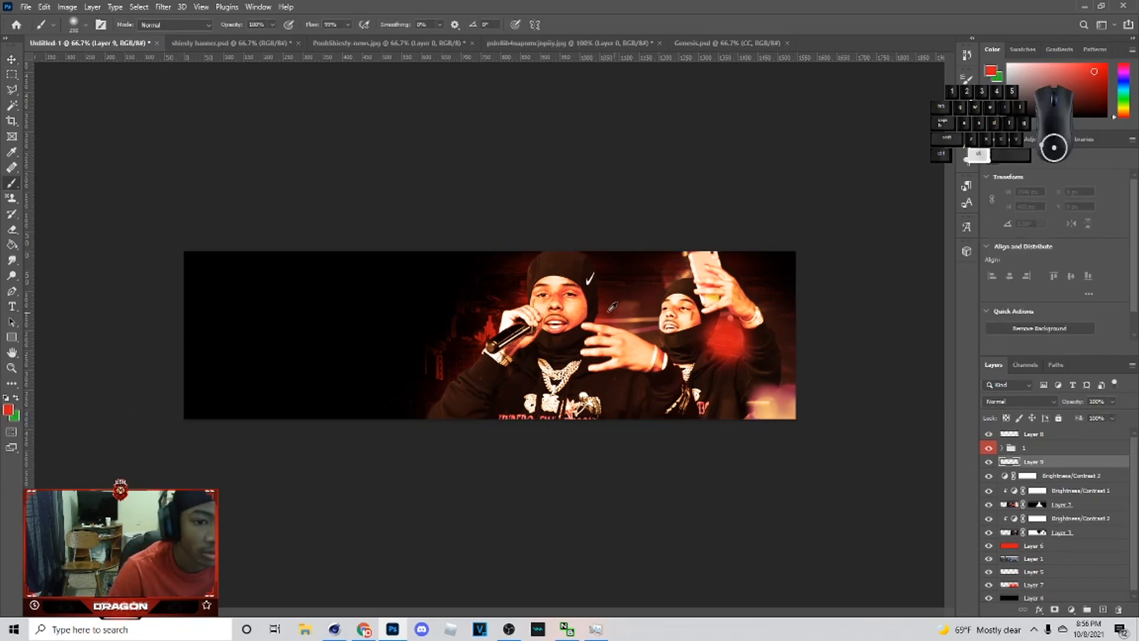
pyautogui.keyDown('alt'); pyautogui.click(628, 310); pyautogui.keyUp('alt')
pyautogui.click(739, 342)
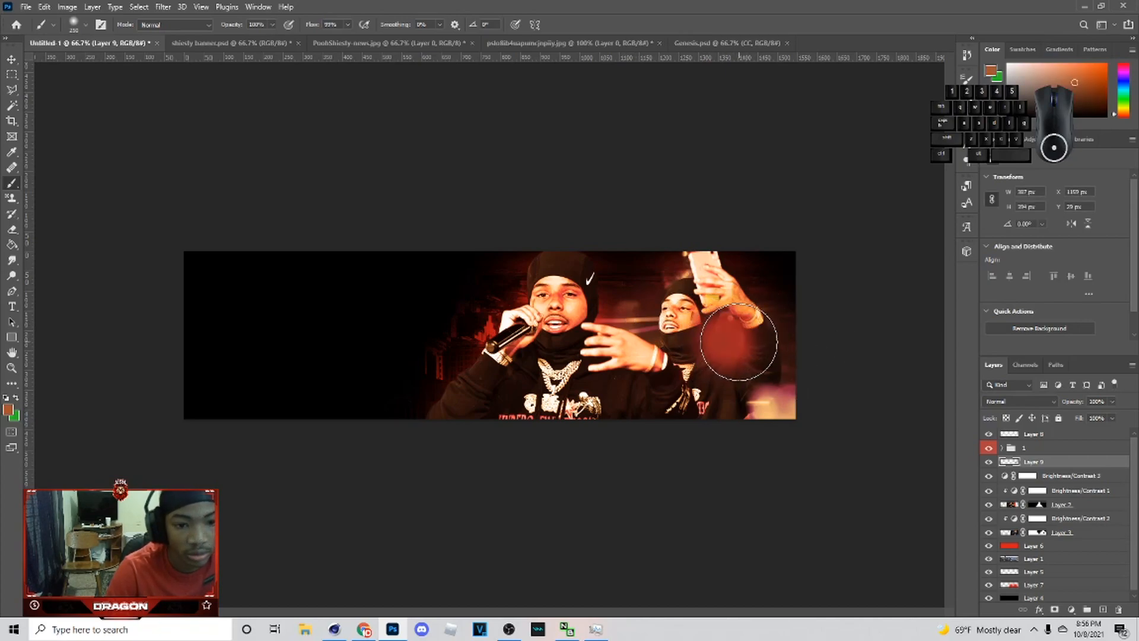
pyautogui.click(635, 306)
pyautogui.click(451, 356)
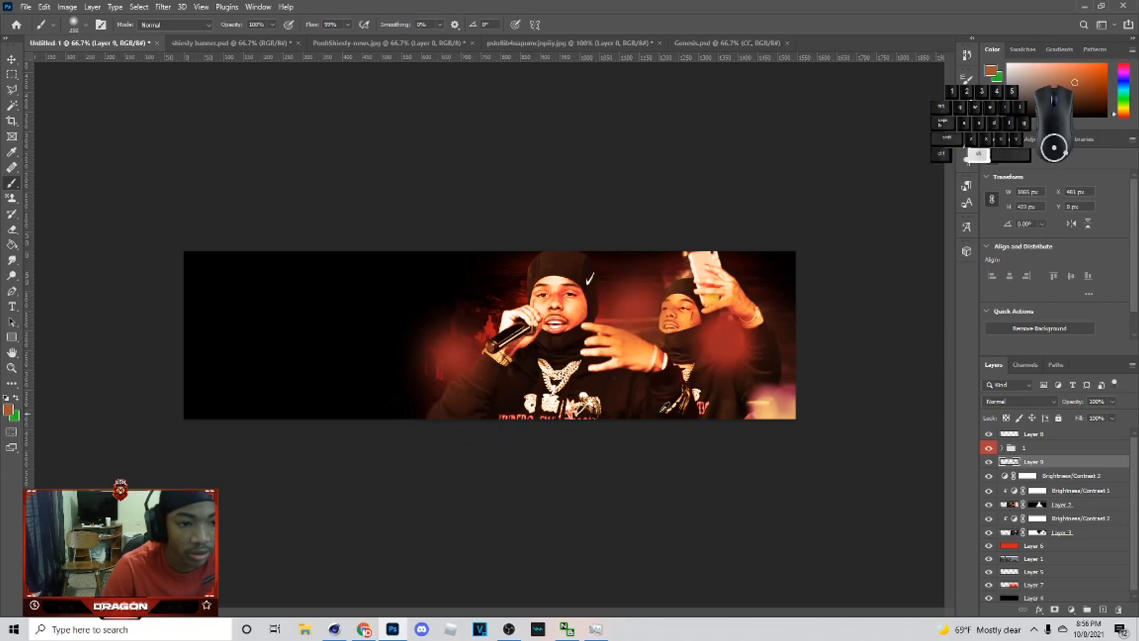
pyautogui.keyDown('alt'); pyautogui.click(558, 392); pyautogui.keyUp('alt')
pyautogui.press('[')
pyautogui.press('[')
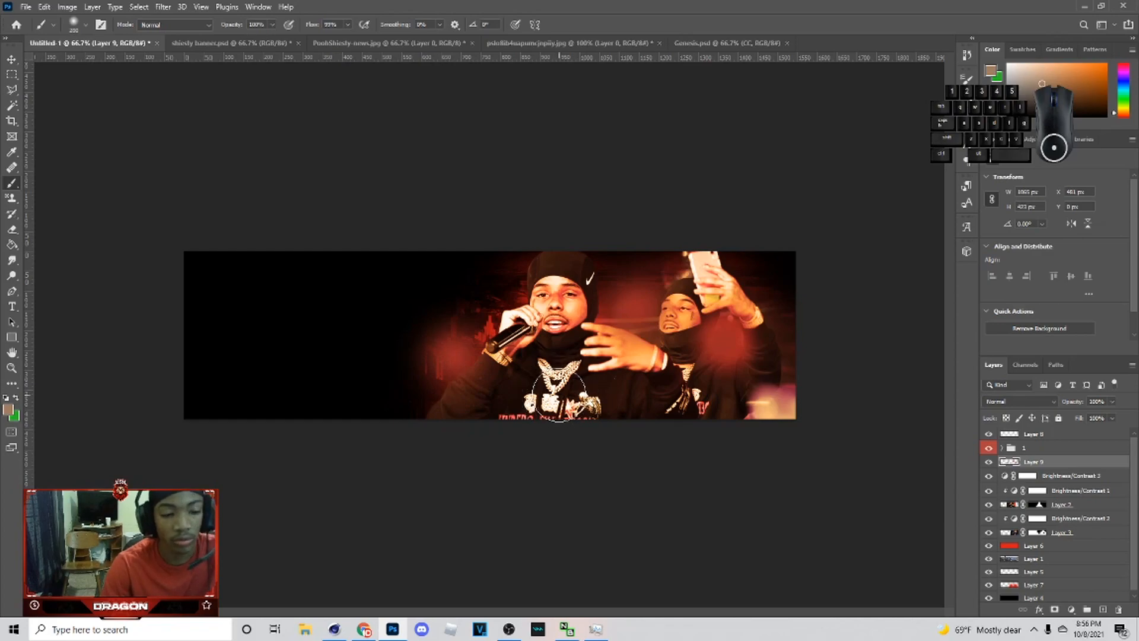
pyautogui.click(557, 380)
pyautogui.keyDown('alt'); pyautogui.click(772, 413); pyautogui.keyUp('alt')
pyautogui.click(772, 402)
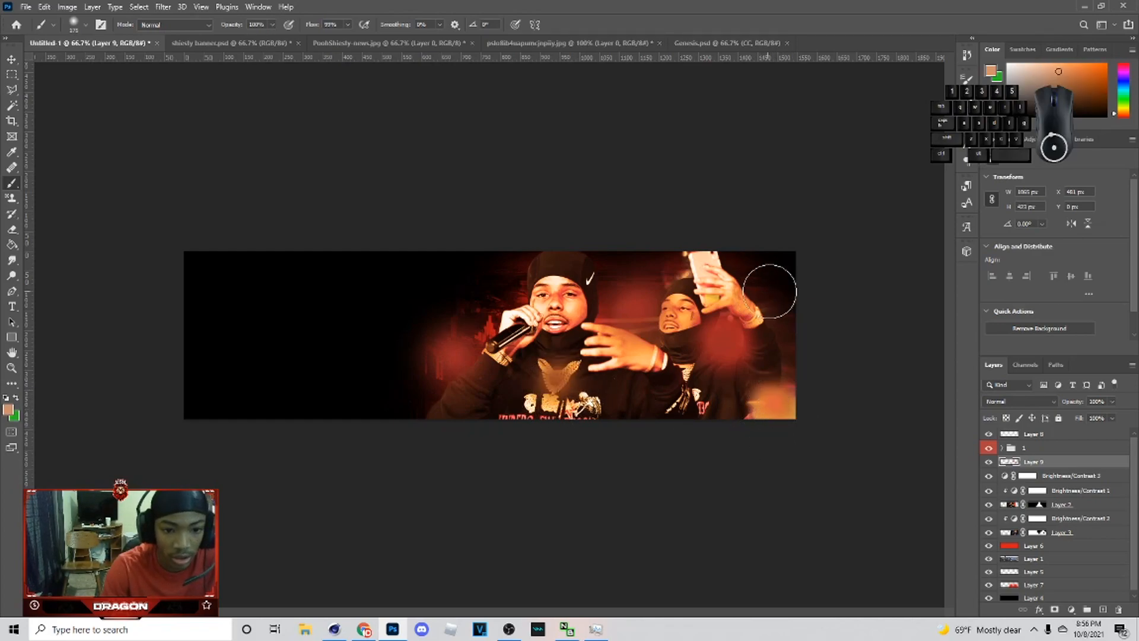
pyautogui.click(785, 303)
pyautogui.click(502, 291)
# Step: Set the orange glow layer's blend mode to Screen and its opacity to 40%
pyautogui.click(1014, 402)
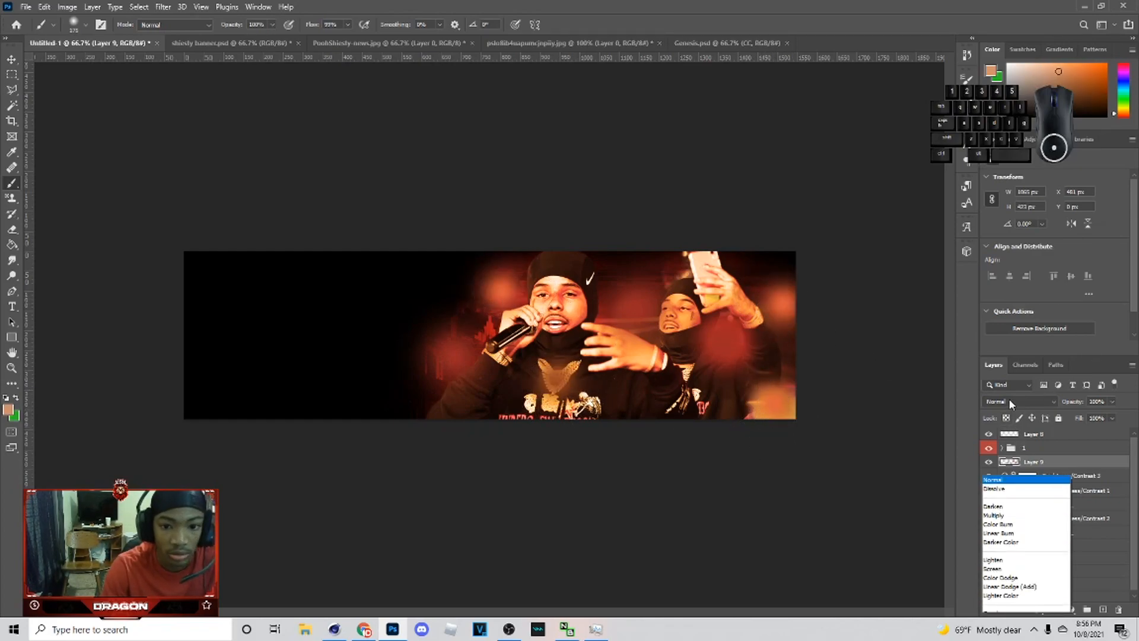
pyautogui.click(1008, 420)
pyautogui.click(1111, 402)
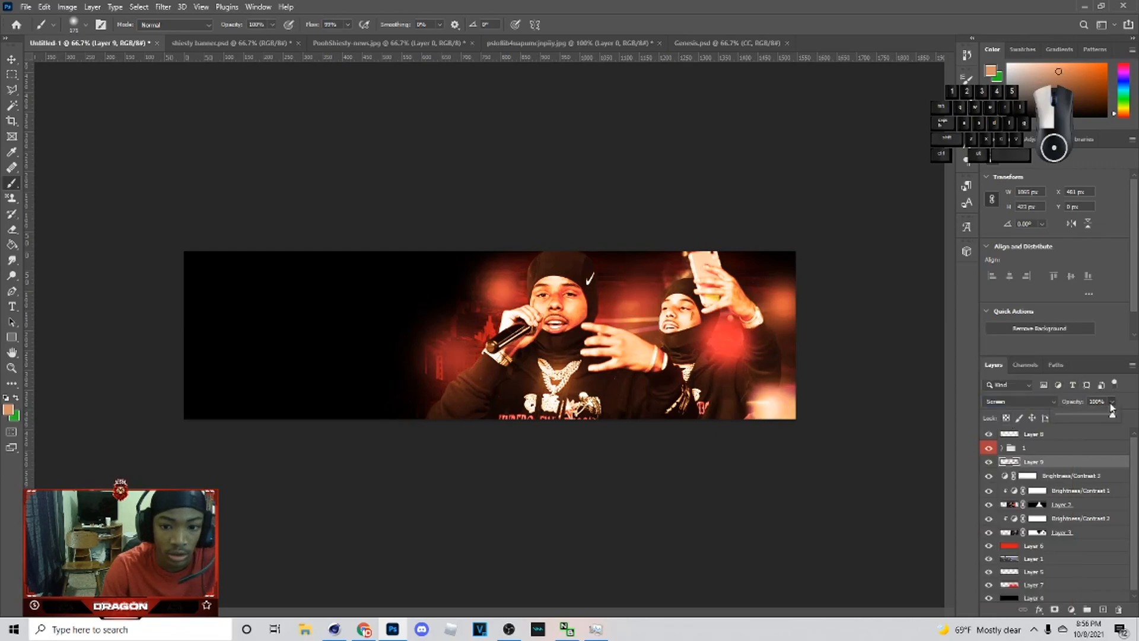
pyautogui.moveTo(1071, 416); pyautogui.dragTo(1082, 418)
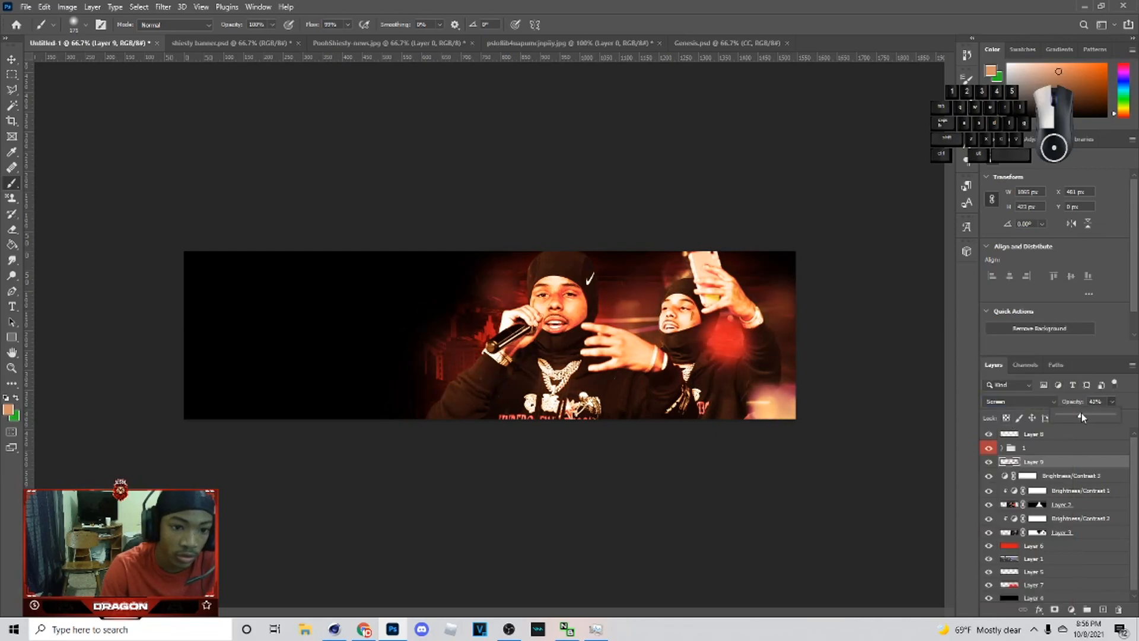
pyautogui.press('Return')
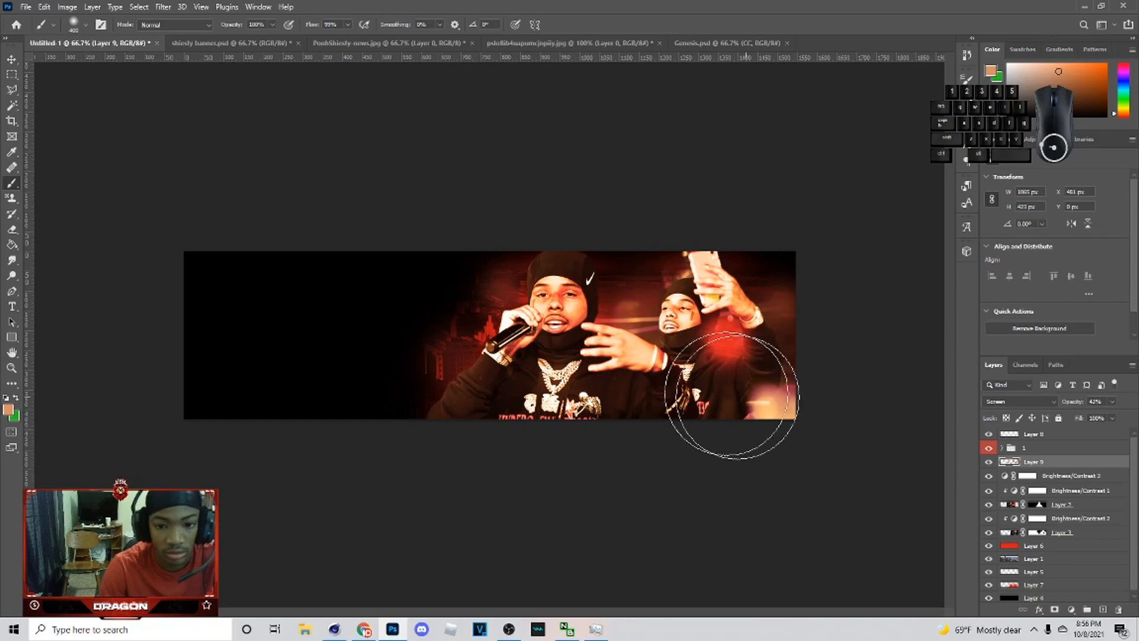
pyautogui.click(1111, 401)
pyautogui.moveTo(1108, 422); pyautogui.dragTo(1106, 420)
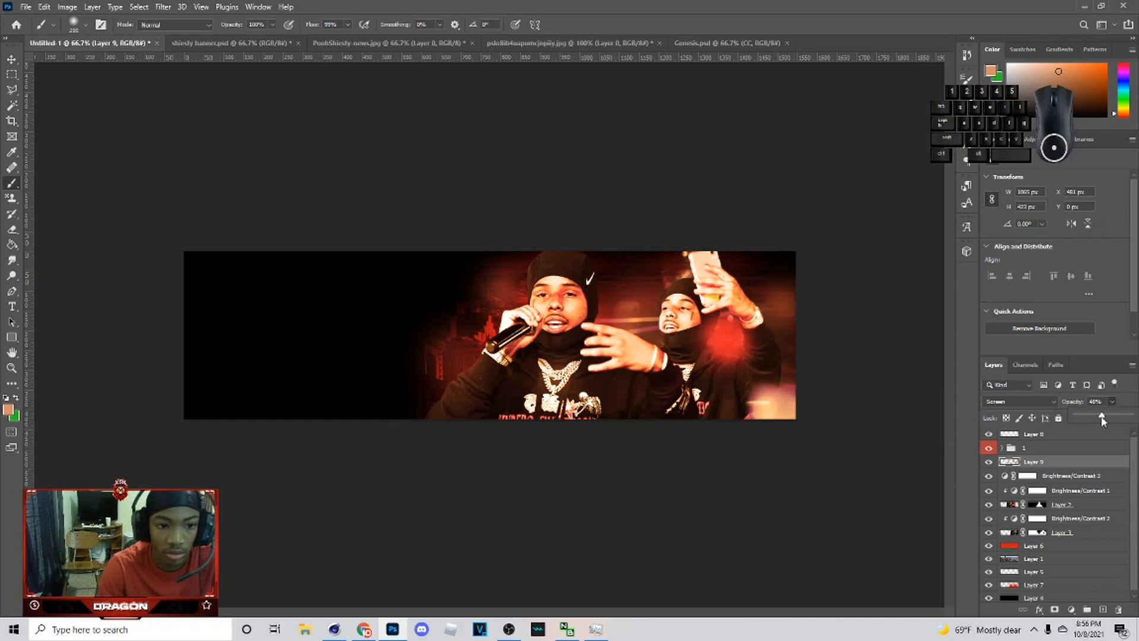
# Step: Paint more soft glow dabs on another new layer and set it to Screen at 33% opacity
pyautogui.click(1103, 609)
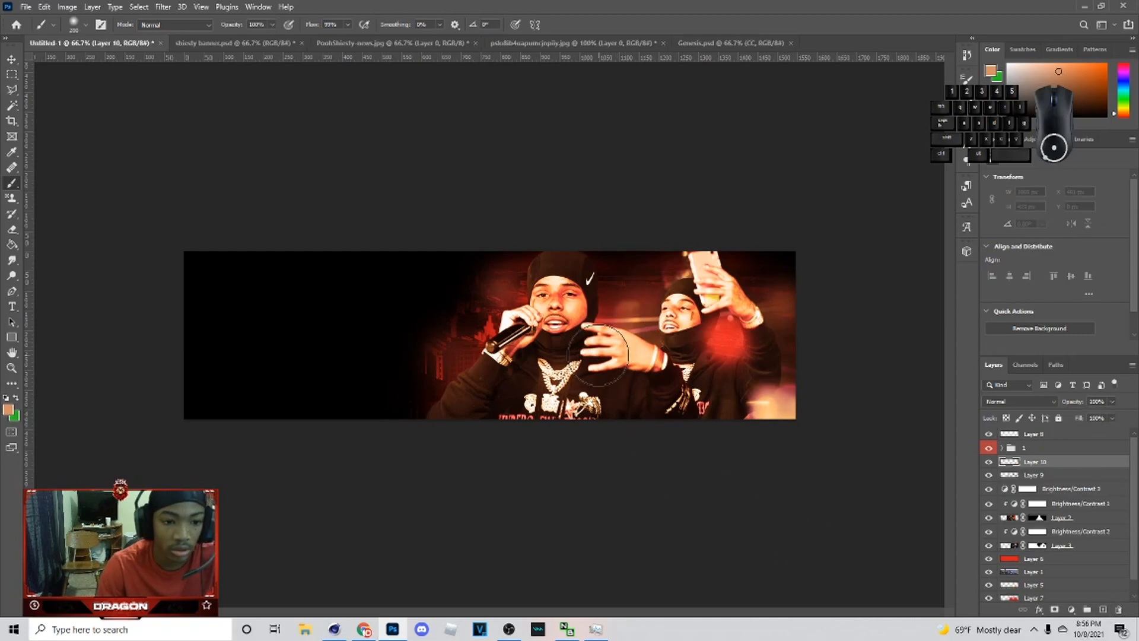
pyautogui.keyDown('alt'); pyautogui.click(553, 375); pyautogui.keyUp('alt')
pyautogui.click(553, 382)
pyautogui.click(492, 299)
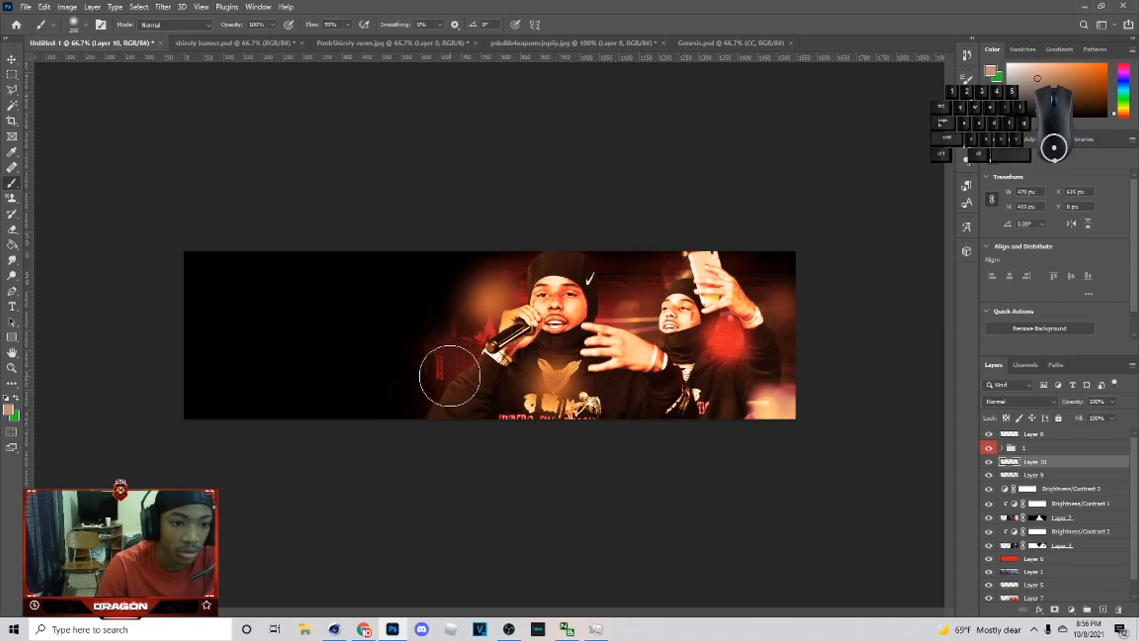
pyautogui.click(454, 369)
pyautogui.keyDown('alt'); pyautogui.click(640, 310); pyautogui.keyUp('alt')
pyautogui.click(654, 319)
pyautogui.click(723, 347)
pyautogui.click(781, 404)
pyautogui.click(999, 402)
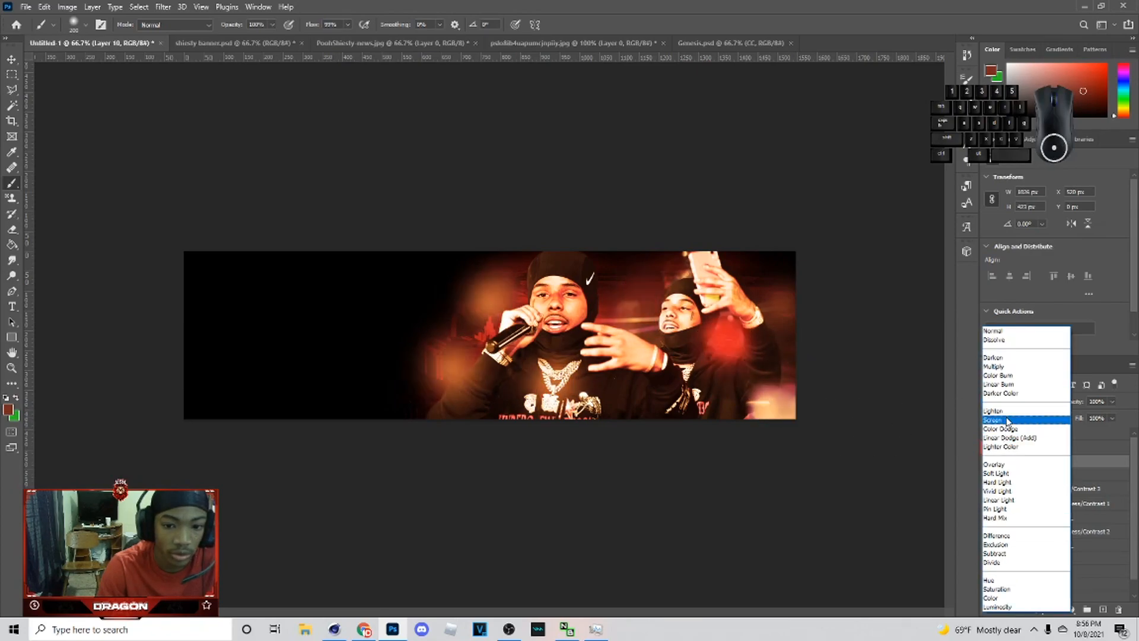
pyautogui.click(1004, 417)
pyautogui.click(1071, 417)
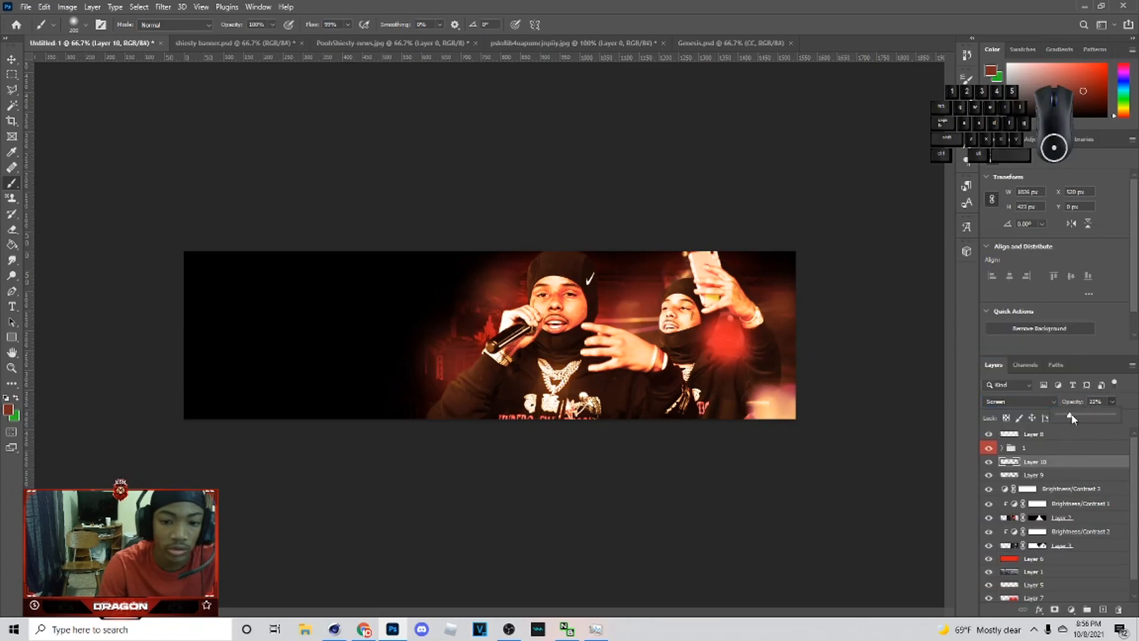
pyautogui.scroll(-1, 1089, 469)
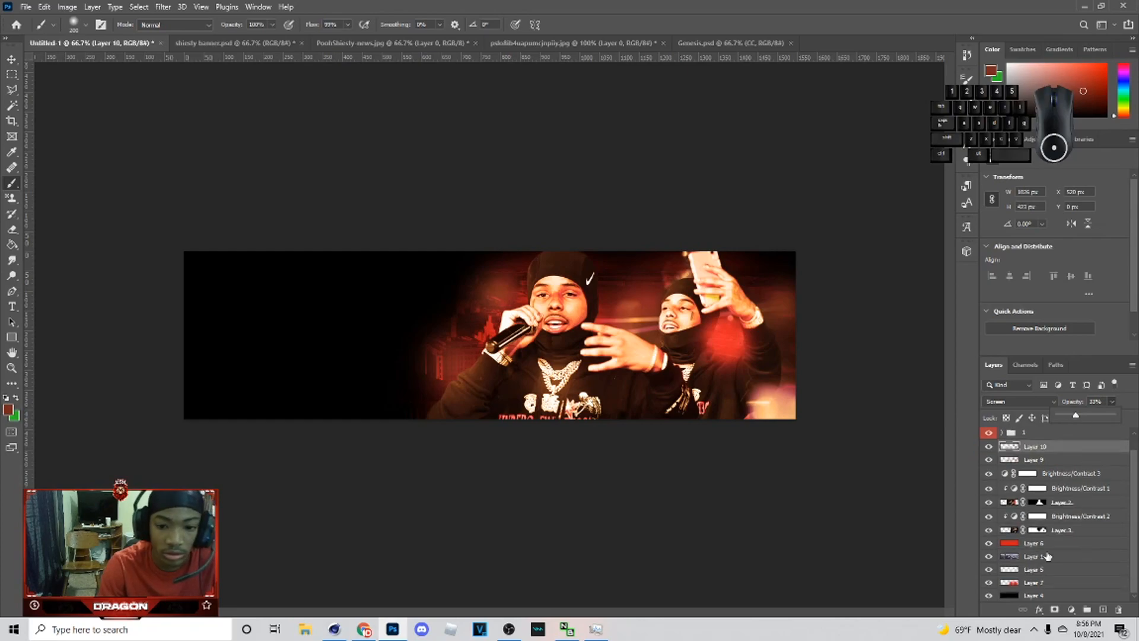
# Step: Select the red glow layer beneath the photos and brush additional red glow around the rappers
pyautogui.click(1061, 543)
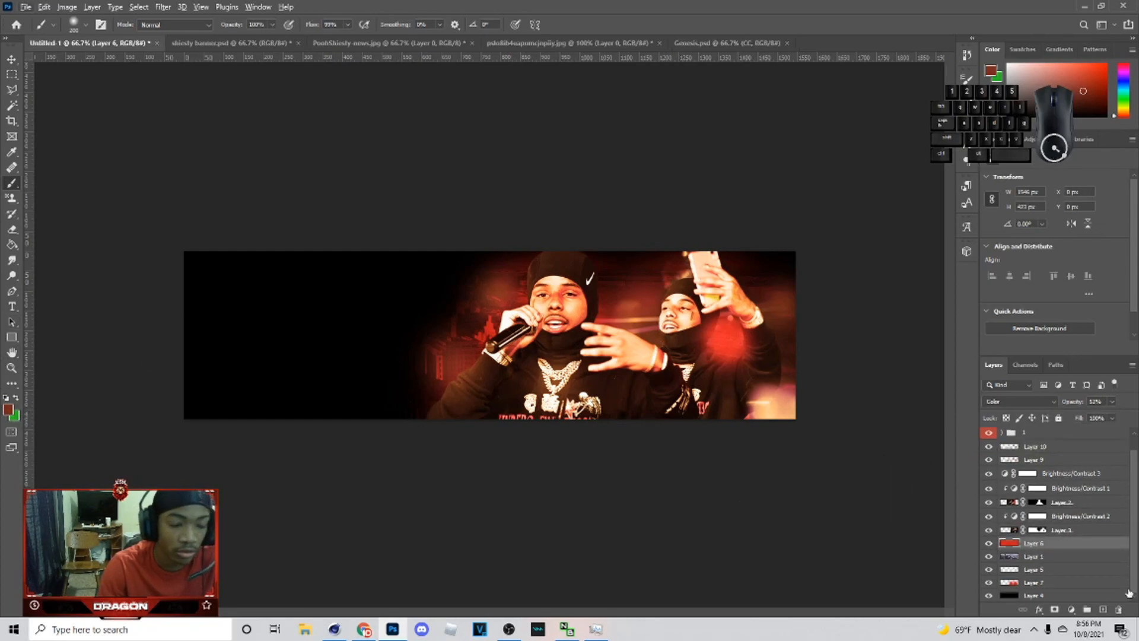
pyautogui.scroll(1, 1071, 584)
pyautogui.keyDown('alt'); pyautogui.click(619, 291); pyautogui.keyUp('alt')
pyautogui.keyDown('alt'); pyautogui.click(722, 344); pyautogui.keyUp('alt')
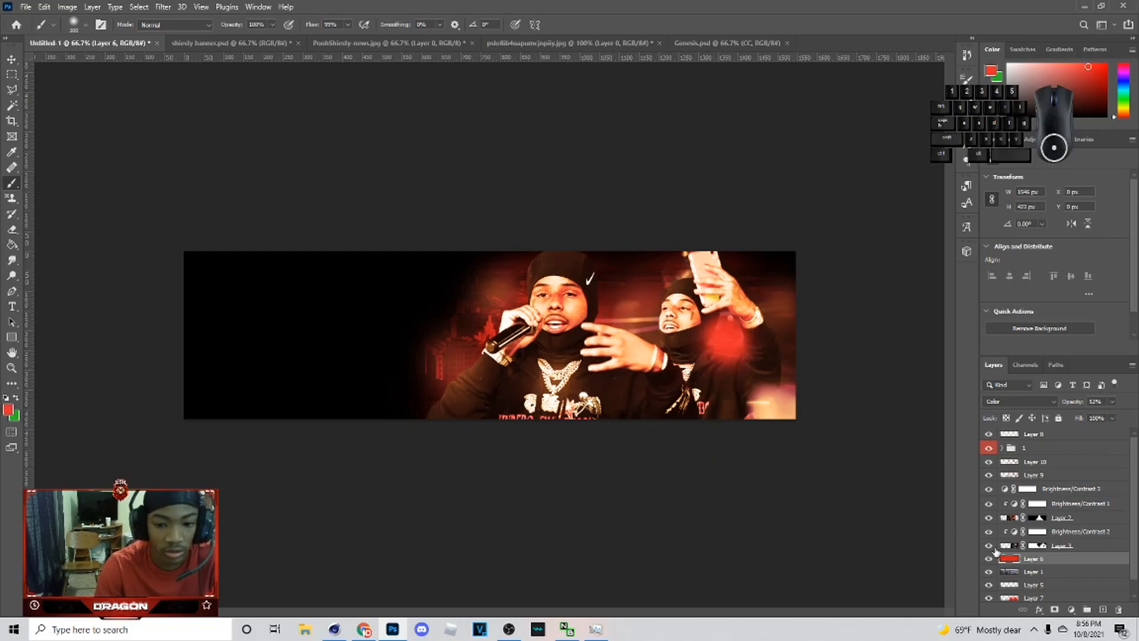
pyautogui.click(629, 395)
pyautogui.click(653, 374)
pyautogui.moveTo(653, 372)
pyautogui.mouseDown()
pyautogui.moveTo(765, 355)
pyautogui.moveTo(761, 404)
pyautogui.mouseUp()
pyautogui.moveTo(742, 409)
pyautogui.mouseDown()
pyautogui.moveTo(716, 360)
pyautogui.moveTo(658, 372)
pyautogui.mouseUp()
pyautogui.moveTo(511, 385)
pyautogui.mouseDown()
pyautogui.moveTo(483, 409)
pyautogui.moveTo(475, 474)
pyautogui.mouseUp()
pyautogui.click(1030, 404)
pyautogui.click(1121, 480)
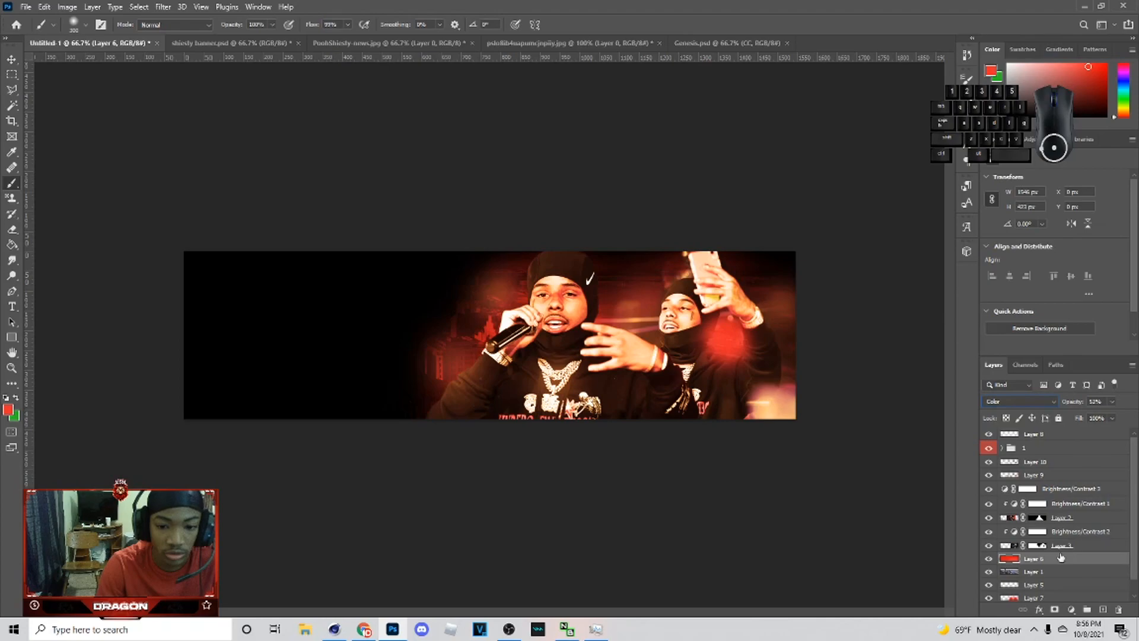
# Step: Paint a glow stroke on a new layer above the red glow and set it to Screen at 24% opacity
pyautogui.click(1103, 610)
pyautogui.moveTo(532, 369)
pyautogui.mouseDown()
pyautogui.moveTo(496, 425)
pyautogui.moveTo(667, 419)
pyautogui.moveTo(573, 388)
pyautogui.mouseUp()
pyautogui.click(1019, 401)
pyautogui.click(993, 419)
pyautogui.click(1113, 404)
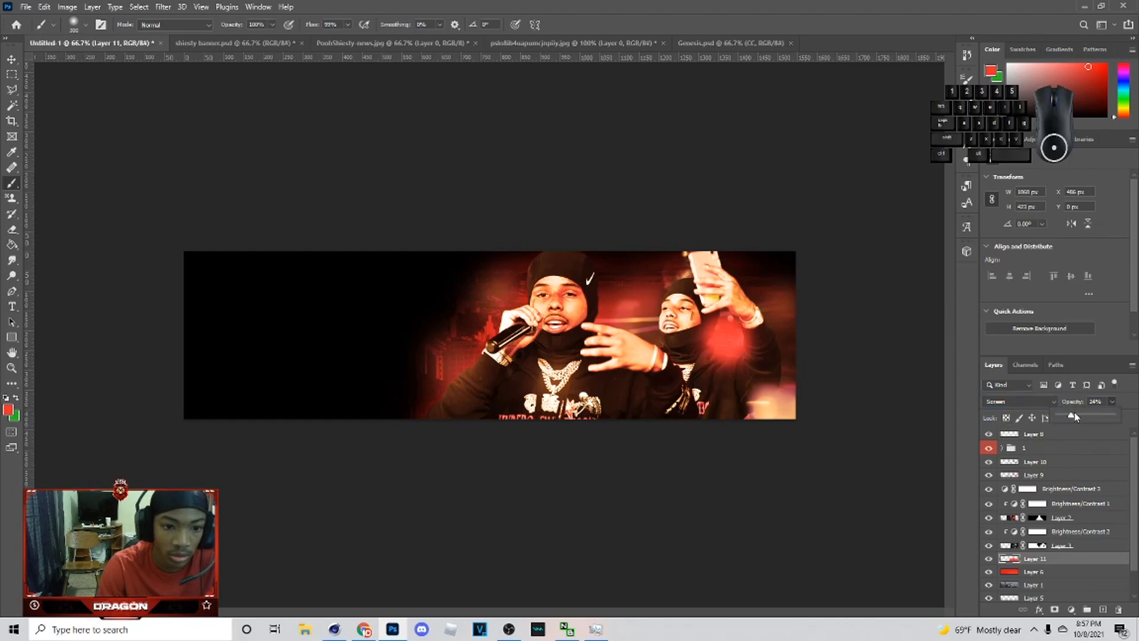
pyautogui.moveTo(1073, 416); pyautogui.dragTo(1085, 417)
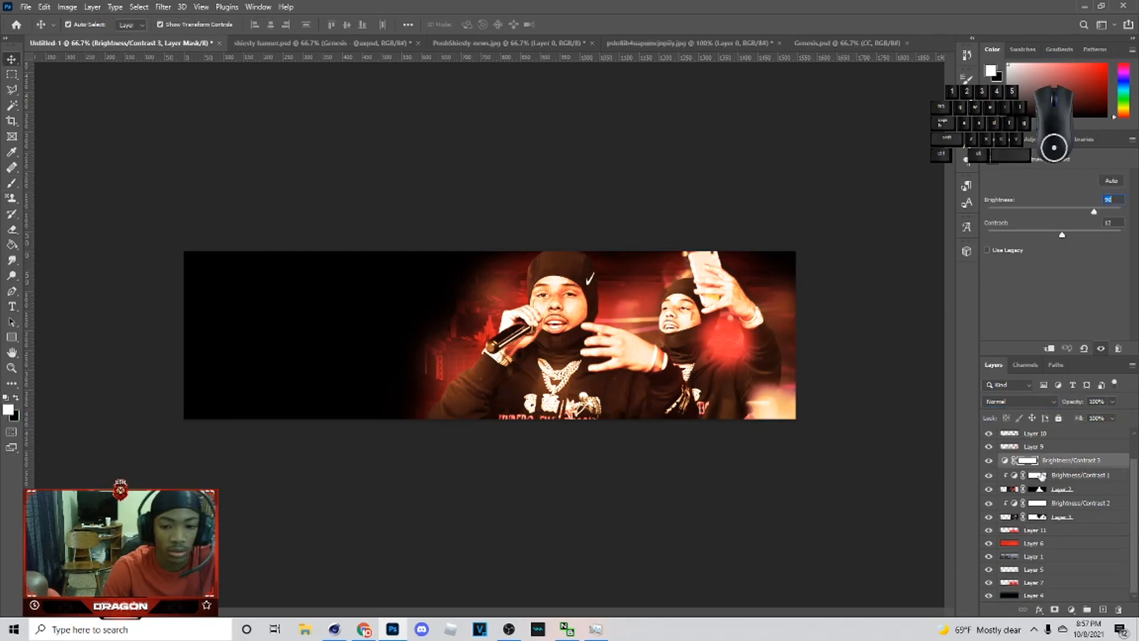
# Step: Convert the main rapper photo layer (Layer 2) into a smart object
pyautogui.click(1084, 490)
pyautogui.rightClick(1084, 491)
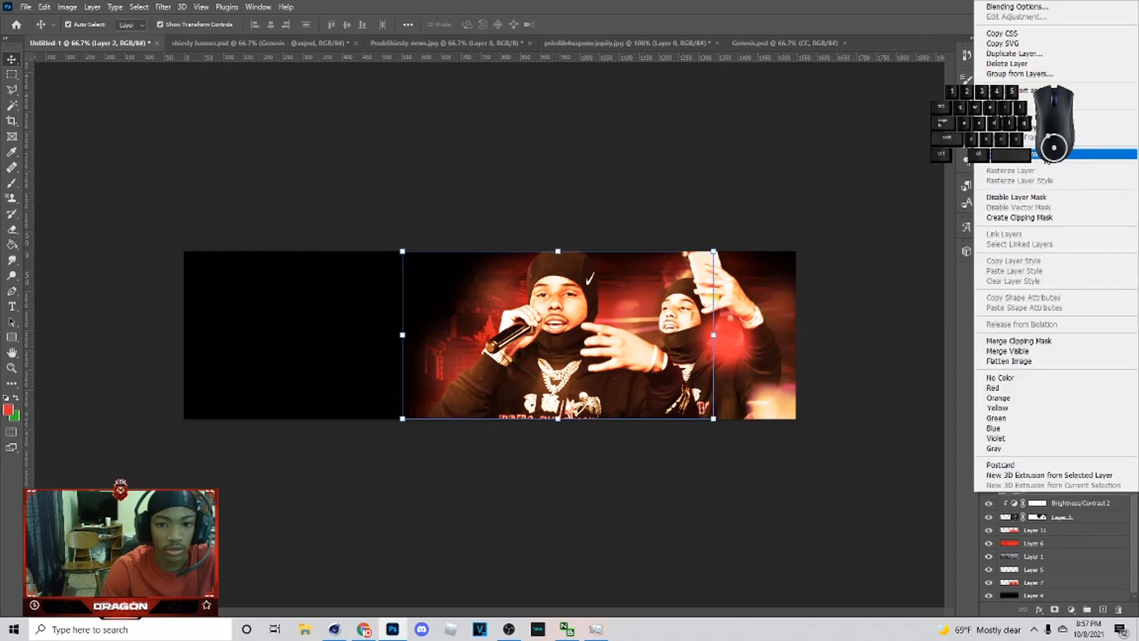
pyautogui.click(1035, 153)
# Step: Apply an Iris Blur to the main rapper smart object, widening the blur ellipse around the subjects
pyautogui.click(160, 6)
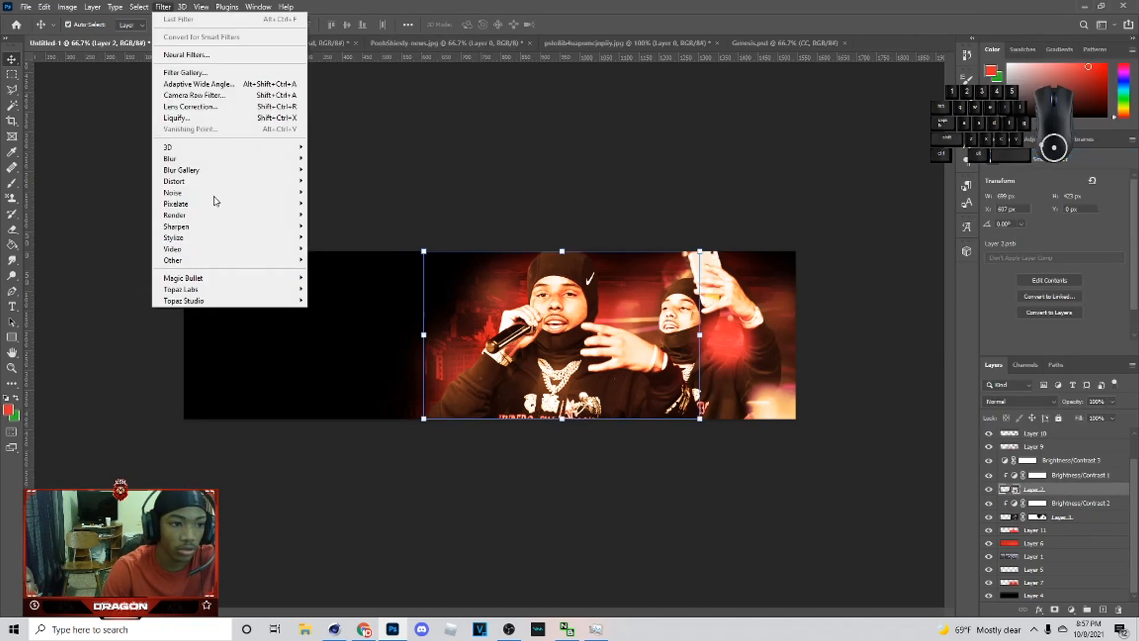
pyautogui.moveTo(249, 169)
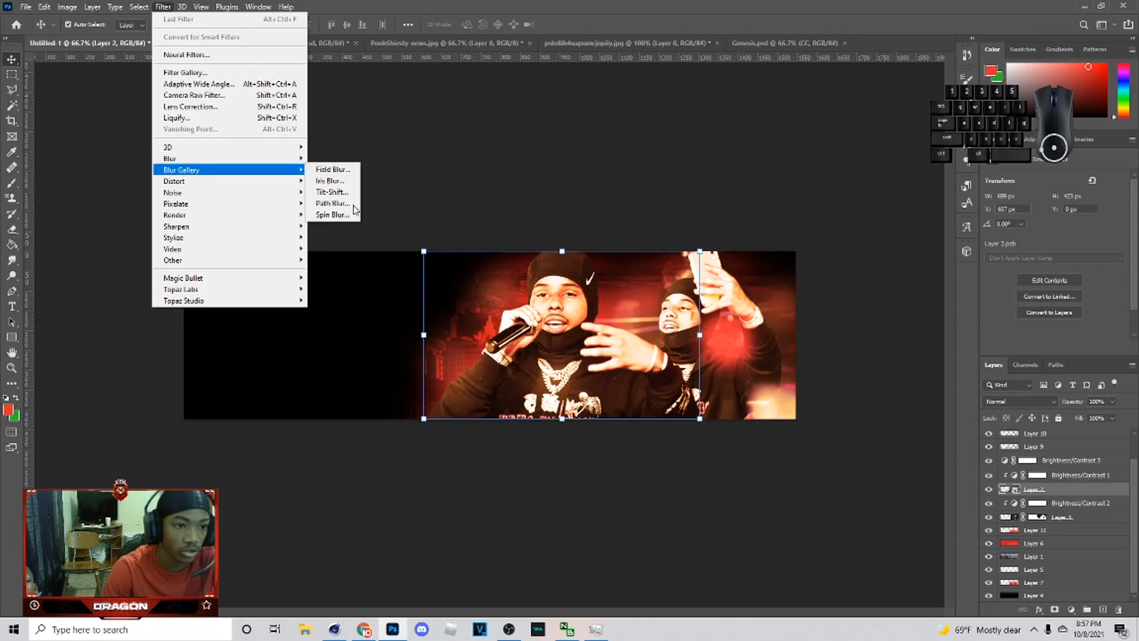
pyautogui.click(331, 180)
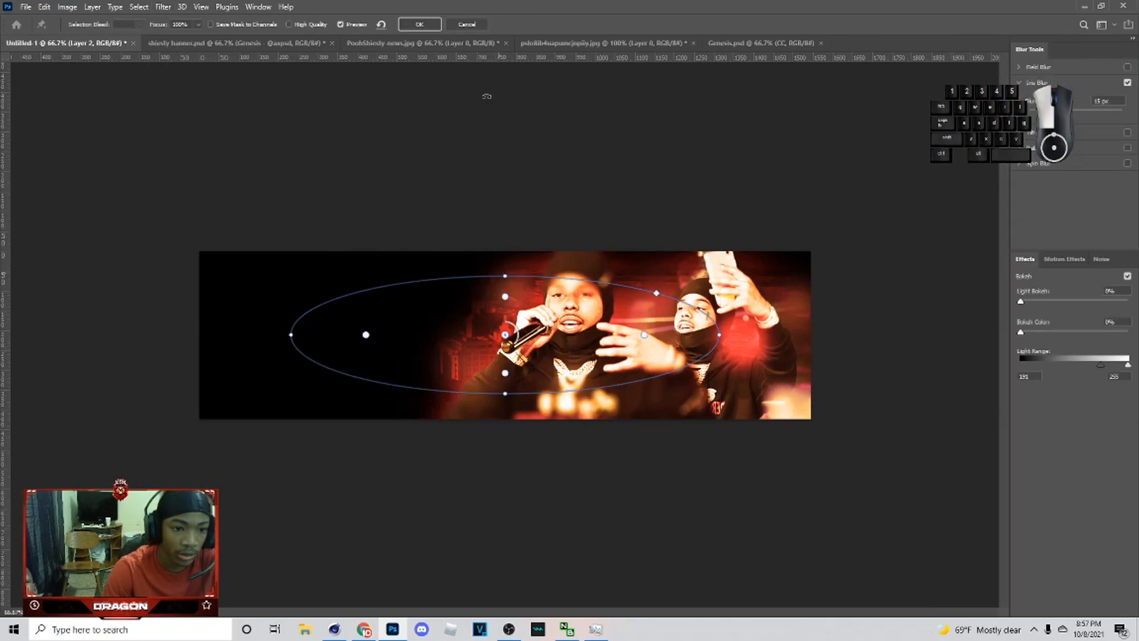
pyautogui.moveTo(517, 286); pyautogui.dragTo(524, 127)
pyautogui.moveTo(573, 439); pyautogui.dragTo(628, 386)
pyautogui.moveTo(773, 303); pyautogui.dragTo(798, 291)
pyautogui.click(1047, 111)
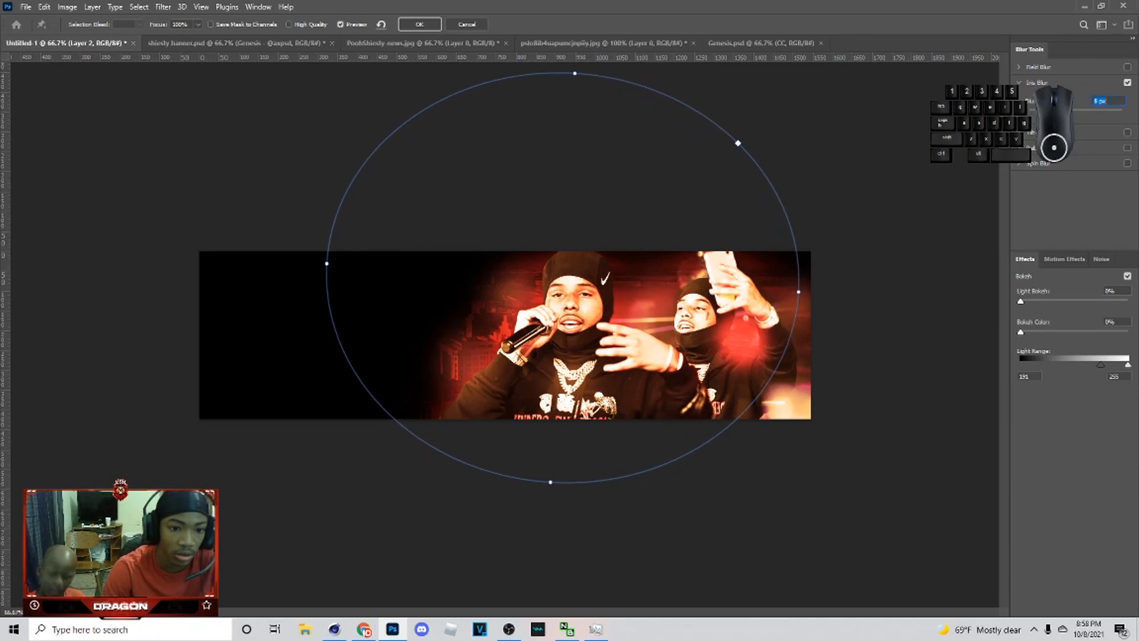
pyautogui.click(415, 25)
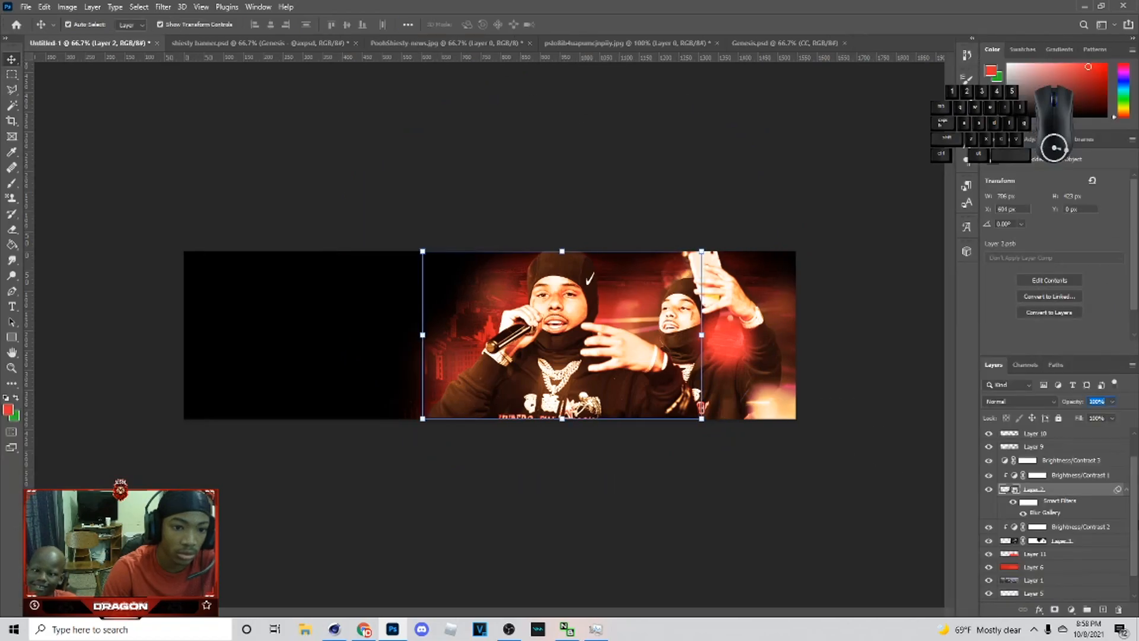
# Step: Lower the brightness of the Brightness/Contrast 3 adjustment layer slightly
pyautogui.click(1084, 508)
pyautogui.click(1089, 519)
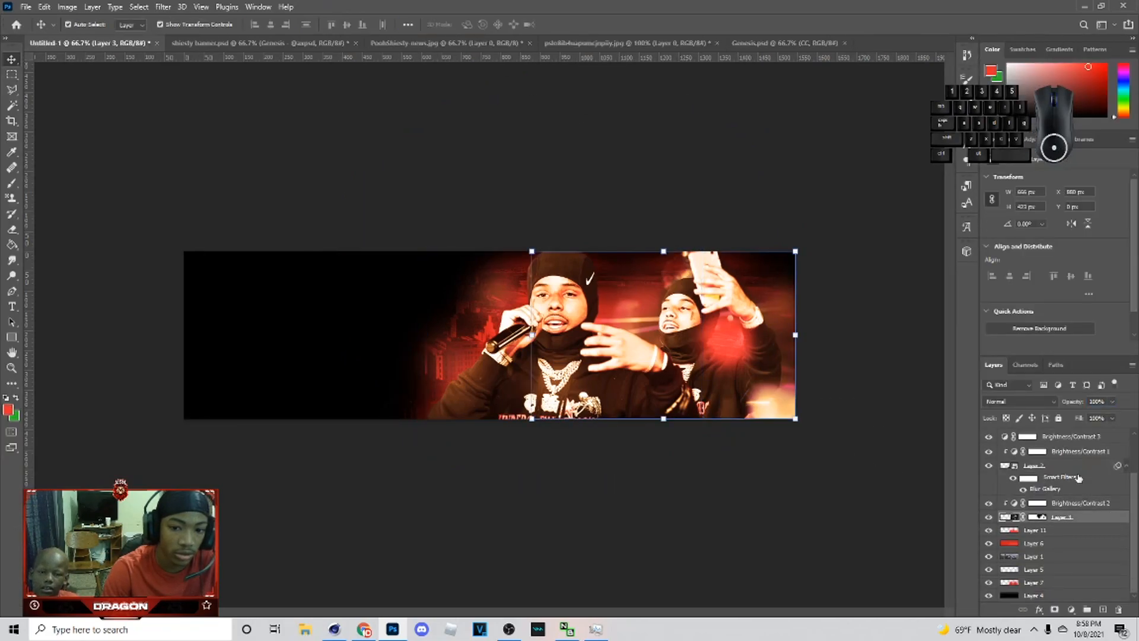
pyautogui.scroll(1, 1078, 468)
pyautogui.click(1080, 451)
pyautogui.moveTo(1093, 212); pyautogui.dragTo(1079, 213)
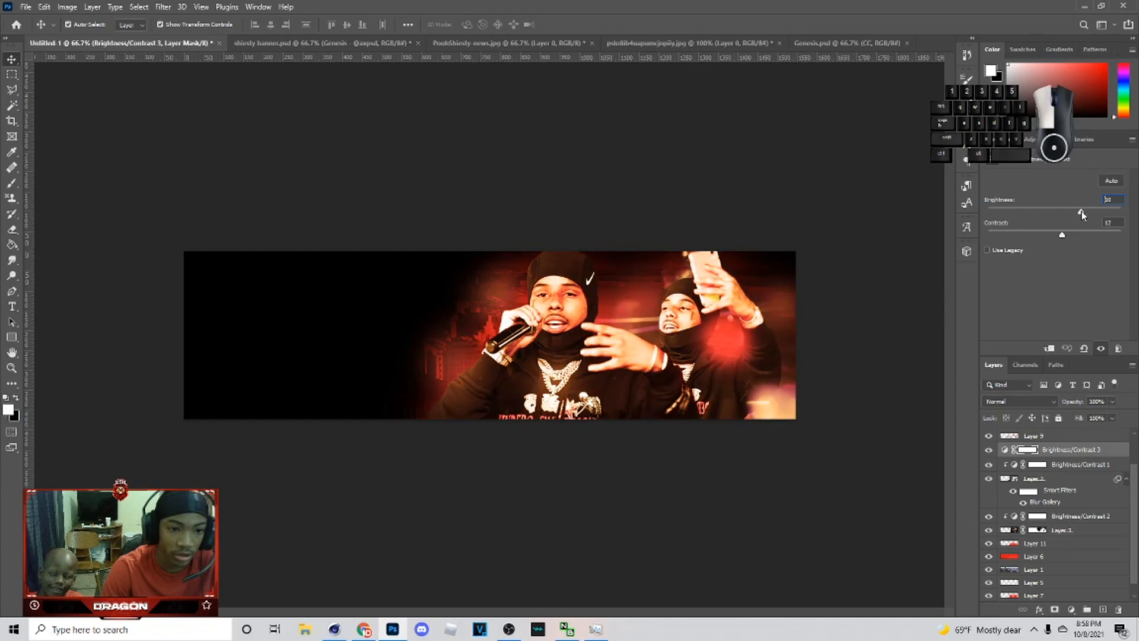
# Step: Convert Layer 3 into a smart object and apply the same Iris Blur with a larger ellipse
pyautogui.rightClick(1045, 534)
pyautogui.click(1026, 193)
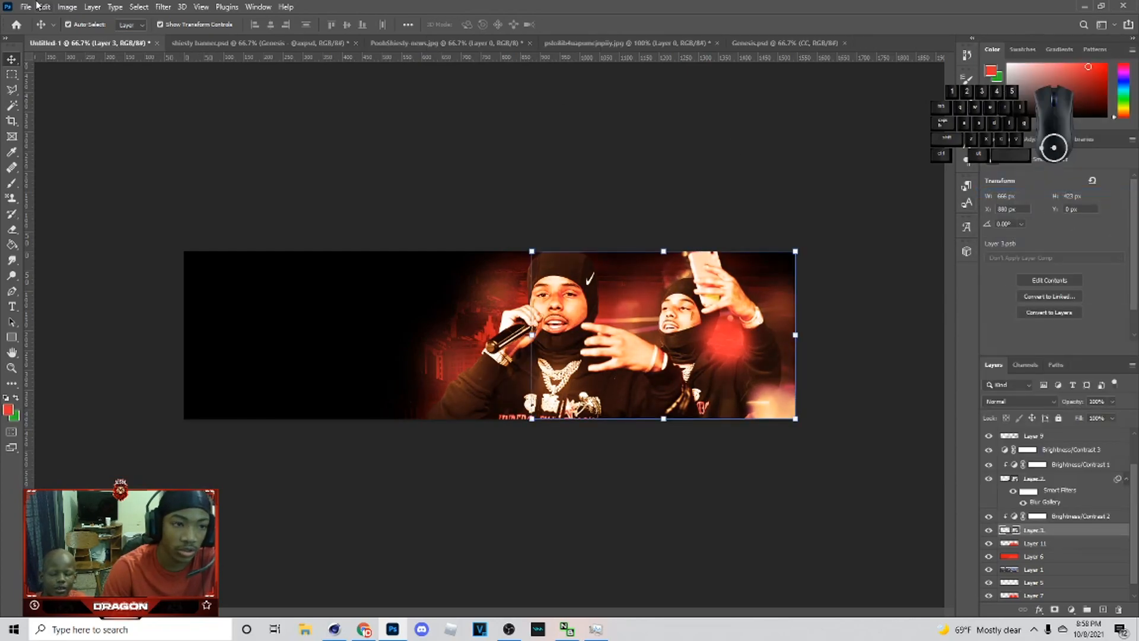
pyautogui.click(160, 7)
pyautogui.click(177, 16)
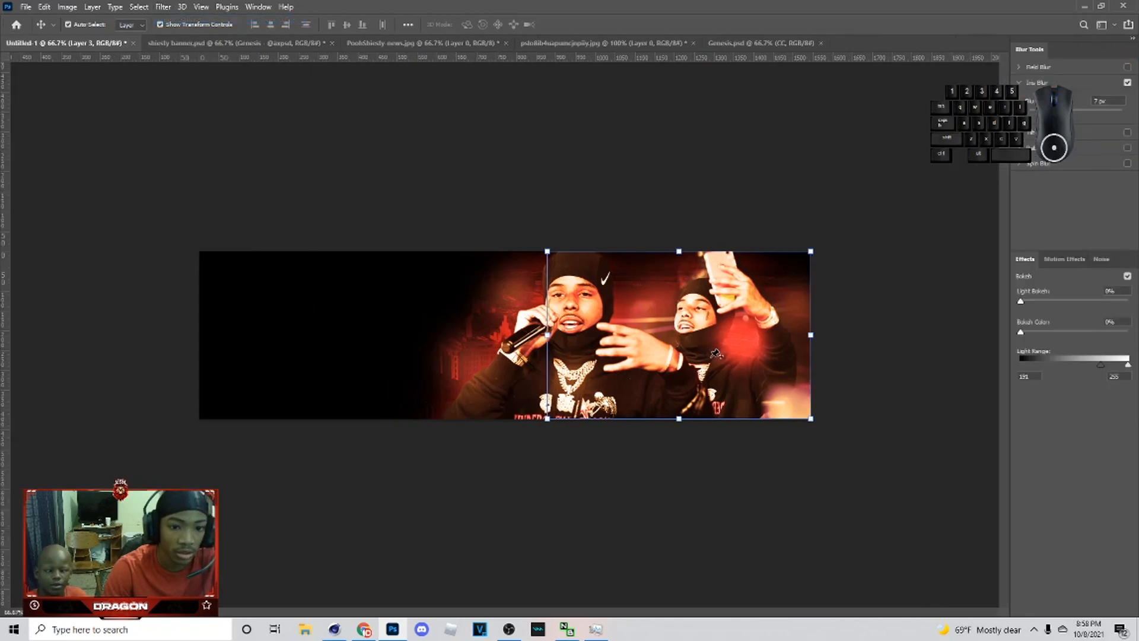
pyautogui.moveTo(678, 354); pyautogui.dragTo(784, 347)
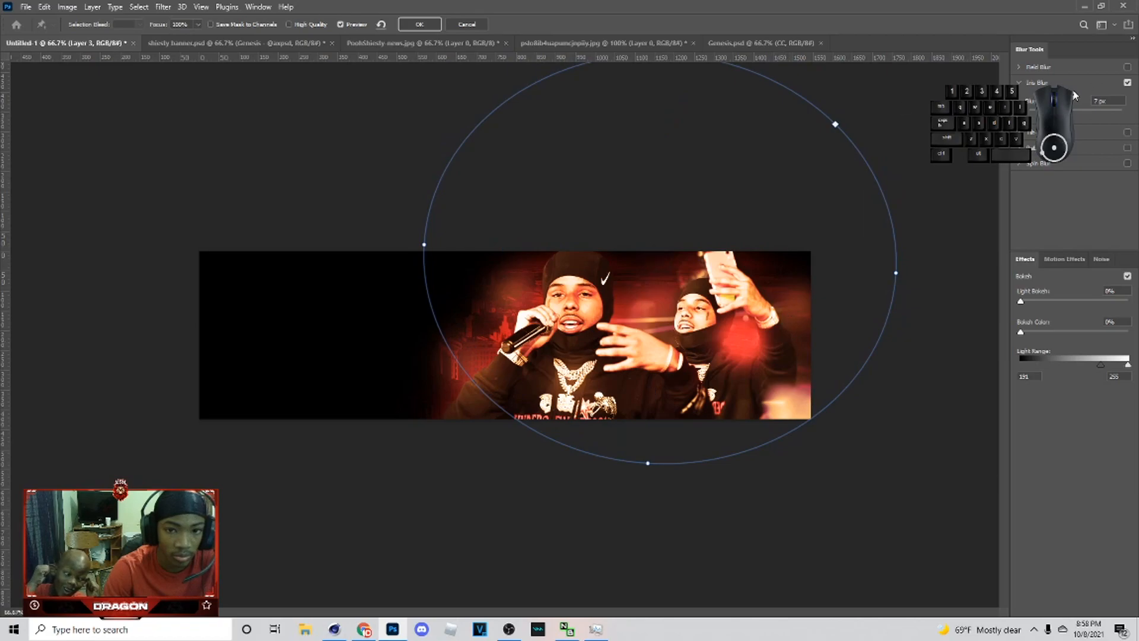
pyautogui.click(423, 26)
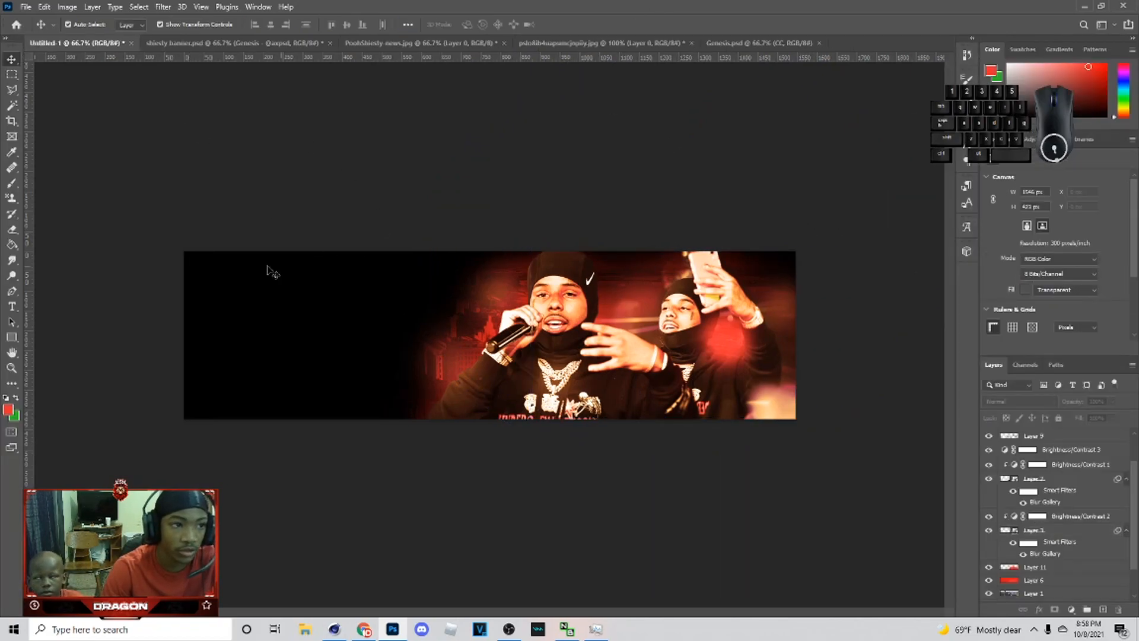
# Step: Bring a light flare layer from the Genesis pack document into the banner, placing it above Layer 11
pyautogui.click(731, 43)
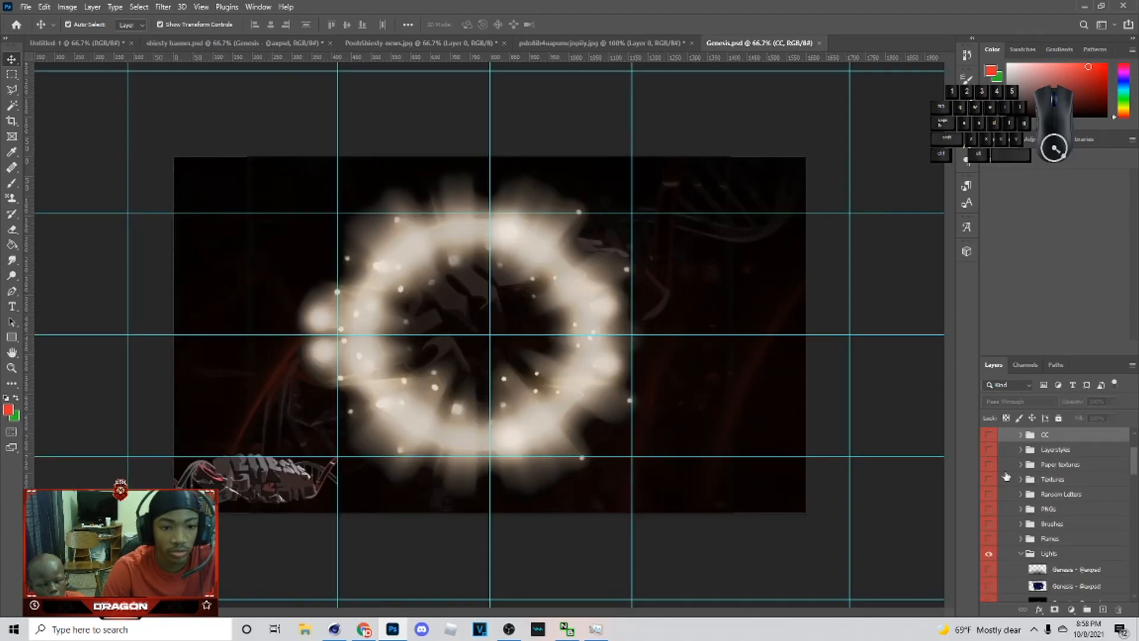
pyautogui.click(629, 309)
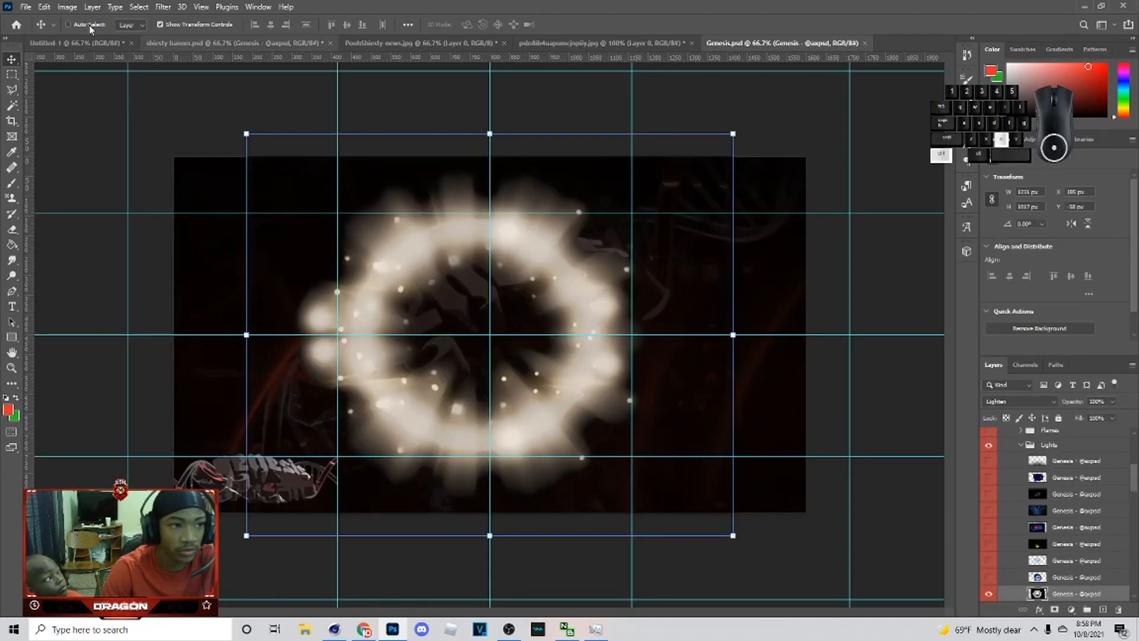
pyautogui.hotkey('ctrl', 'Tab')
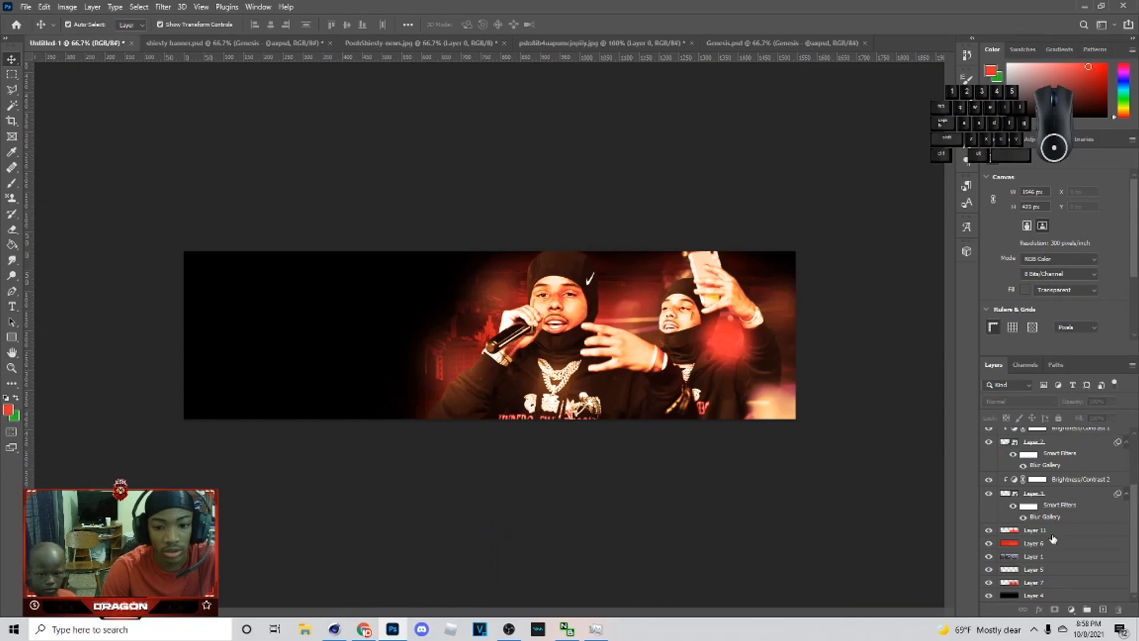
pyautogui.moveTo(1052, 538); pyautogui.dragTo(1051, 534)
# Step: Set the flare layer to Linear Dodge (Add) and transform it, moving and enlarging it over the right side of the banner
pyautogui.click(1022, 401)
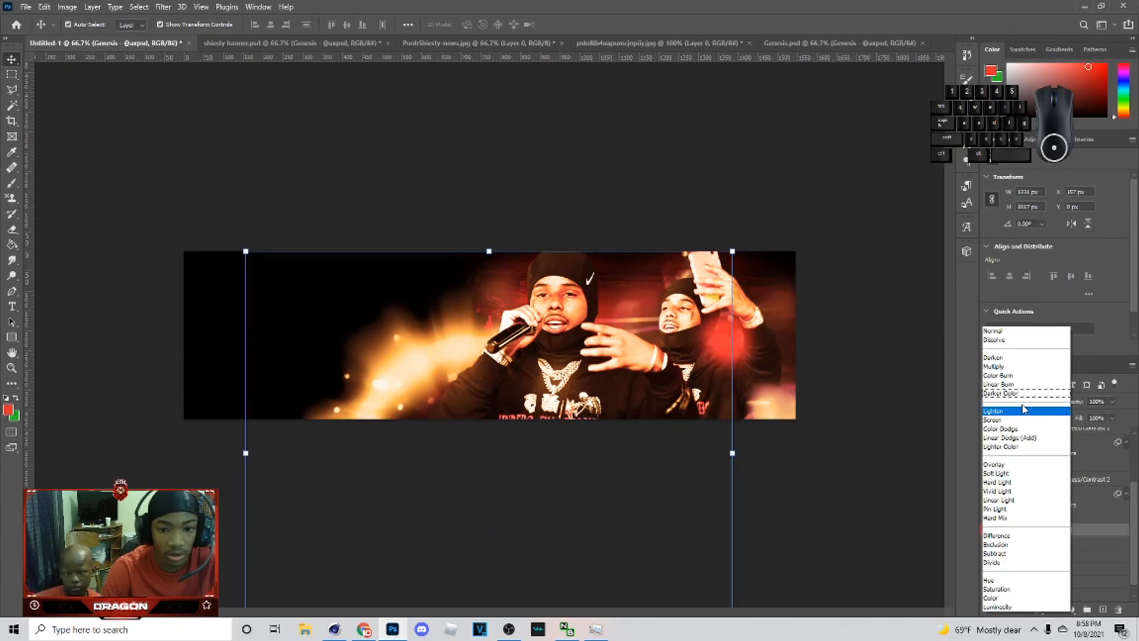
pyautogui.click(1029, 442)
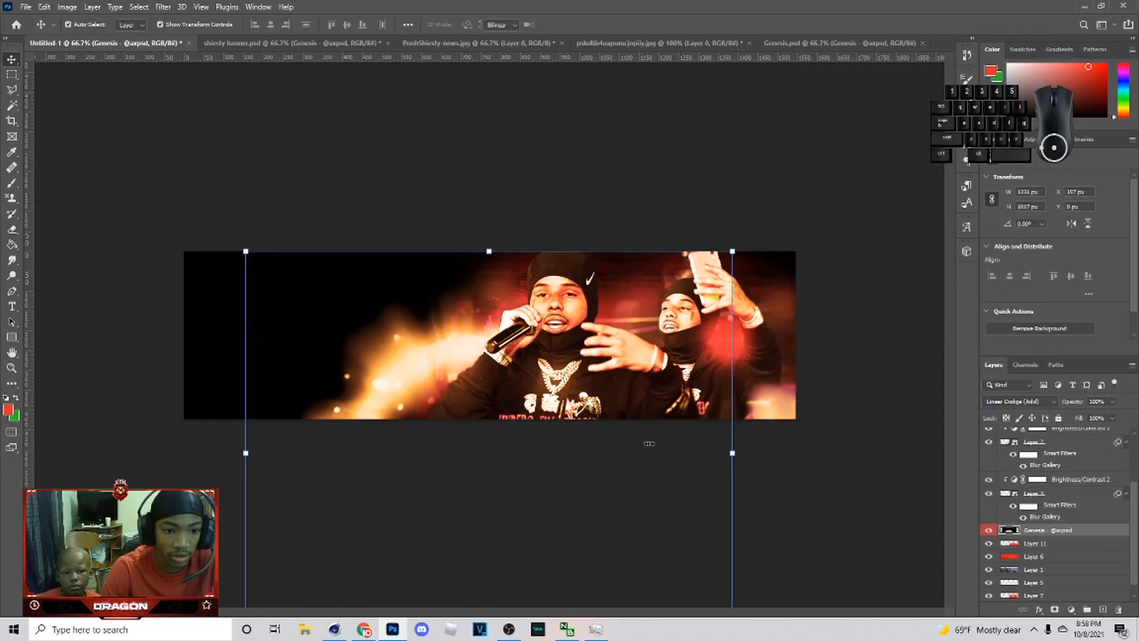
pyautogui.hotkey('ctrl', 't')
pyautogui.rightClick(539, 411)
pyautogui.click(560, 392)
pyautogui.moveTo(552, 423); pyautogui.dragTo(639, 406)
pyautogui.moveTo(820, 436); pyautogui.dragTo(932, 436)
pyautogui.moveTo(870, 440); pyautogui.dragTo(815, 445)
pyautogui.moveTo(812, 446); pyautogui.dragTo(892, 414)
pyautogui.moveTo(864, 216); pyautogui.dragTo(935, 185)
pyautogui.moveTo(867, 427); pyautogui.dragTo(824, 442)
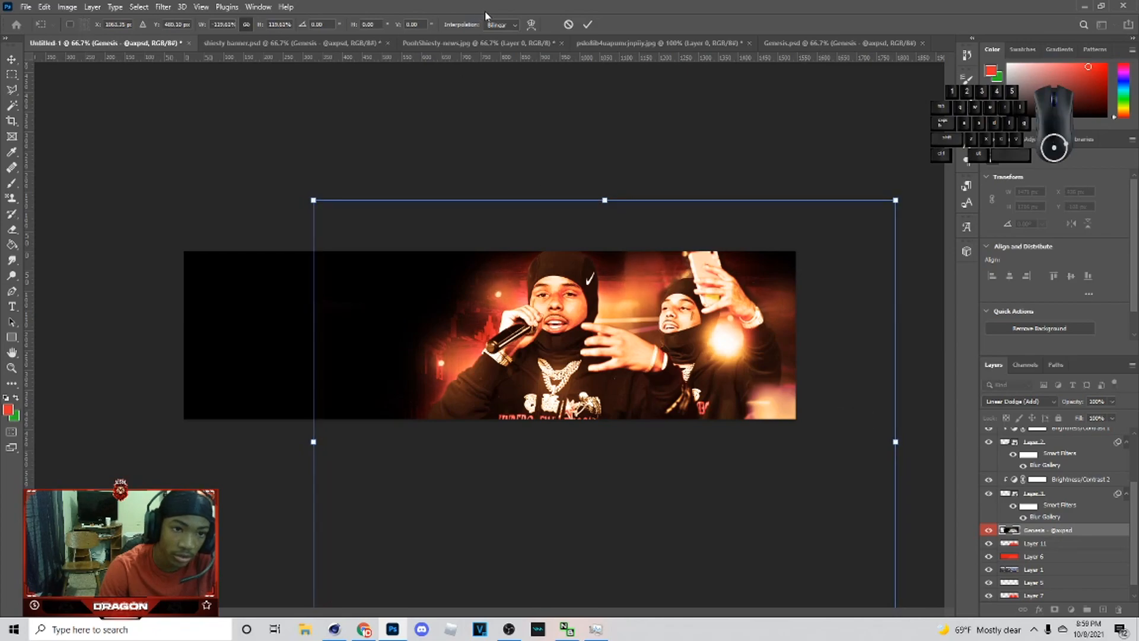
pyautogui.click(686, 132)
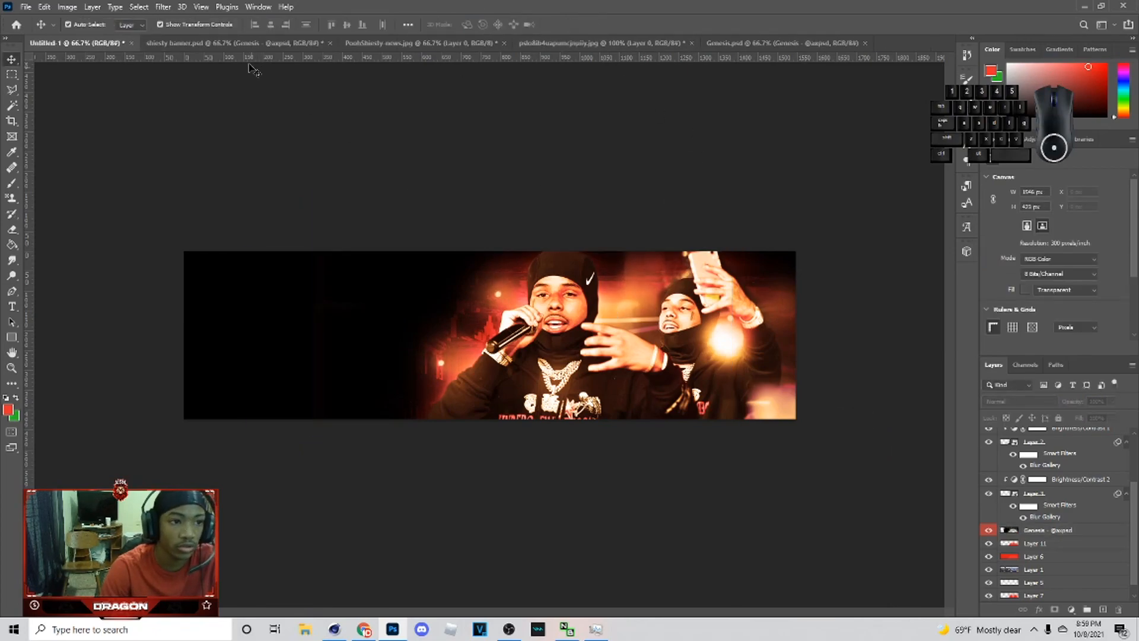
# Step: Add a new layer above the main rapper layer and set the foreground color to black 000000
pyautogui.scroll(3, 1068, 498)
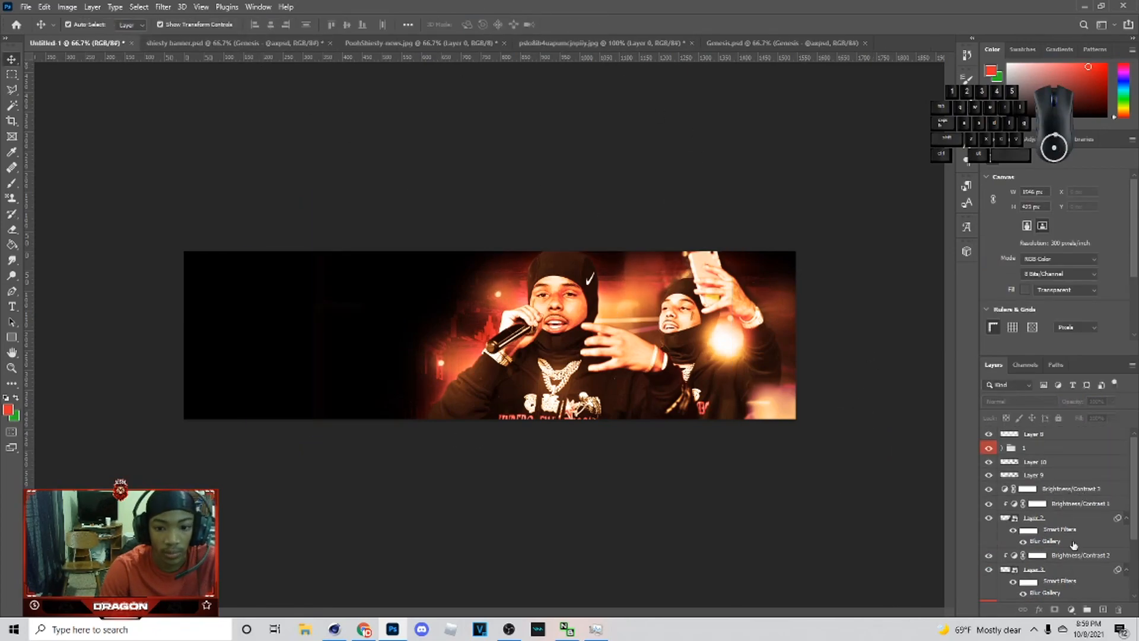
pyautogui.click(1071, 544)
pyautogui.click(1104, 609)
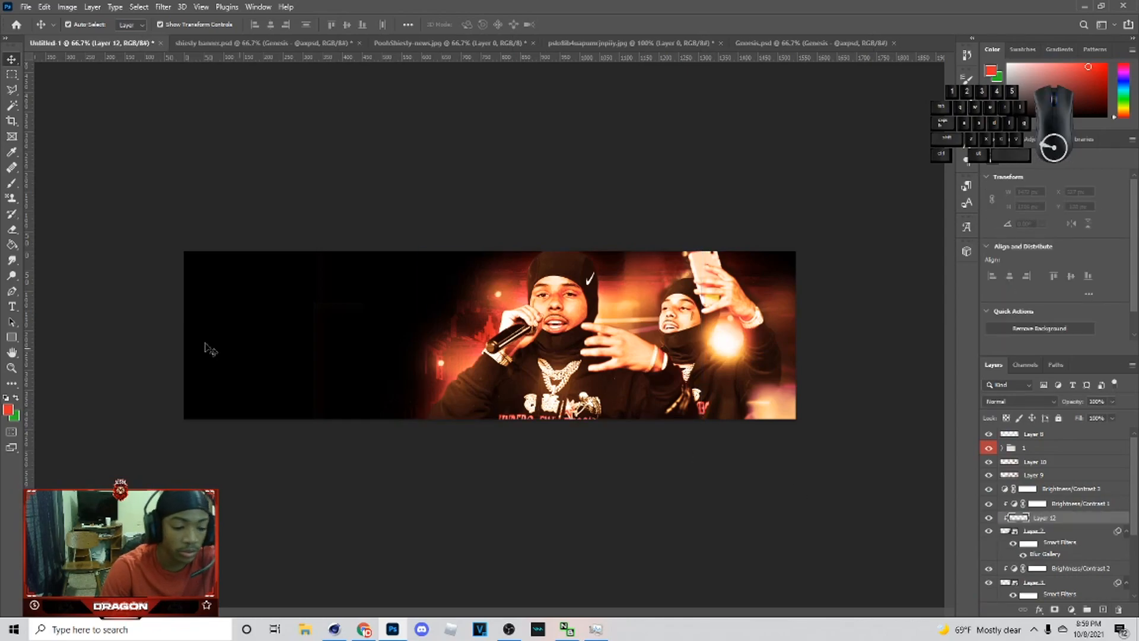
pyautogui.press('b')
pyautogui.click(10, 412)
pyautogui.write('000000')
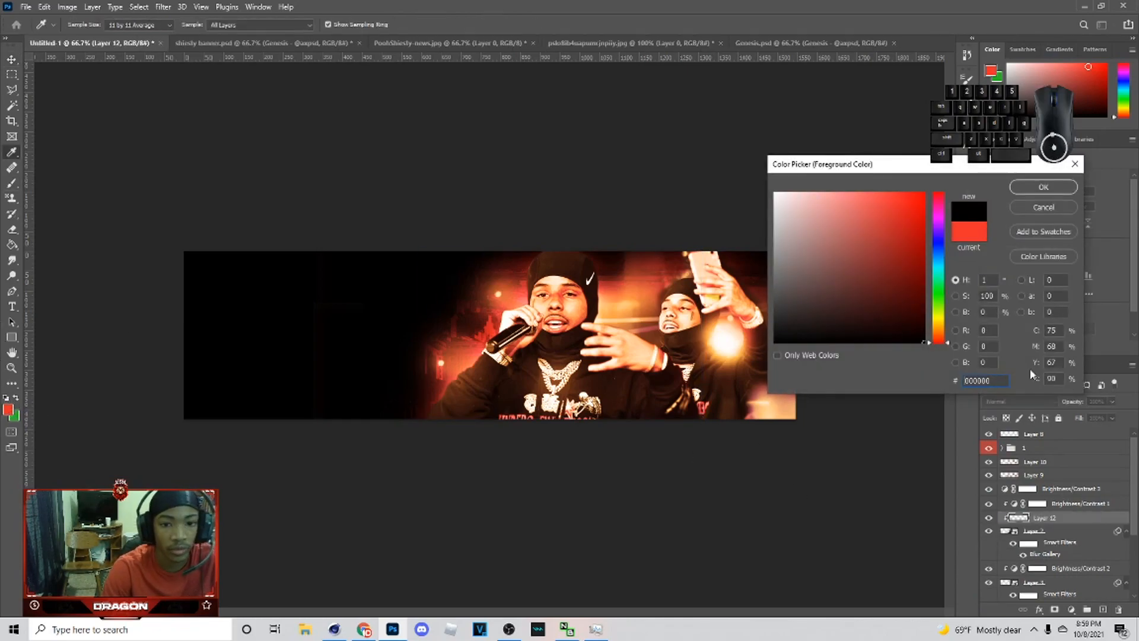
pyautogui.click(1042, 208)
pyautogui.click(16, 398)
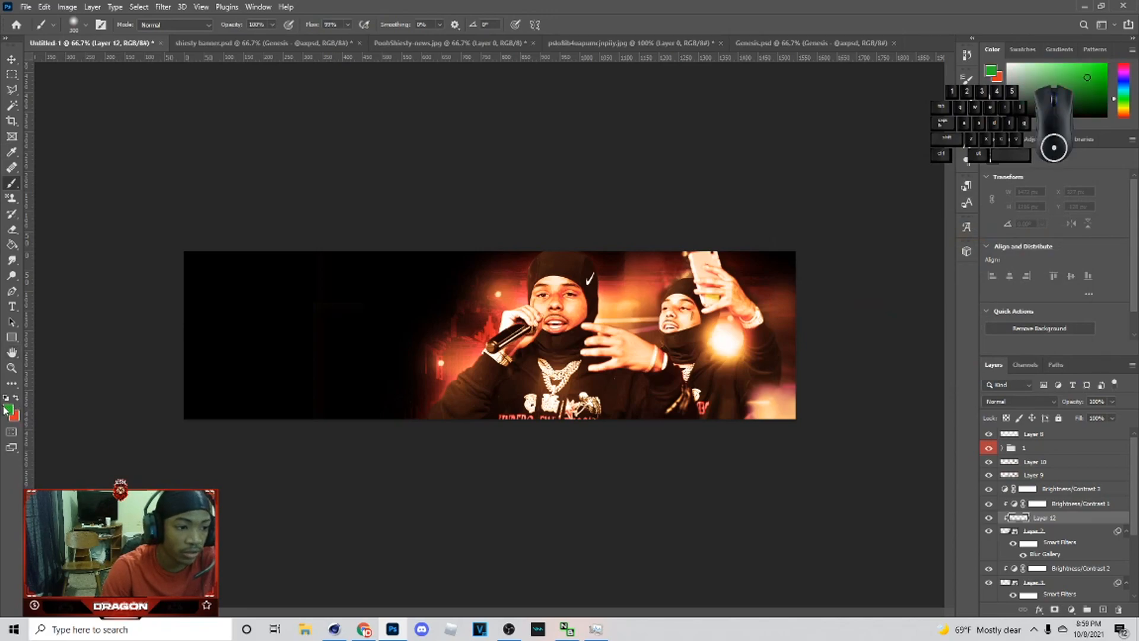
pyautogui.click(9, 410)
pyautogui.write('000000')
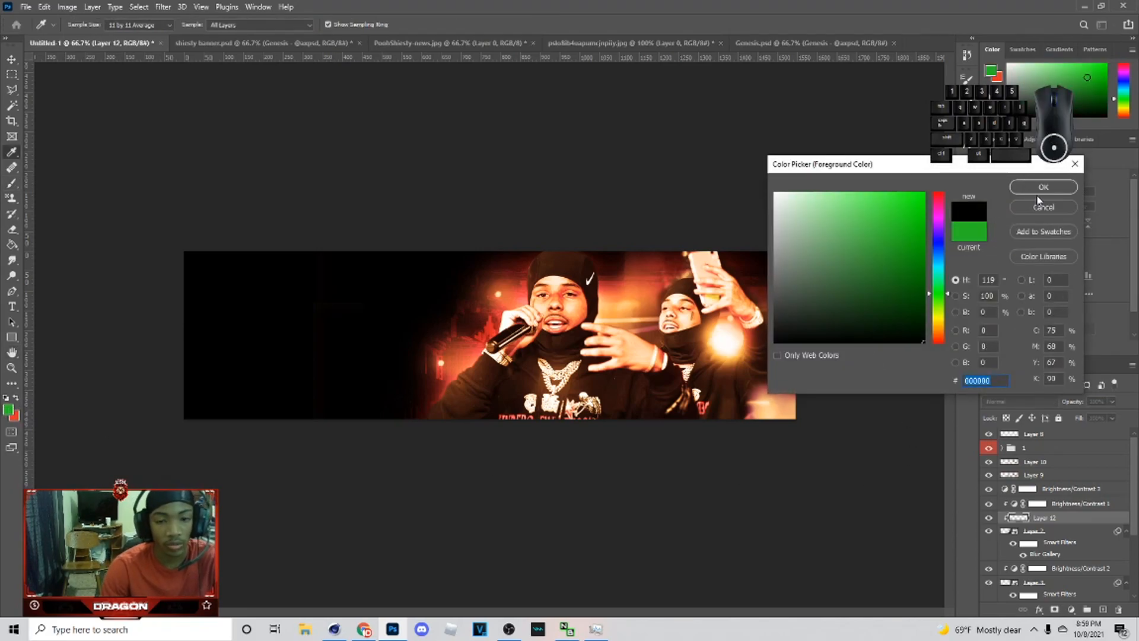
pyautogui.click(1042, 187)
# Step: Brush black shading over the right rapper and lower banner, then set the layer opacity to 42%
pyautogui.press('b')
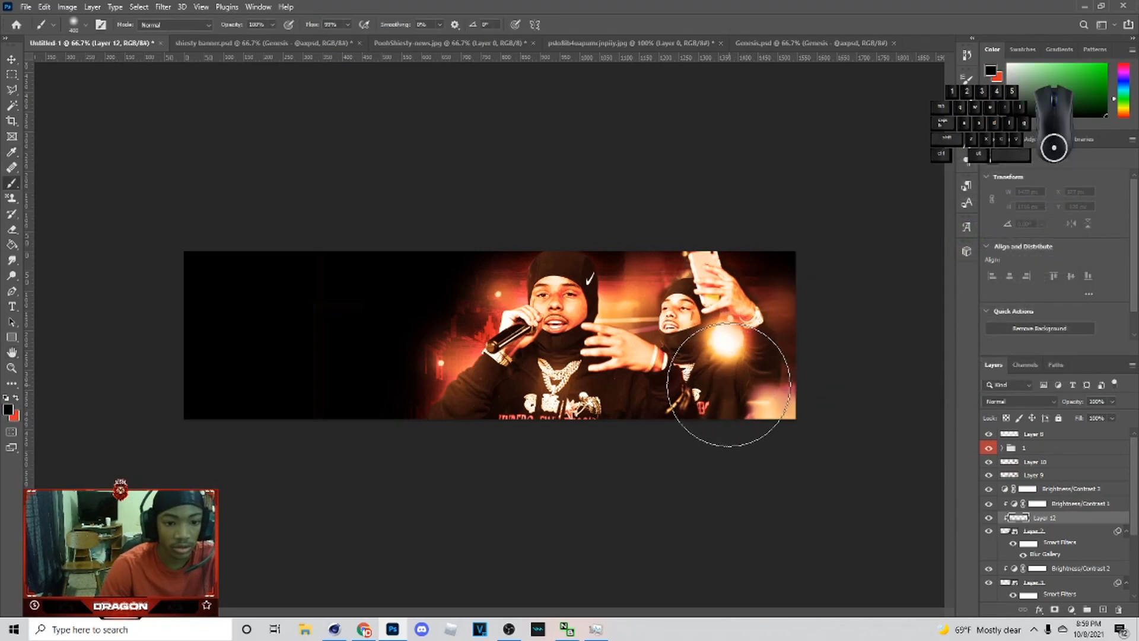
pyautogui.moveTo(719, 427); pyautogui.dragTo(560, 491)
pyautogui.moveTo(694, 350)
pyautogui.mouseDown()
pyautogui.moveTo(711, 304)
pyautogui.moveTo(660, 264)
pyautogui.mouseUp()
pyautogui.moveTo(765, 450); pyautogui.dragTo(521, 510)
pyautogui.moveTo(1075, 416)
pyautogui.mouseDown()
pyautogui.moveTo(1090, 418)
pyautogui.moveTo(1081, 424)
pyautogui.mouseUp()
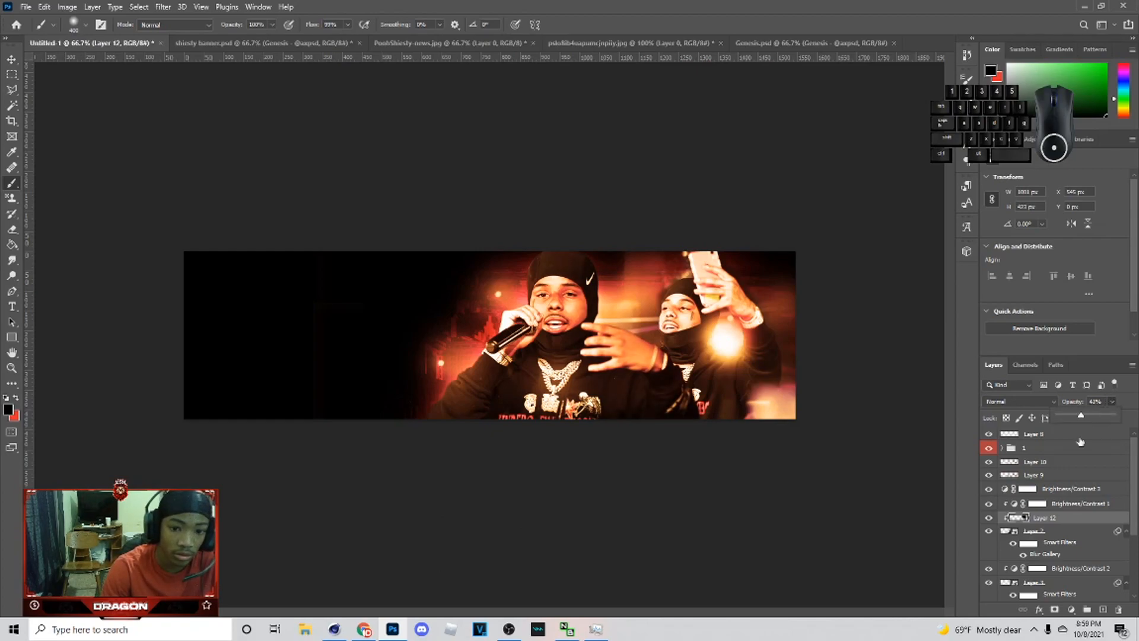
# Step: Add a new layer above Layer 3, brush black over the right rapper, and set its opacity to 17%
pyautogui.click(1046, 584)
pyautogui.click(1103, 609)
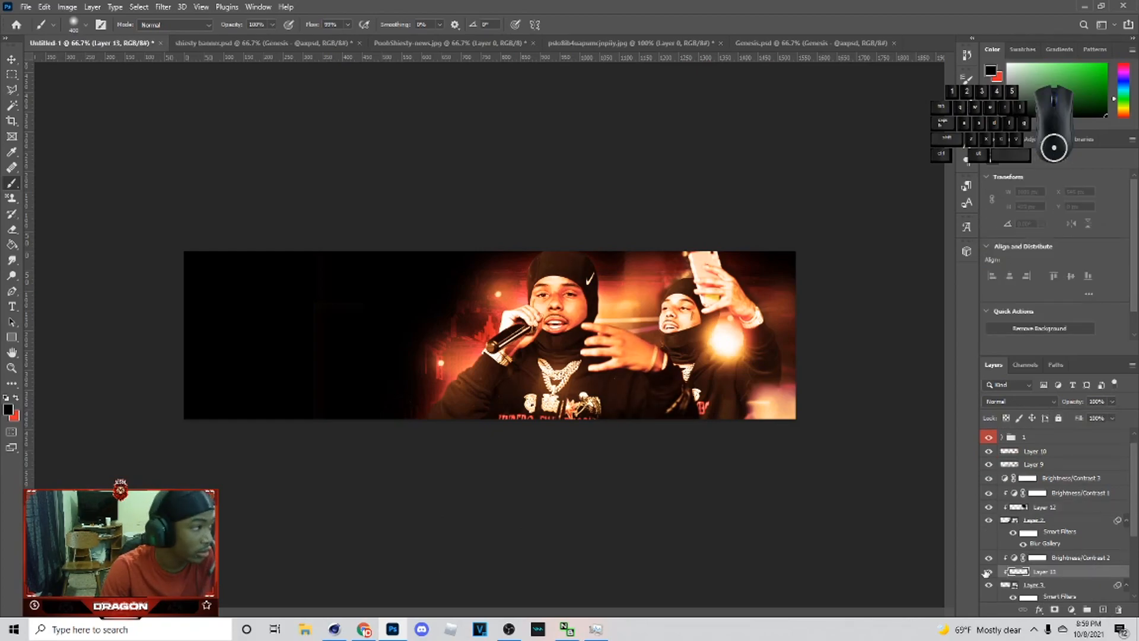
pyautogui.moveTo(831, 327)
pyautogui.mouseDown()
pyautogui.moveTo(789, 265)
pyautogui.moveTo(826, 330)
pyautogui.moveTo(826, 380)
pyautogui.moveTo(758, 315)
pyautogui.moveTo(760, 267)
pyautogui.moveTo(775, 282)
pyautogui.moveTo(780, 385)
pyautogui.moveTo(728, 368)
pyautogui.mouseUp()
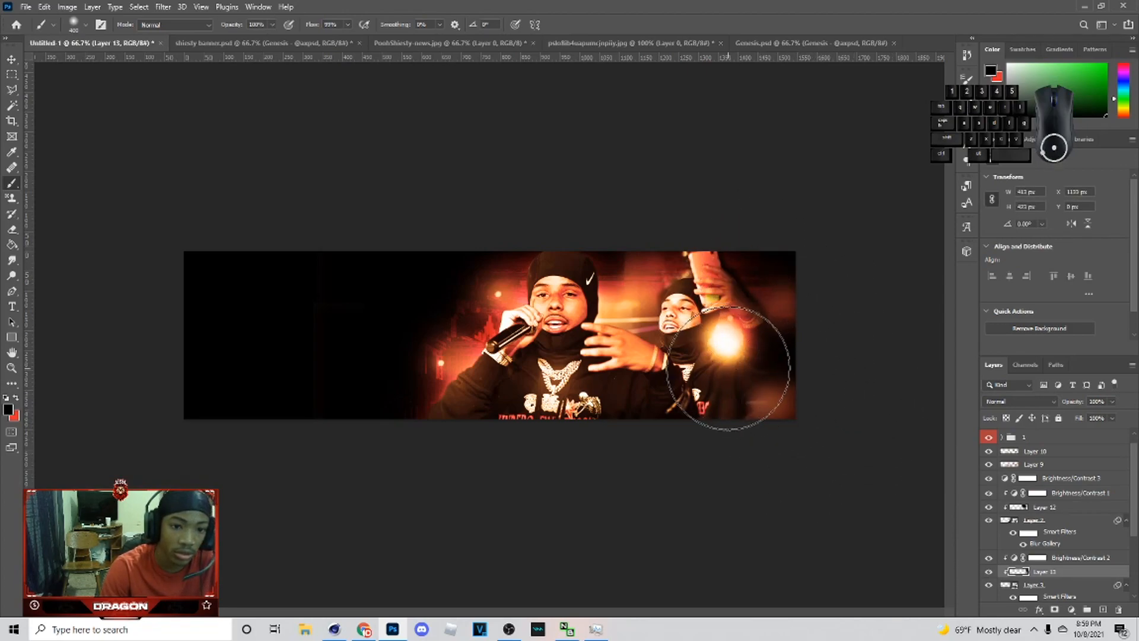
pyautogui.press('[')
pyautogui.press('[')
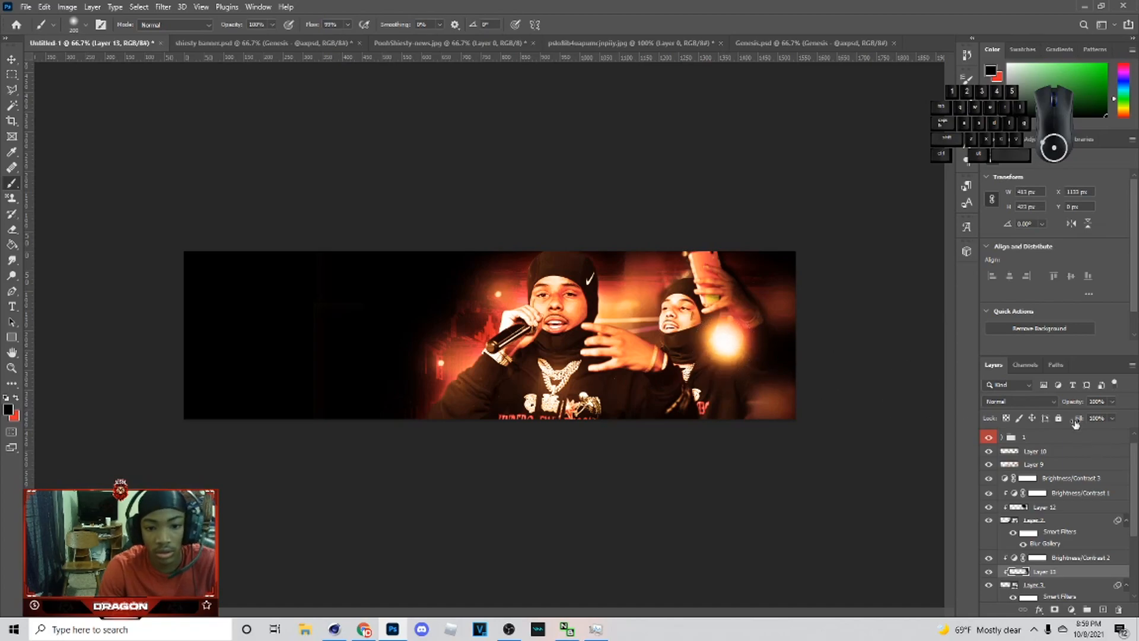
pyautogui.moveTo(1112, 414); pyautogui.dragTo(1067, 418)
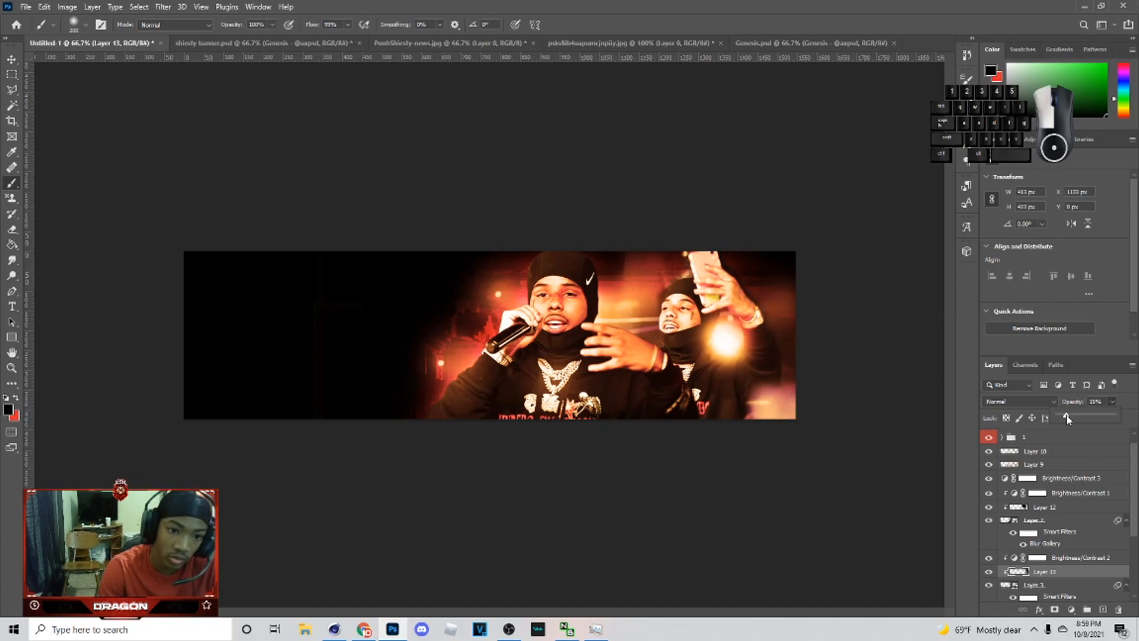
# Step: Add another new layer above Layer 3 and dab soft white light over the main rapper's head with a larger brush
pyautogui.click(1063, 584)
pyautogui.click(1102, 607)
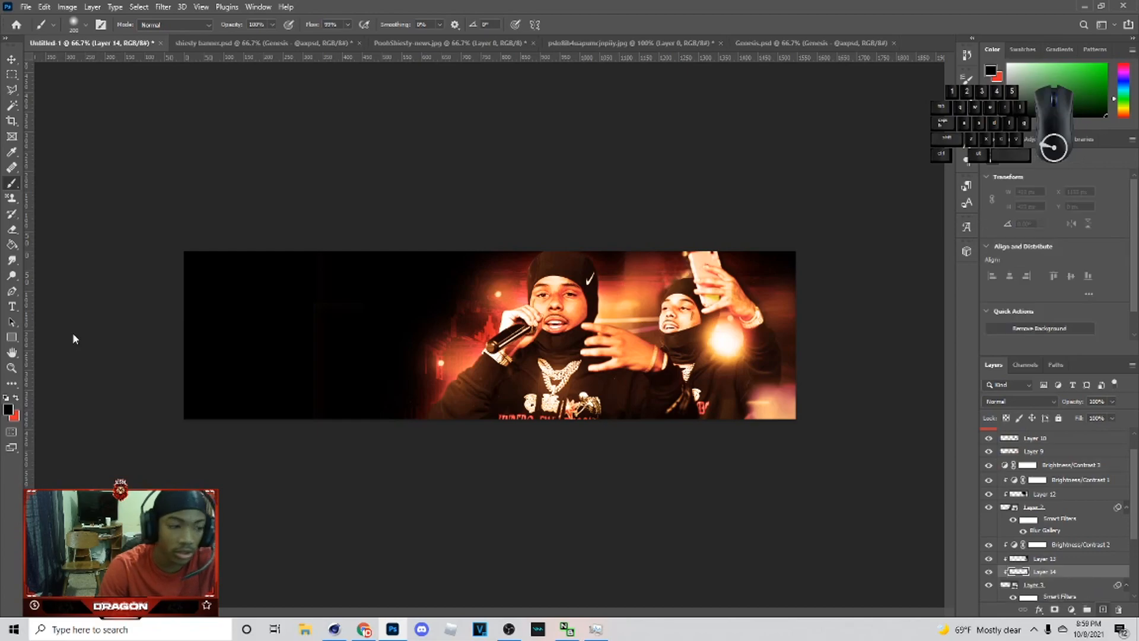
pyautogui.click(9, 410)
pyautogui.click(1042, 187)
pyautogui.press('b')
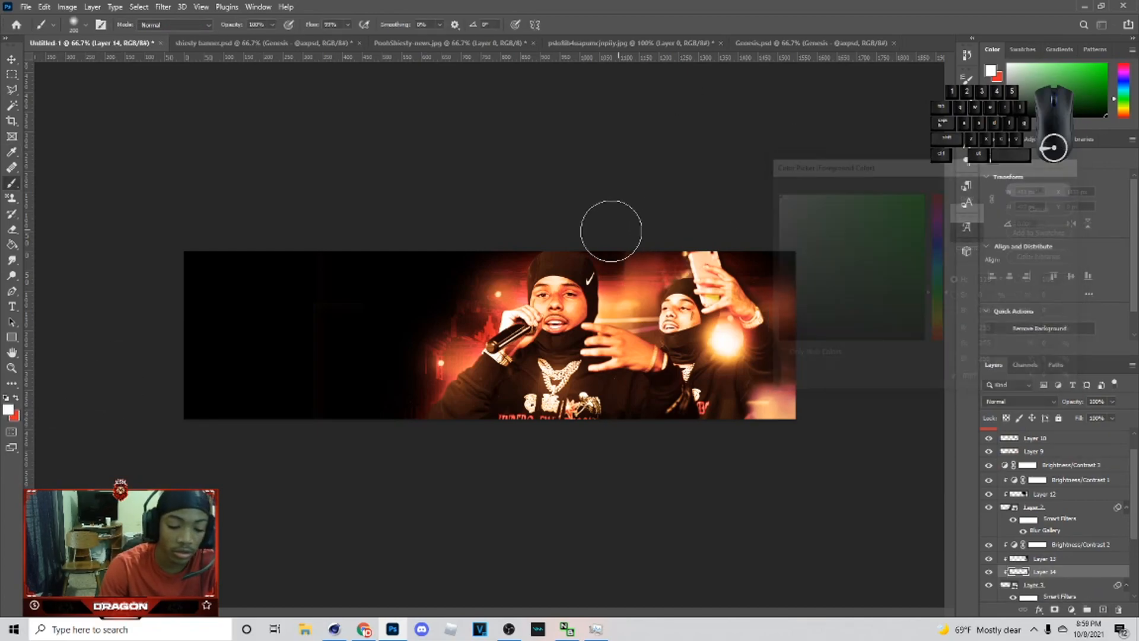
pyautogui.press(']')
pyautogui.click(600, 335)
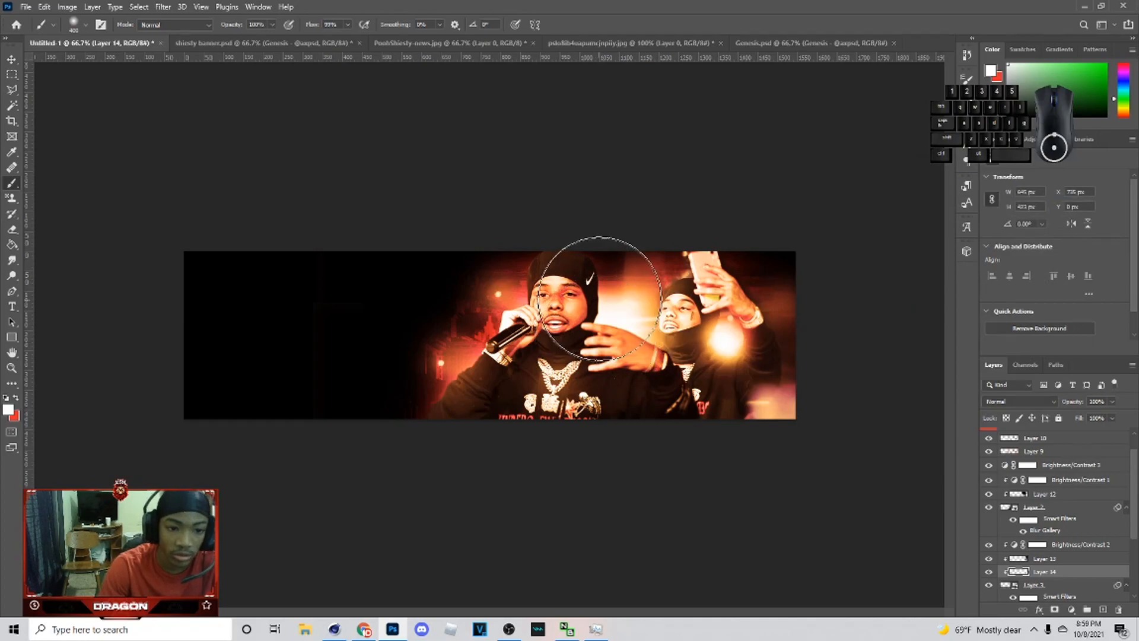
pyautogui.click(632, 269)
pyautogui.click(631, 269)
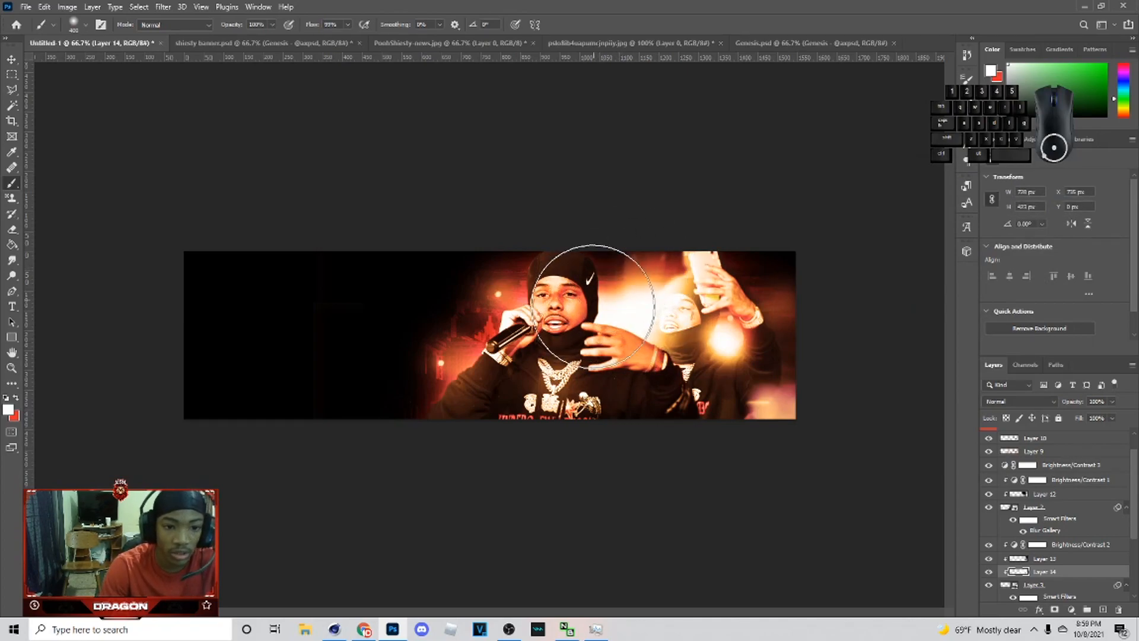
# Step: Set the white light layer's blend mode to Soft Light
pyautogui.click(1020, 401)
pyautogui.click(1014, 473)
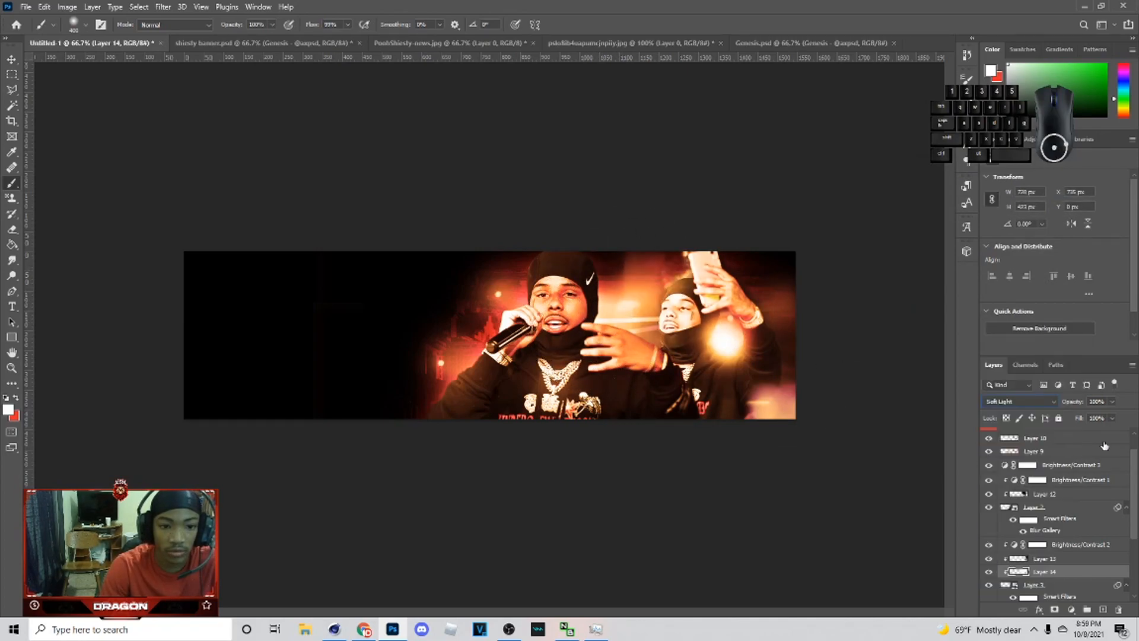
pyautogui.moveTo(1068, 416)
pyautogui.mouseDown()
pyautogui.moveTo(1078, 416)
pyautogui.moveTo(1063, 415)
pyautogui.mouseUp()
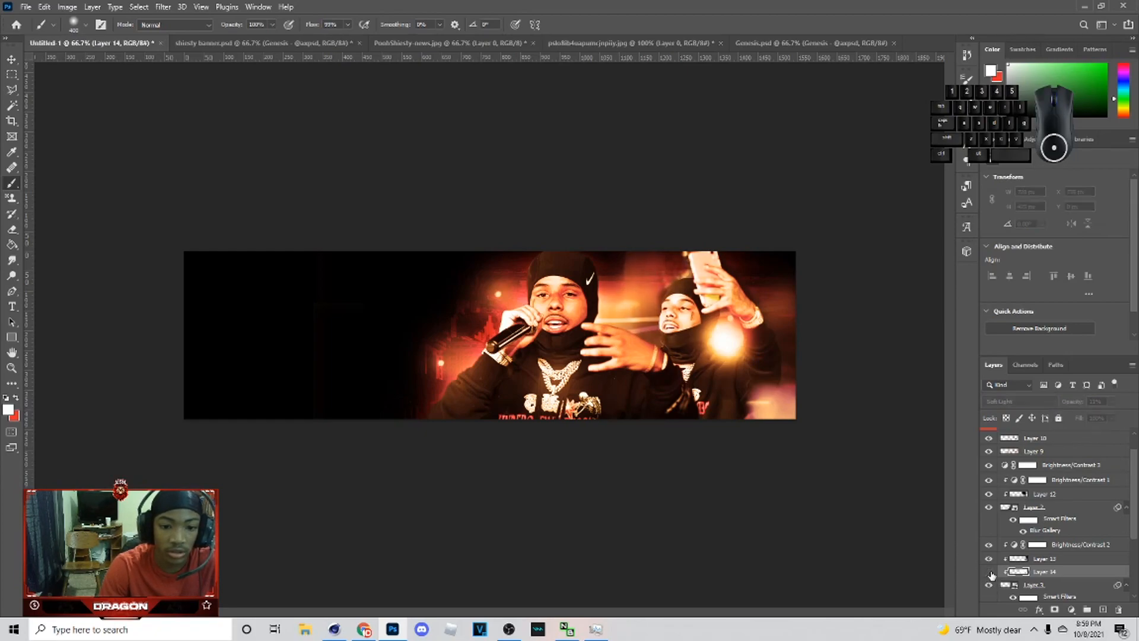
# Step: Add a new layer above Layer 2 and set it to Soft Light blend mode at about 28% opacity
pyautogui.click(1056, 521)
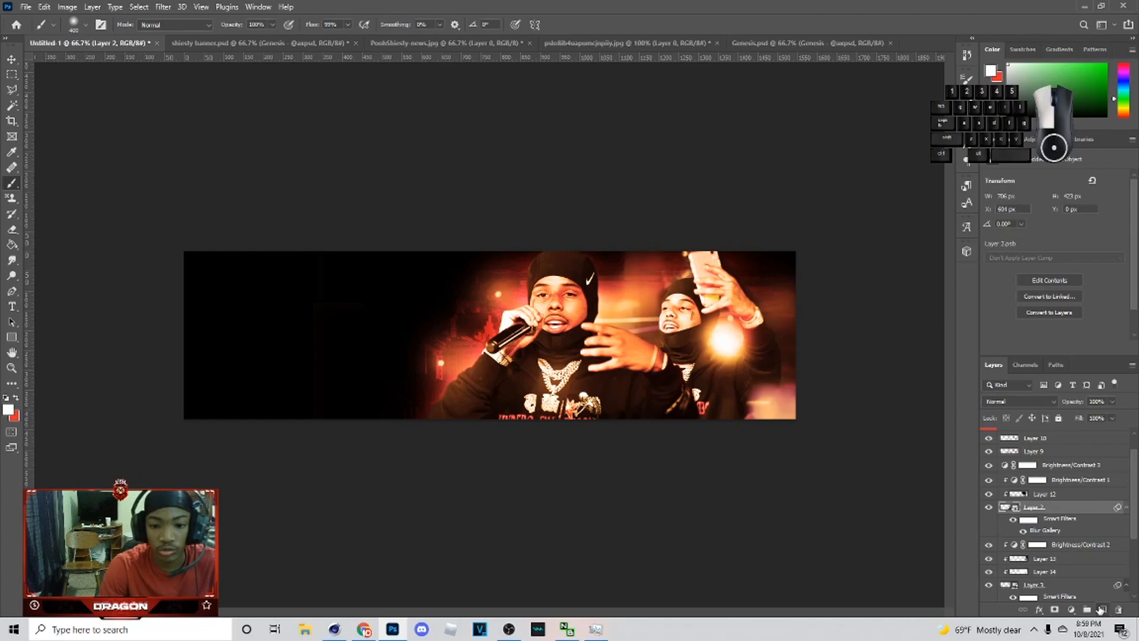
pyautogui.click(1101, 609)
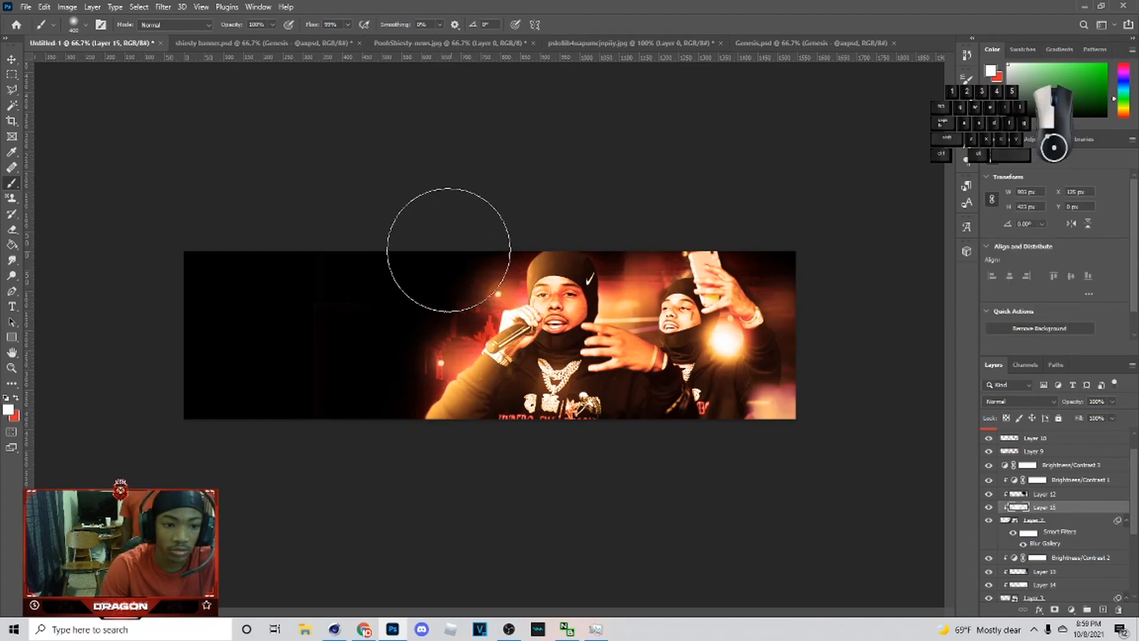
pyautogui.click(1019, 401)
pyautogui.click(1009, 473)
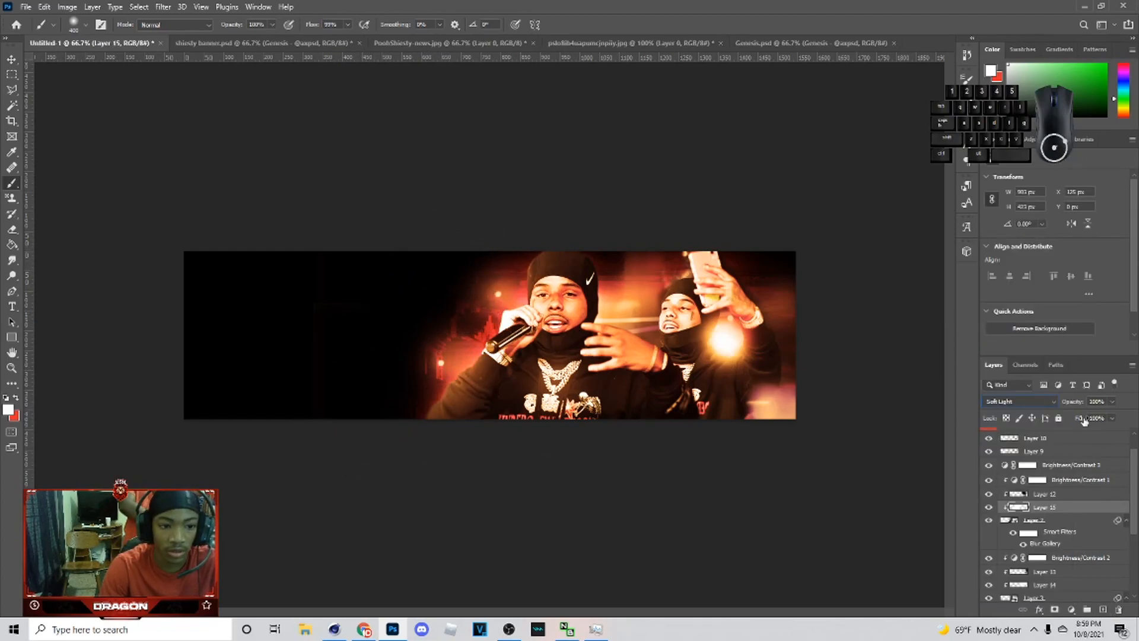
pyautogui.moveTo(1077, 417); pyautogui.dragTo(1080, 418)
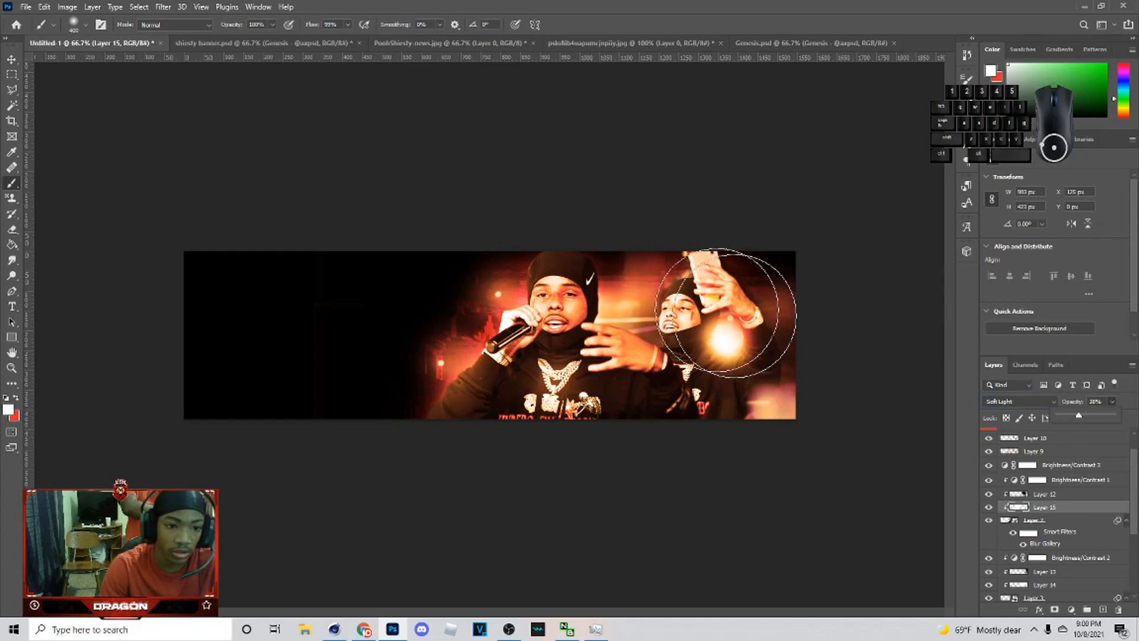
# Step: Copy a pink light flare from the Genesis pack's Lights folder and paste it into the banner above Layer 10
pyautogui.click(11, 60)
pyautogui.click(678, 166)
pyautogui.click(216, 44)
pyautogui.click(782, 43)
pyautogui.click(988, 593)
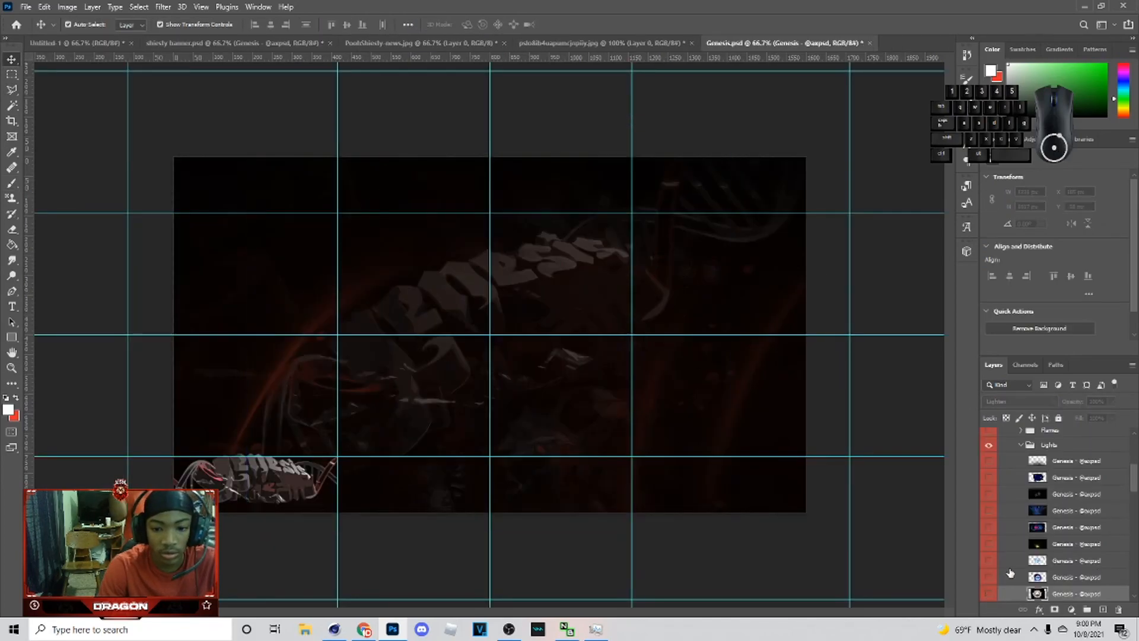
pyautogui.scroll(-6, 1042, 519)
pyautogui.scroll(-5, 1020, 522)
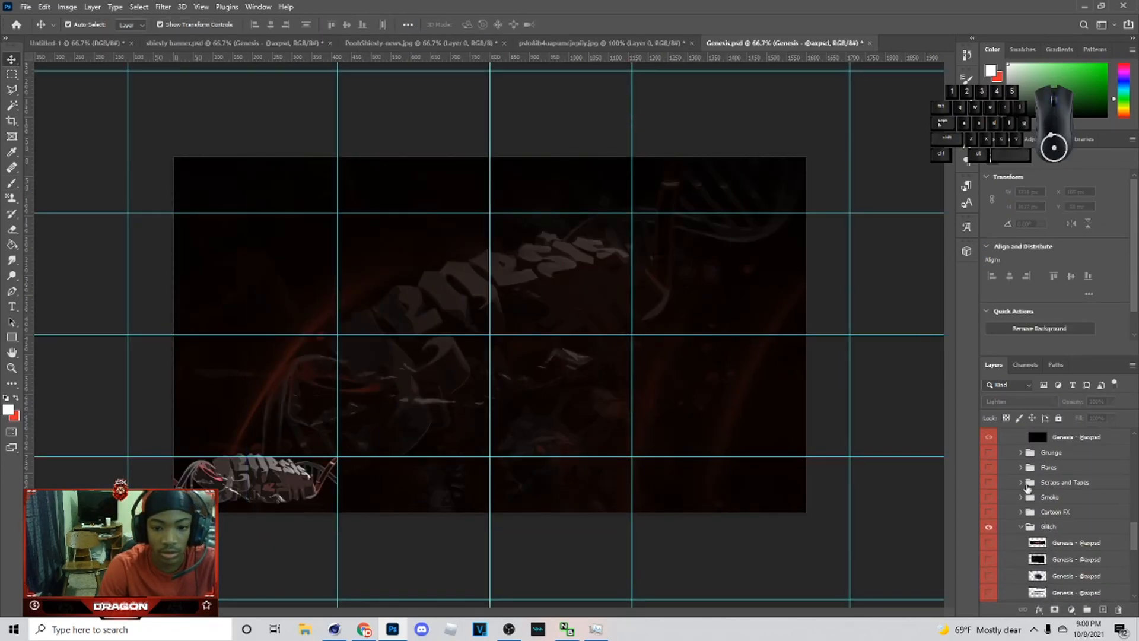
pyautogui.scroll(-5, 1014, 548)
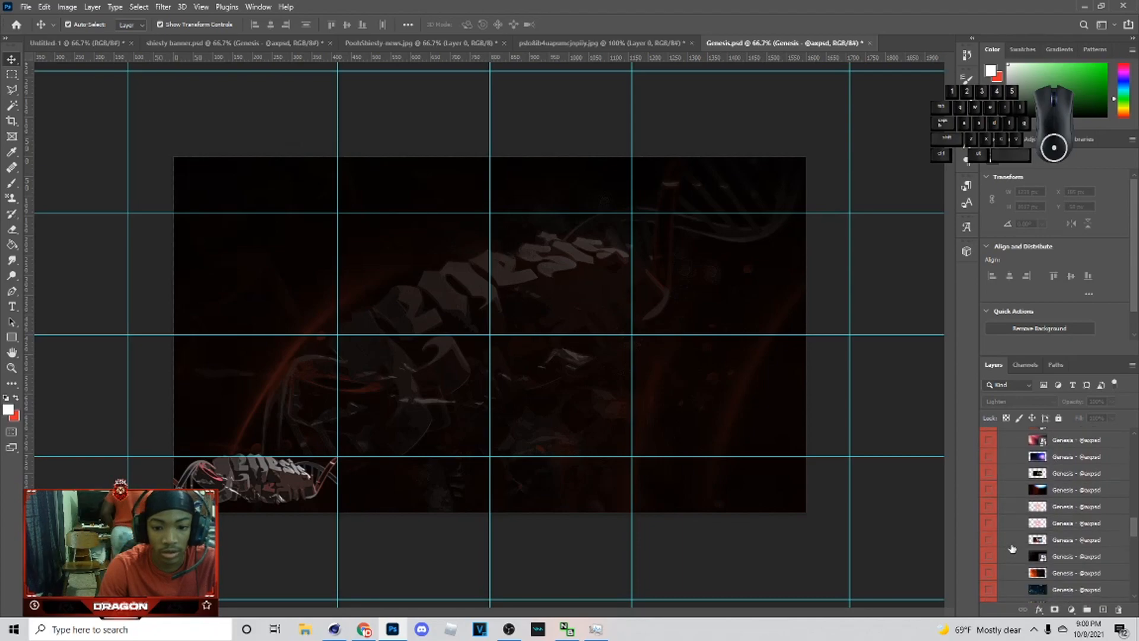
pyautogui.click(988, 523)
pyautogui.click(1067, 524)
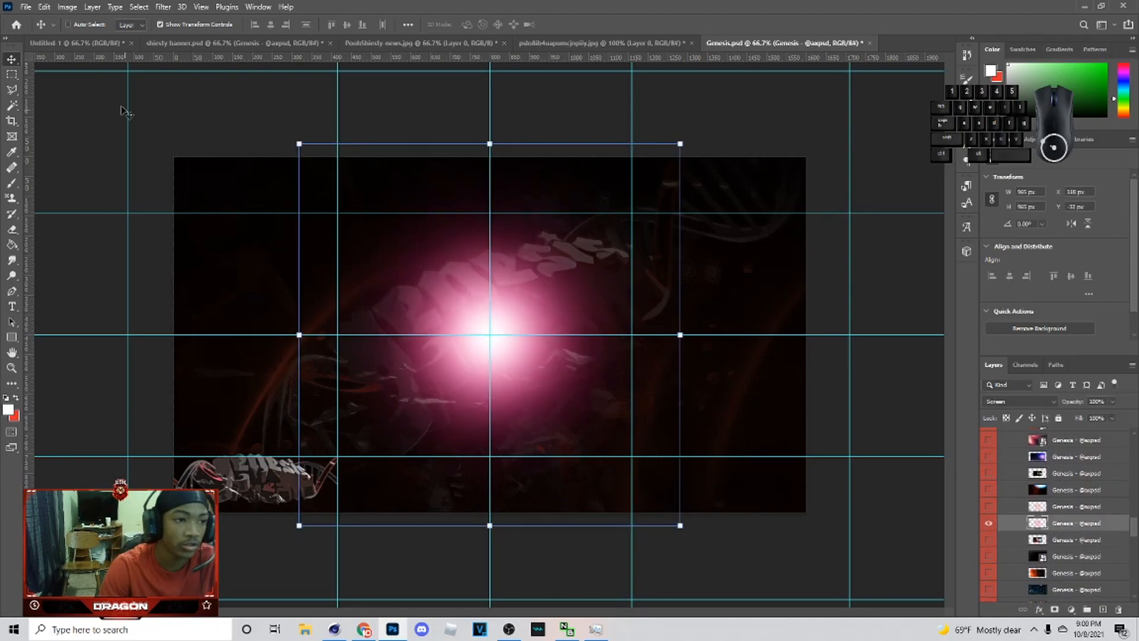
pyautogui.click(107, 43)
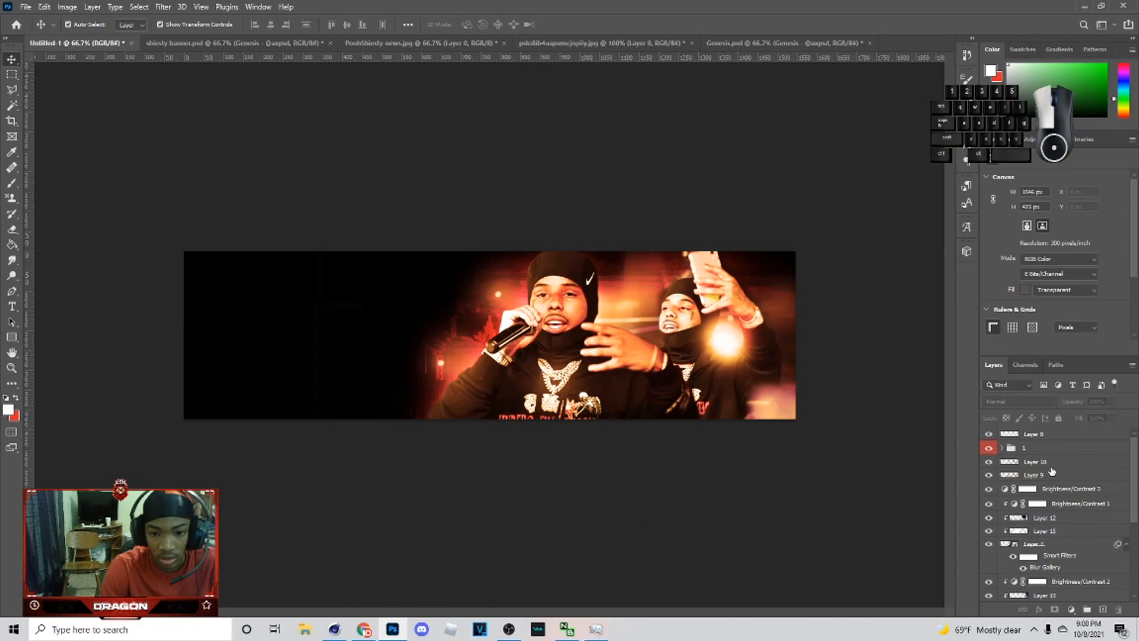
pyautogui.click(1051, 468)
pyautogui.hotkey('ctrl', 'v')
# Step: Colorize the pasted flare red with Hue 0 and Saturation 78
pyautogui.hotkey('ctrl', 't')
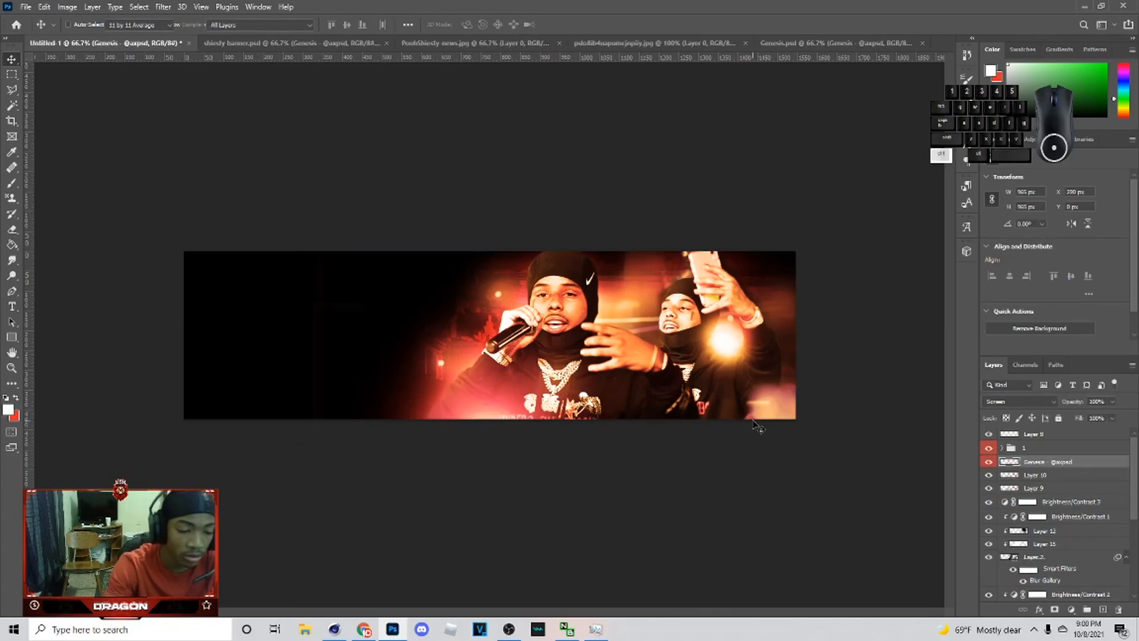
pyautogui.hotkey('ctrl', 'u')
pyautogui.click(1059, 471)
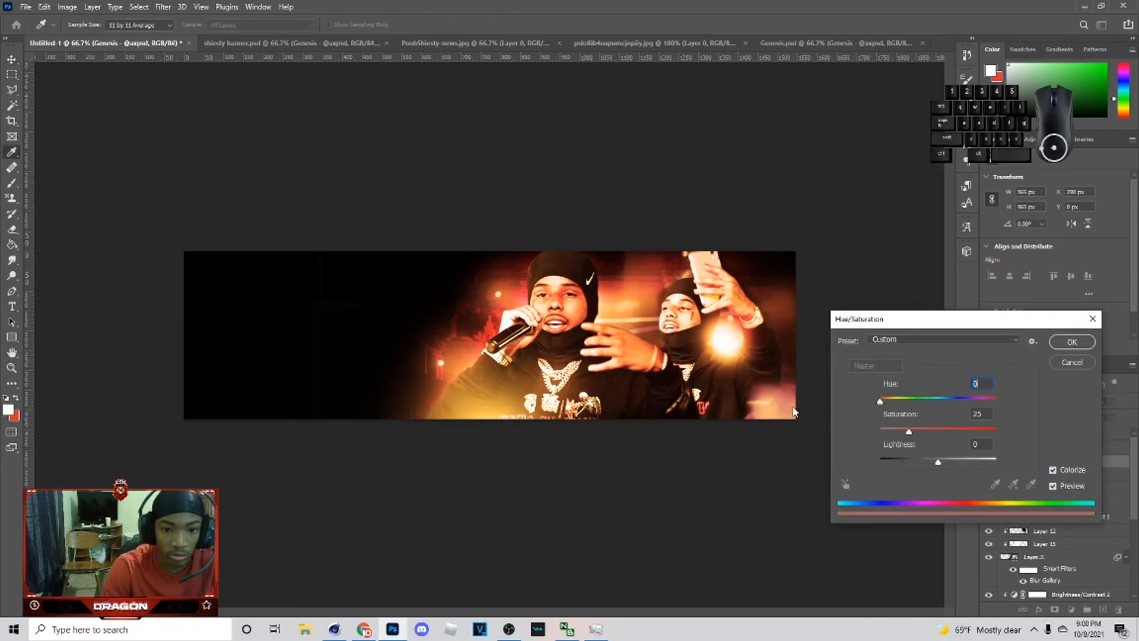
pyautogui.moveTo(949, 429); pyautogui.dragTo(963, 432)
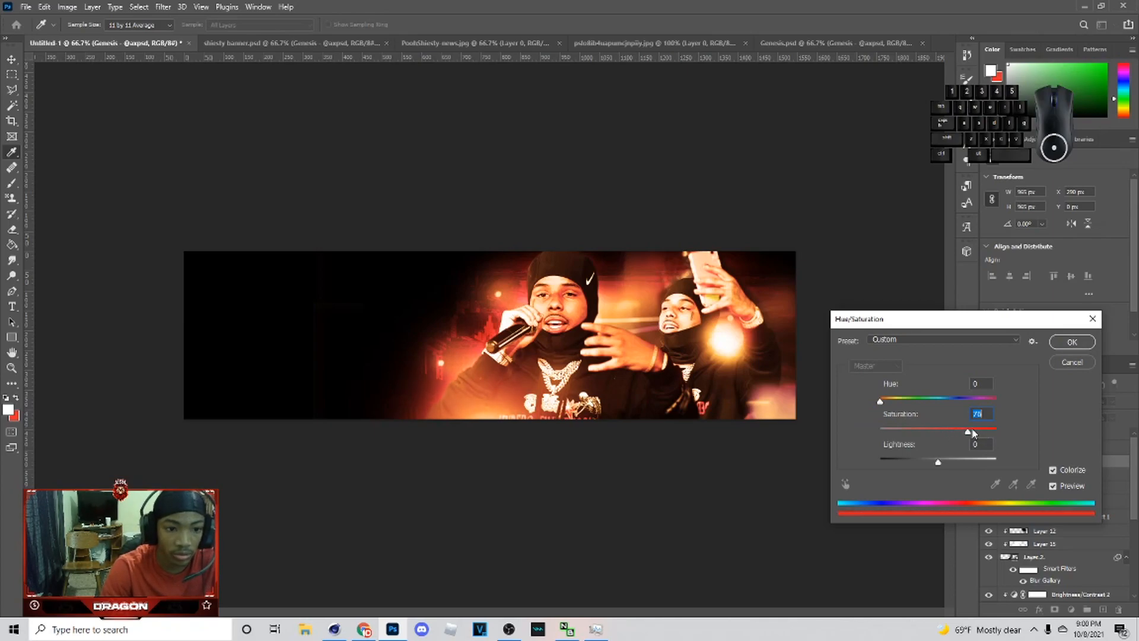
pyautogui.click(1070, 344)
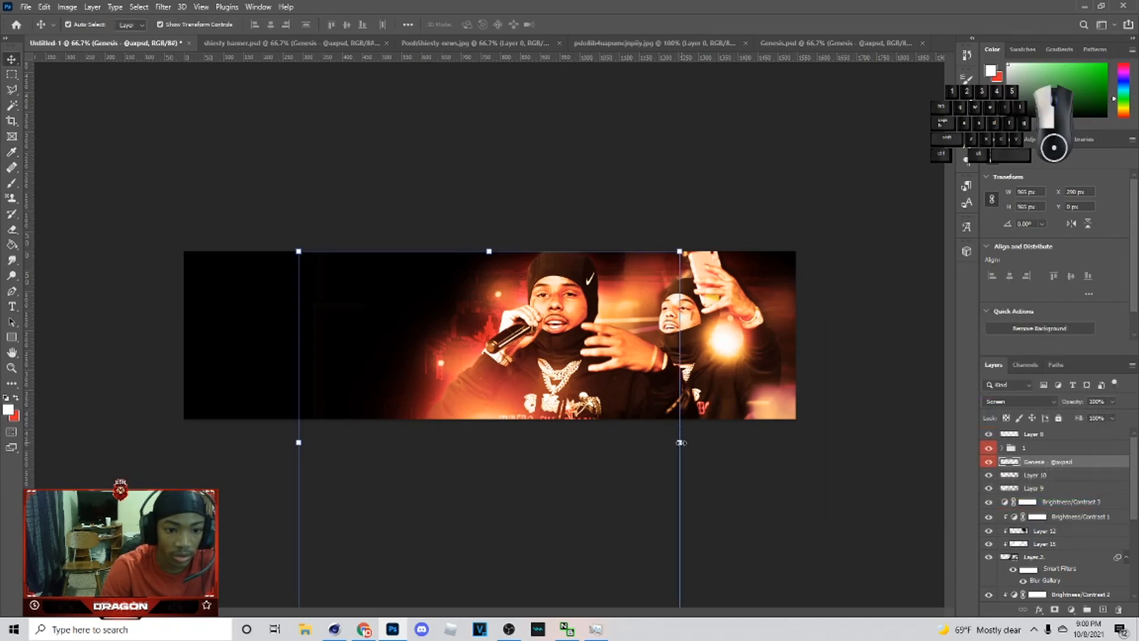
# Step: Shrink the flare over the right rapper's raised hand and set its opacity to 57%
pyautogui.moveTo(680, 442); pyautogui.dragTo(442, 439)
pyautogui.moveTo(385, 457); pyautogui.dragTo(734, 313)
pyautogui.moveTo(681, 325); pyautogui.dragTo(671, 331)
pyautogui.press('Return')
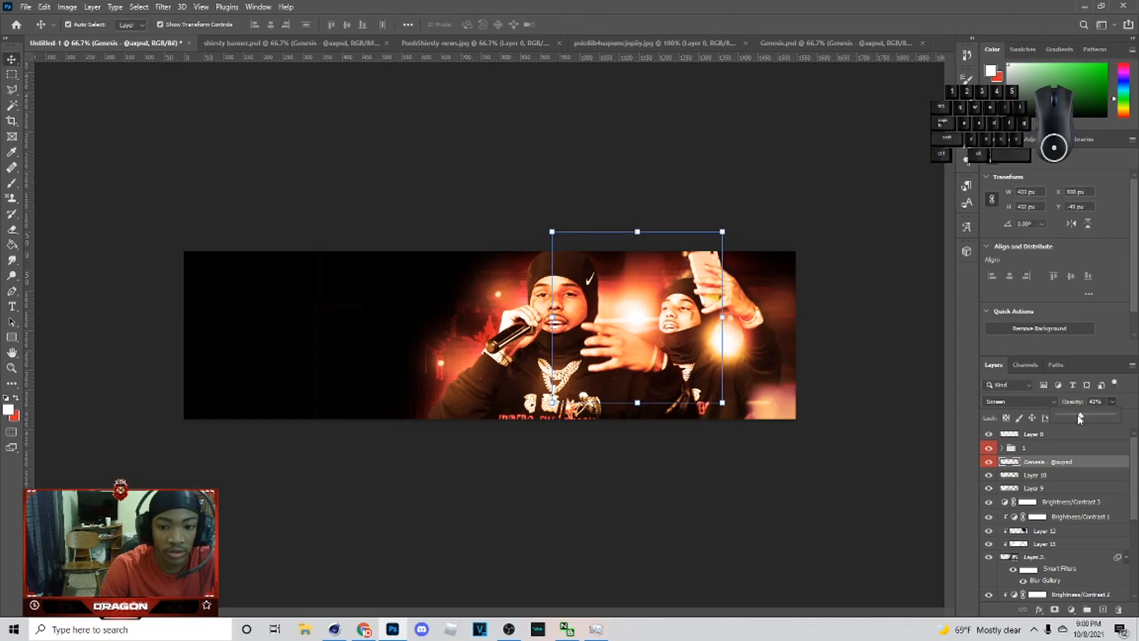
pyautogui.moveTo(1079, 418); pyautogui.dragTo(1086, 419)
# Step: Duplicate the flare and shift the copy toward the banner's right edge
pyautogui.hotkey('ctrl', 'j')
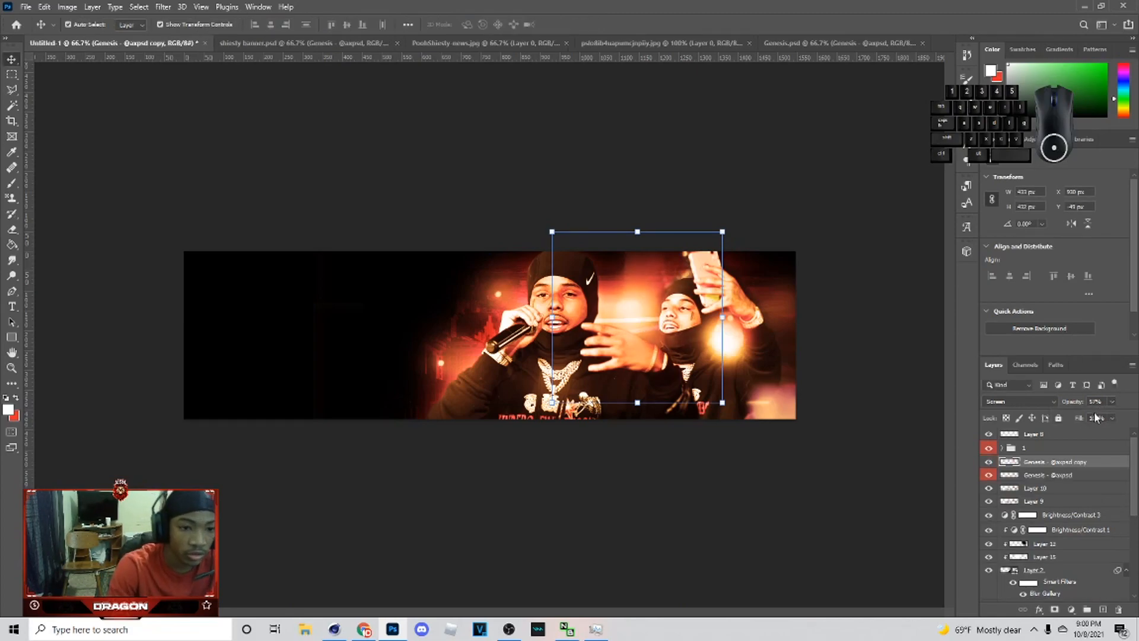
pyautogui.moveTo(724, 324); pyautogui.dragTo(816, 333)
pyautogui.click(588, 24)
pyautogui.click(810, 333)
pyautogui.click(727, 123)
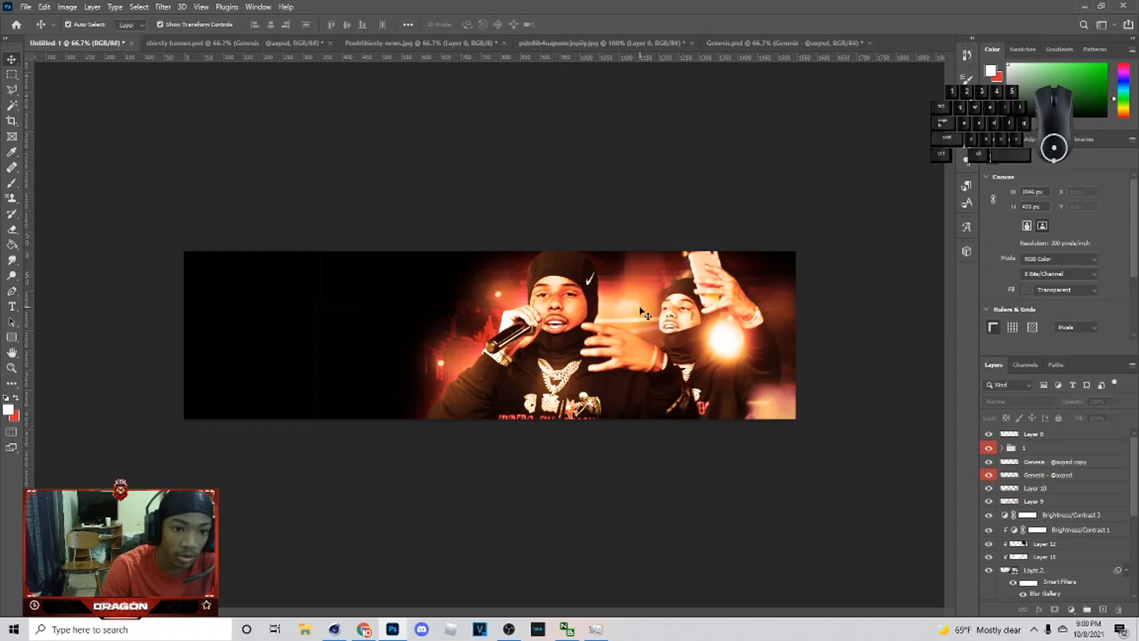
pyautogui.click(1095, 475)
pyautogui.moveTo(1127, 418); pyautogui.dragTo(1126, 419)
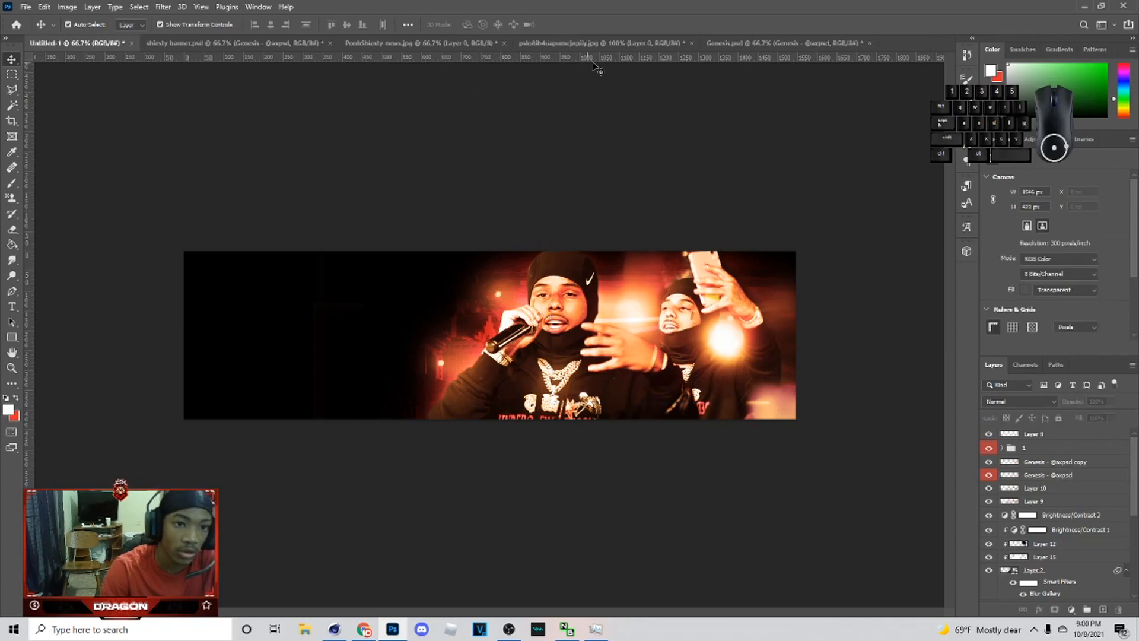
# Step: Paste the pink flare from the Genesis pack again and stretch it about 3474 px wide across the banner
pyautogui.click(599, 42)
pyautogui.click(739, 41)
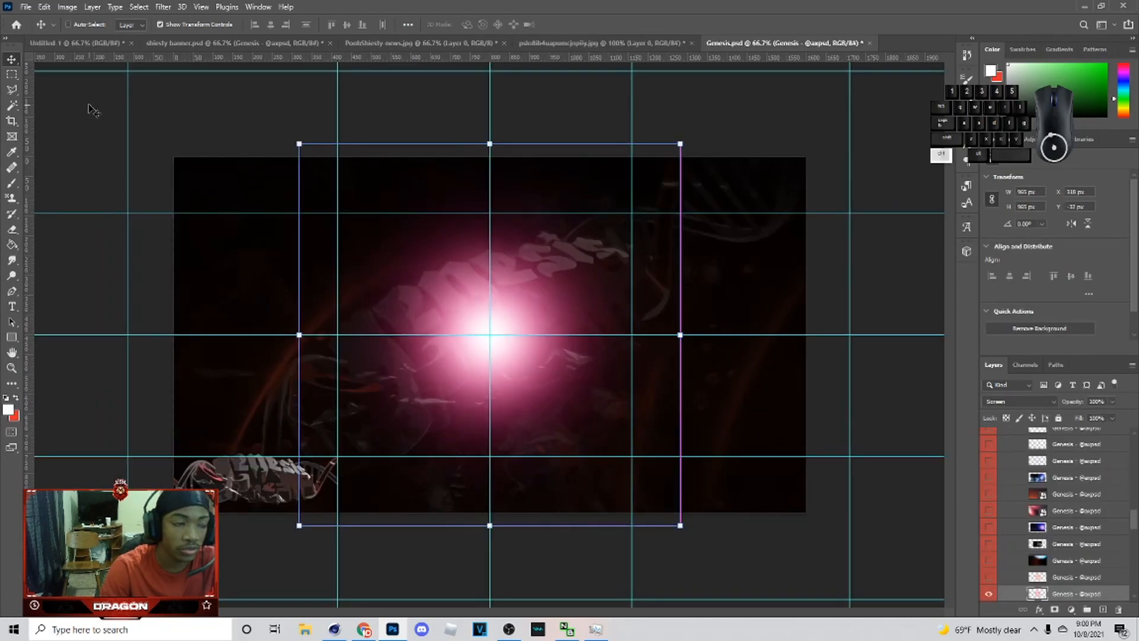
pyautogui.click(80, 44)
pyautogui.scroll(5, 1060, 492)
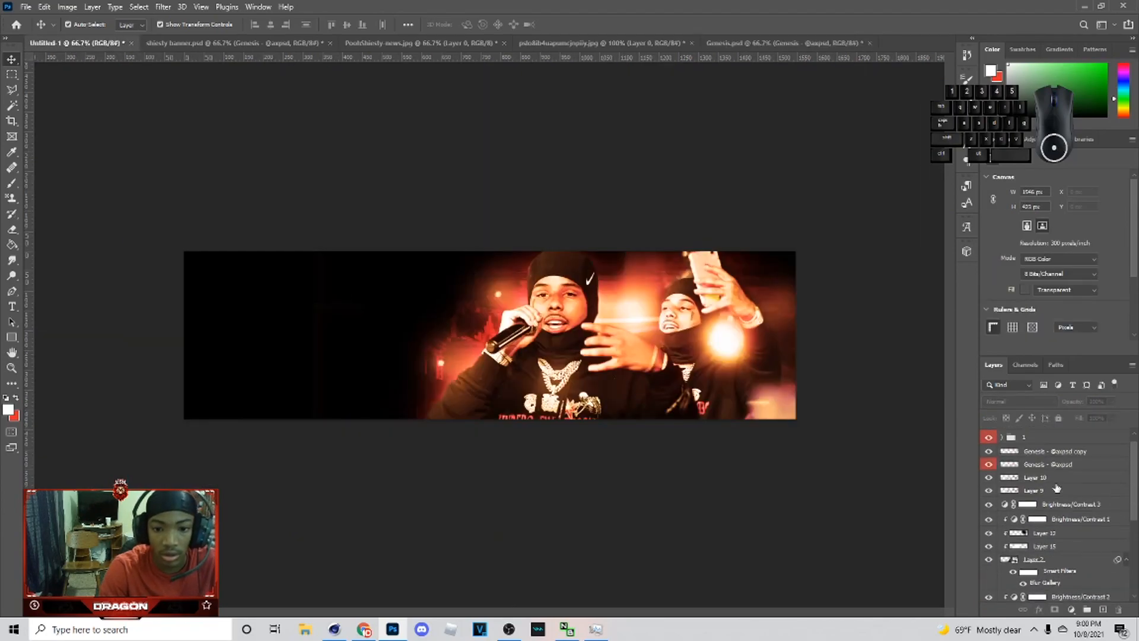
pyautogui.click(1065, 474)
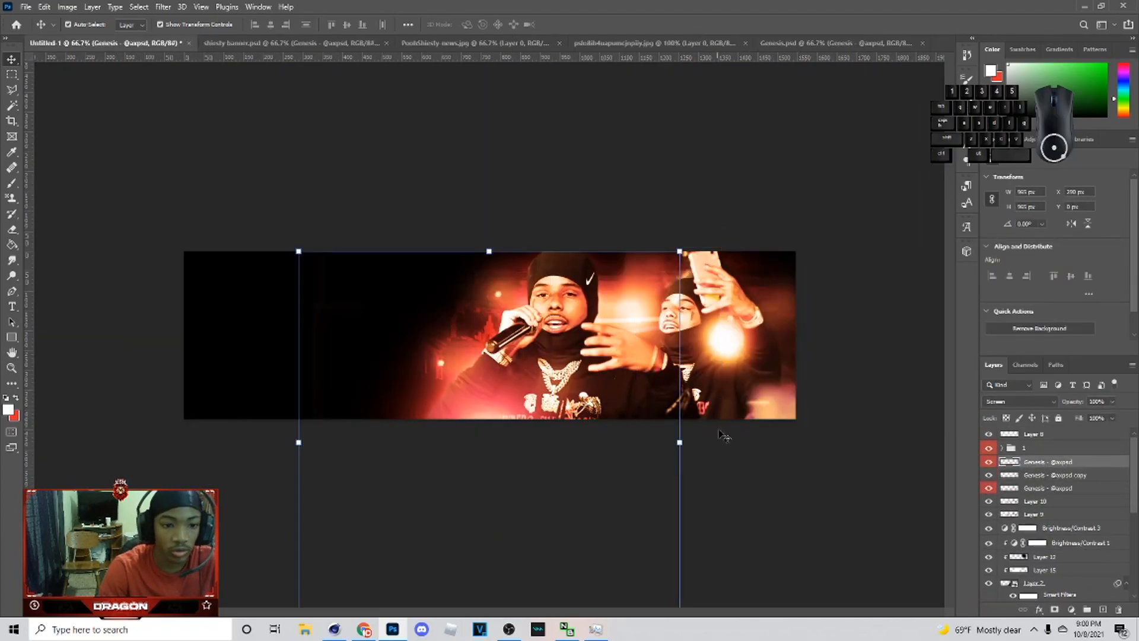
pyautogui.moveTo(686, 443); pyautogui.dragTo(1137, 475)
pyautogui.moveTo(647, 414); pyautogui.dragTo(319, 394)
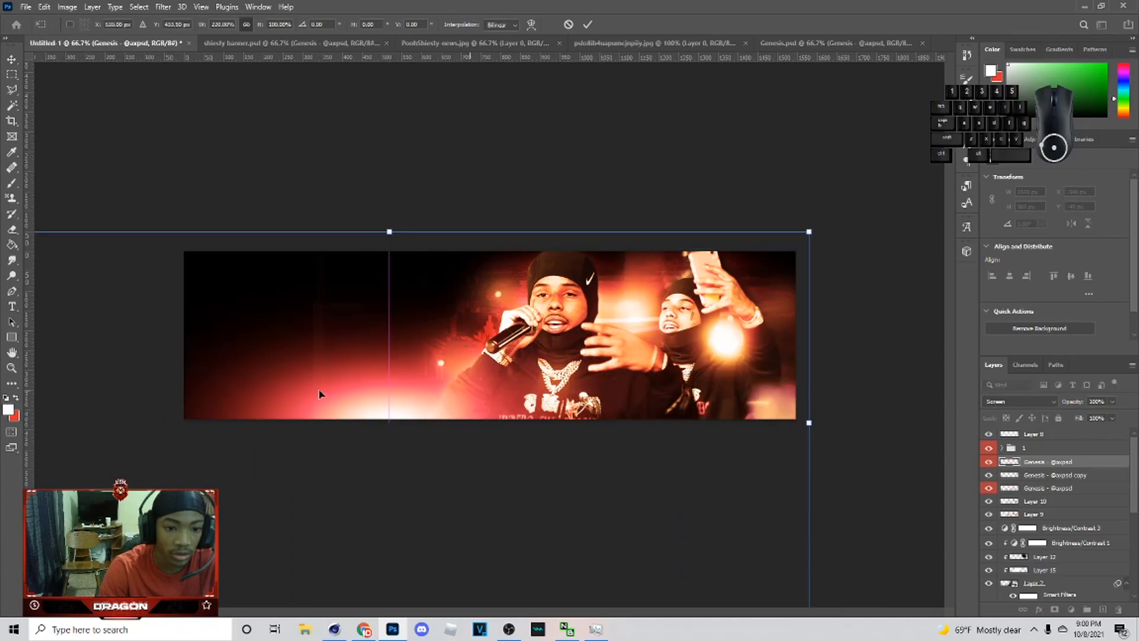
pyautogui.moveTo(813, 428); pyautogui.dragTo(952, 429)
pyautogui.moveTo(515, 398); pyautogui.dragTo(698, 456)
pyautogui.click(587, 22)
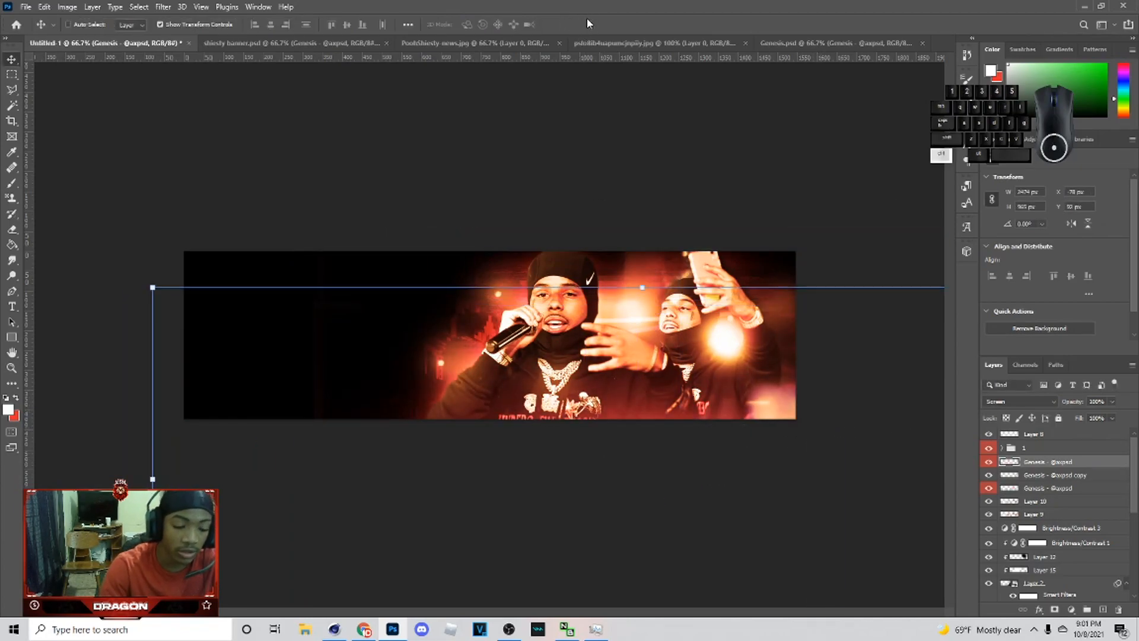
# Step: Colorize the wide flare red with Hue 0 and high saturation
pyautogui.hotkey('ctrl', 'u')
pyautogui.click(1062, 470)
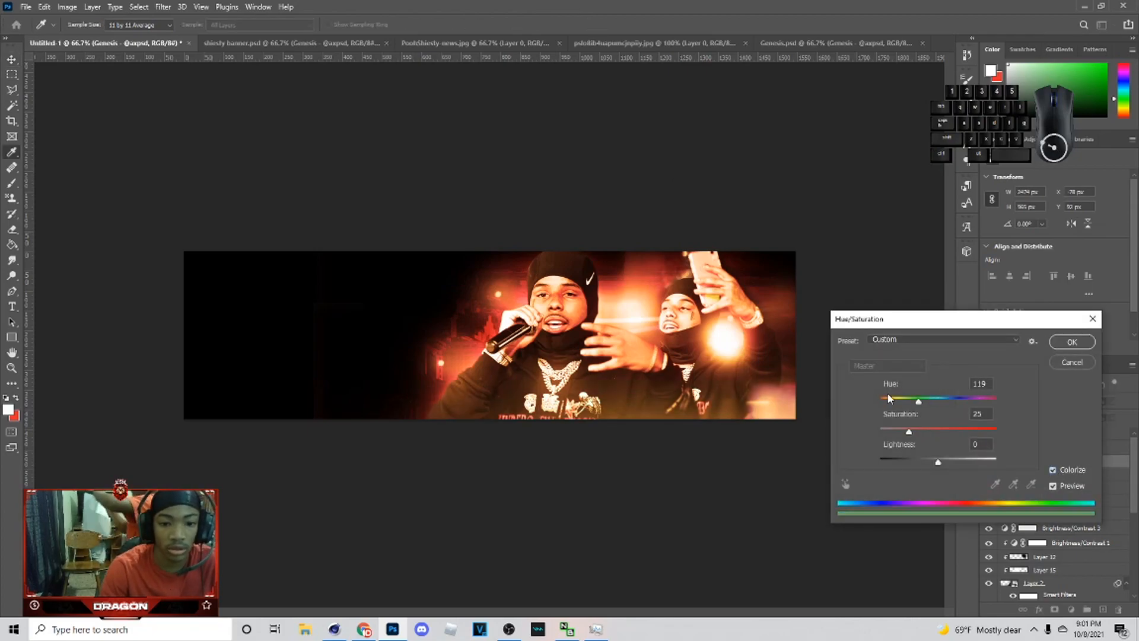
pyautogui.click(959, 431)
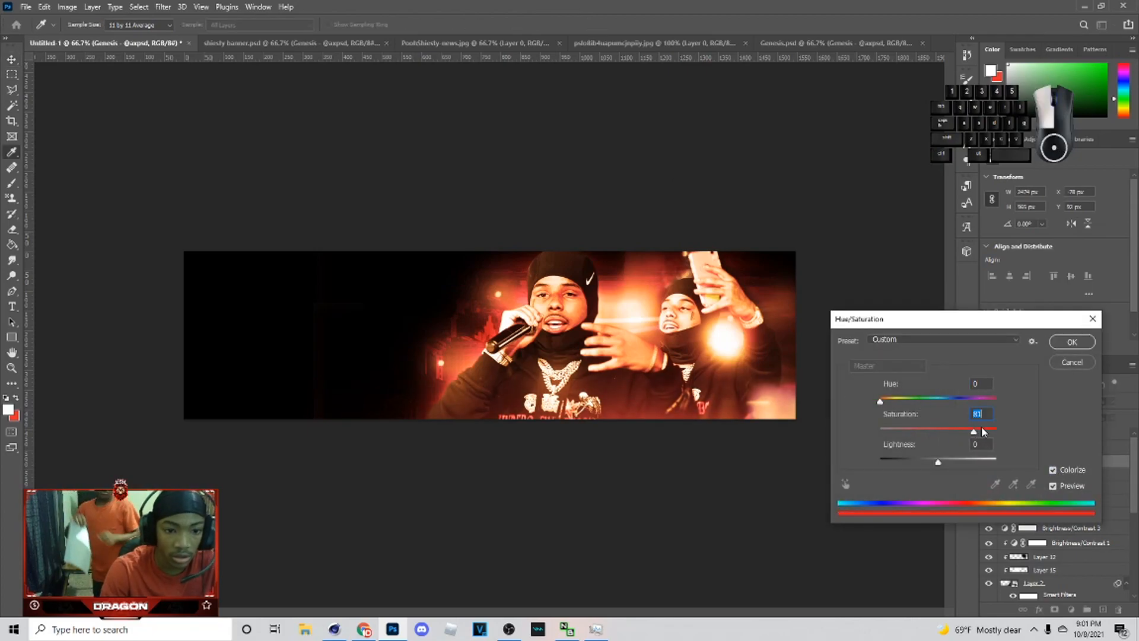
pyautogui.moveTo(982, 427); pyautogui.dragTo(999, 428)
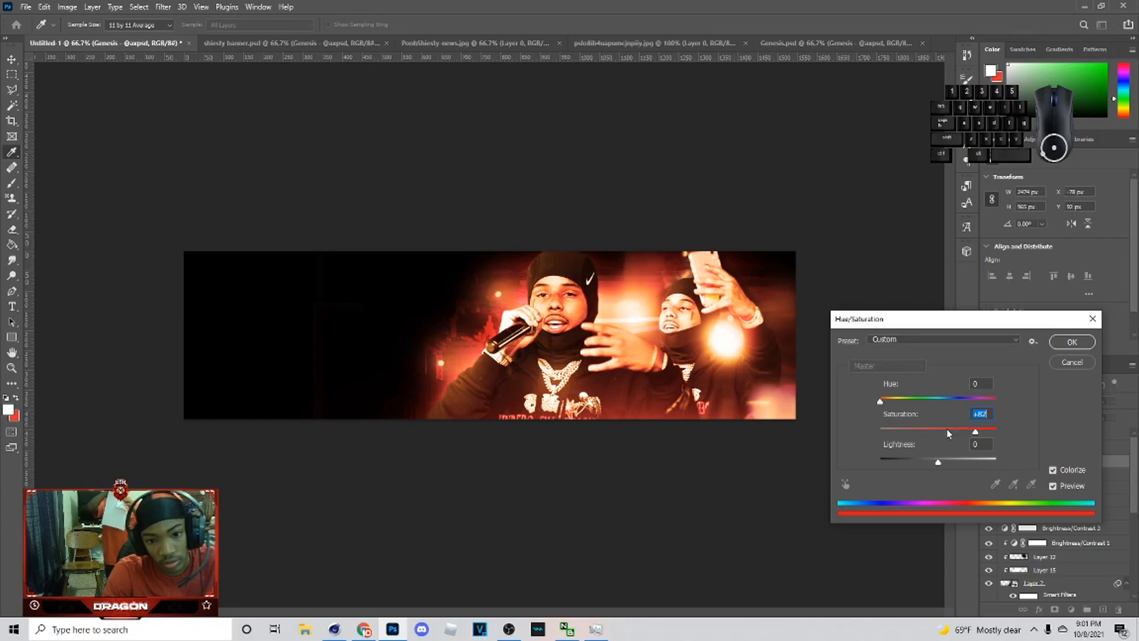
pyautogui.click(1055, 347)
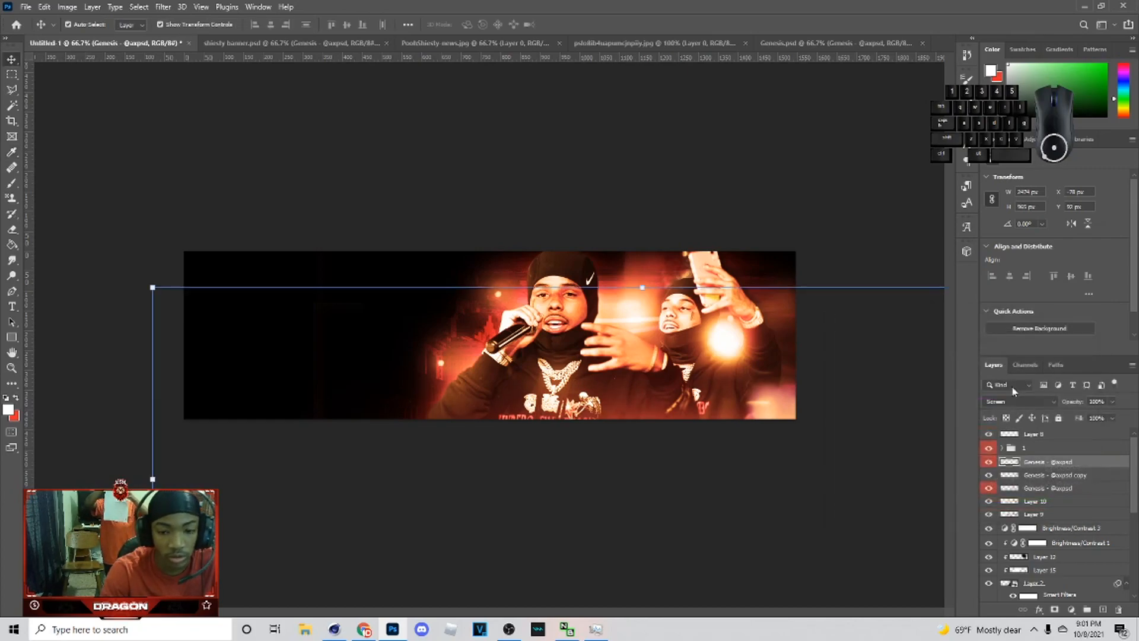
# Step: Try the Linear Dodge (Add) blend mode on the wide flare and switch back to Screen
pyautogui.click(1016, 398)
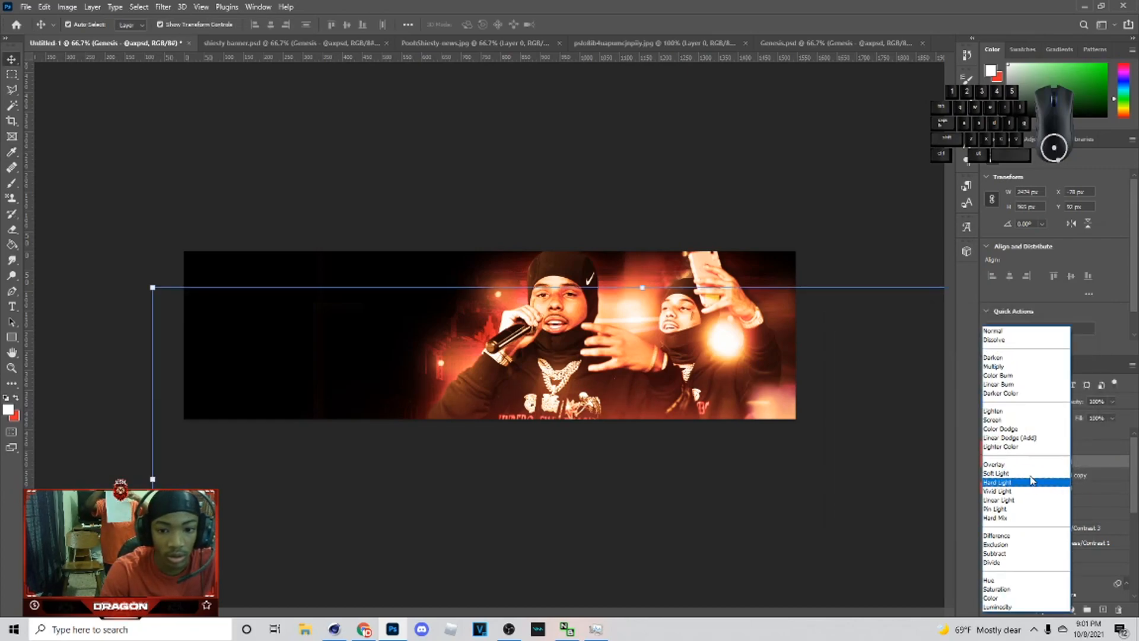
pyautogui.click(1023, 439)
pyautogui.click(1017, 401)
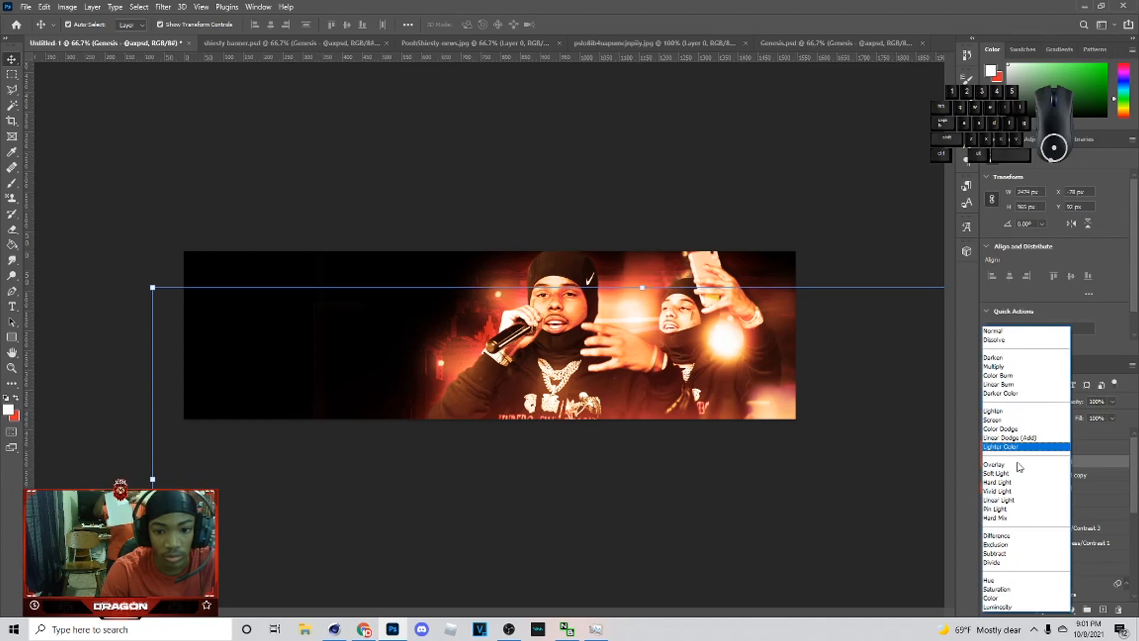
pyautogui.click(1006, 421)
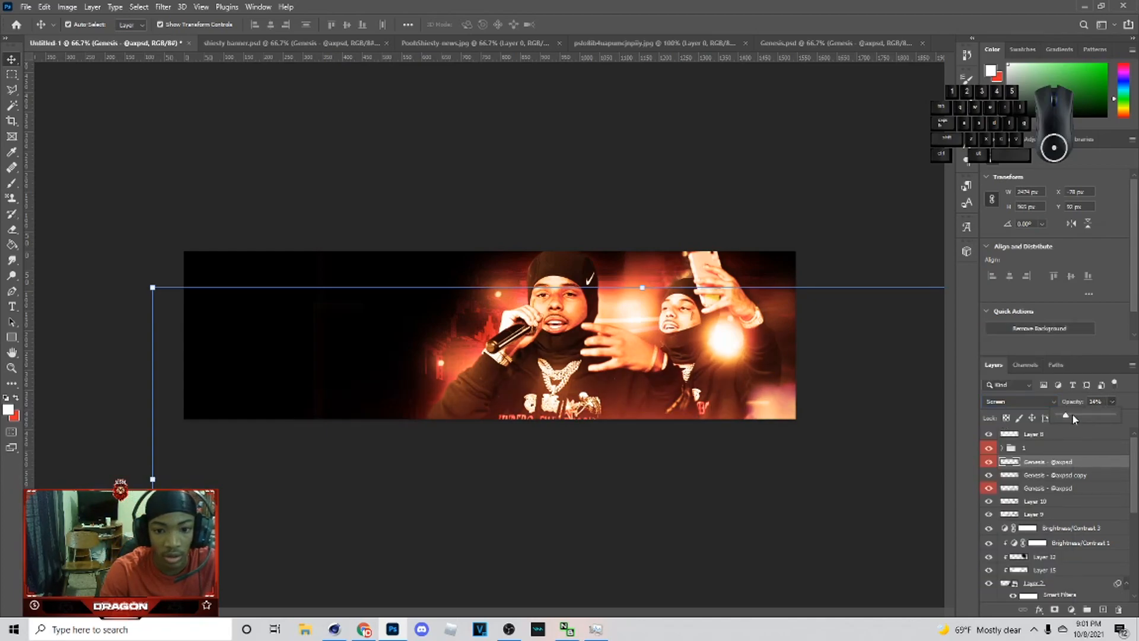
# Step: Set the wide flare's opacity to 34%
pyautogui.moveTo(1072, 414); pyautogui.dragTo(1076, 415)
pyautogui.click(718, 231)
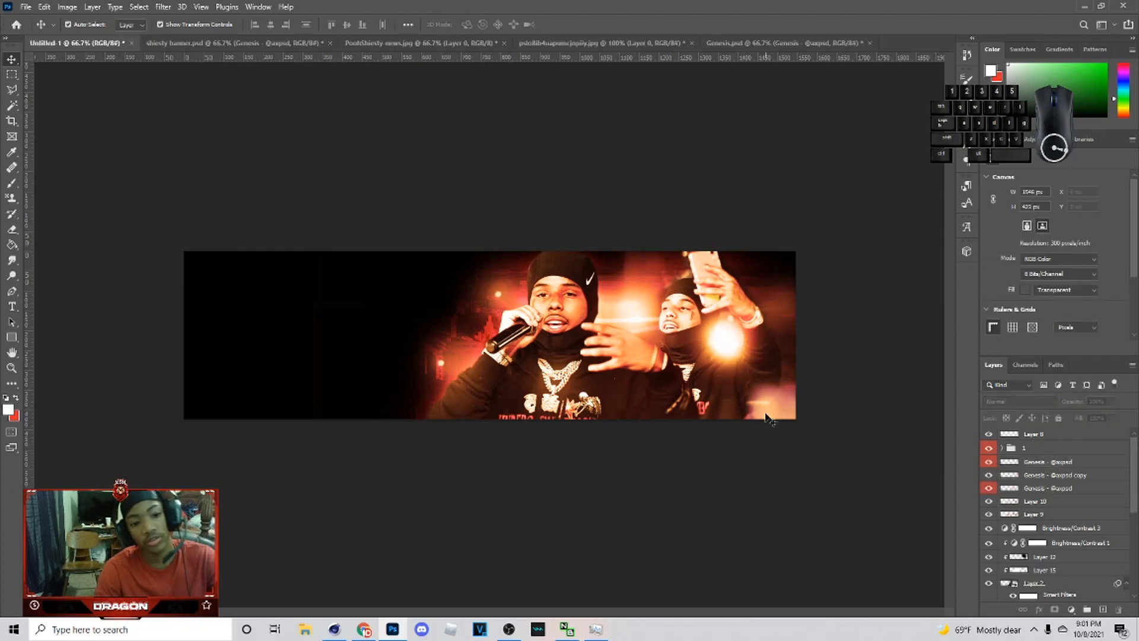
pyautogui.click(1036, 464)
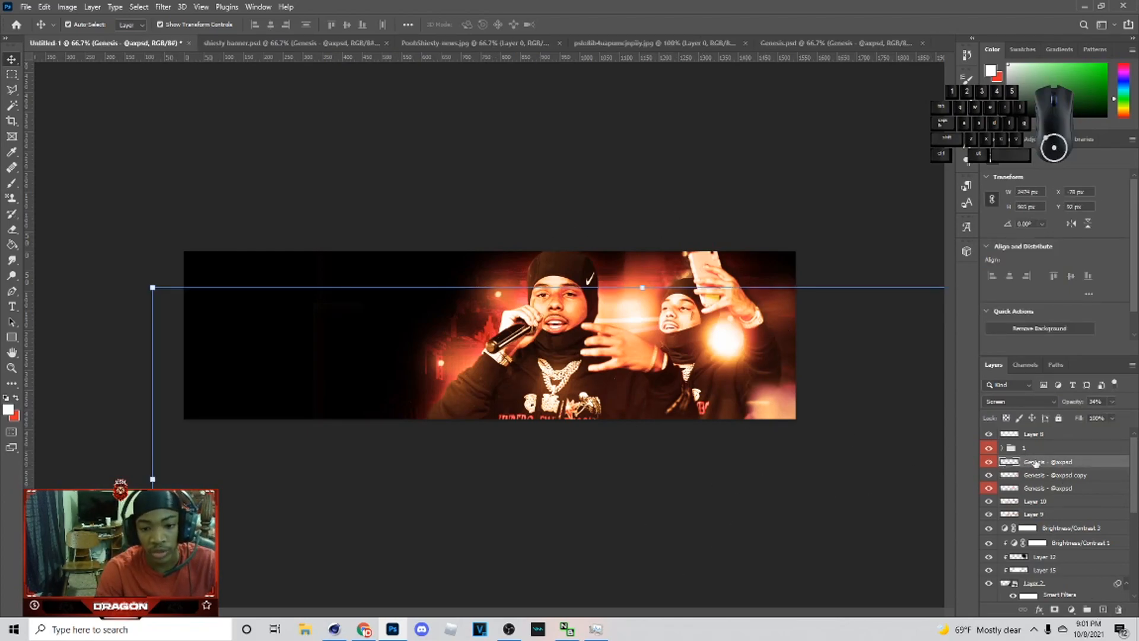
pyautogui.click(1030, 451)
pyautogui.click(1048, 466)
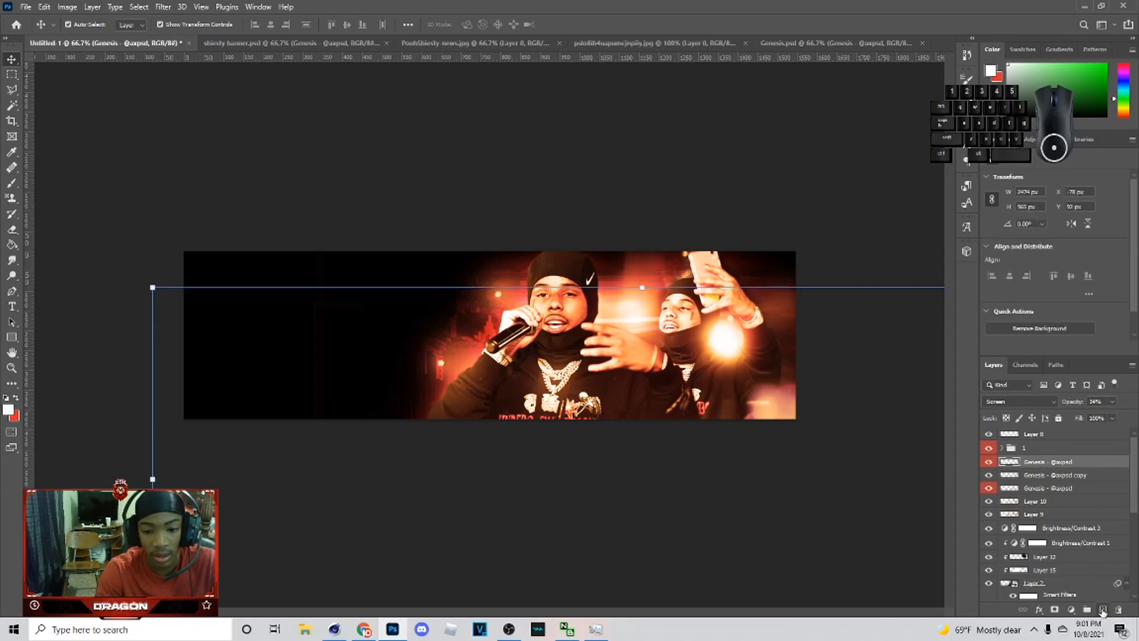
# Step: Add a new layer and paint black shading with a large soft brush across the banner
pyautogui.click(1102, 611)
pyautogui.hotkey('ctrl', '-')
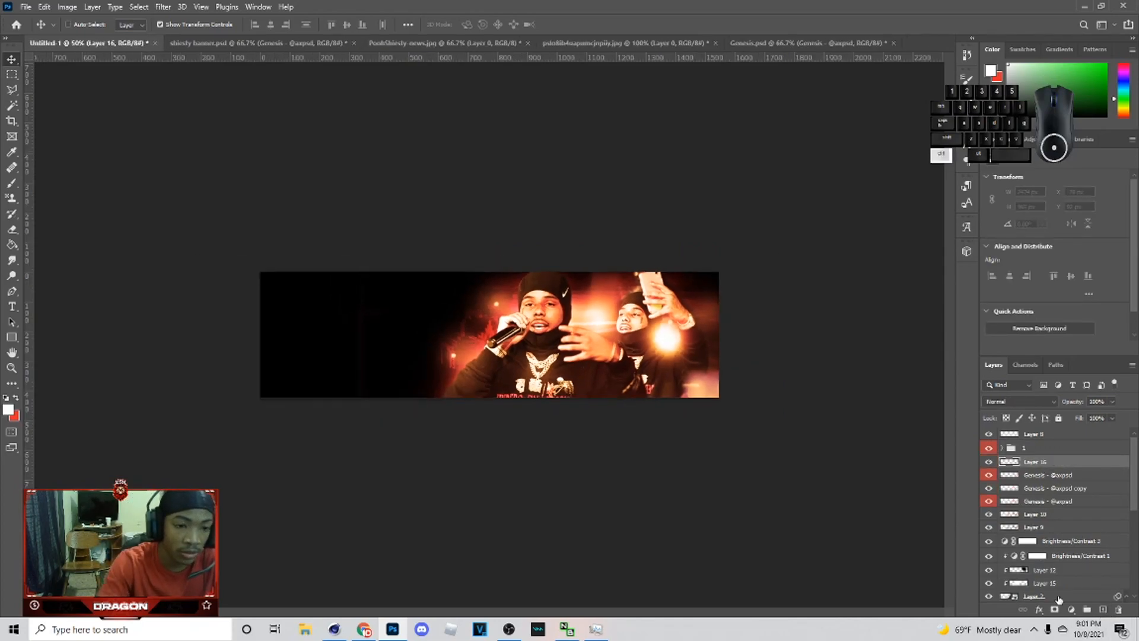
pyautogui.press('b')
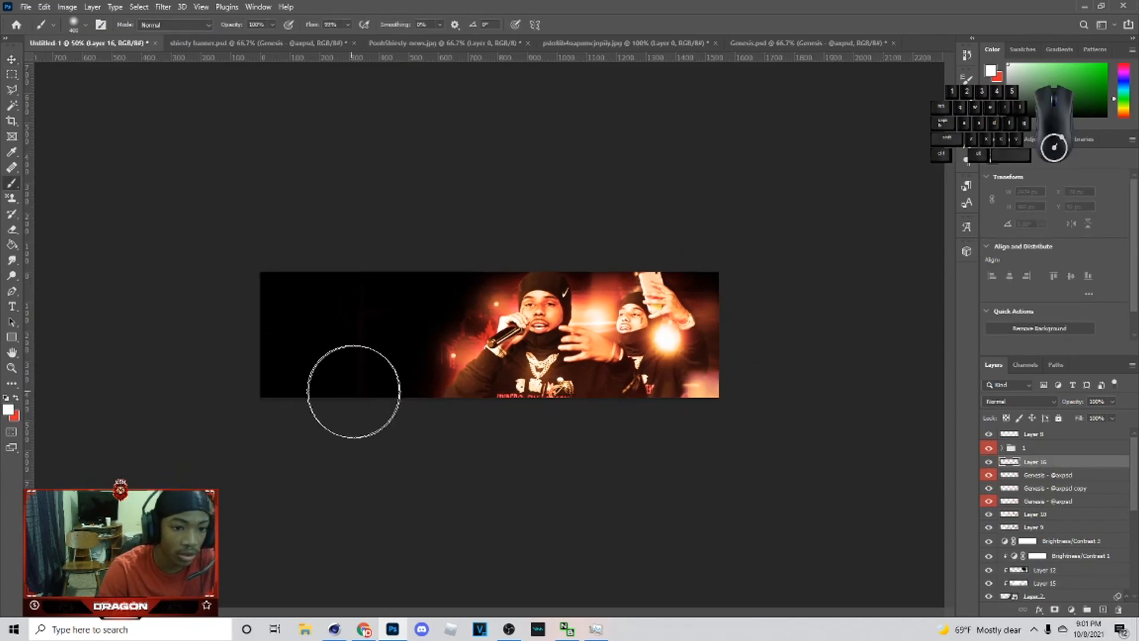
pyautogui.click(7, 411)
pyautogui.moveTo(860, 318); pyautogui.dragTo(927, 347)
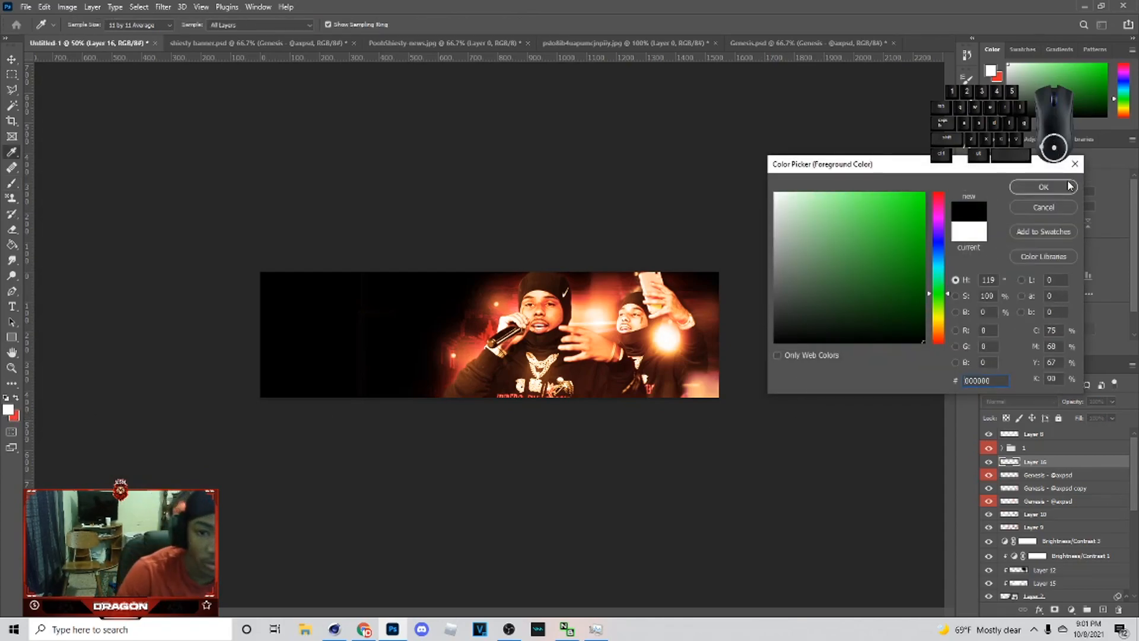
pyautogui.click(1044, 187)
pyautogui.moveTo(743, 293)
pyautogui.mouseDown()
pyautogui.moveTo(748, 412)
pyautogui.moveTo(723, 438)
pyautogui.moveTo(365, 441)
pyautogui.mouseUp()
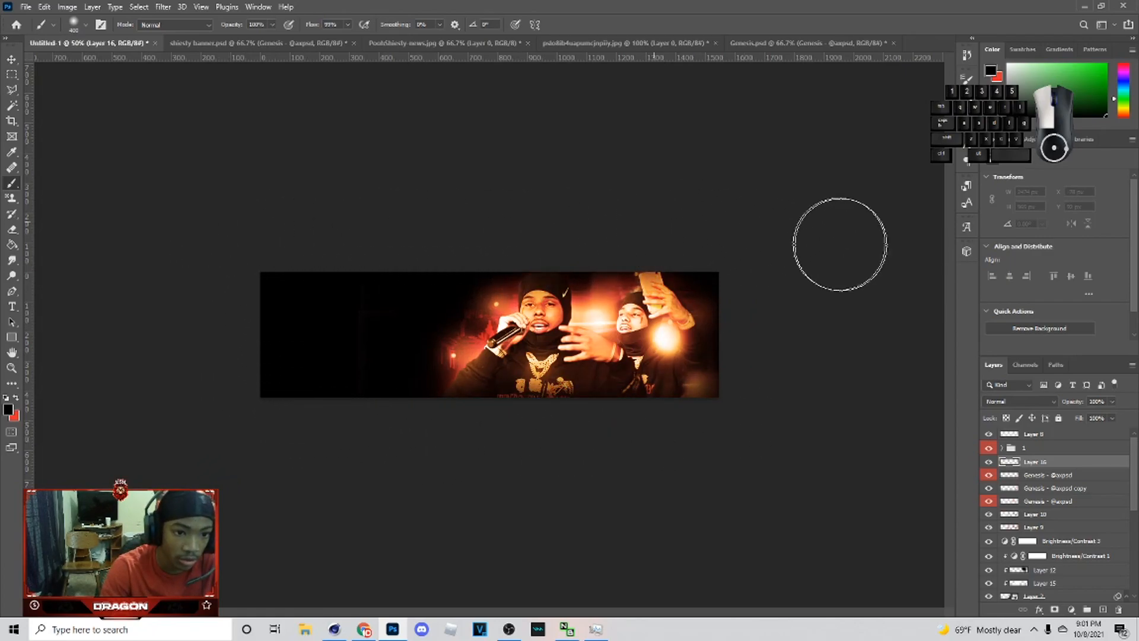
# Step: Set the shading layer's blend mode to Soft Light and its opacity to 12%
pyautogui.click(1053, 401)
pyautogui.click(1044, 468)
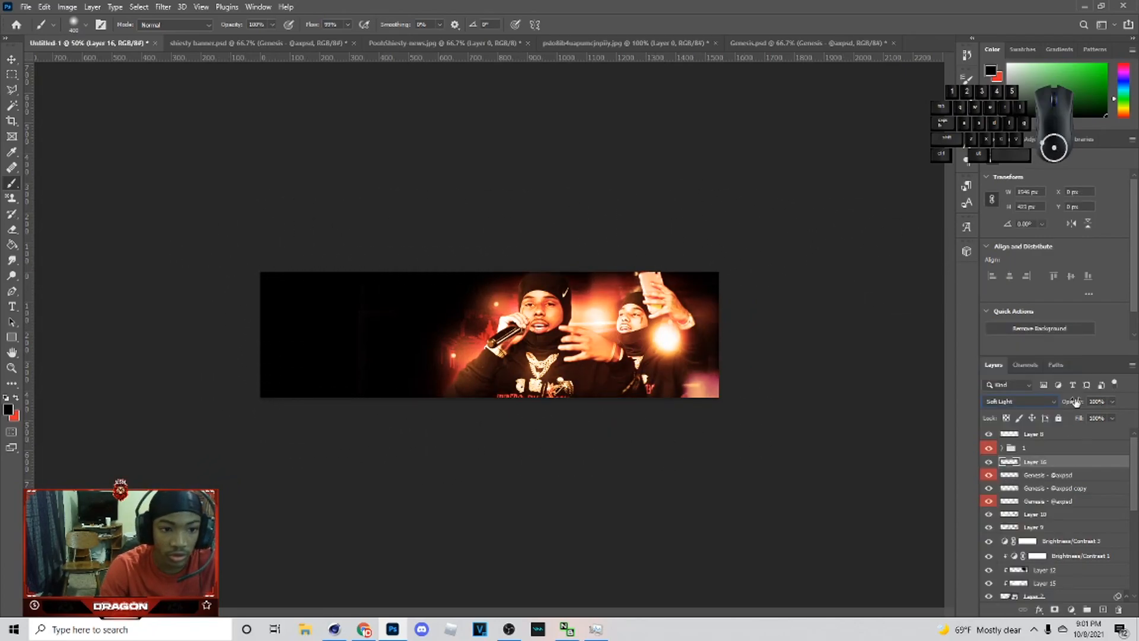
pyautogui.moveTo(1085, 415); pyautogui.dragTo(1075, 417)
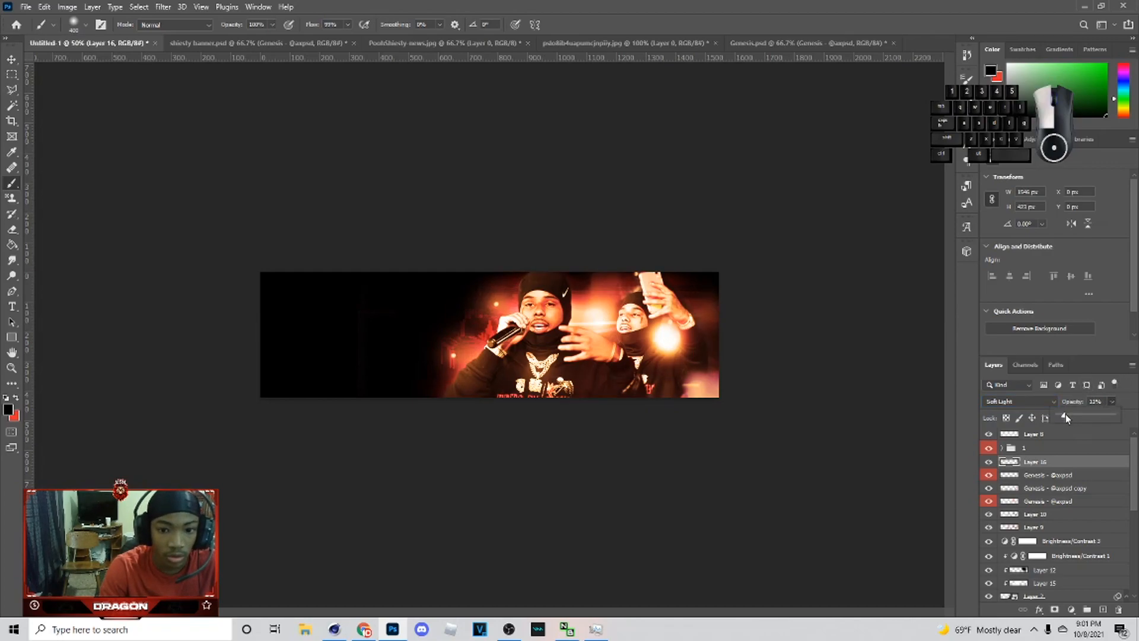
# Step: Duplicate the shading layer and set the copy's blend mode to Normal
pyautogui.hotkey('ctrl', 'j')
pyautogui.click(1008, 402)
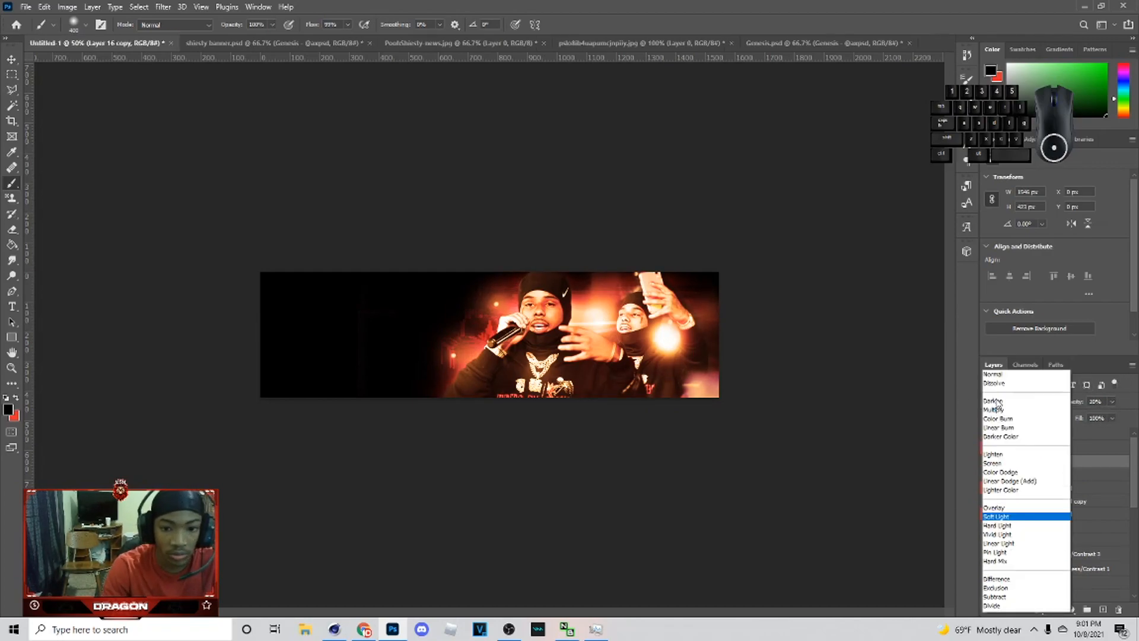
pyautogui.click(1003, 325)
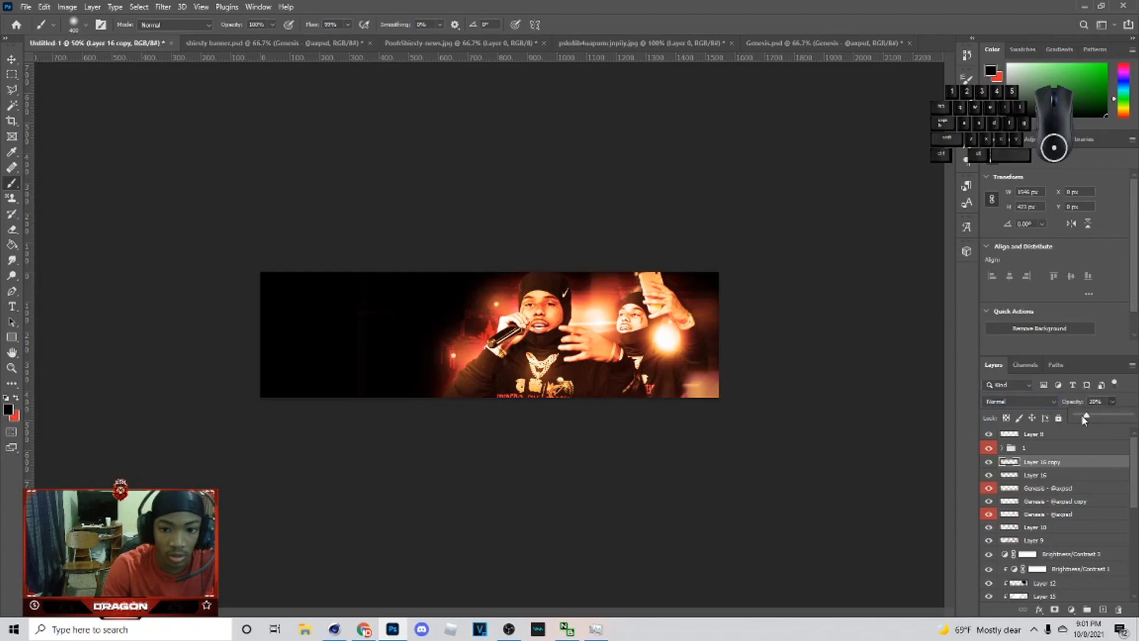
pyautogui.hotkey('ctrl', '+')
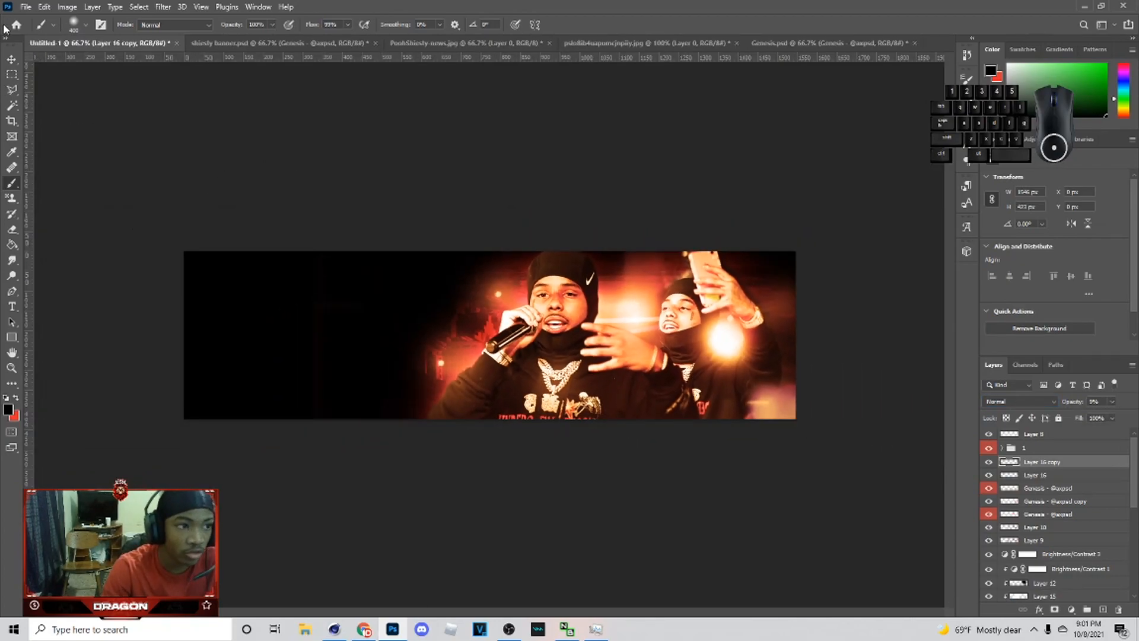
# Step: Add a new layer and try a red brush stroke across the banner's left half
pyautogui.click(11, 59)
pyautogui.click(525, 236)
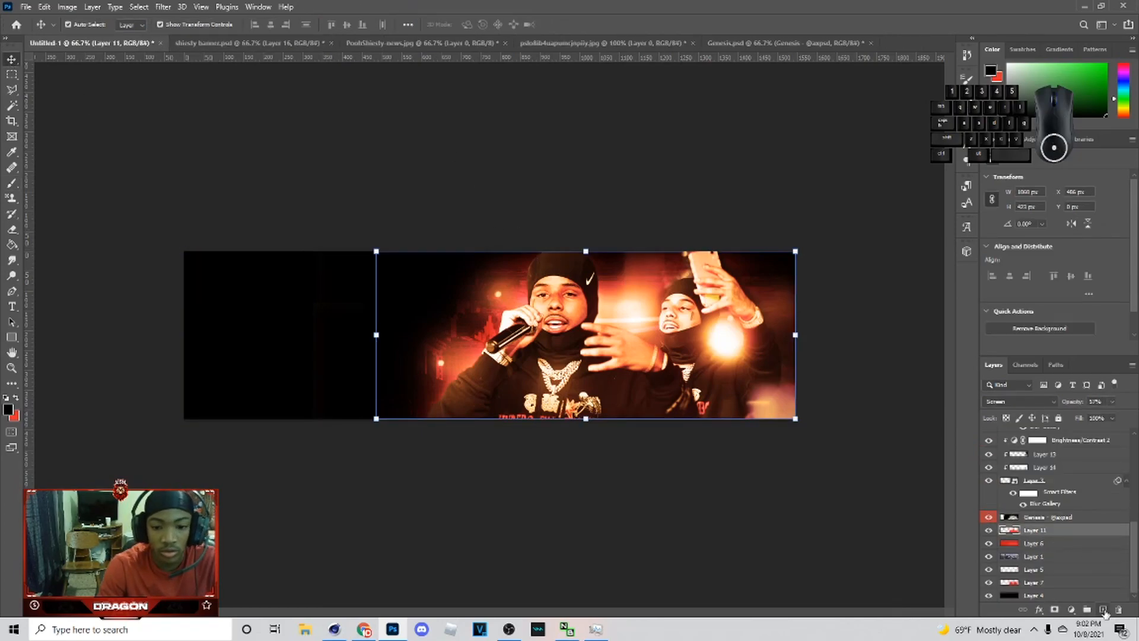
pyautogui.click(1103, 610)
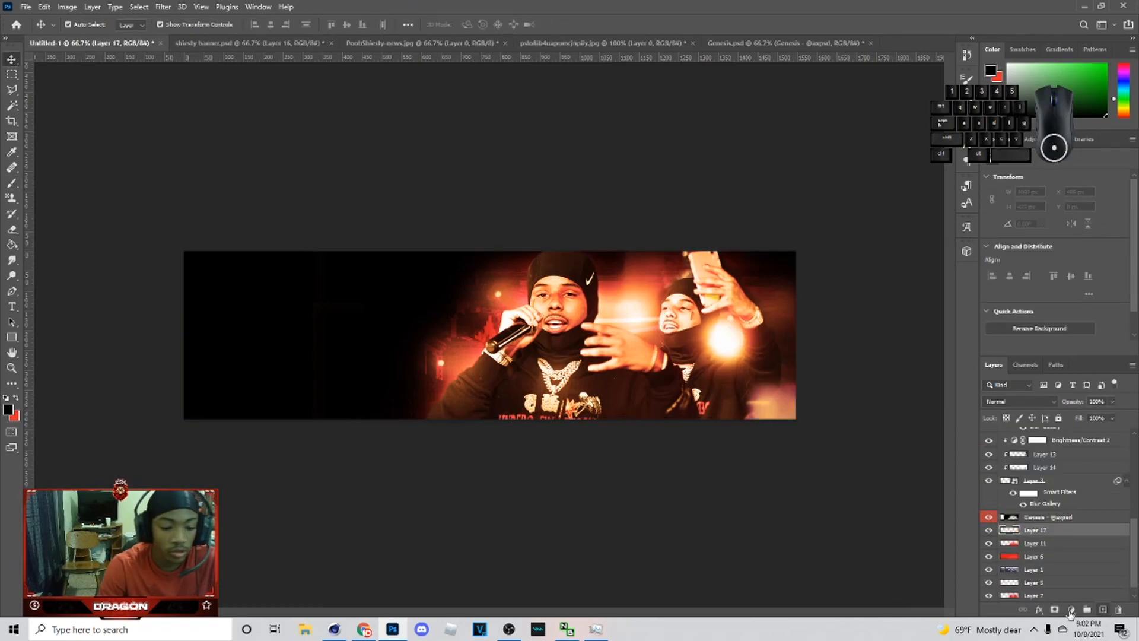
pyautogui.press('b')
pyautogui.click(16, 399)
pyautogui.press('[')
pyautogui.press('[')
pyautogui.press('[')
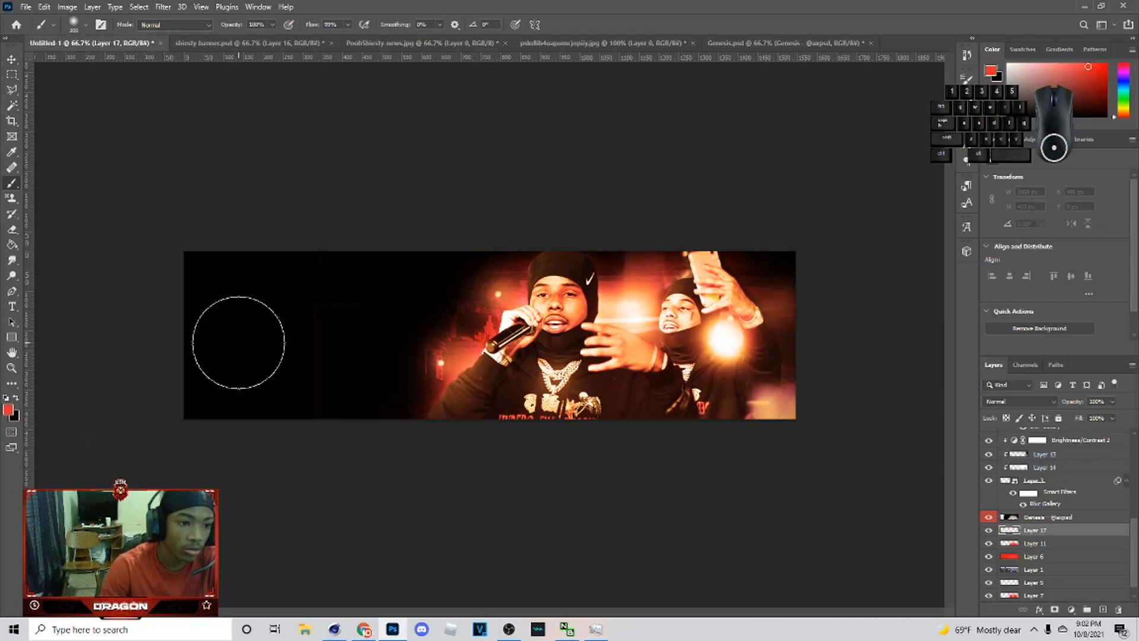
pyautogui.moveTo(224, 336)
pyautogui.mouseDown()
pyautogui.moveTo(435, 345)
pyautogui.moveTo(474, 332)
pyautogui.mouseUp()
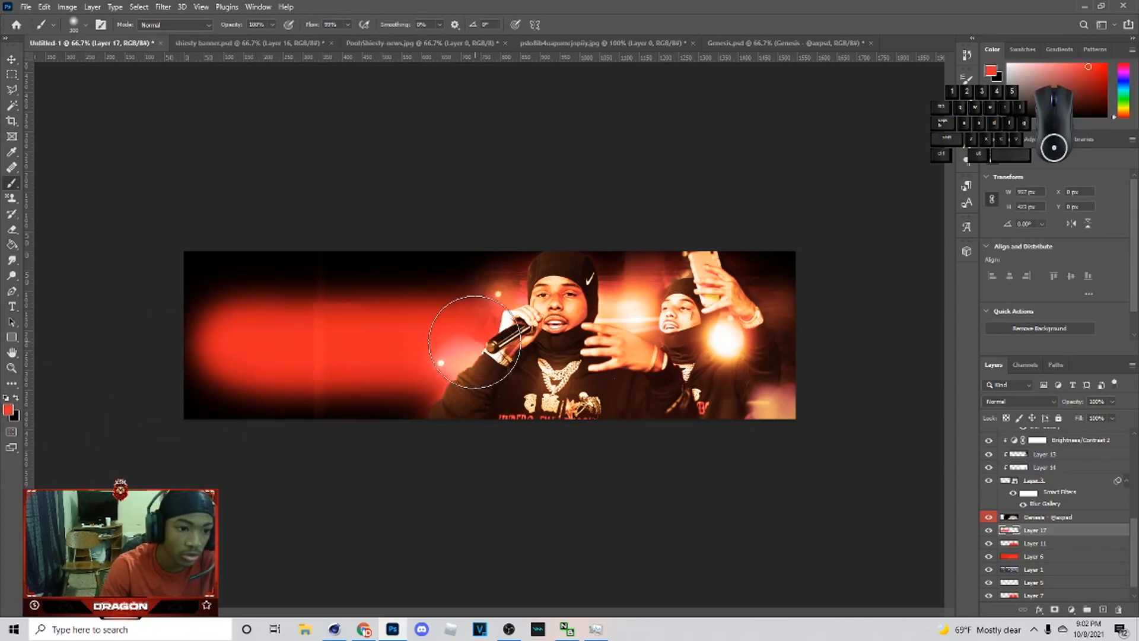
pyautogui.hotkey('ctrl', 'z')
# Step: Move the new layer down the layer stack beneath the city layers, undoing test strokes
pyautogui.moveTo(1045, 530); pyautogui.dragTo(1042, 562)
pyautogui.moveTo(246, 342); pyautogui.dragTo(313, 338)
pyautogui.hotkey('ctrl', 'z')
pyautogui.moveTo(1035, 557); pyautogui.dragTo(1028, 586)
pyautogui.moveTo(243, 333)
pyautogui.mouseDown()
pyautogui.moveTo(398, 339)
pyautogui.moveTo(484, 321)
pyautogui.mouseUp()
pyautogui.hotkey('ctrl', 'z')
# Step: Paint a red horizontal glow across the banner's left half and set the layer's opacity to 75%
pyautogui.moveTo(254, 336); pyautogui.dragTo(516, 315)
pyautogui.moveTo(246, 350); pyautogui.dragTo(522, 314)
pyautogui.hotkey('ctrl', 'z')
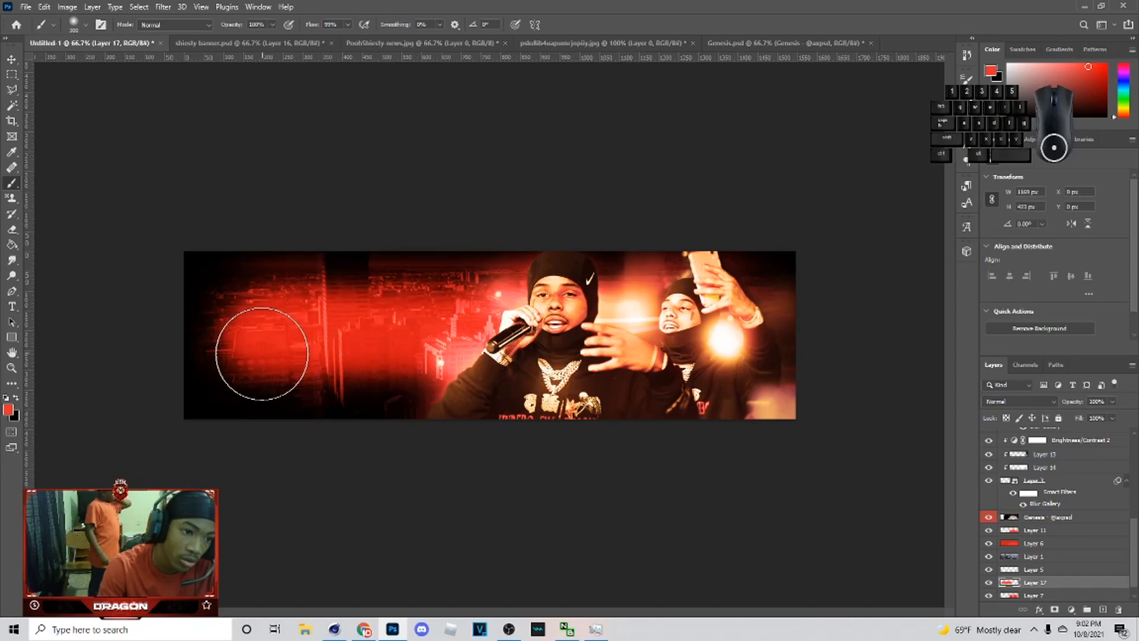
pyautogui.moveTo(259, 350)
pyautogui.mouseDown()
pyautogui.moveTo(515, 340)
pyautogui.moveTo(518, 351)
pyautogui.mouseUp()
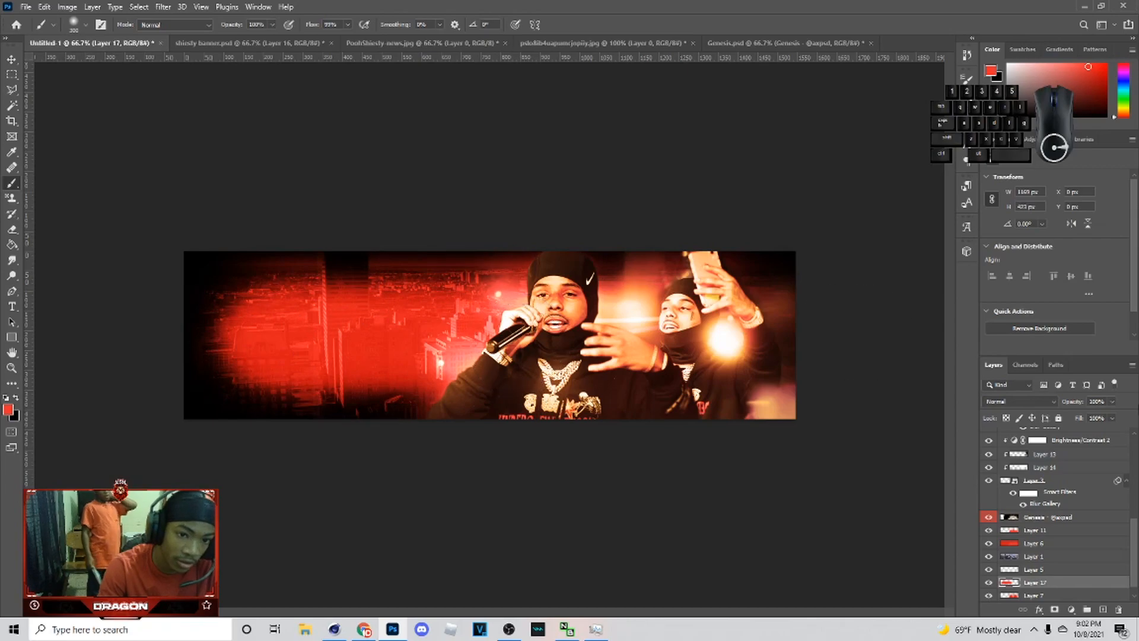
pyautogui.moveTo(1068, 417); pyautogui.dragTo(1095, 419)
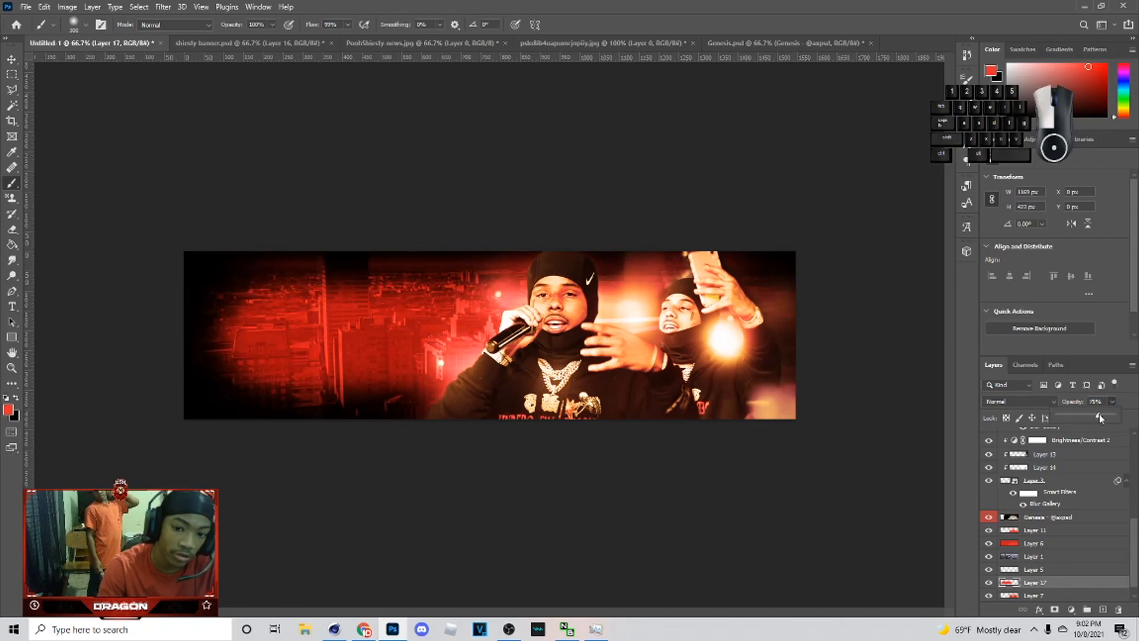
pyautogui.click(11, 60)
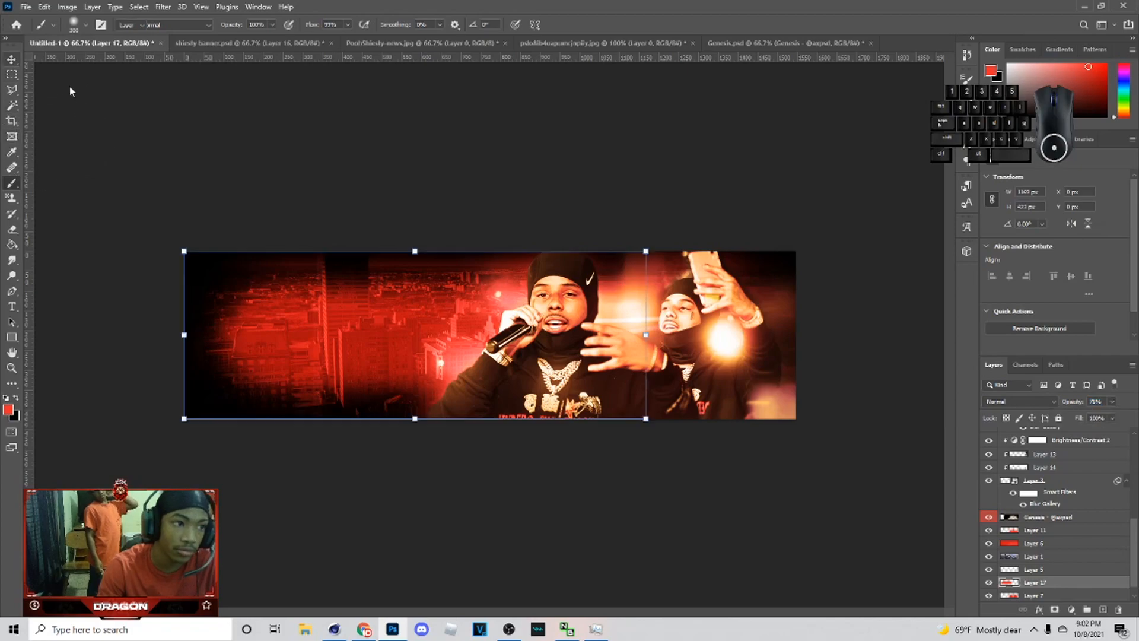
pyautogui.click(727, 333)
pyautogui.click(432, 43)
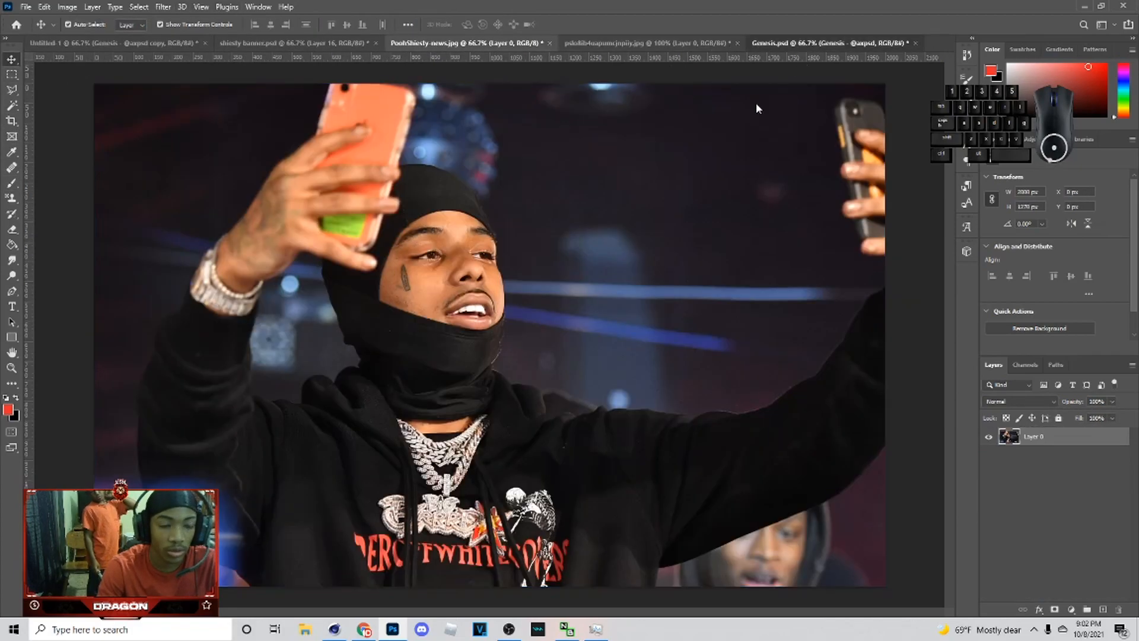
pyautogui.click(771, 43)
pyautogui.click(113, 42)
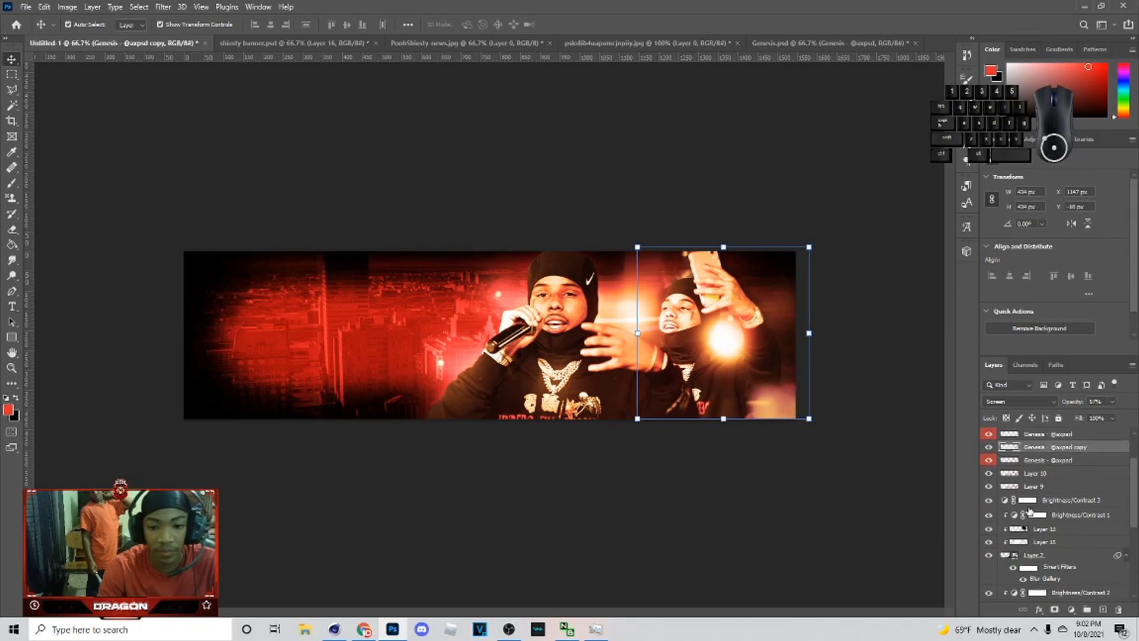
# Step: Select another Genesis flare layer and move it toward the rapper in the banner's middle
pyautogui.click(1001, 486)
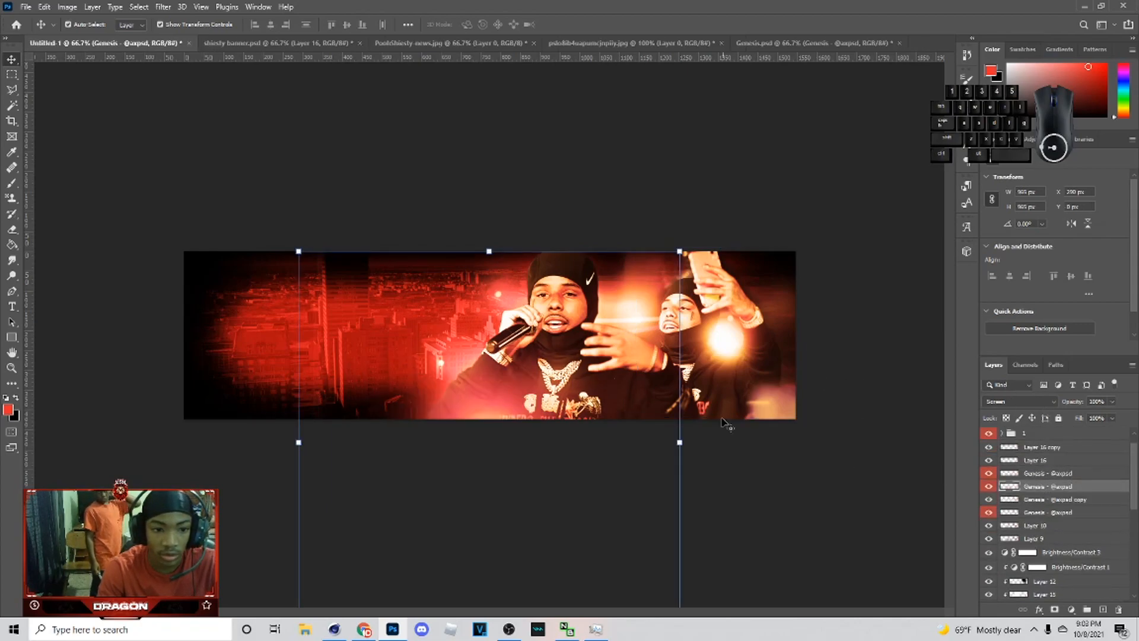
pyautogui.moveTo(525, 474); pyautogui.dragTo(508, 337)
pyautogui.moveTo(651, 333)
pyautogui.mouseDown()
pyautogui.moveTo(483, 330)
pyautogui.moveTo(561, 325)
pyautogui.moveTo(510, 347)
pyautogui.moveTo(524, 343)
pyautogui.moveTo(509, 331)
pyautogui.moveTo(510, 350)
pyautogui.moveTo(669, 328)
pyautogui.mouseUp()
pyautogui.moveTo(503, 347); pyautogui.dragTo(427, 479)
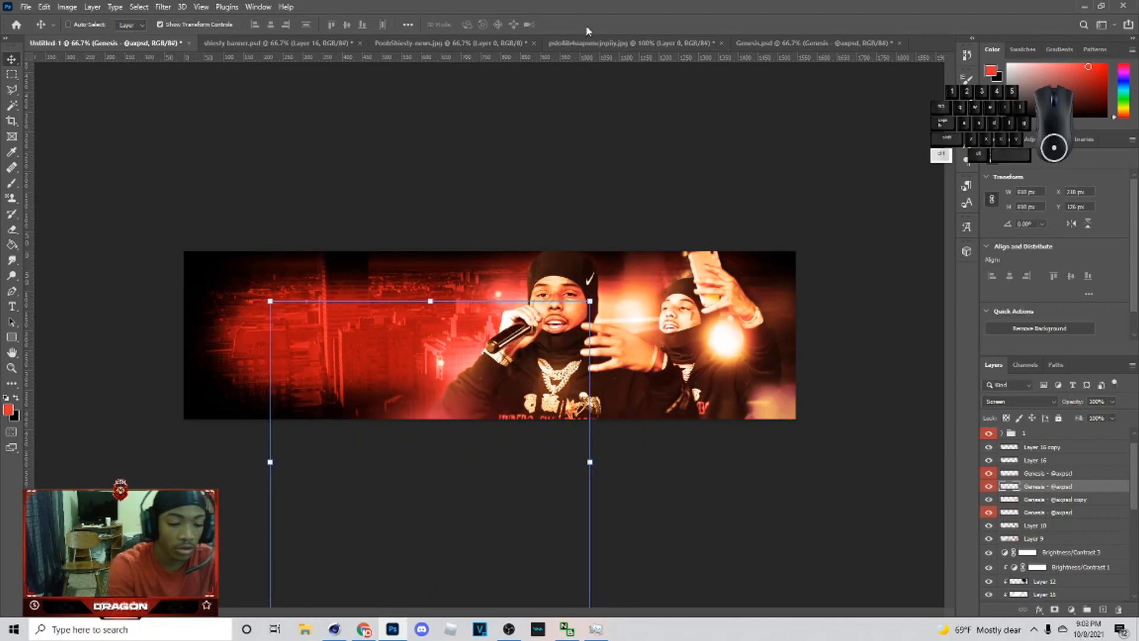
# Step: Colorize the flare red with Hue 1 and Saturation 62
pyautogui.click(587, 24)
pyautogui.hotkey('ctrl', 'u')
pyautogui.click(1043, 469)
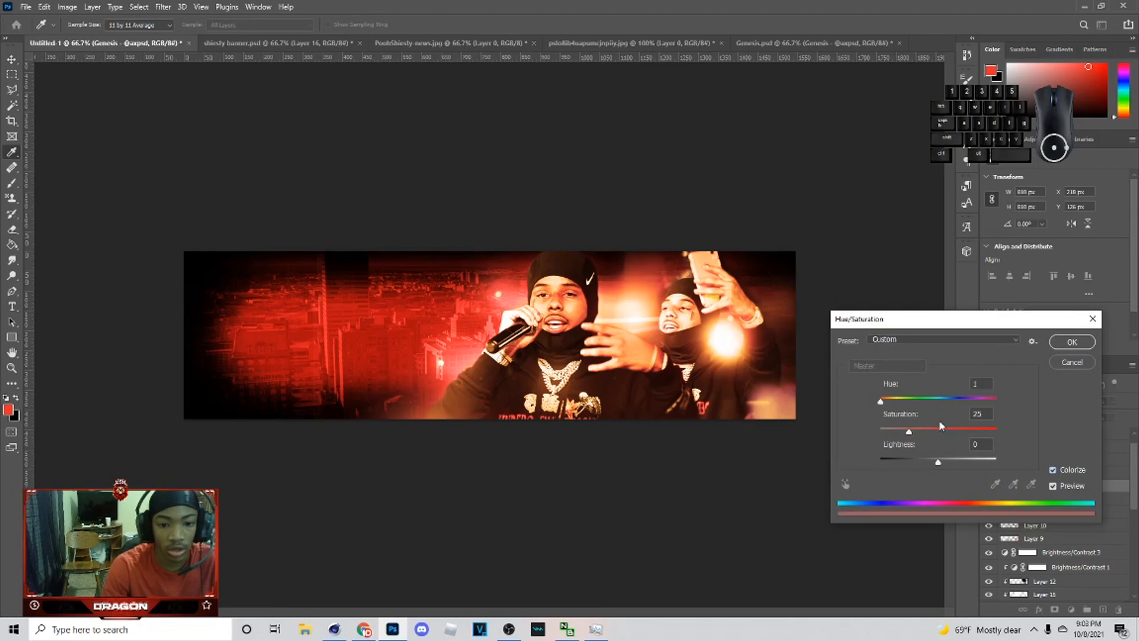
pyautogui.moveTo(962, 432); pyautogui.dragTo(971, 434)
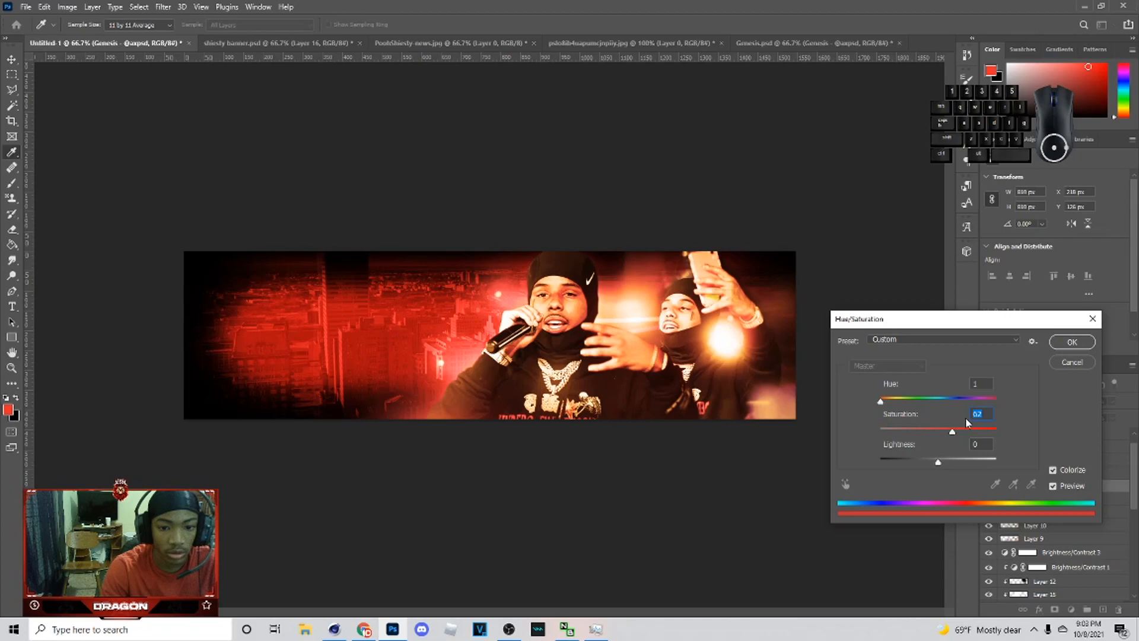
pyautogui.click(1066, 343)
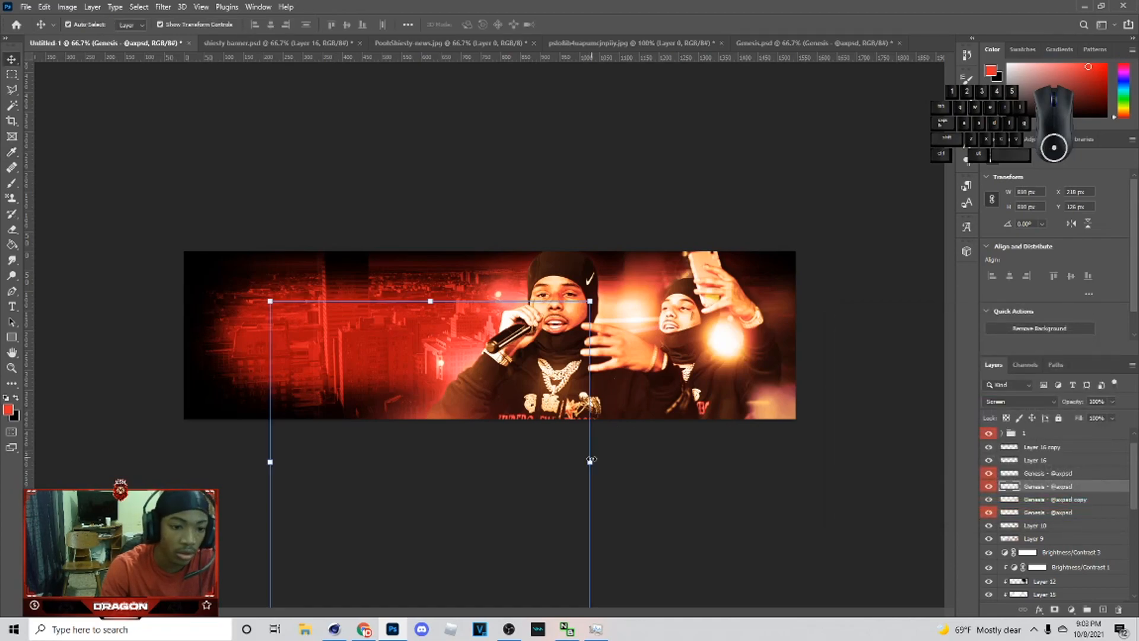
# Step: Scale the red flare down to about 44% over the rapper's chest and set its opacity to 12%
pyautogui.moveTo(590, 459); pyautogui.dragTo(601, 399)
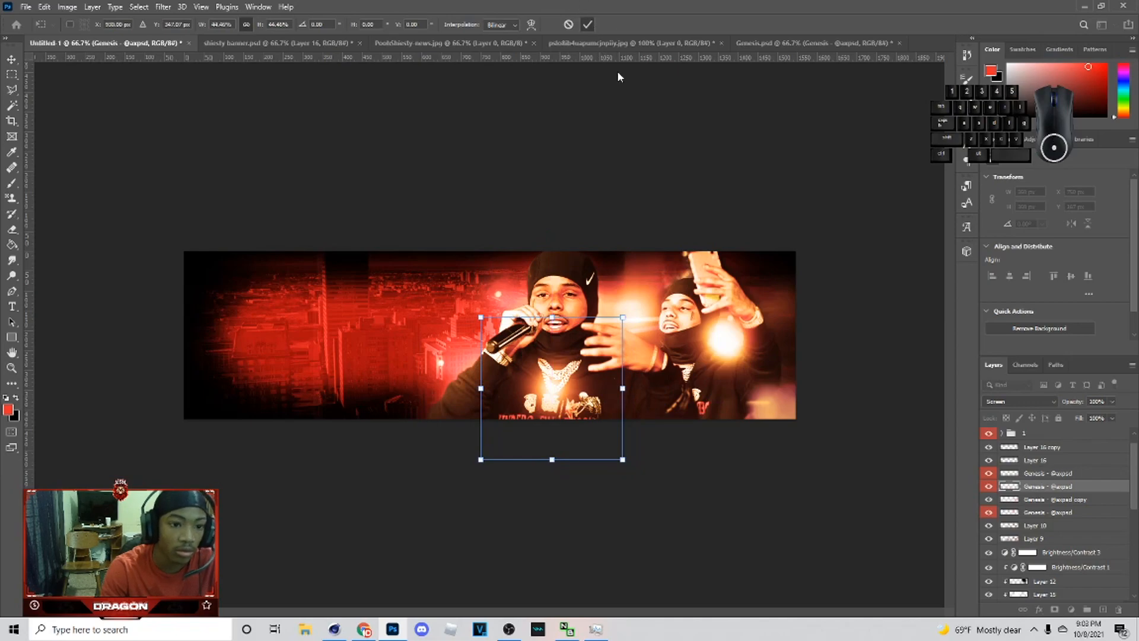
pyautogui.press('Return')
pyautogui.click(1112, 401)
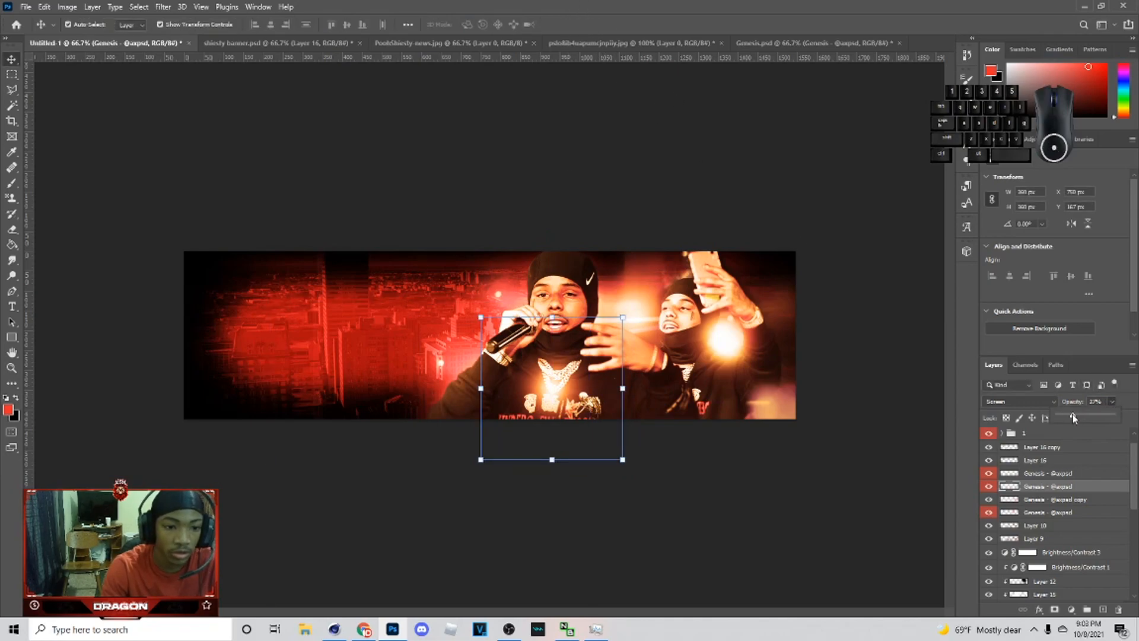
pyautogui.moveTo(1074, 417); pyautogui.dragTo(1070, 417)
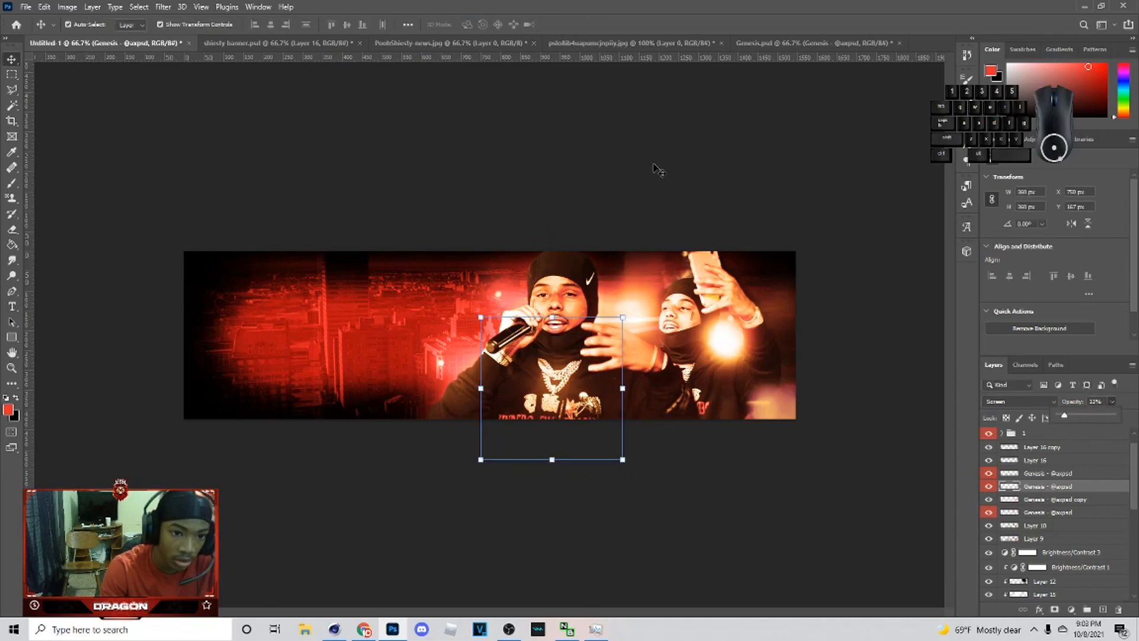
# Step: Add white script text "Pooh" in the Amertha font at 60.41 pt over the banner's left side
pyautogui.click(638, 189)
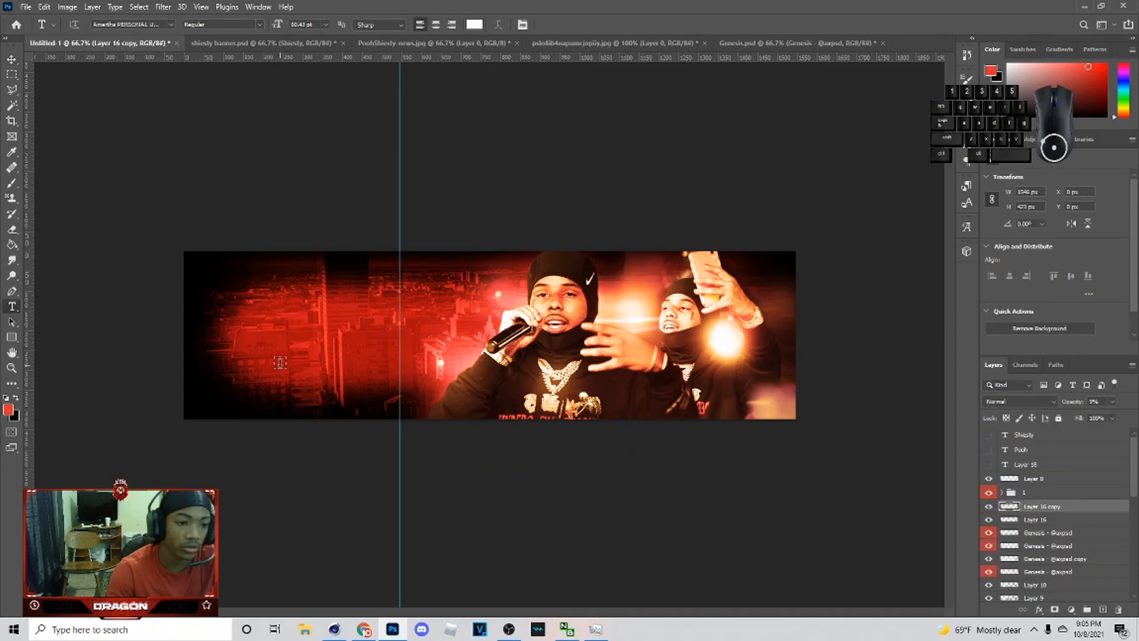
pyautogui.rightClick(12, 308)
pyautogui.click(82, 310)
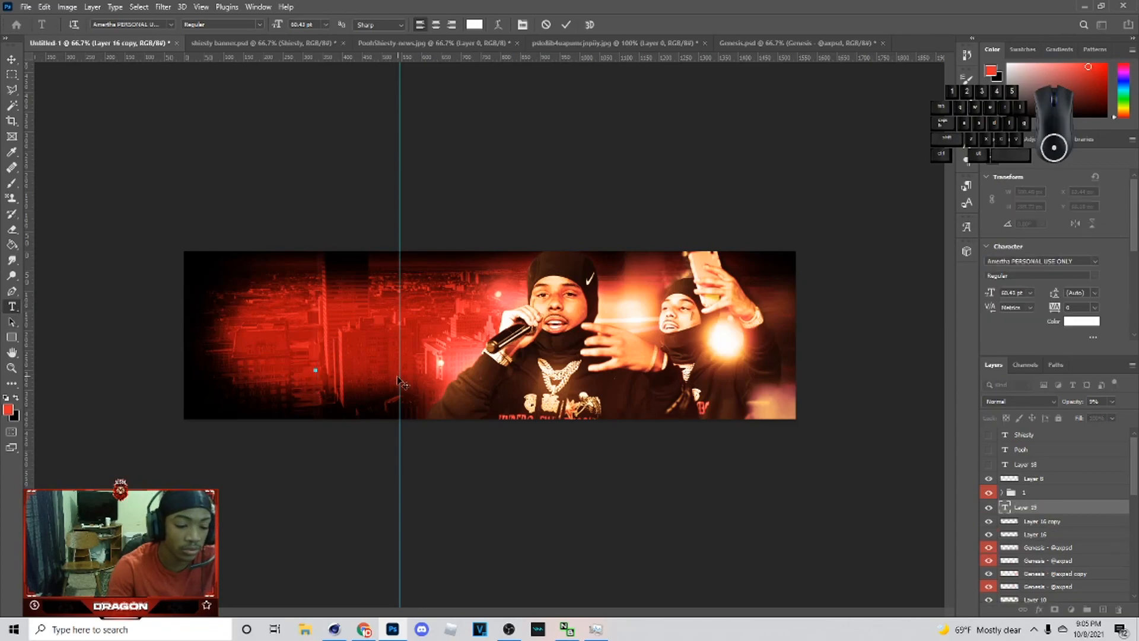
pyautogui.write('poo')
pyautogui.press('BackSpace')
pyautogui.press('BackSpace')
pyautogui.press('BackSpace')
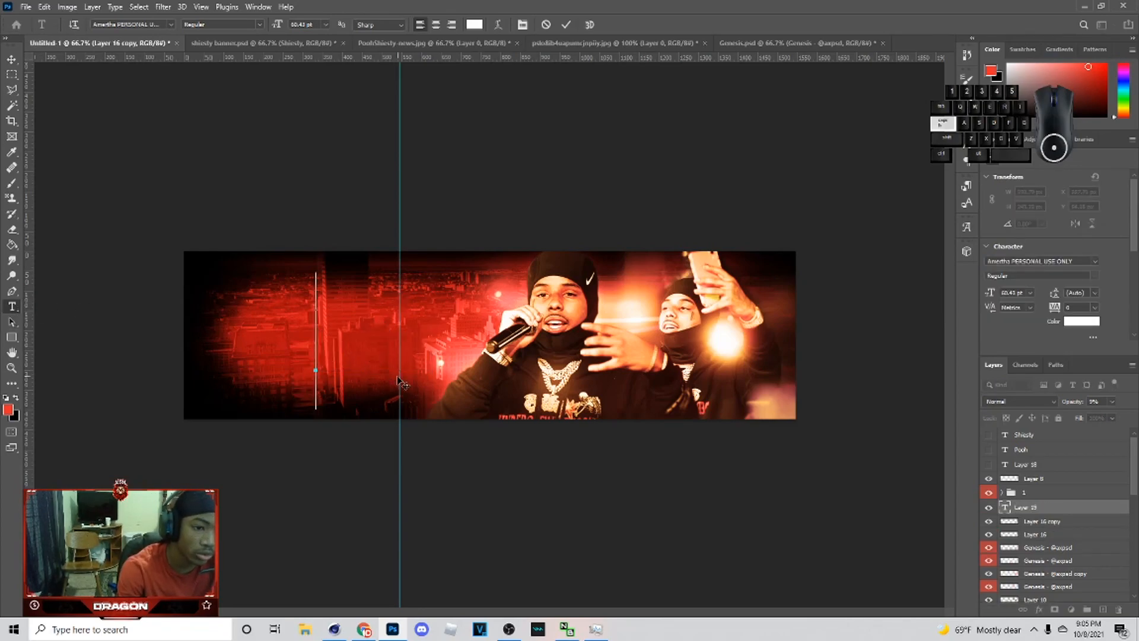
pyautogui.write('Poh')
pyautogui.press('BackSpace')
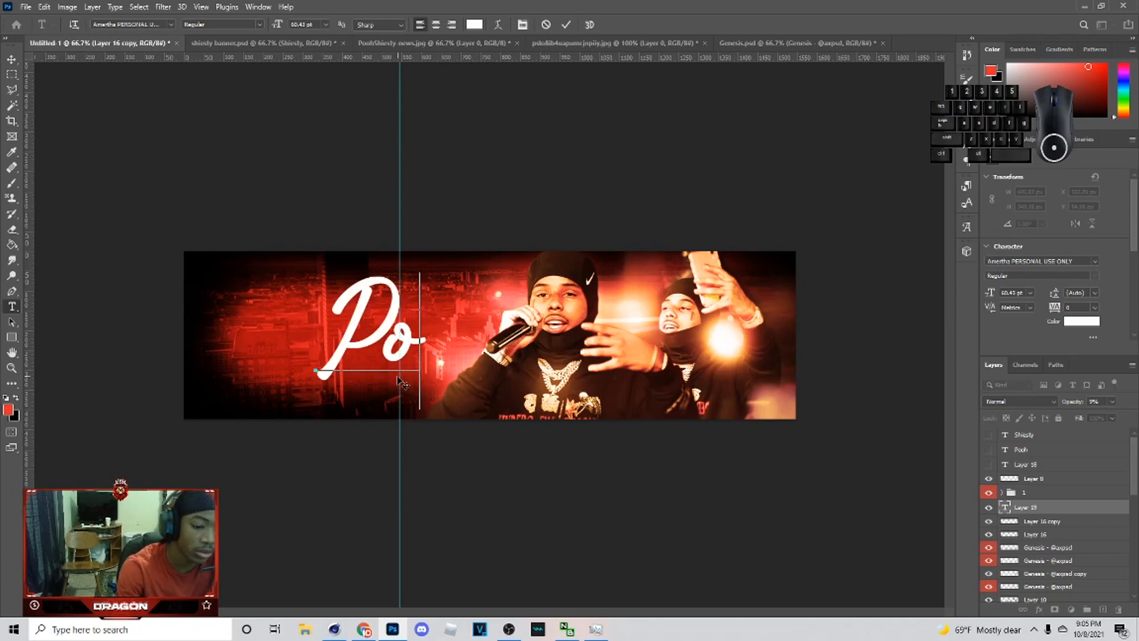
pyautogui.write('oh')
pyautogui.hotkey('ctrl', 'Return')
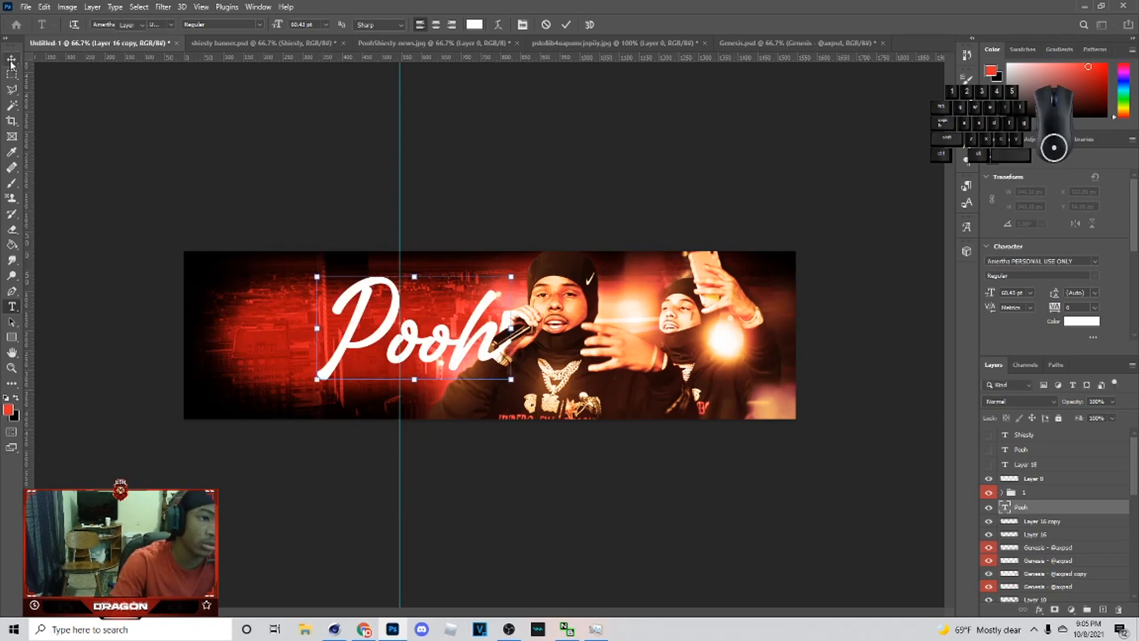
# Step: Duplicate the Pooh text and move the copy below the original
pyautogui.press('v')
pyautogui.hotkey('ctrl', 'j')
pyautogui.moveTo(386, 337); pyautogui.dragTo(377, 425)
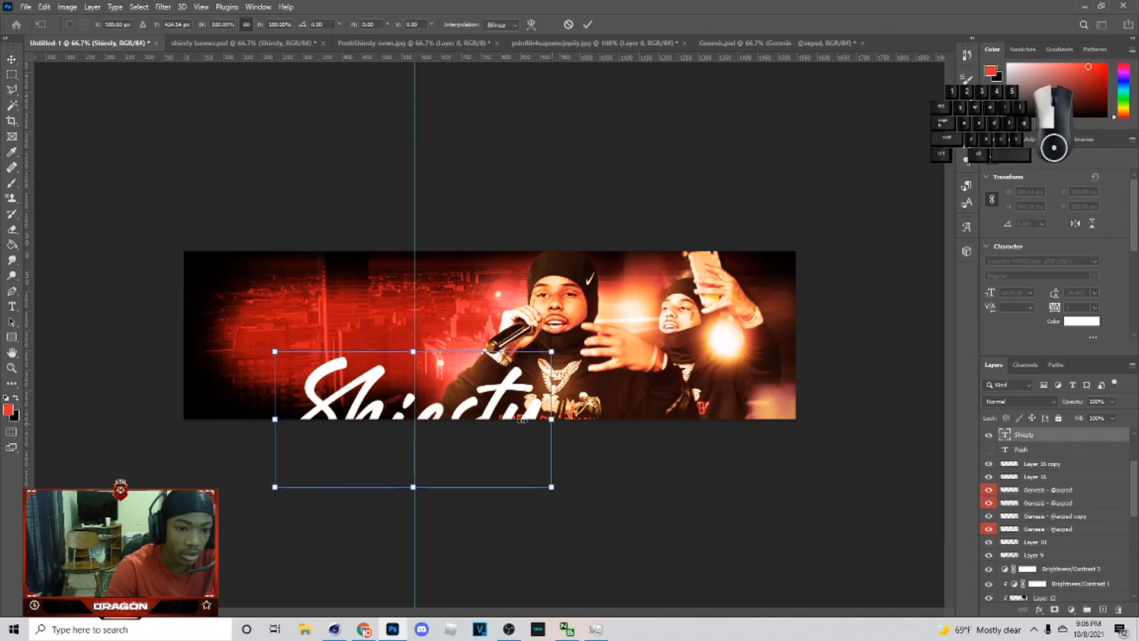
pyautogui.moveTo(552, 419); pyautogui.dragTo(473, 419)
# Step: Scale the text copy, now reading "Shiesty", to about 75% and place it on the banner's left side
pyautogui.moveTo(383, 431); pyautogui.dragTo(355, 363)
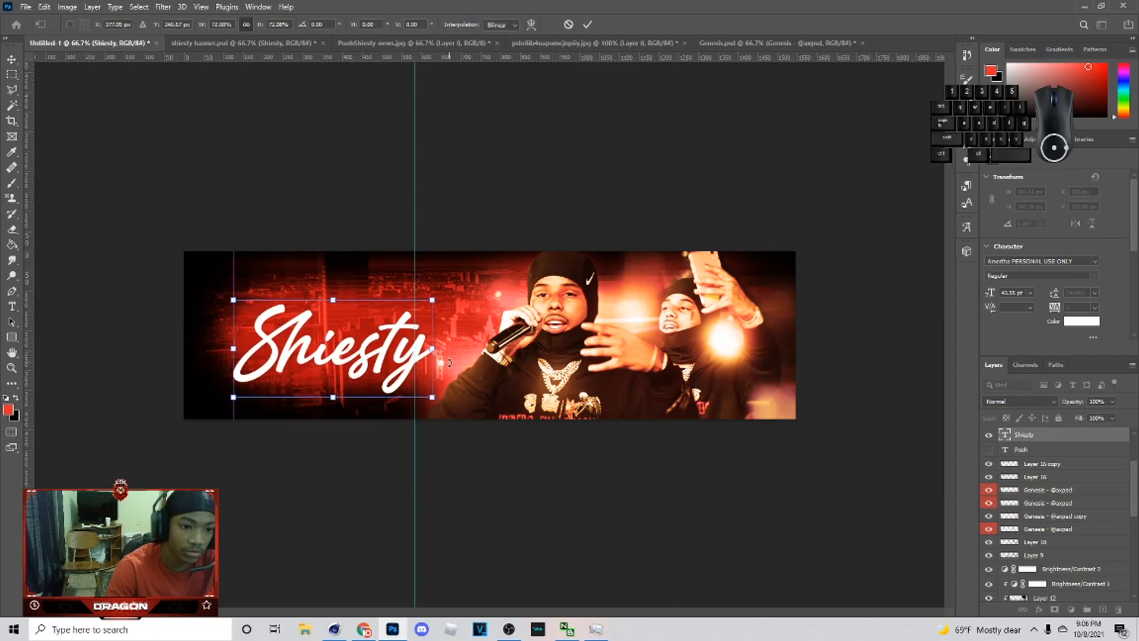
pyautogui.moveTo(436, 349); pyautogui.dragTo(388, 369)
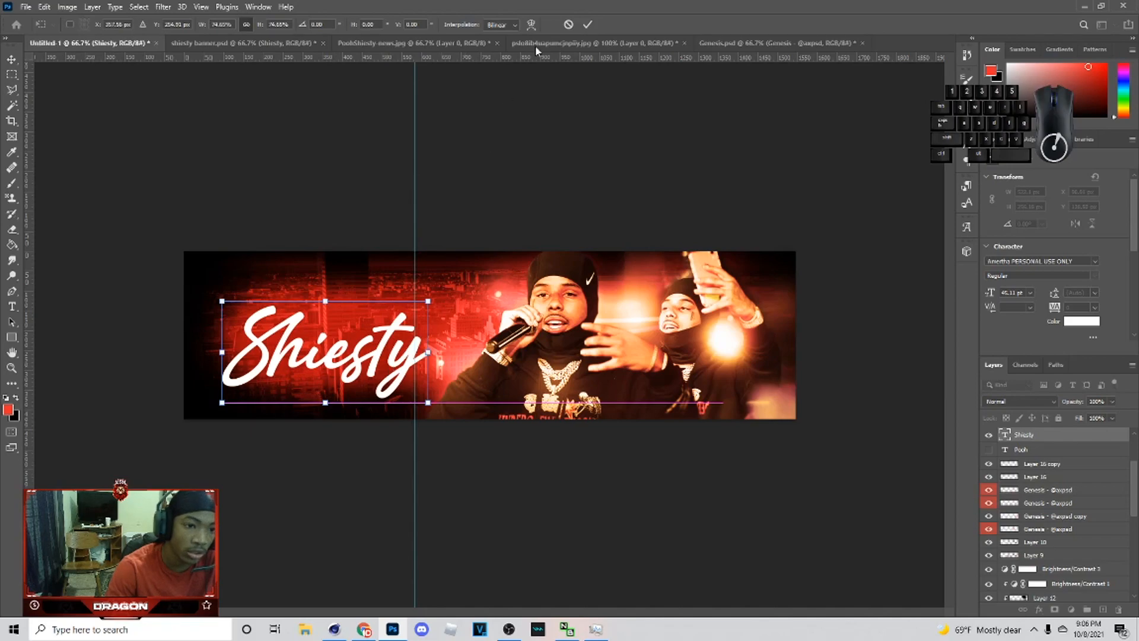
pyautogui.click(587, 24)
# Step: Scale the Pooh text to about 50% and move it above the Shiesty text
pyautogui.click(988, 449)
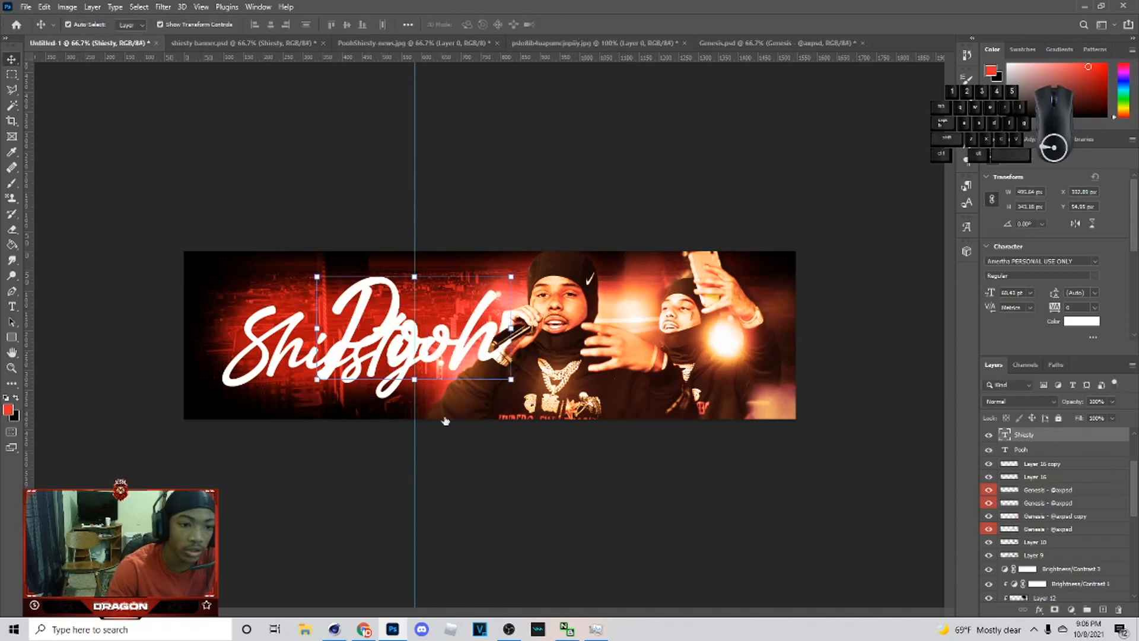
pyautogui.click(1044, 449)
pyautogui.click(514, 333)
pyautogui.moveTo(515, 333); pyautogui.dragTo(427, 338)
pyautogui.moveTo(368, 345); pyautogui.dragTo(374, 300)
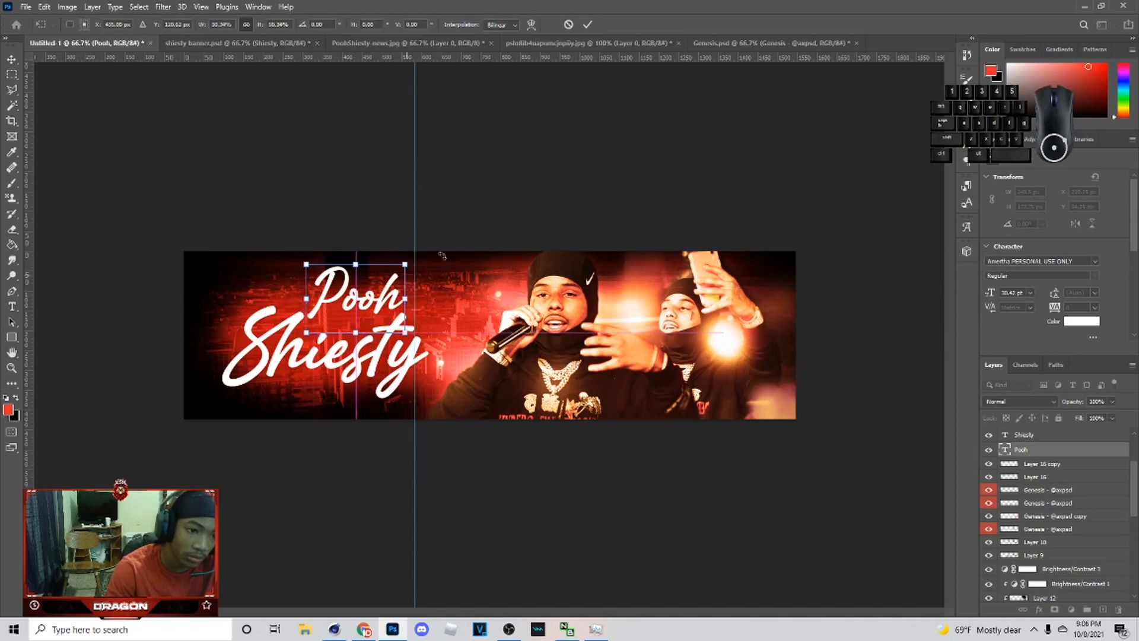
pyautogui.click(588, 25)
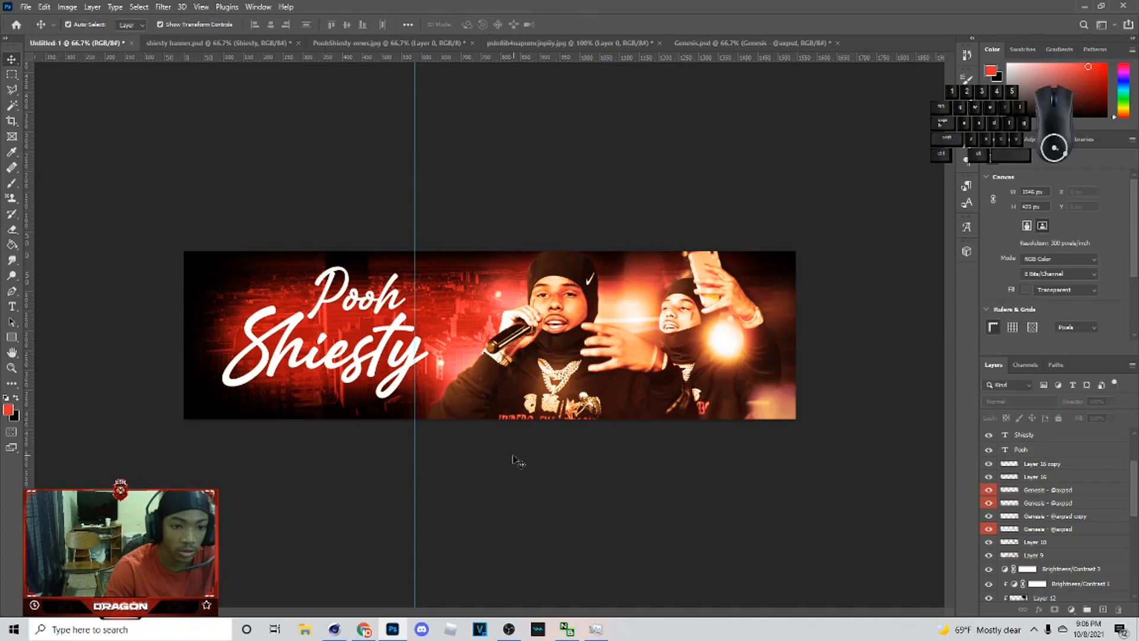
# Step: Open the Shiesty text's layer style and change the color of a stop in its Gradient Overlay
pyautogui.click(244, 42)
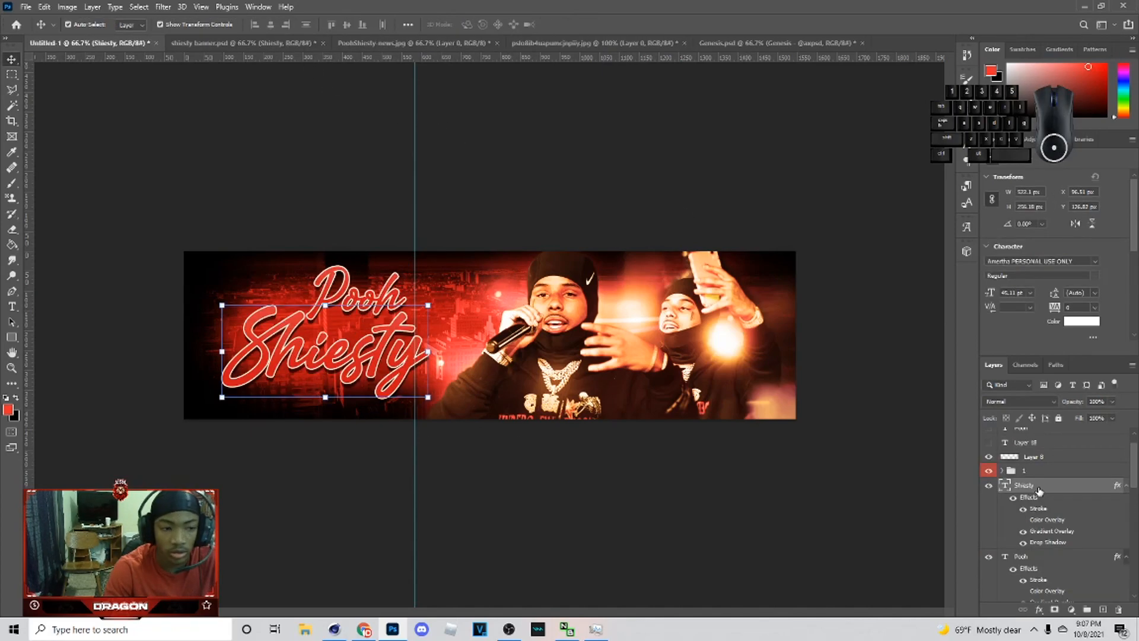
pyautogui.rightClick(1037, 487)
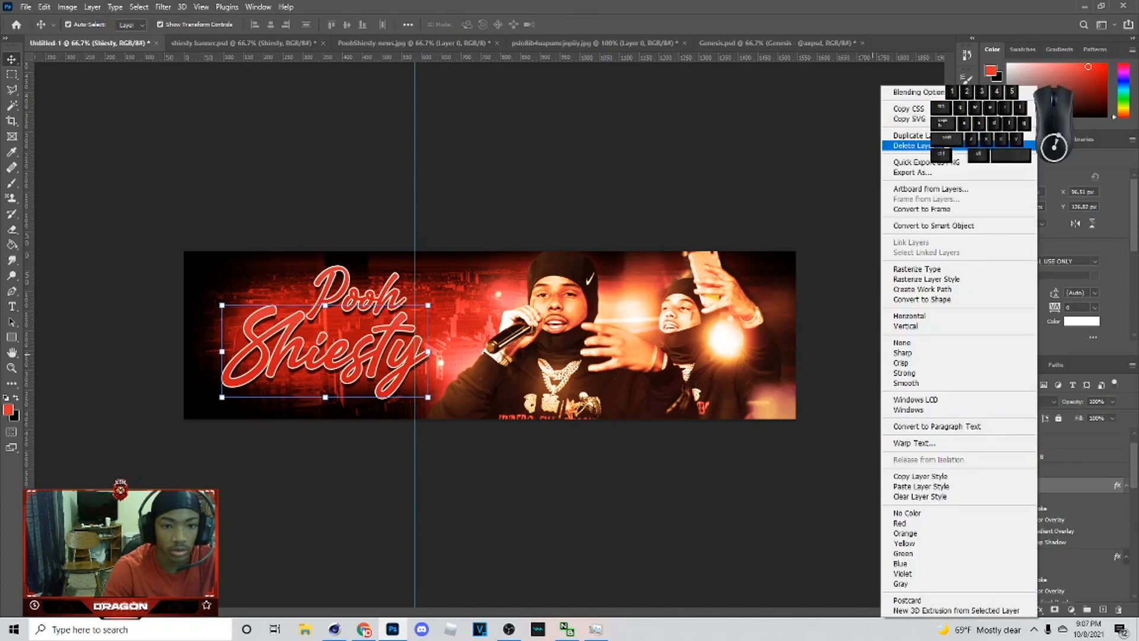
pyautogui.click(921, 93)
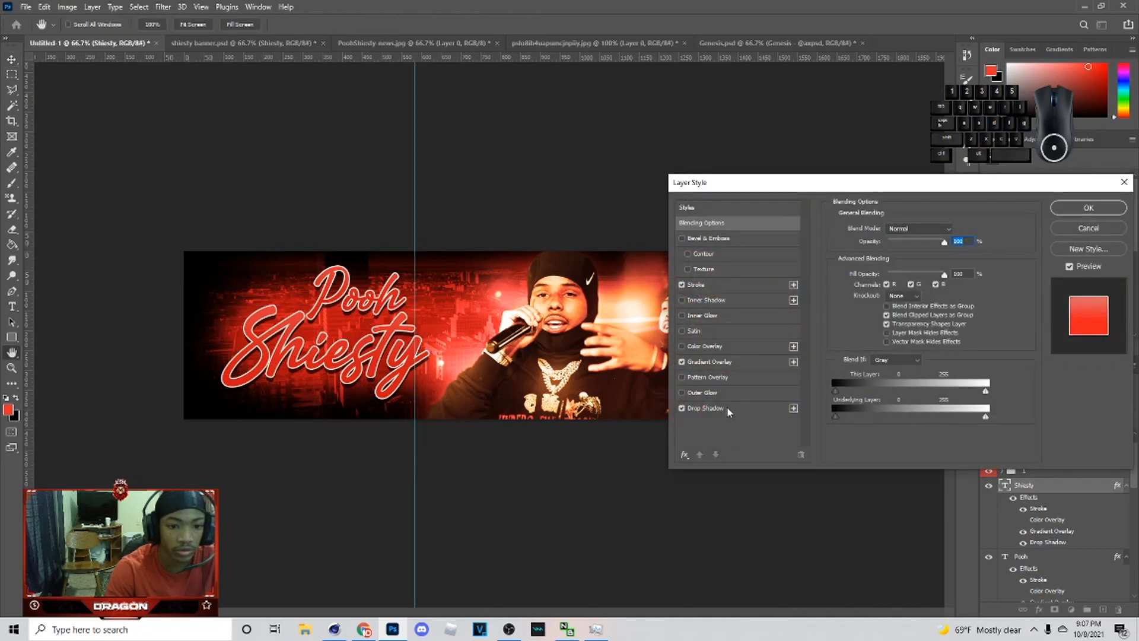
pyautogui.click(727, 408)
pyautogui.click(724, 363)
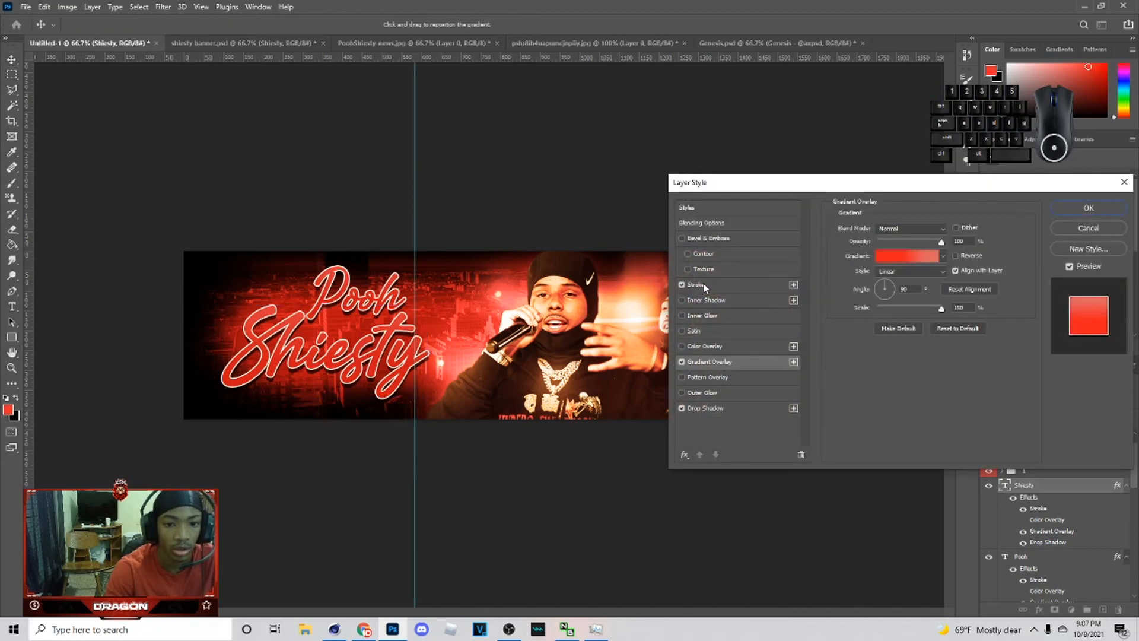
pyautogui.click(907, 259)
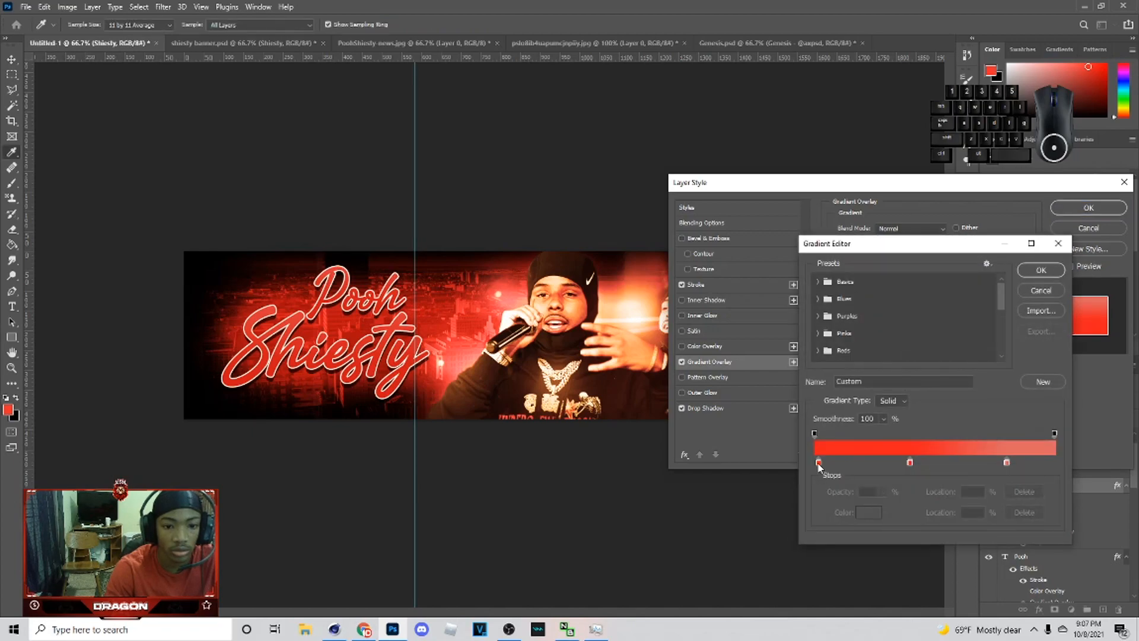
pyautogui.click(910, 464)
pyautogui.click(858, 513)
pyautogui.click(1015, 212)
pyautogui.click(868, 511)
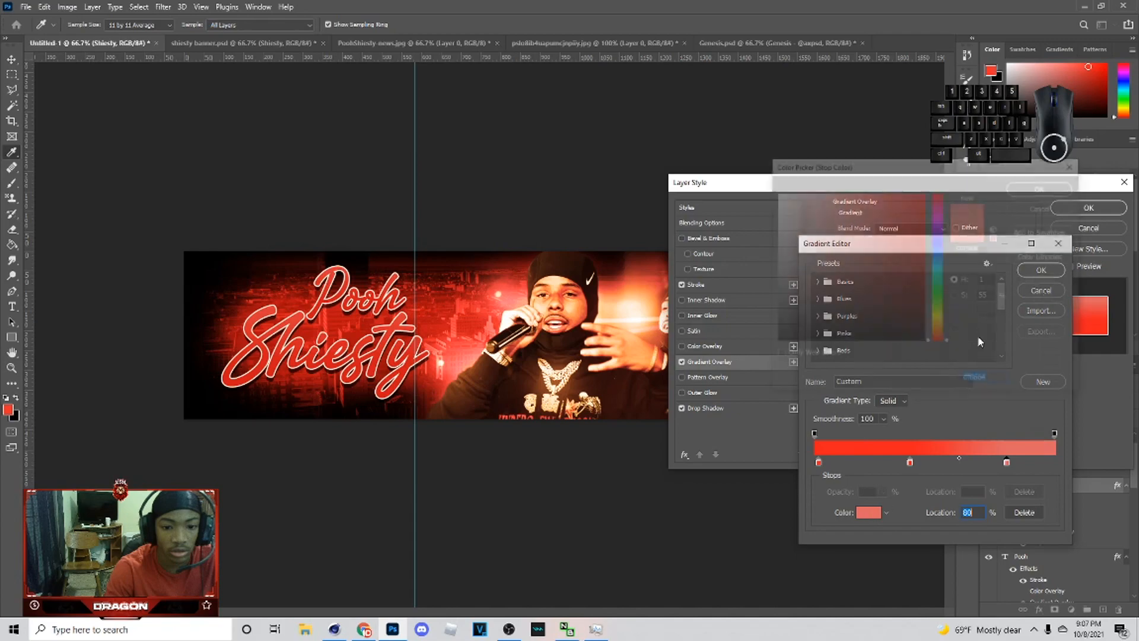
pyautogui.click(1059, 206)
pyautogui.click(1041, 270)
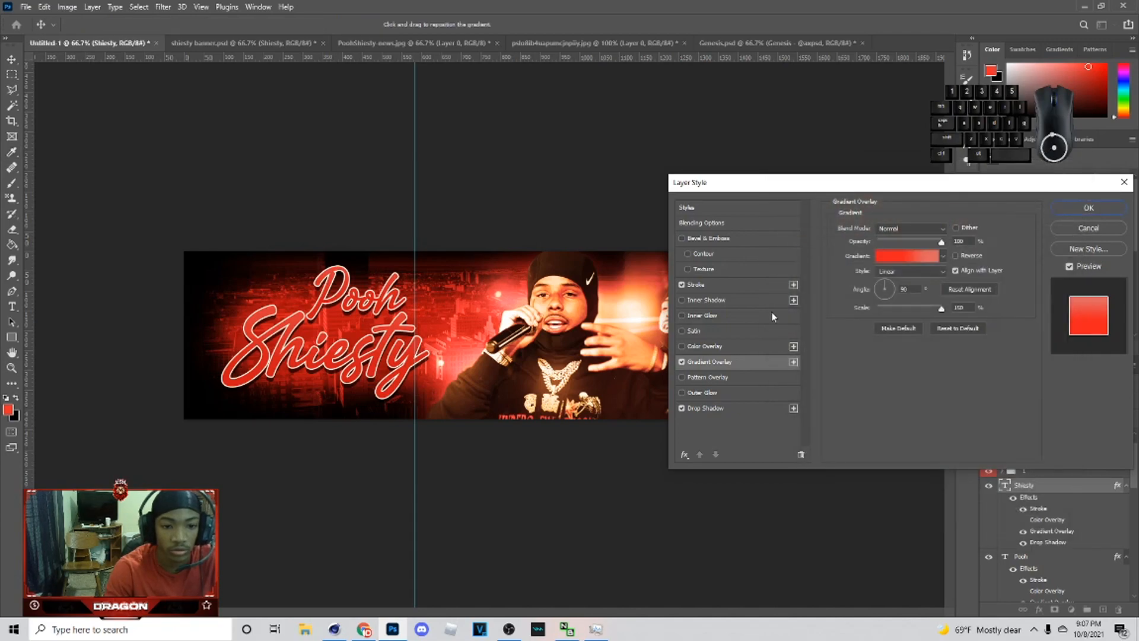
pyautogui.click(753, 286)
pyautogui.click(1088, 208)
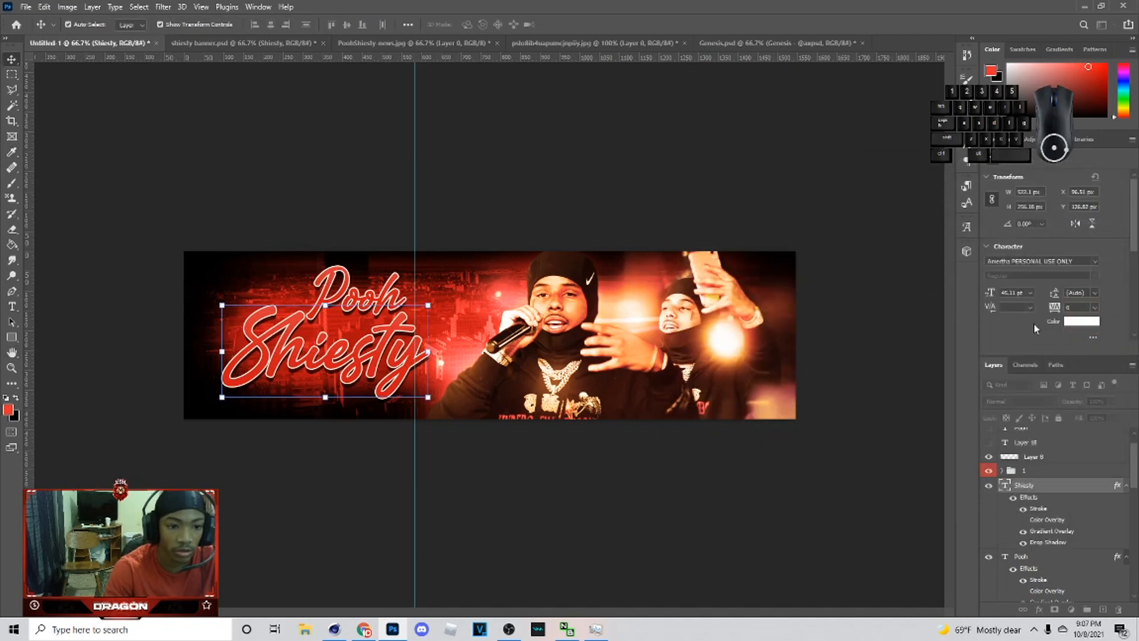
# Step: Shrink the Pooh text to about 74% and reposition it above Shiesty
pyautogui.click(996, 554)
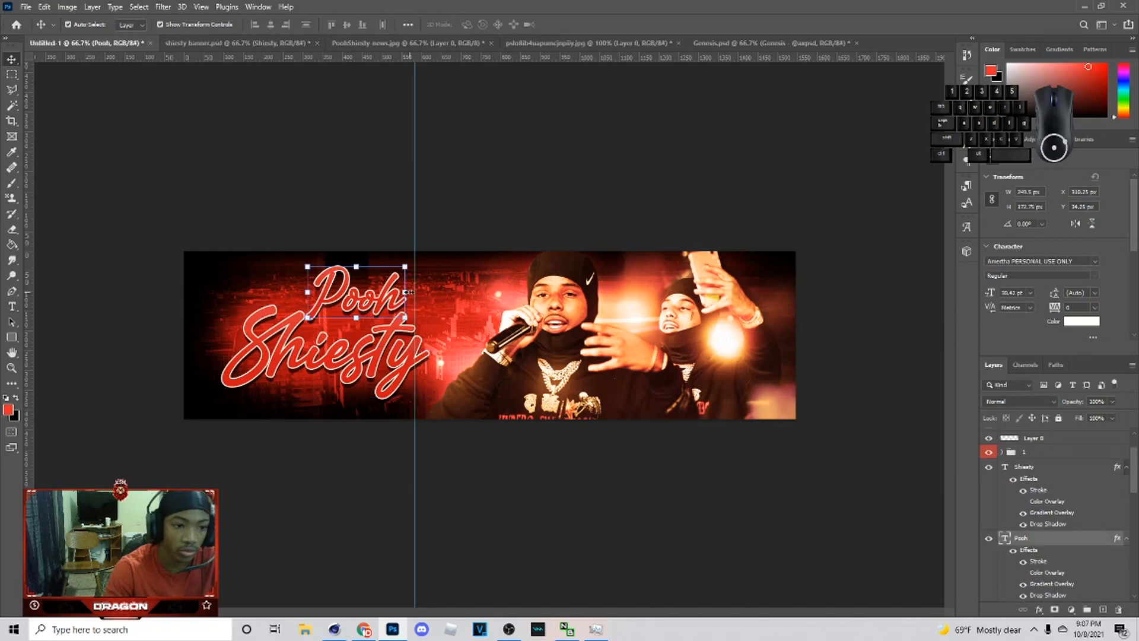
pyautogui.moveTo(373, 296)
pyautogui.mouseDown()
pyautogui.moveTo(356, 299)
pyautogui.moveTo(383, 299)
pyautogui.mouseUp()
pyautogui.moveTo(340, 303); pyautogui.dragTo(356, 326)
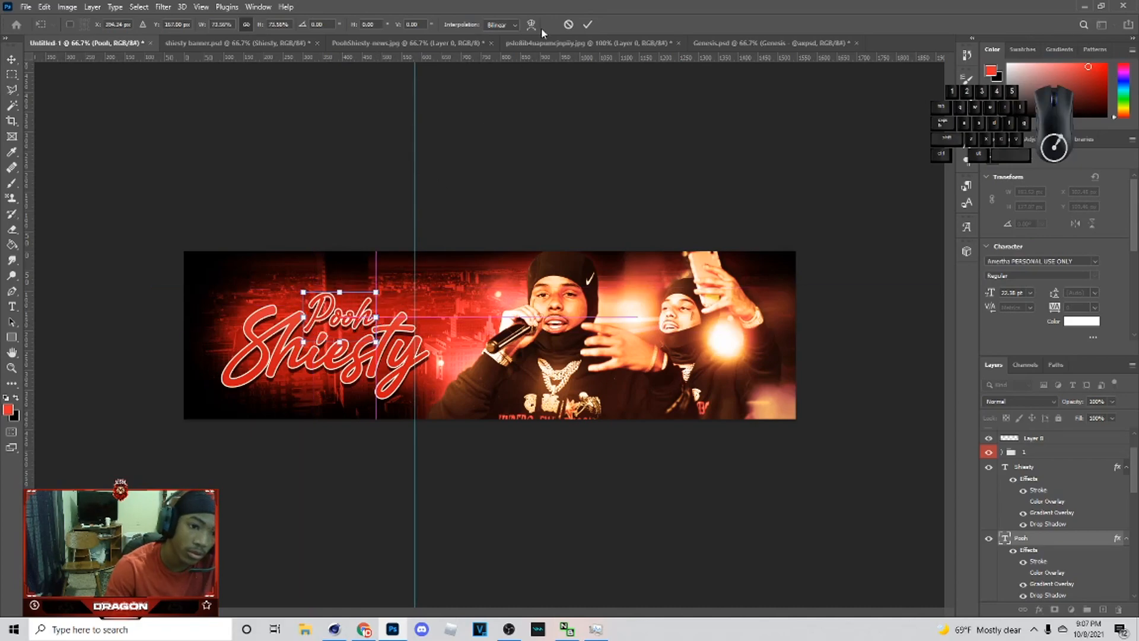
pyautogui.click(587, 26)
# Step: Transform both title text layers together, shifting them slightly left
pyautogui.keyDown('ctrl'); pyautogui.click(1048, 467); pyautogui.keyUp('ctrl')
pyautogui.hotkey('ctrl', 't')
pyautogui.moveTo(366, 366); pyautogui.dragTo(360, 356)
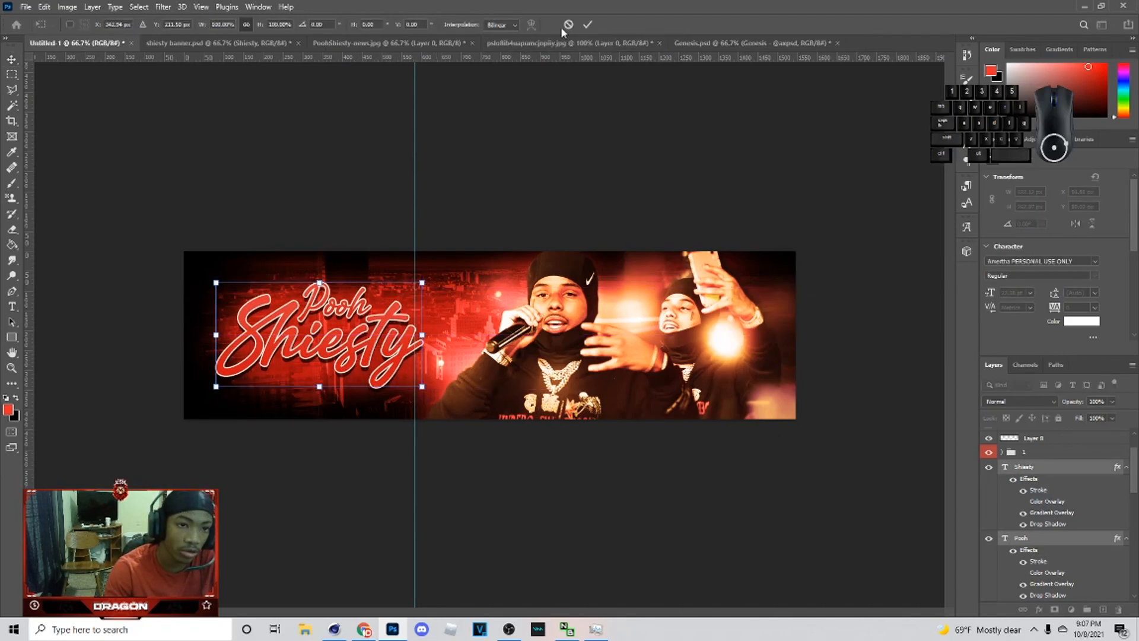
pyautogui.click(589, 24)
# Step: Select a thin rectangle below the title and fill it with red on a new layer
pyautogui.click(621, 185)
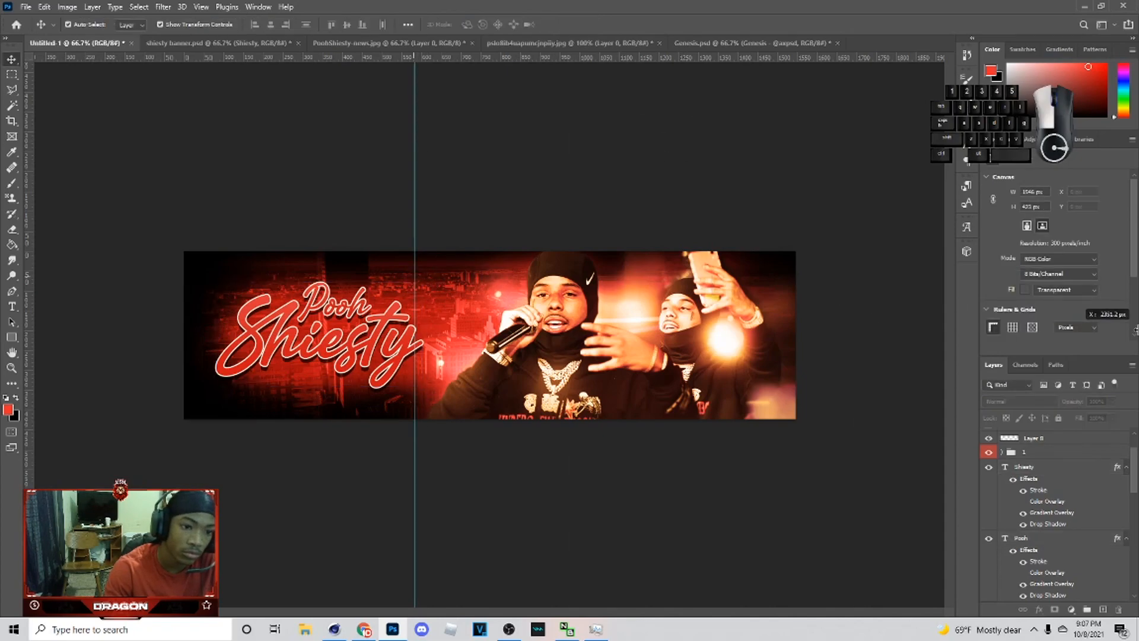
pyautogui.click(12, 74)
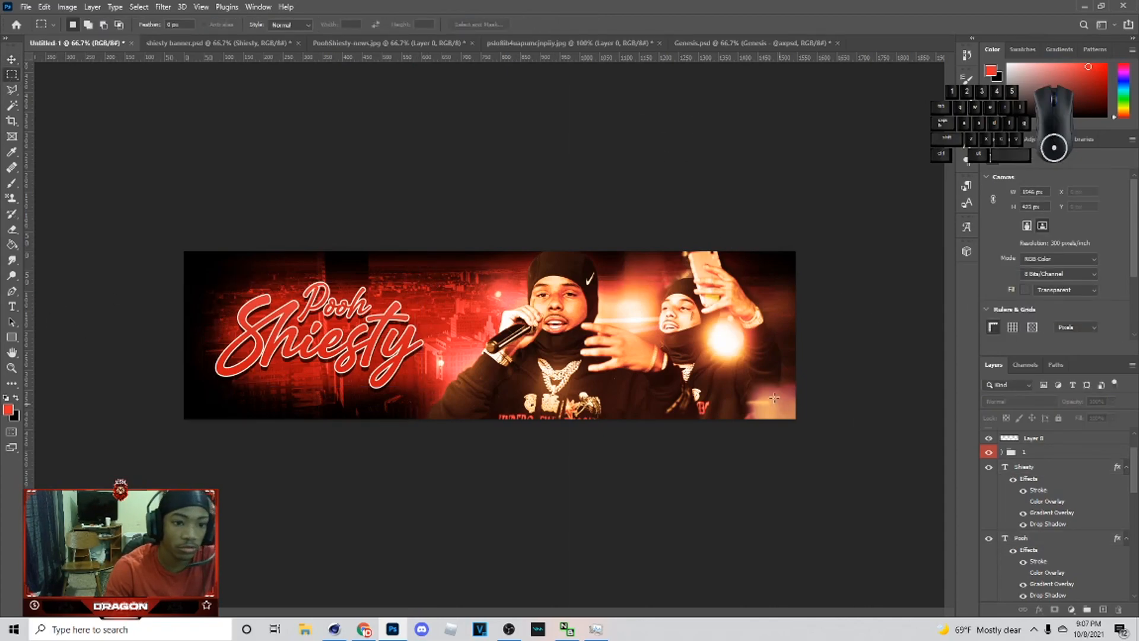
pyautogui.moveTo(338, 396); pyautogui.dragTo(410, 409)
pyautogui.click(411, 409)
pyautogui.rightClick(18, 77)
pyautogui.click(18, 78)
pyautogui.rightClick(18, 77)
pyautogui.click(18, 78)
pyautogui.moveTo(213, 390); pyautogui.dragTo(430, 410)
pyautogui.click(434, 411)
pyautogui.press('g')
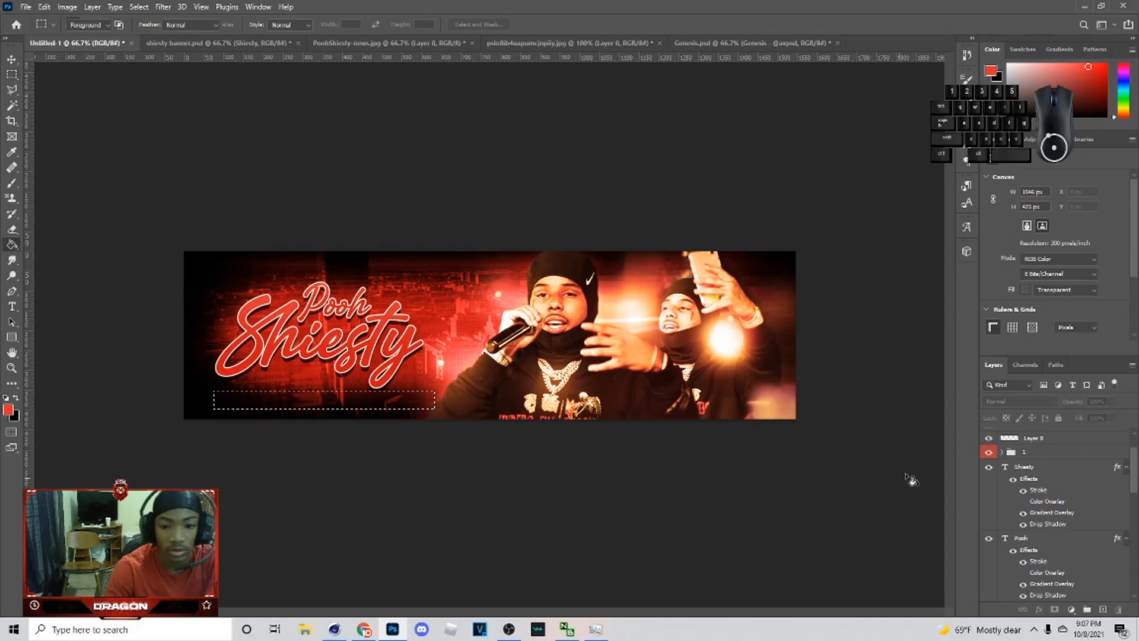
pyautogui.click(1044, 467)
pyautogui.click(1100, 610)
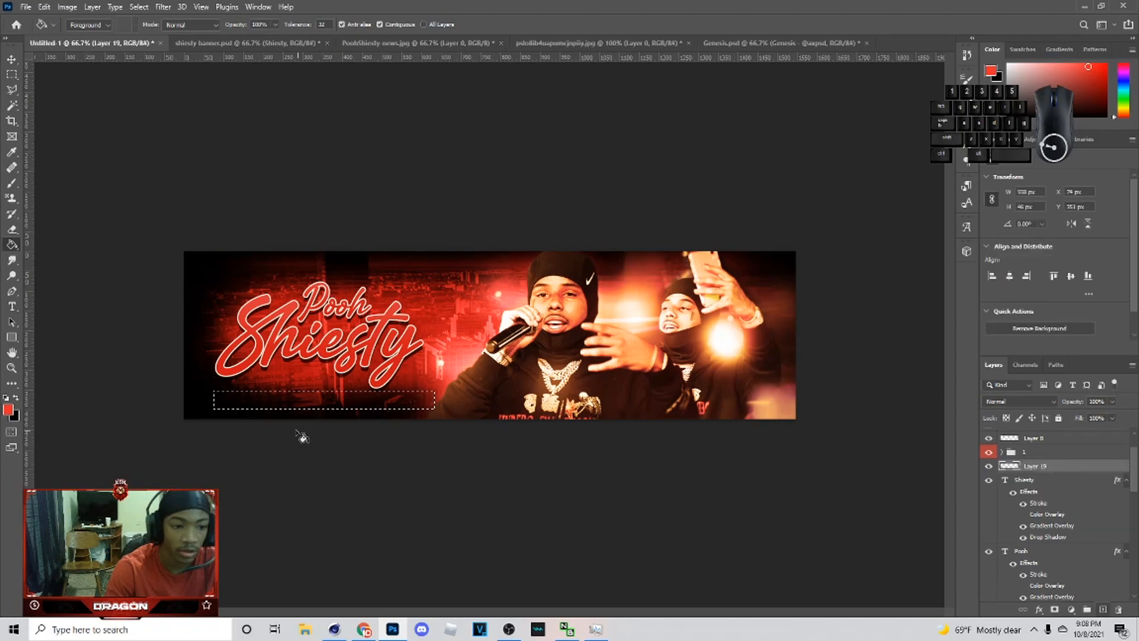
pyautogui.click(349, 413)
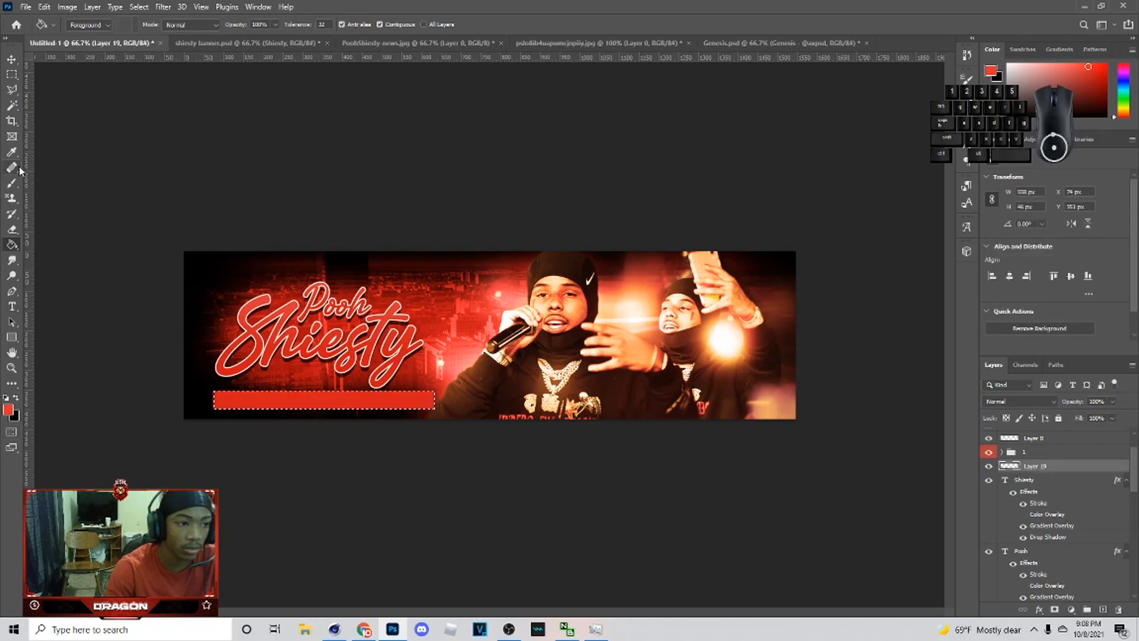
pyautogui.click(11, 60)
pyautogui.hotkey('ctrl', 'd')
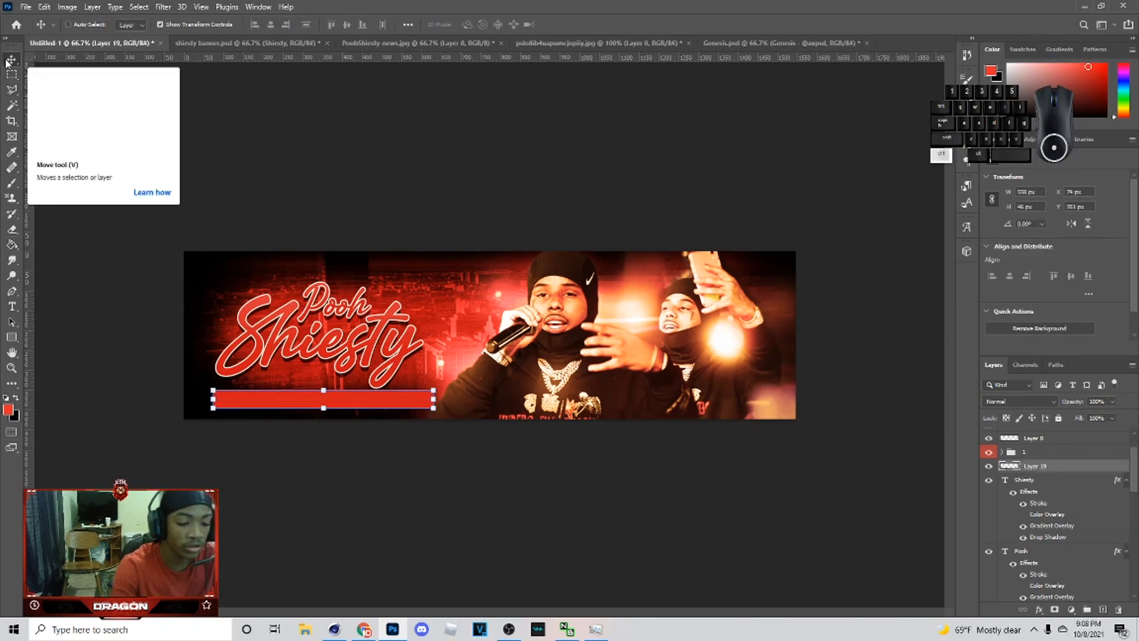
# Step: Darken the bar with Hue/Saturation Lightness -100 and set its layer opacity to 45%
pyautogui.hotkey('ctrl', 'u')
pyautogui.moveTo(733, 459); pyautogui.dragTo(734, 459)
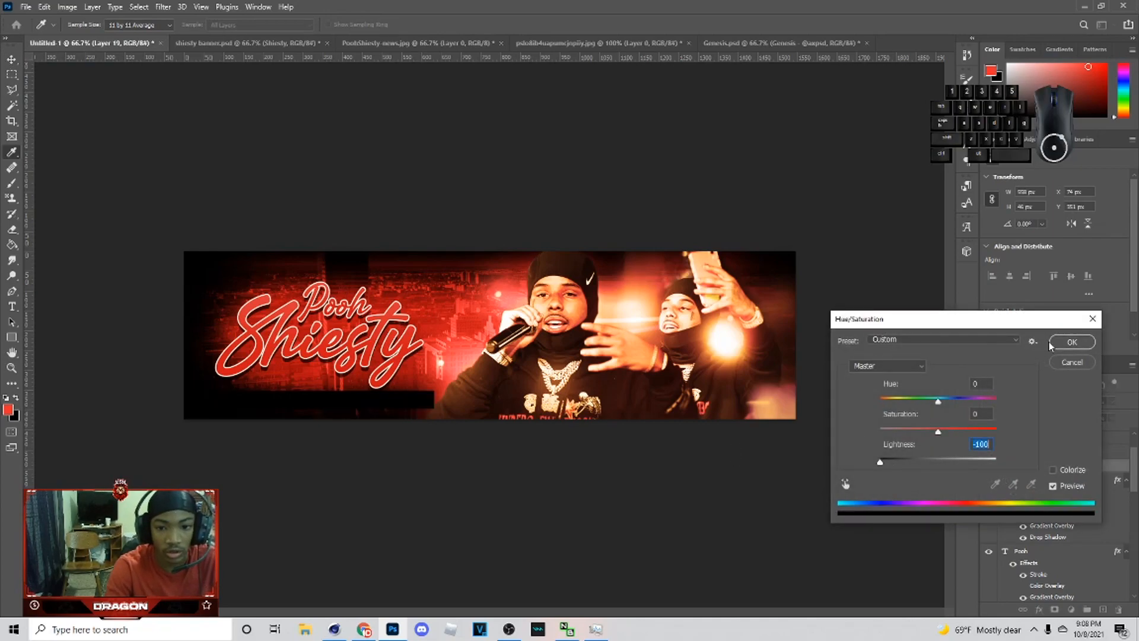
pyautogui.click(1071, 342)
pyautogui.moveTo(1074, 420); pyautogui.dragTo(1081, 414)
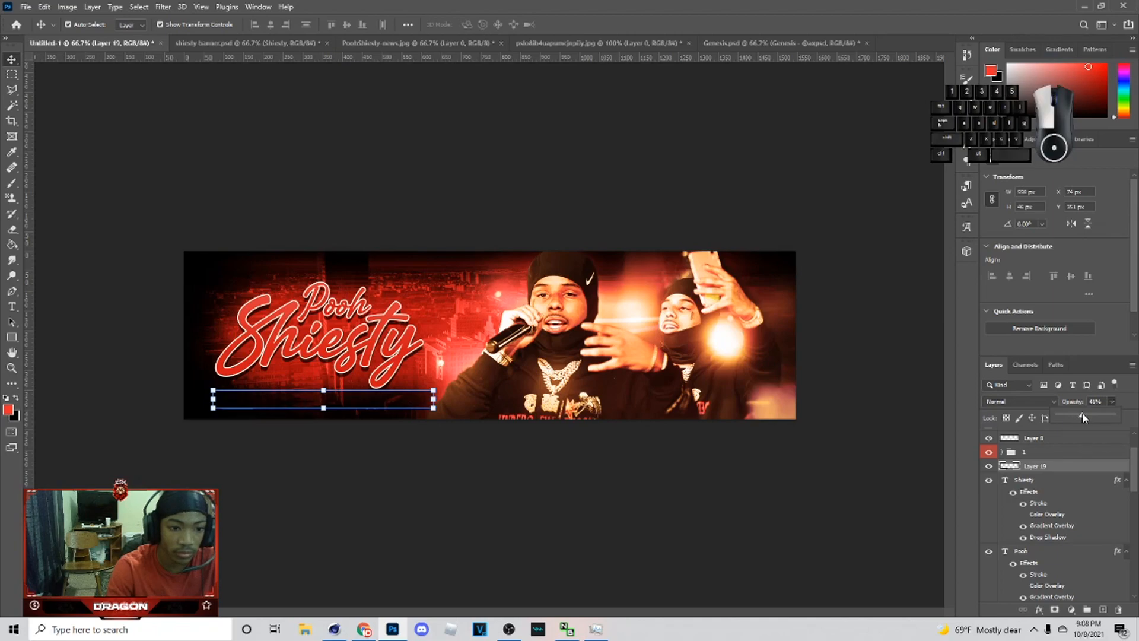
# Step: Shorten the bar to about 90% width and lower its opacity to 15%
pyautogui.click(438, 406)
pyautogui.moveTo(434, 400); pyautogui.dragTo(381, 397)
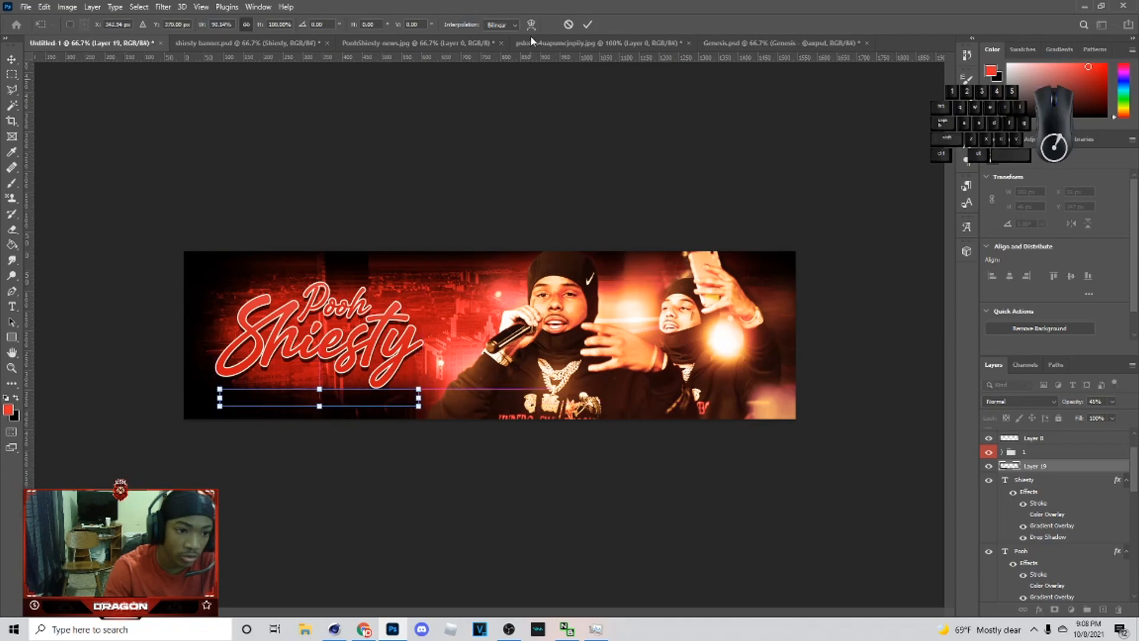
pyautogui.click(586, 25)
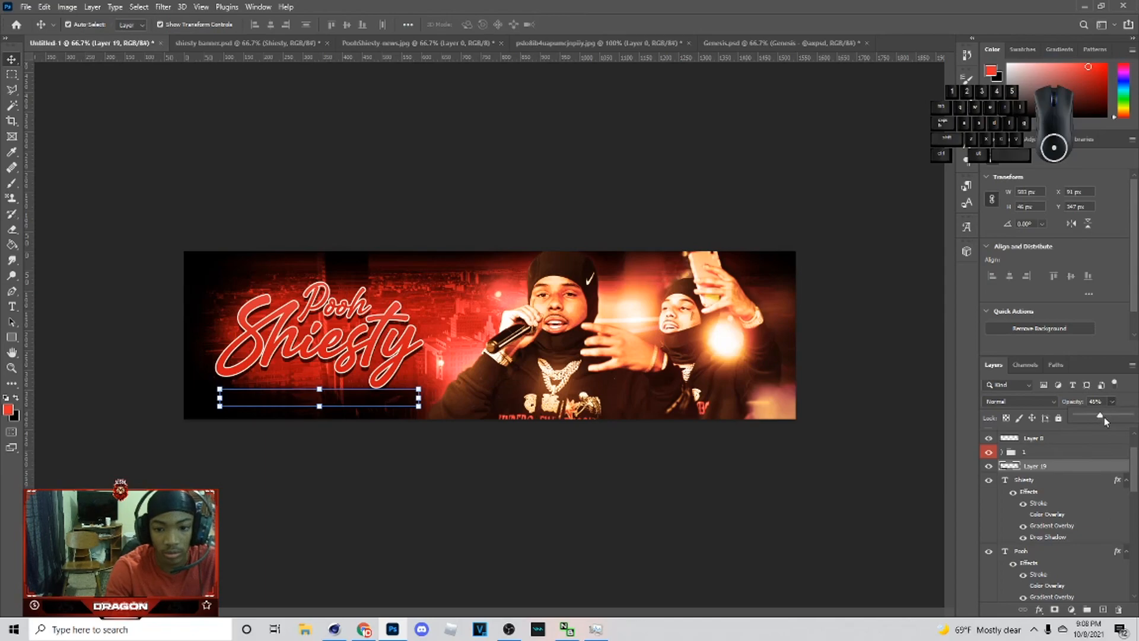
pyautogui.click(785, 510)
pyautogui.click(344, 396)
# Step: Add white text "twitter/" over the rapper's chest
pyautogui.click(12, 305)
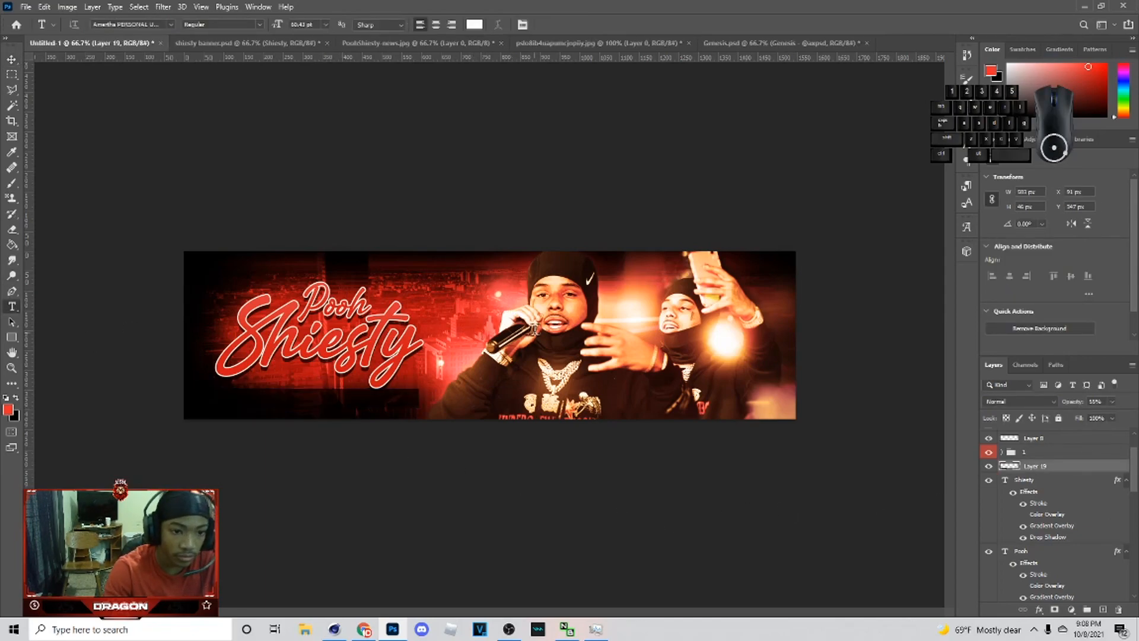
pyautogui.click(490, 356)
pyautogui.write('t')
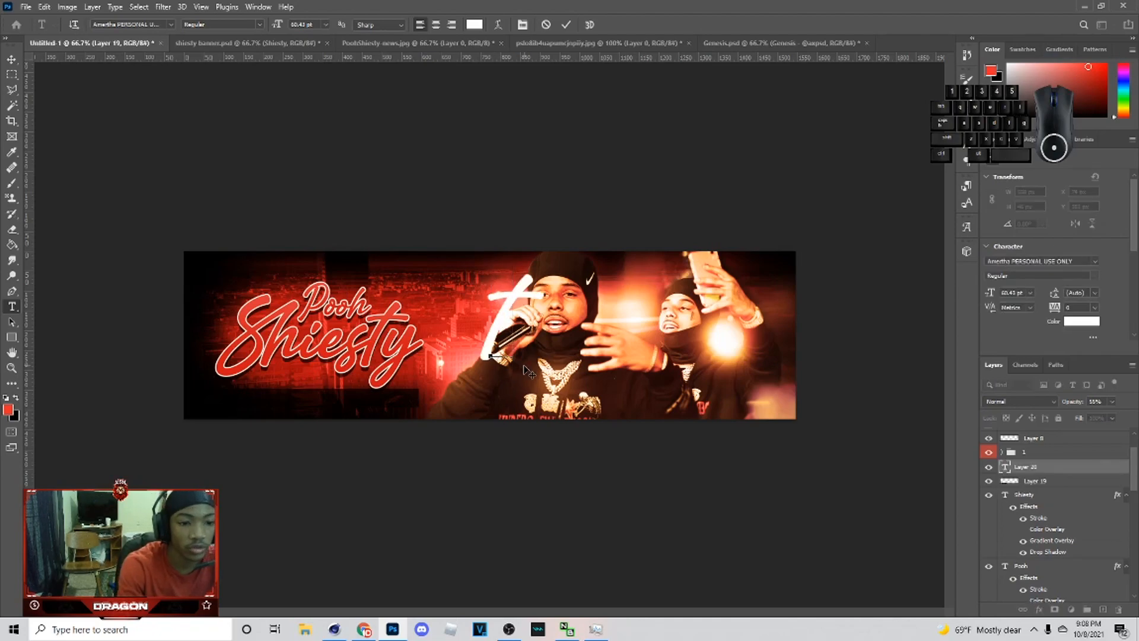
pyautogui.write('witter/')
# Step: Change the text's font to Futura Fixed-width and capitalize it as "Twitter/"
pyautogui.hotkey('ctrl', 'a')
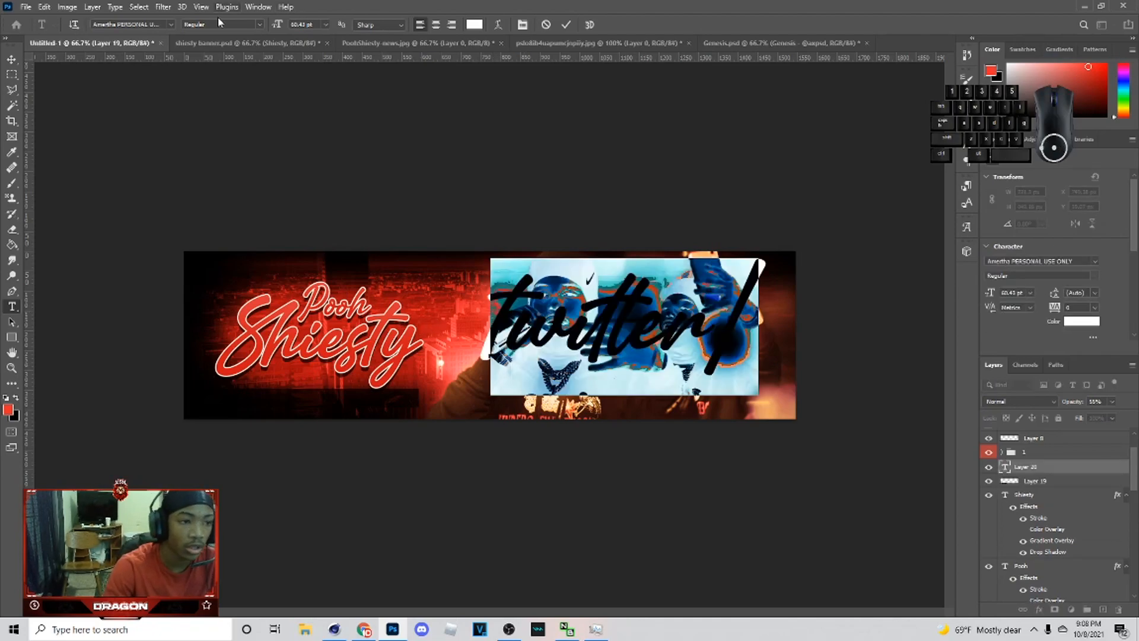
pyautogui.click(176, 22)
pyautogui.click(239, 122)
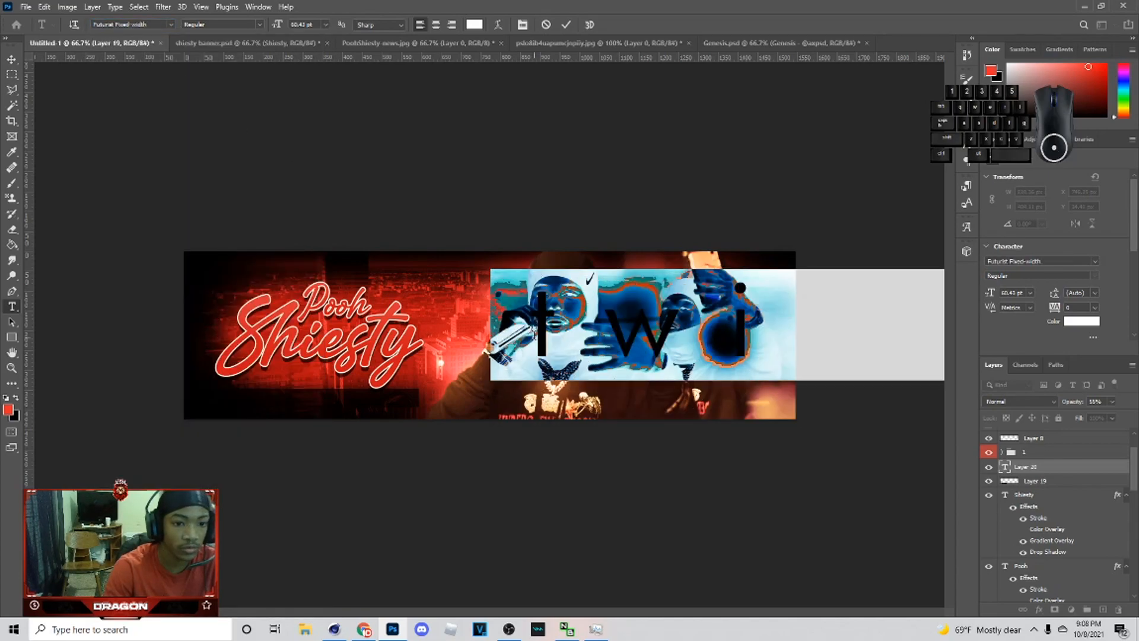
pyautogui.click(532, 335)
pyautogui.press('Delete')
pyautogui.write('T')
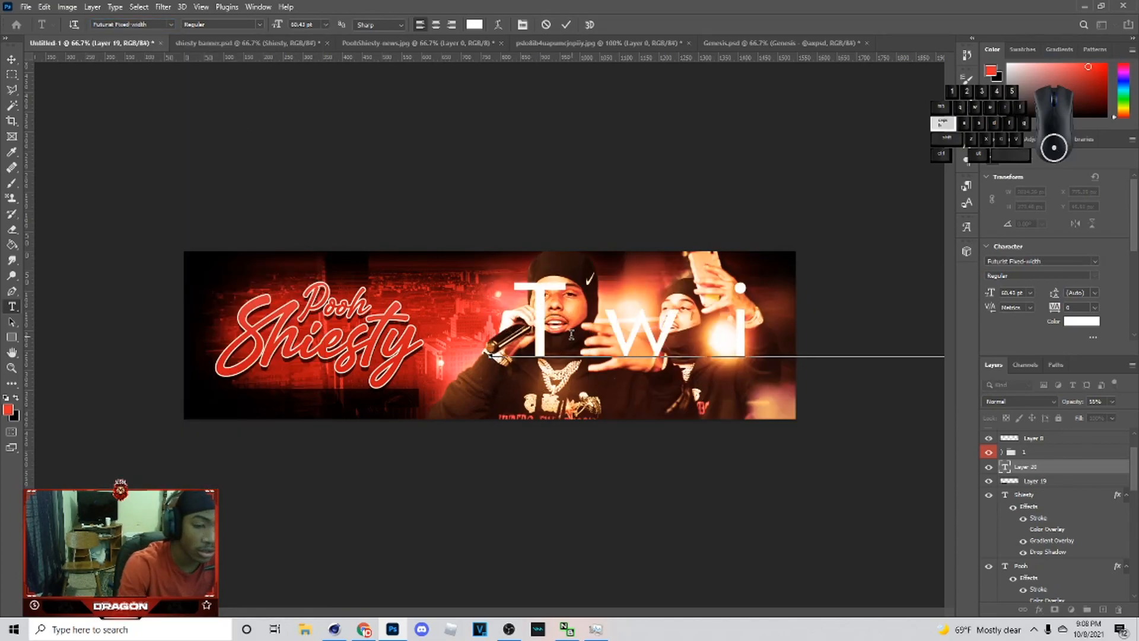
# Step: Scale the Twitter/ text down to about 23 pt and place it across the bar under the title
pyautogui.hotkey('ctrl', 't')
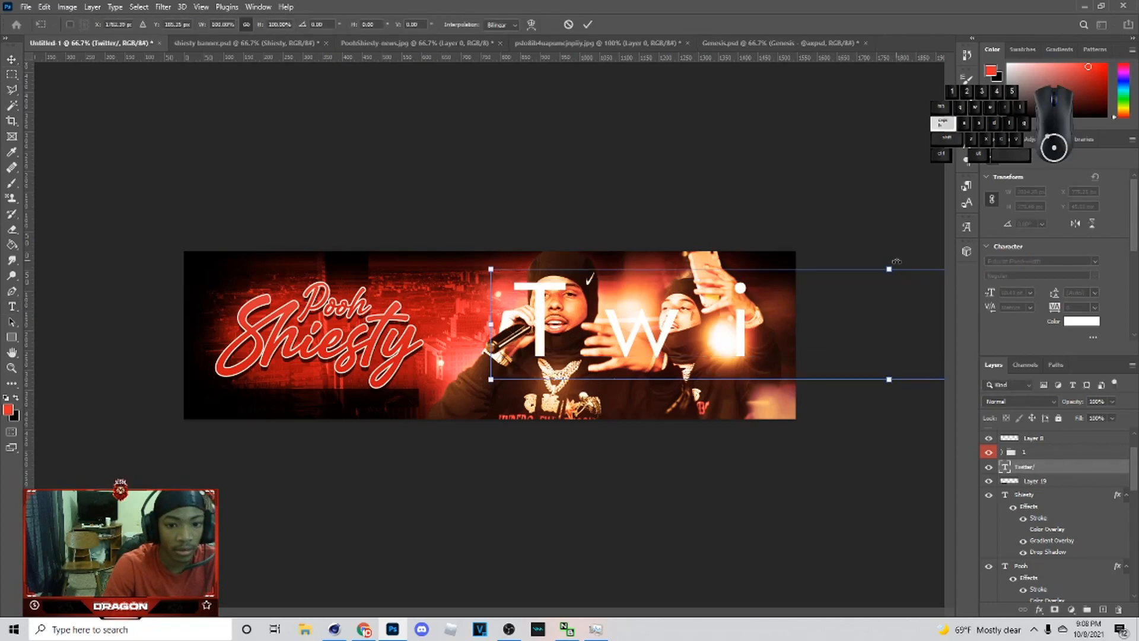
pyautogui.moveTo(895, 268); pyautogui.dragTo(417, 331)
# Step: Extend the Twitter/ text so it reads "Twitter/PoohShiesty"
pyautogui.click(12, 308)
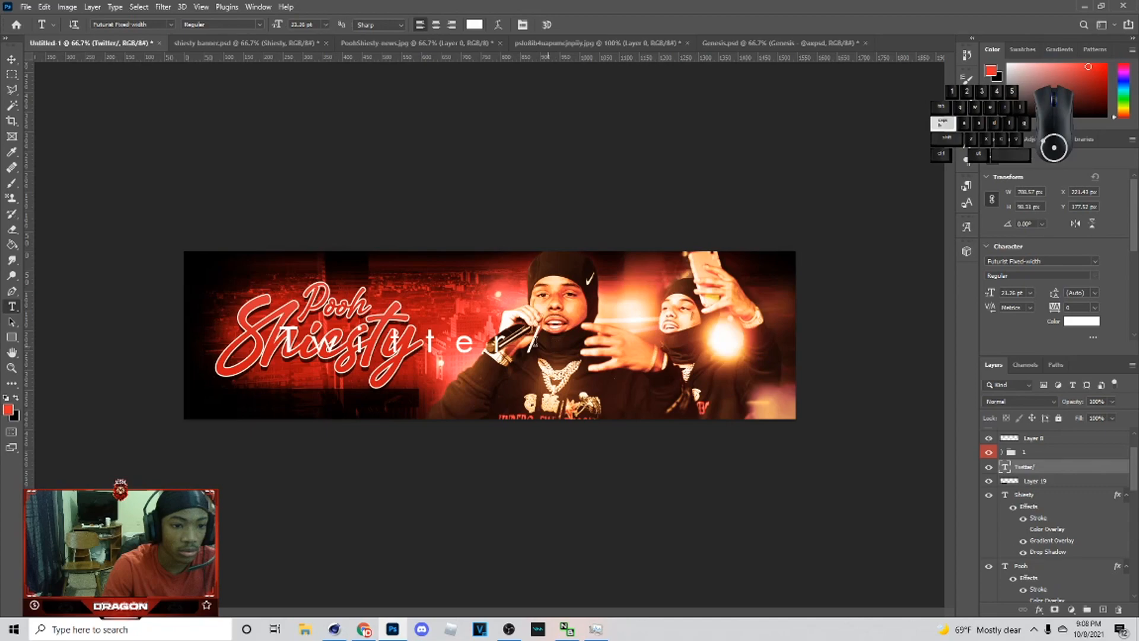
pyautogui.click(544, 341)
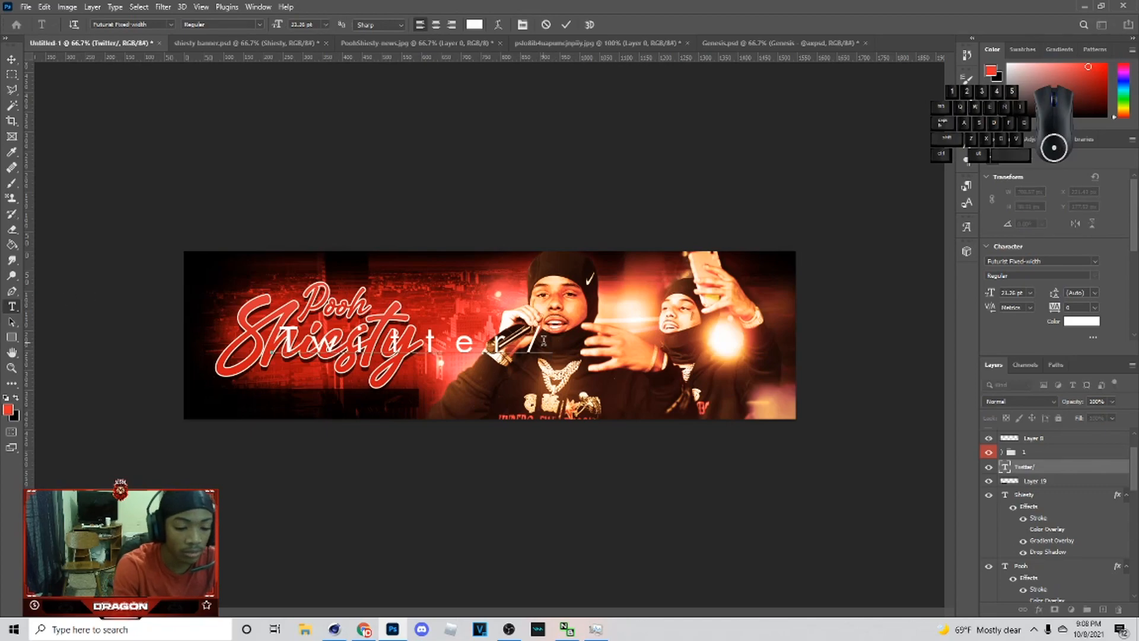
pyautogui.write('PoohShi')
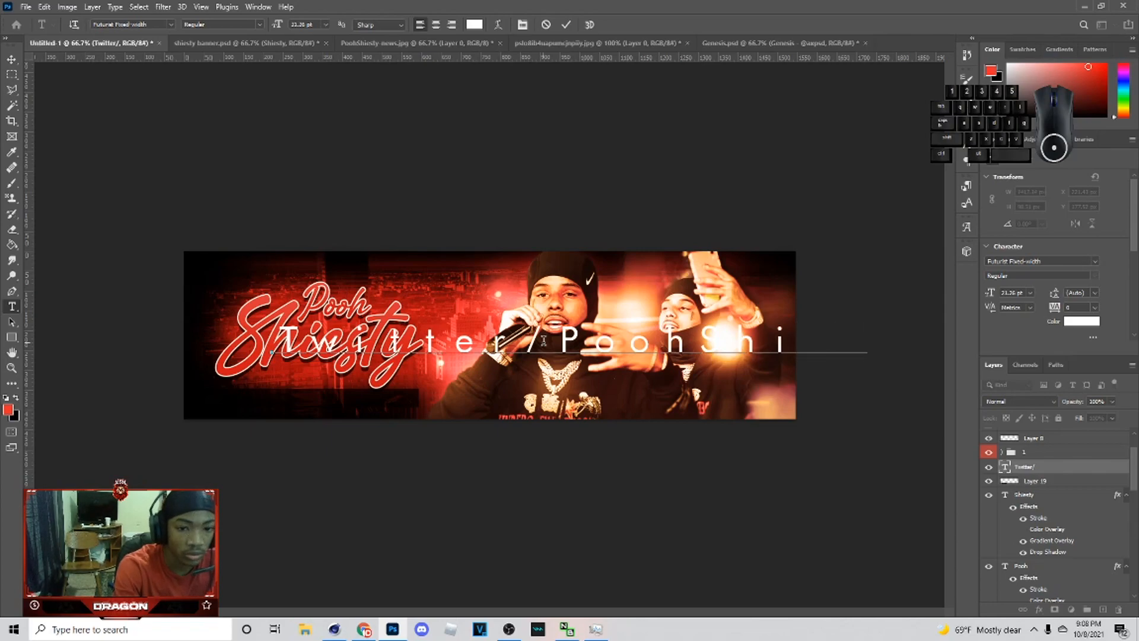
pyautogui.click(10, 76)
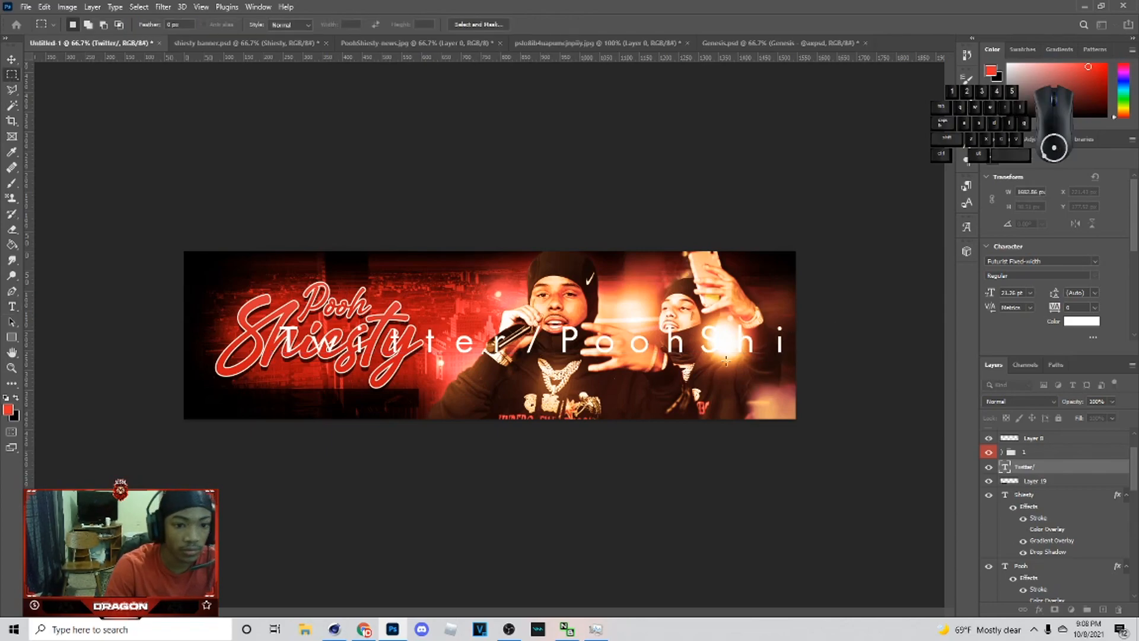
pyautogui.click(11, 60)
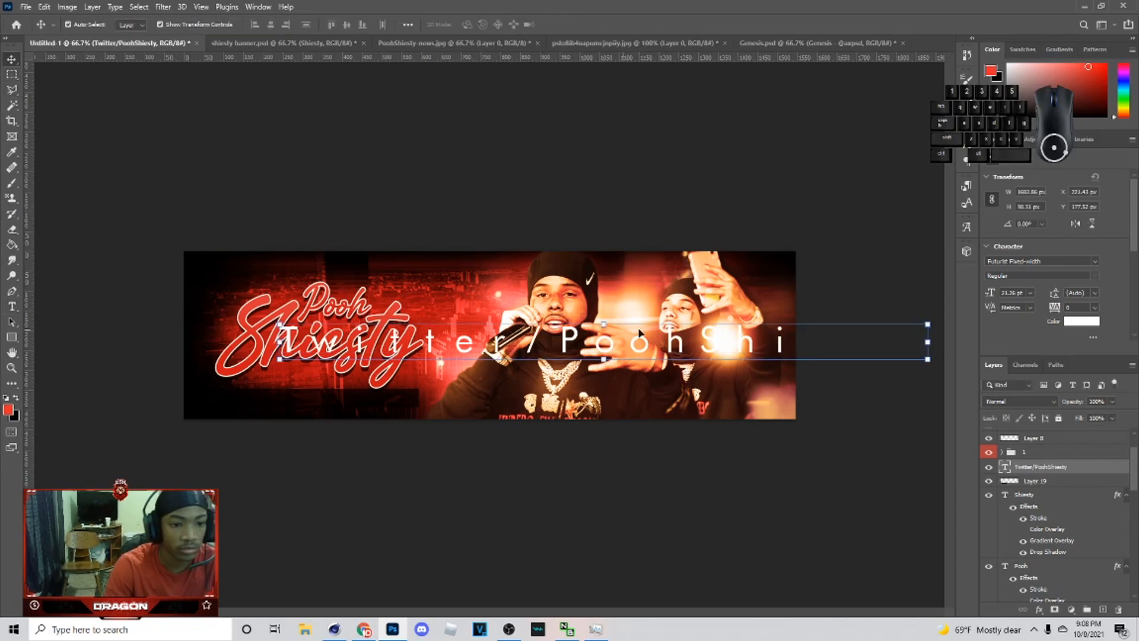
# Step: Scale the Twitter/PoohShiesty text down to about 8 pt and place it on the bar at the lower left of the banner
pyautogui.click(600, 321)
pyautogui.moveTo(602, 323); pyautogui.dragTo(394, 397)
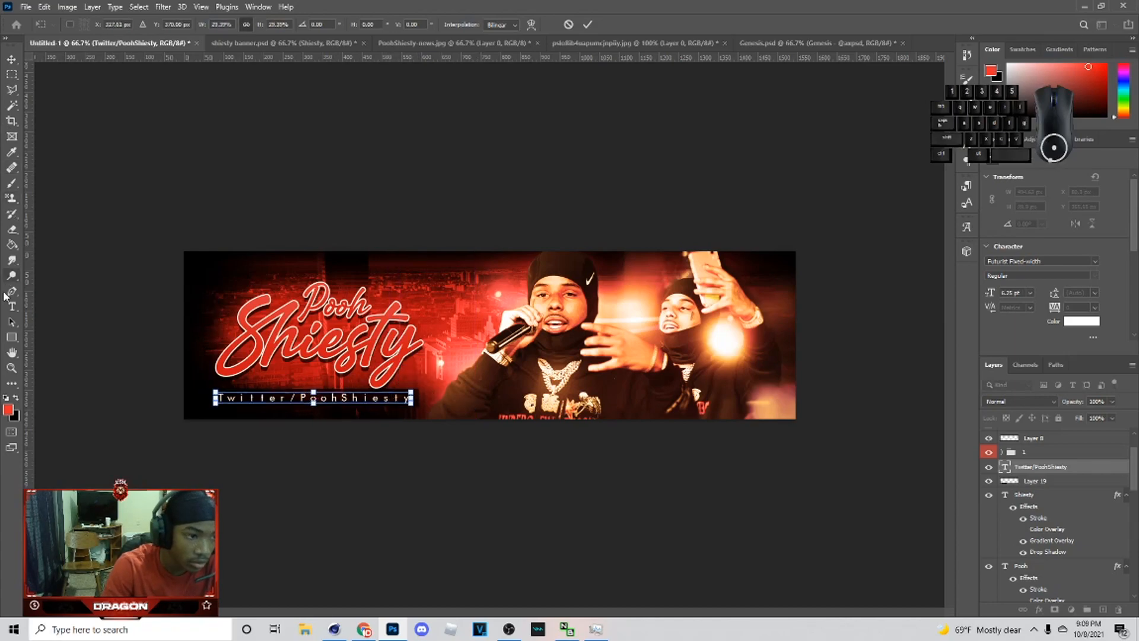
pyautogui.press('Return')
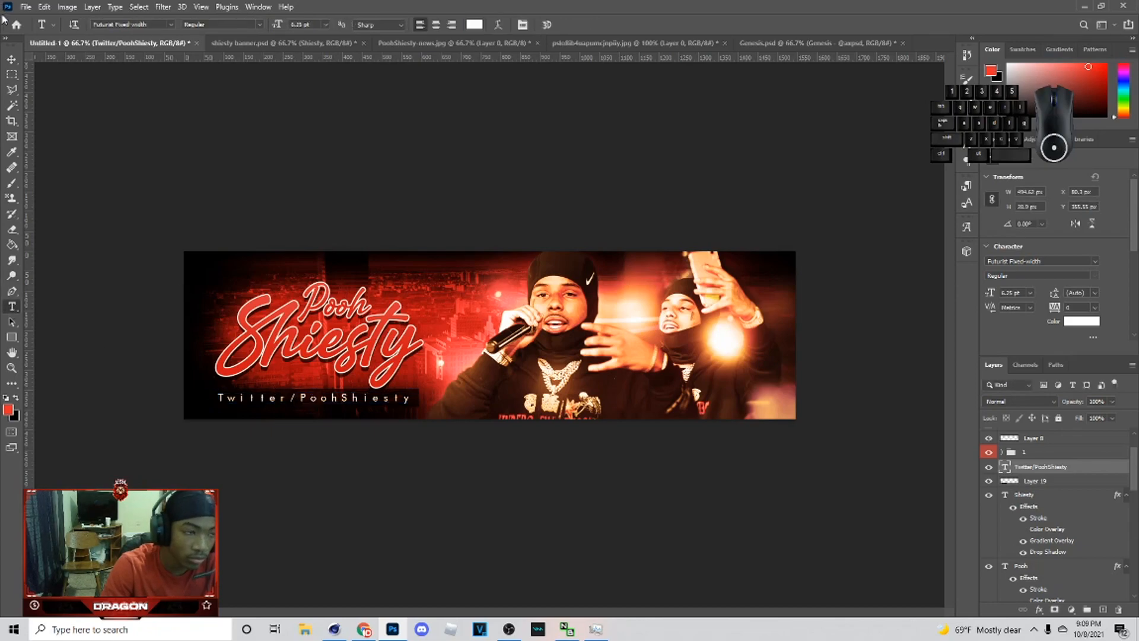
pyautogui.click(11, 58)
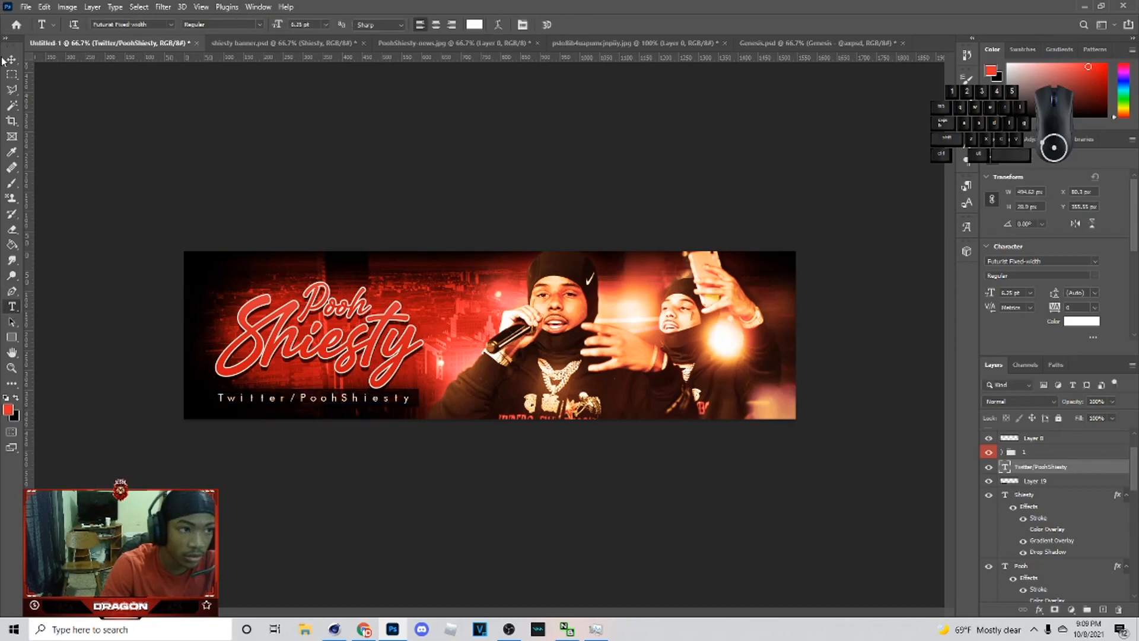
pyautogui.keyDown('ctrl'); pyautogui.click(1038, 482); pyautogui.keyUp('ctrl')
pyautogui.hotkey('ctrl', 't')
pyautogui.hotkey('shift', 'Right')
pyautogui.hotkey('shift', 'Left')
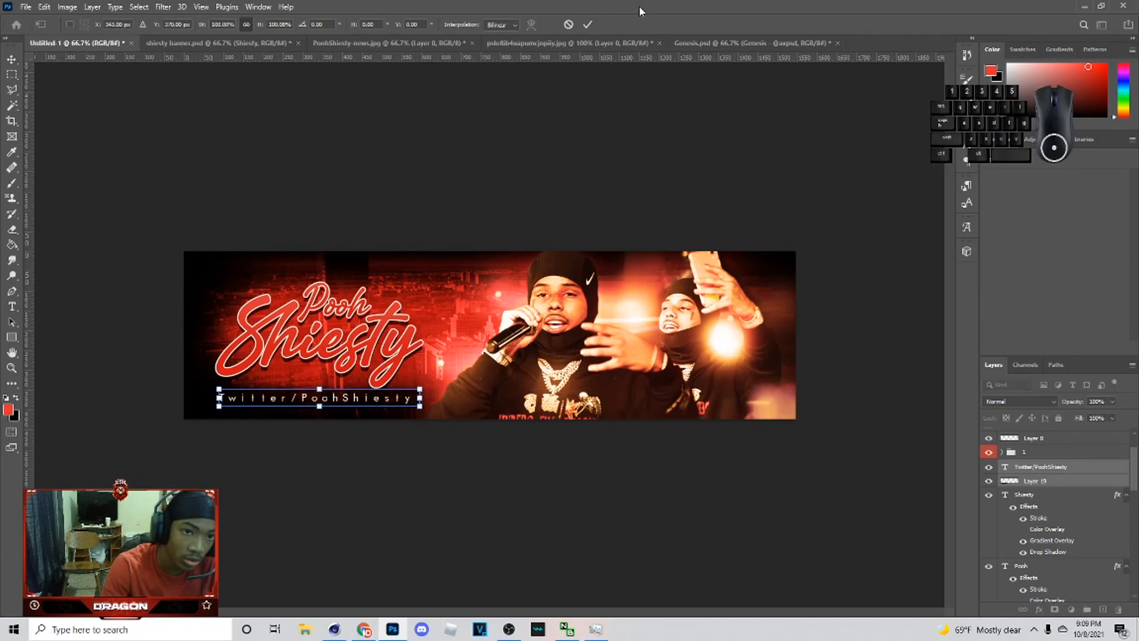
pyautogui.click(587, 24)
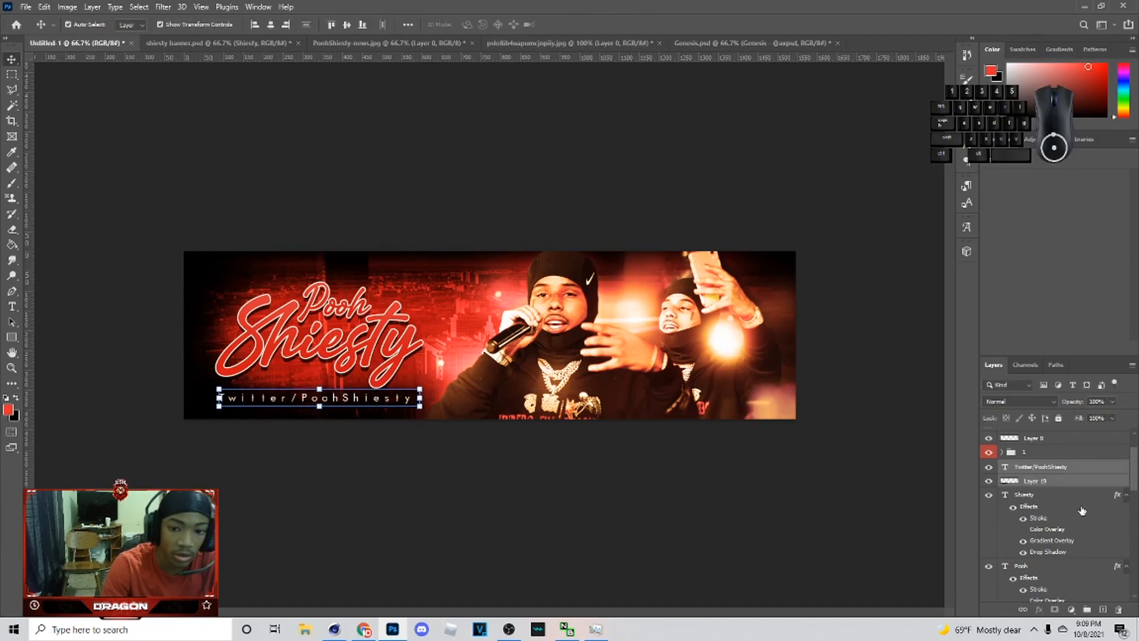
pyautogui.click(1088, 479)
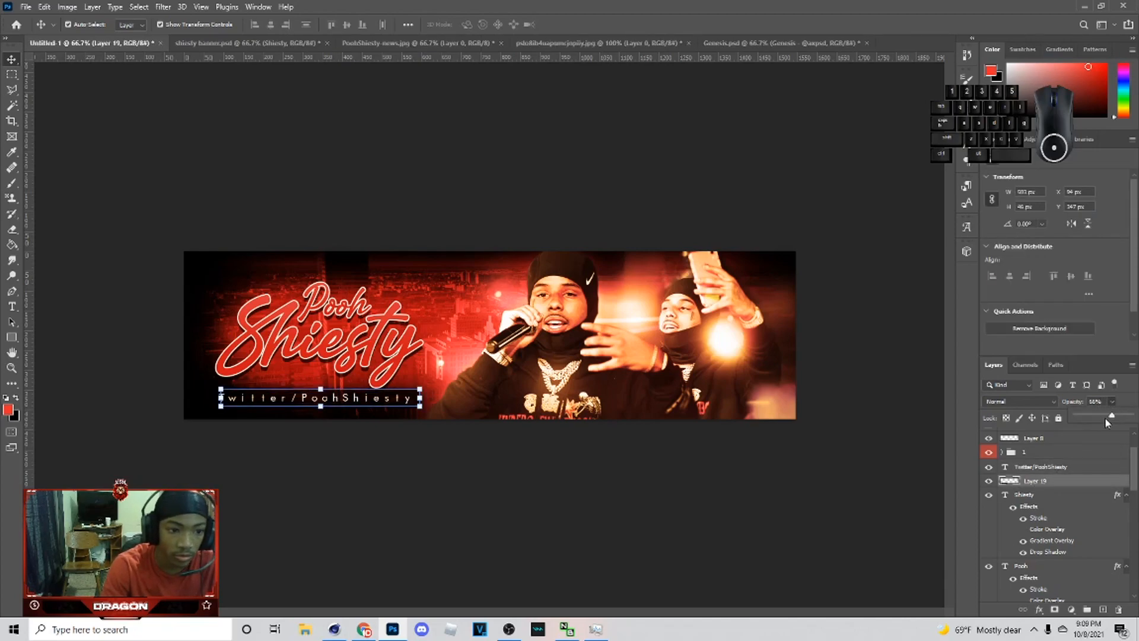
pyautogui.click(673, 260)
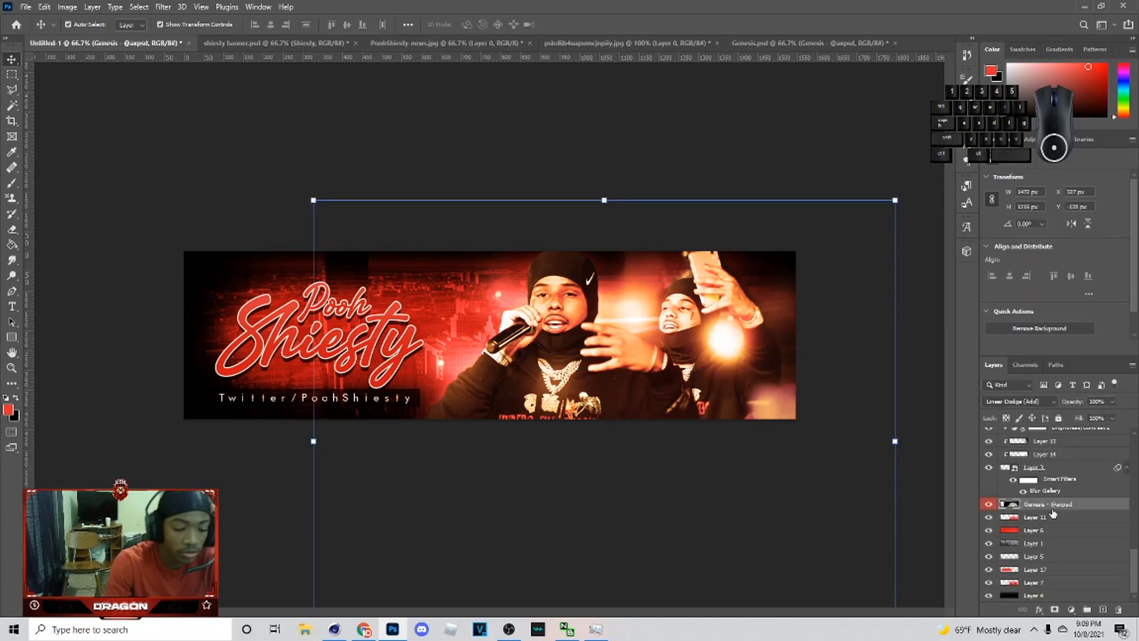
# Step: Duplicate the Genesis glow layer, reposition the copy, and set its opacity to 54%
pyautogui.hotkey('ctrl', 'j')
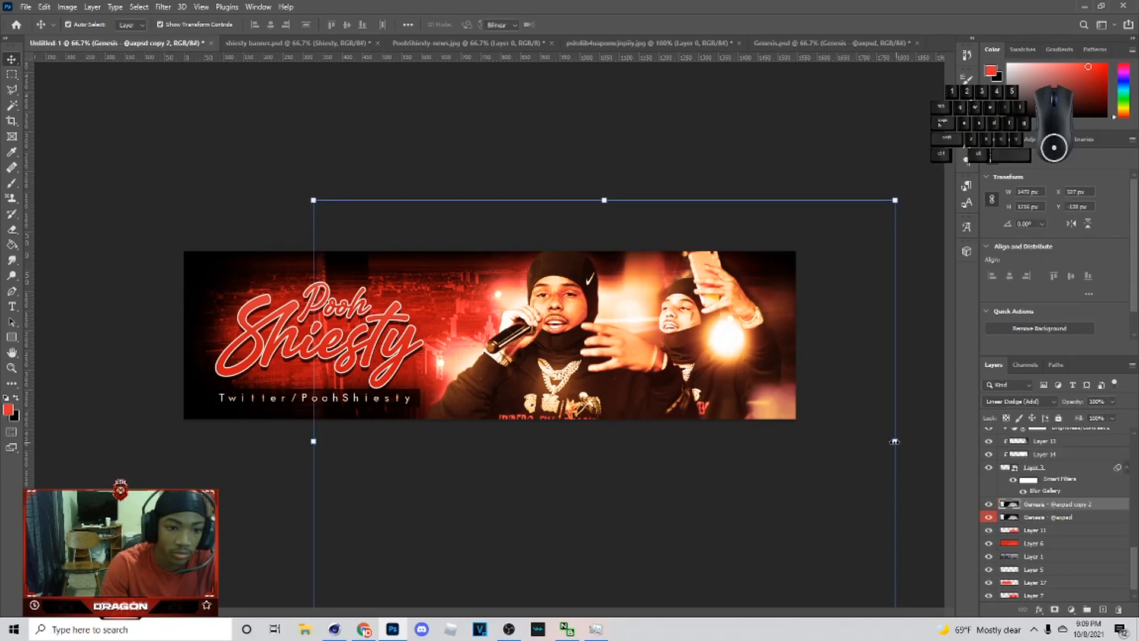
pyautogui.hotkey('ctrl', 't')
pyautogui.rightClick(601, 371)
pyautogui.click(658, 570)
pyautogui.moveTo(761, 425); pyautogui.dragTo(700, 396)
pyautogui.click(587, 24)
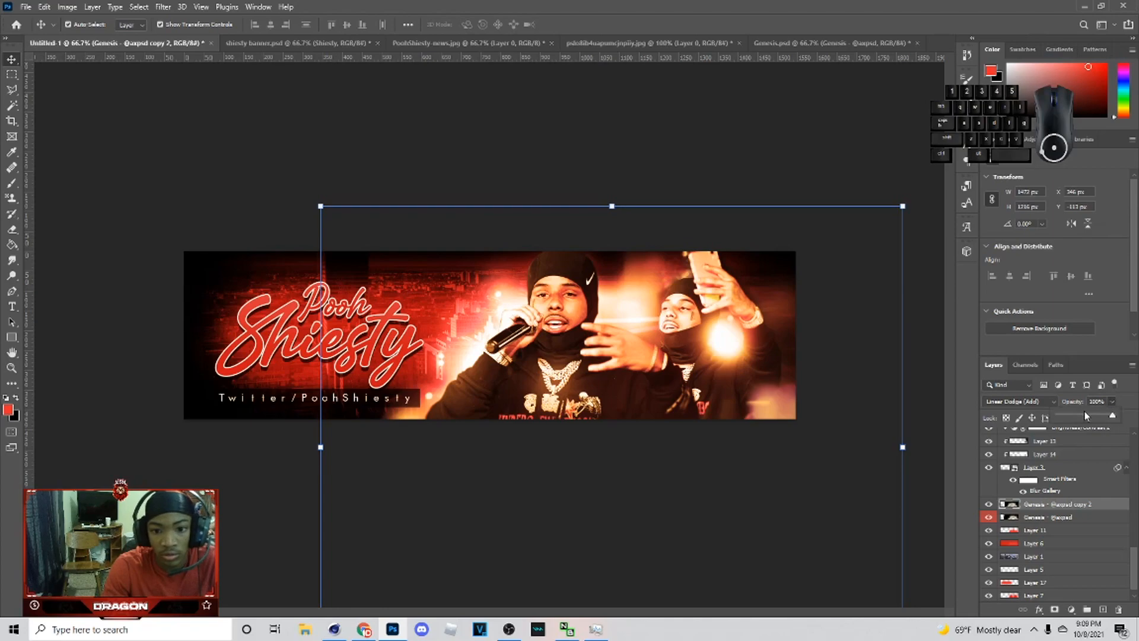
pyautogui.moveTo(1075, 418); pyautogui.dragTo(1096, 418)
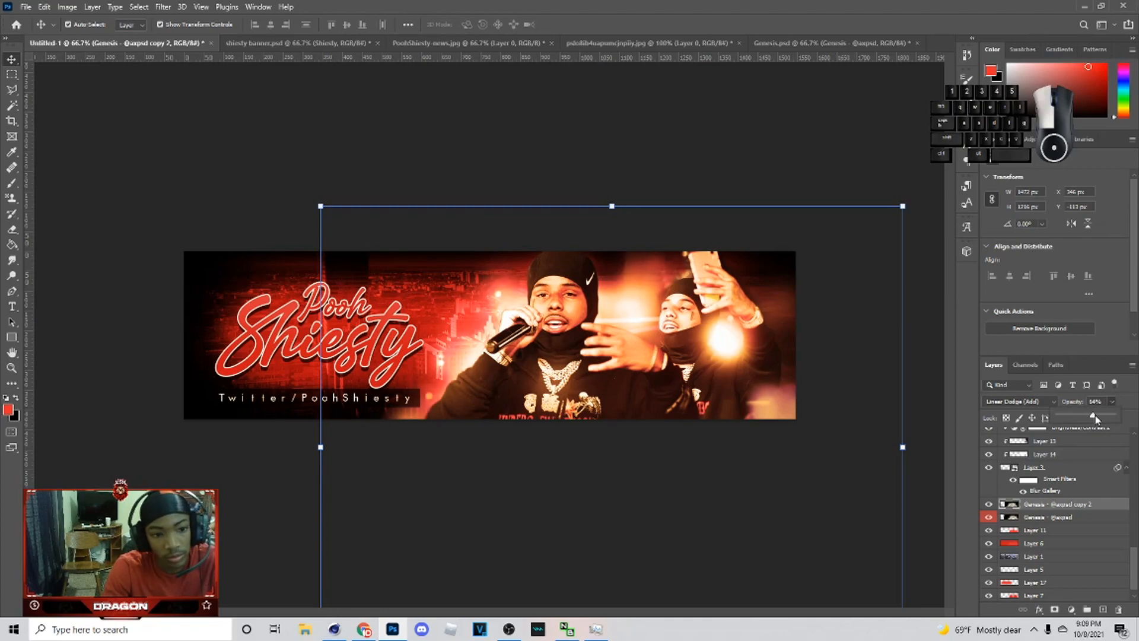
pyautogui.click(643, 198)
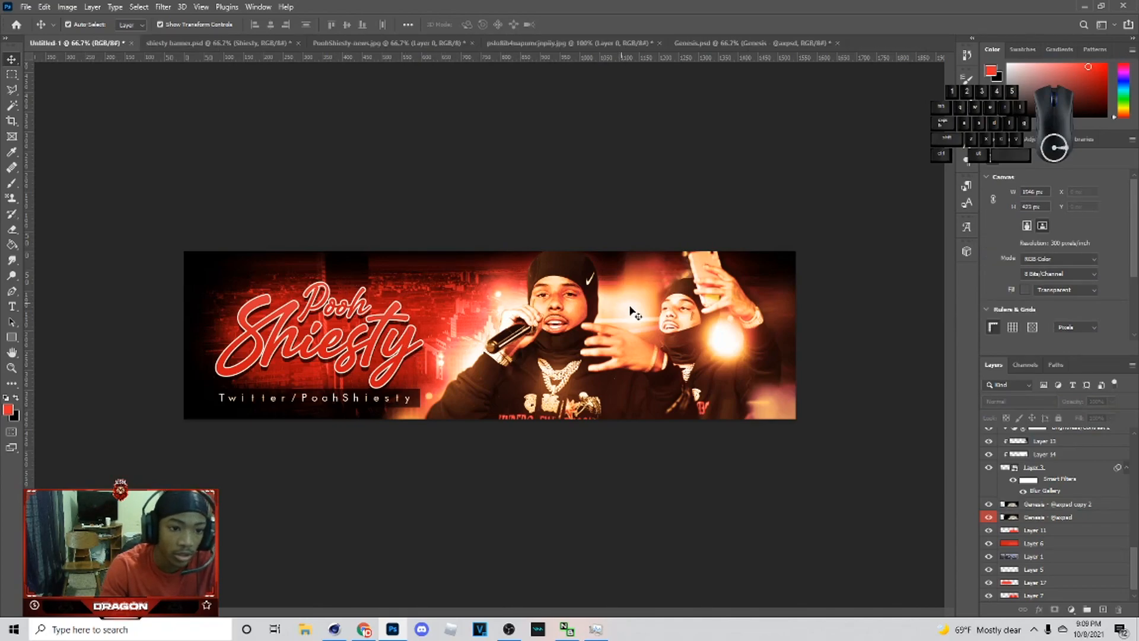
# Step: Duplicate the Shiesty title layer and move the copy down below the Genesis glow layers
pyautogui.scroll(-1, 1047, 550)
pyautogui.scroll(6, 1034, 544)
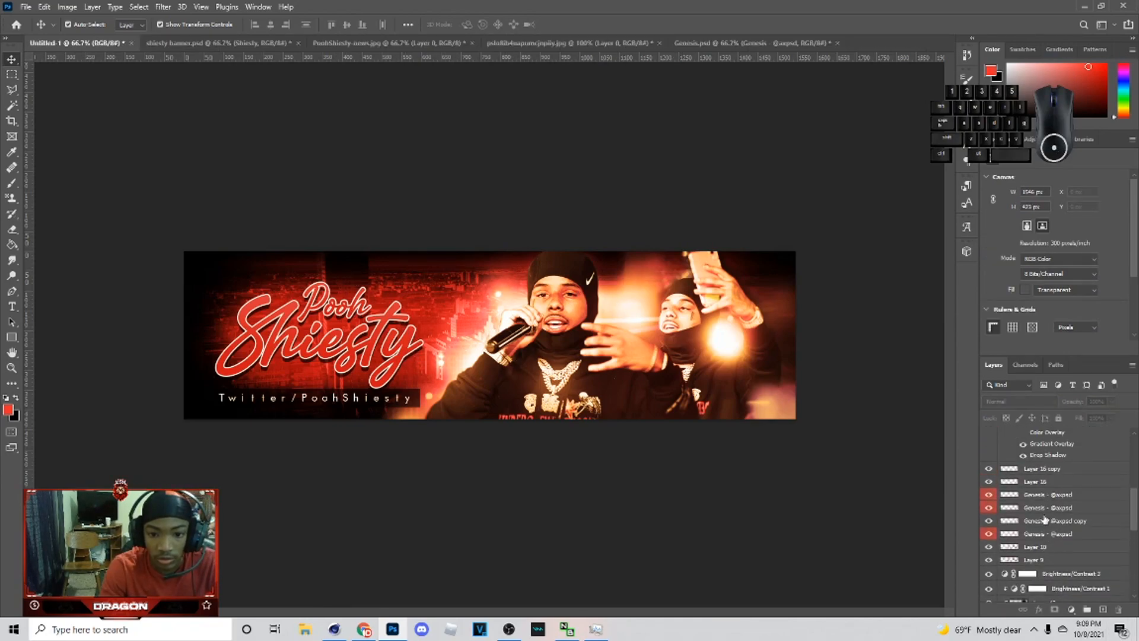
pyautogui.click(1047, 503)
pyautogui.hotkey('ctrl', 'j')
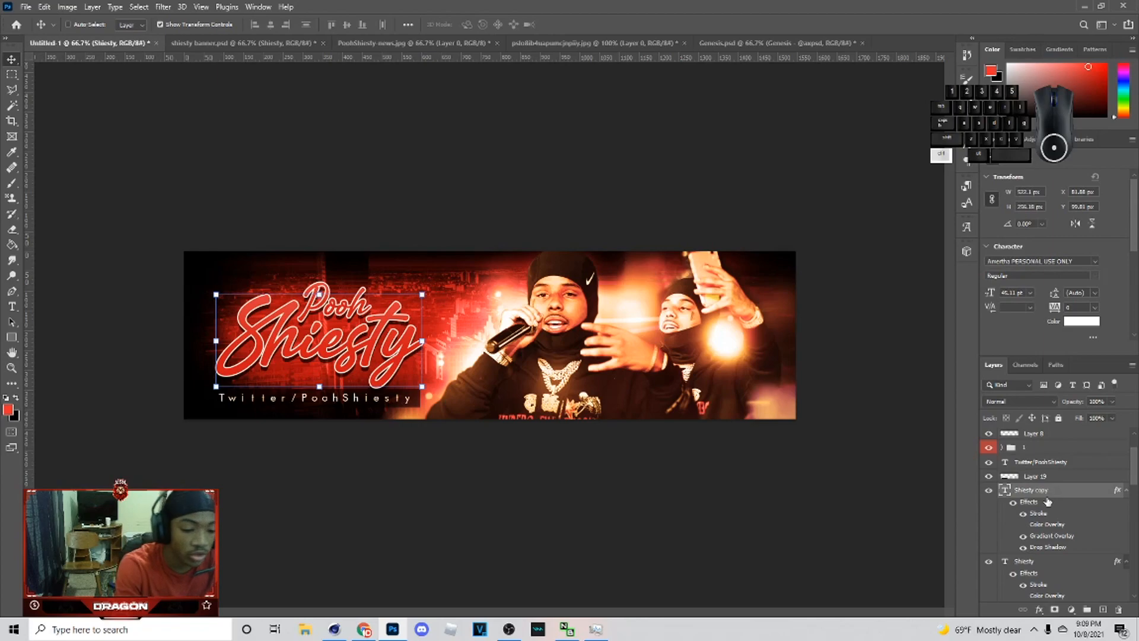
pyautogui.scroll(-10, 1072, 500)
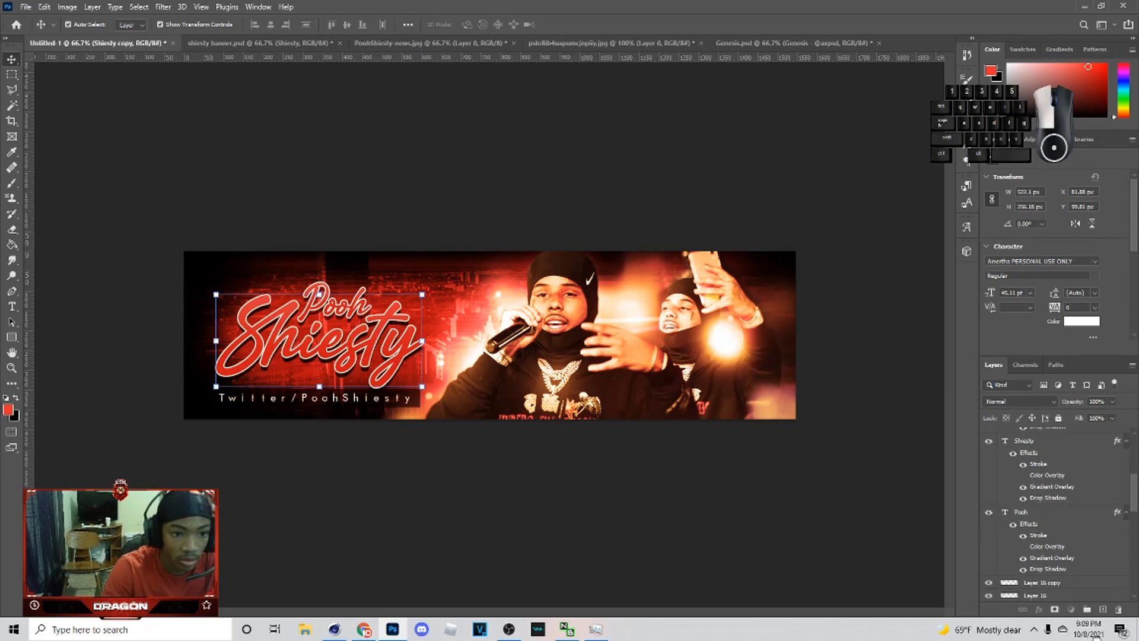
pyautogui.moveTo(1097, 636); pyautogui.dragTo(1048, 517)
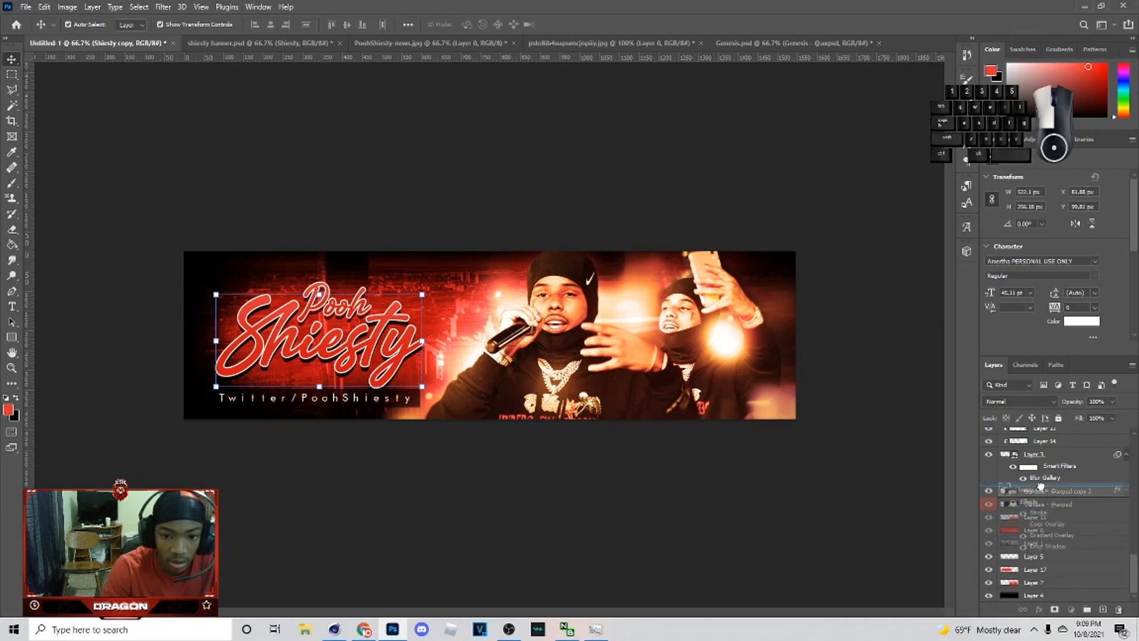
pyautogui.moveTo(1038, 436); pyautogui.dragTo(1043, 524)
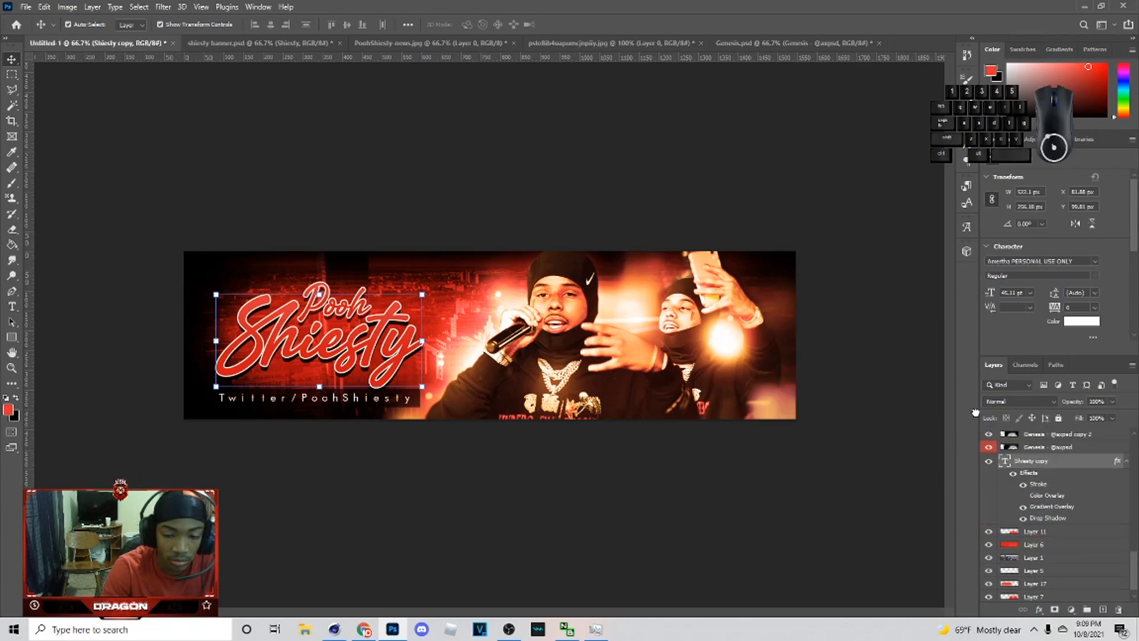
# Step: Leave only the stroke effect visible on the Shiesty copy and set its fill to 0%
pyautogui.click(1022, 506)
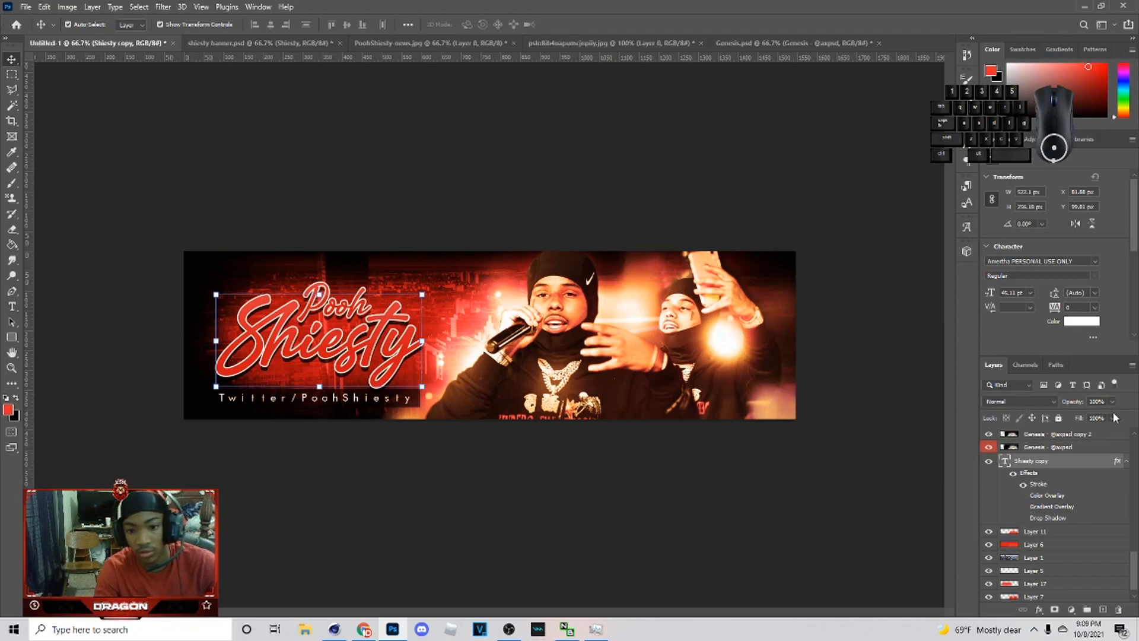
pyautogui.moveTo(1086, 433); pyautogui.dragTo(800, 422)
# Step: Enlarge the outlined Shiesty copy so it spreads across the whole banner as a background pattern
pyautogui.moveTo(422, 342); pyautogui.dragTo(896, 333)
pyautogui.click(890, 382)
pyautogui.click(675, 344)
pyautogui.moveTo(777, 345); pyautogui.dragTo(654, 366)
pyautogui.moveTo(847, 349)
pyautogui.mouseDown()
pyautogui.moveTo(866, 348)
pyautogui.moveTo(852, 347)
pyautogui.mouseUp()
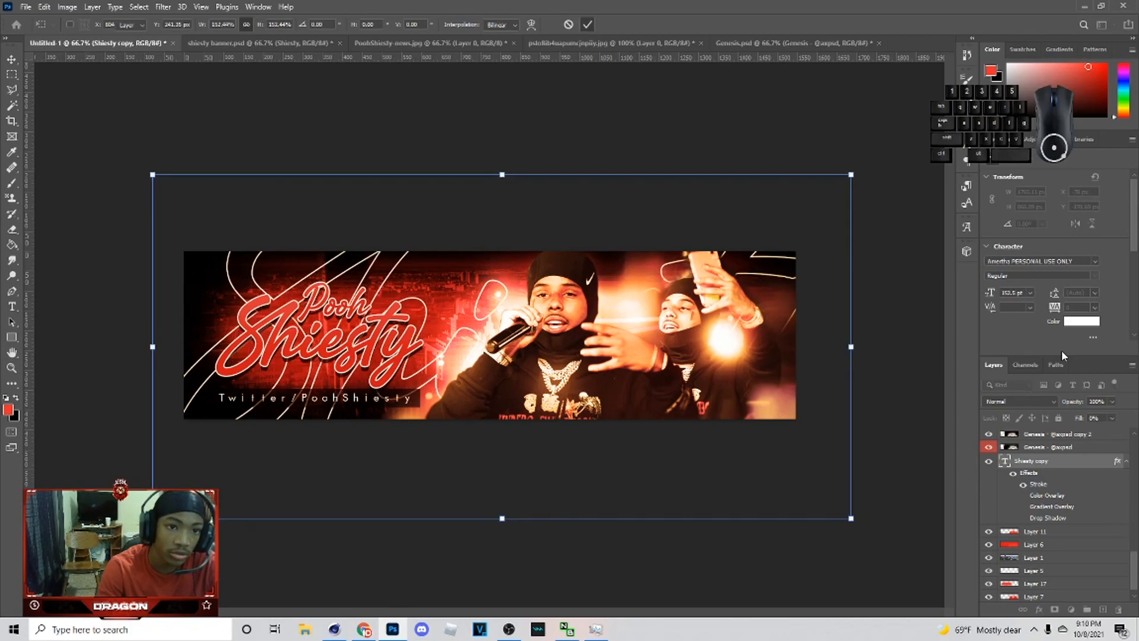
pyautogui.press('Return')
# Step: Lower the outlined Shiesty copy's opacity to 12%
pyautogui.click(1112, 401)
pyautogui.moveTo(1070, 418); pyautogui.dragTo(1067, 417)
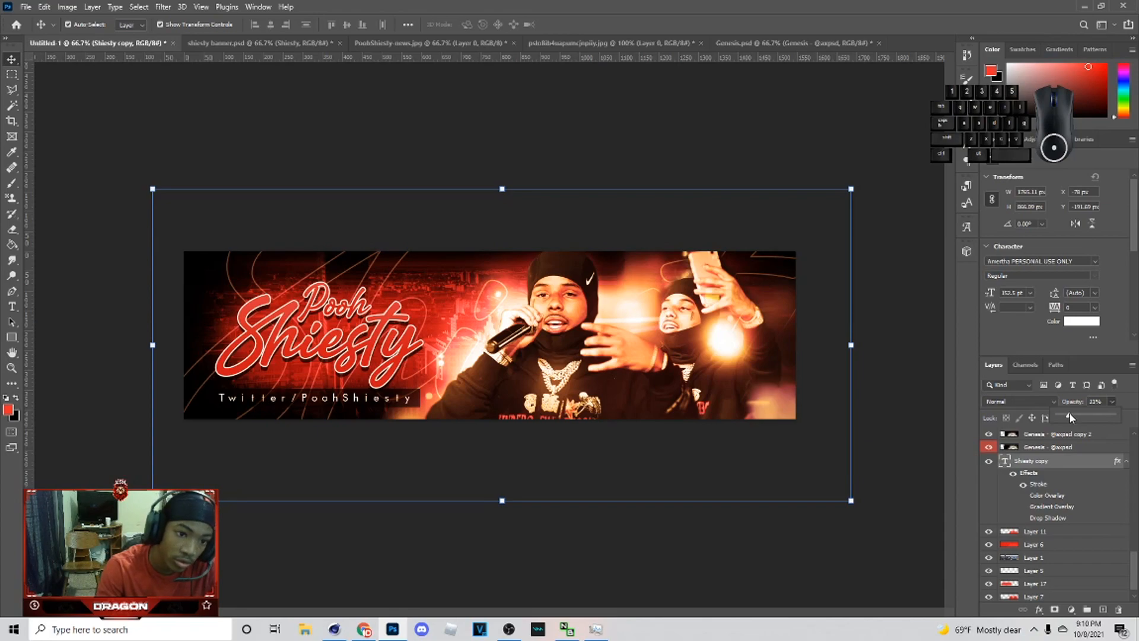
pyautogui.click(606, 144)
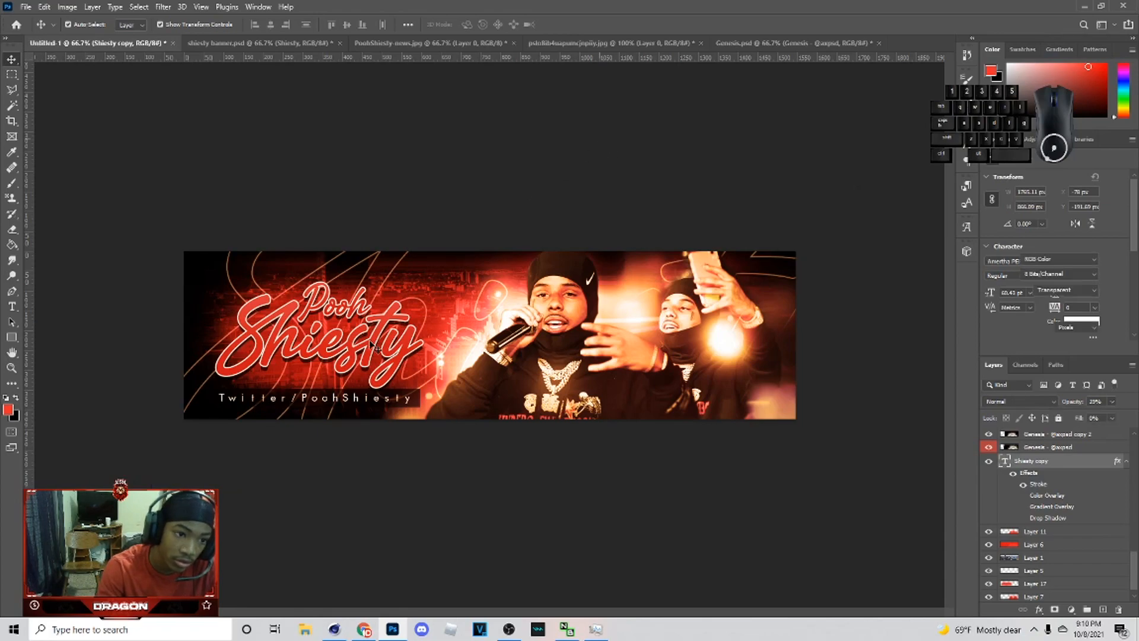
pyautogui.click(373, 337)
pyautogui.click(737, 198)
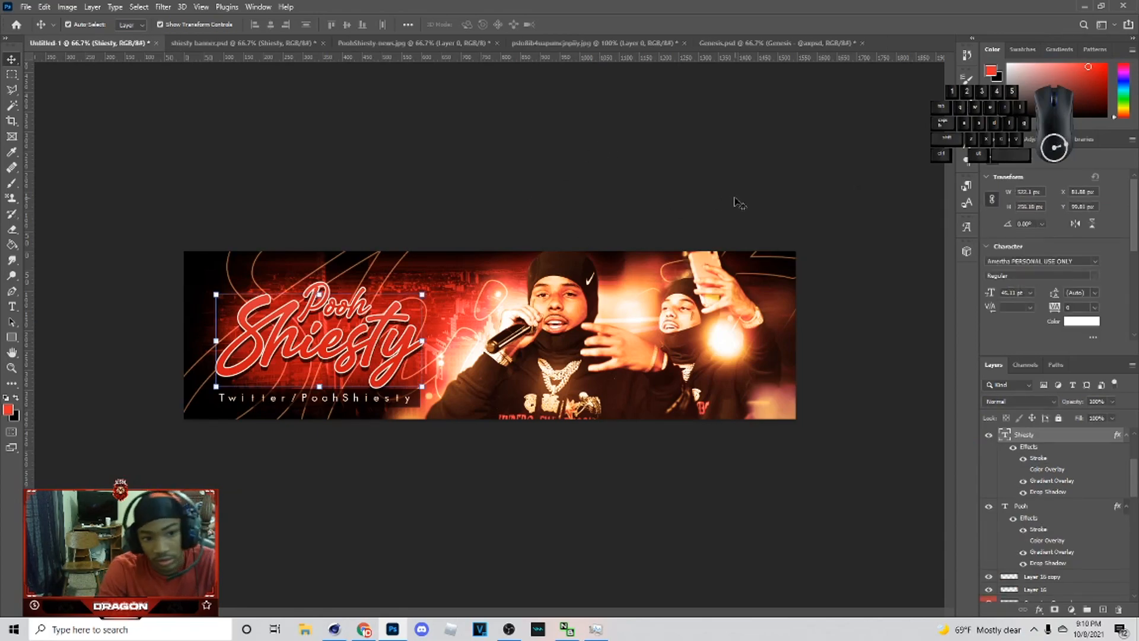
pyautogui.click(386, 286)
pyautogui.scroll(-8, 1111, 556)
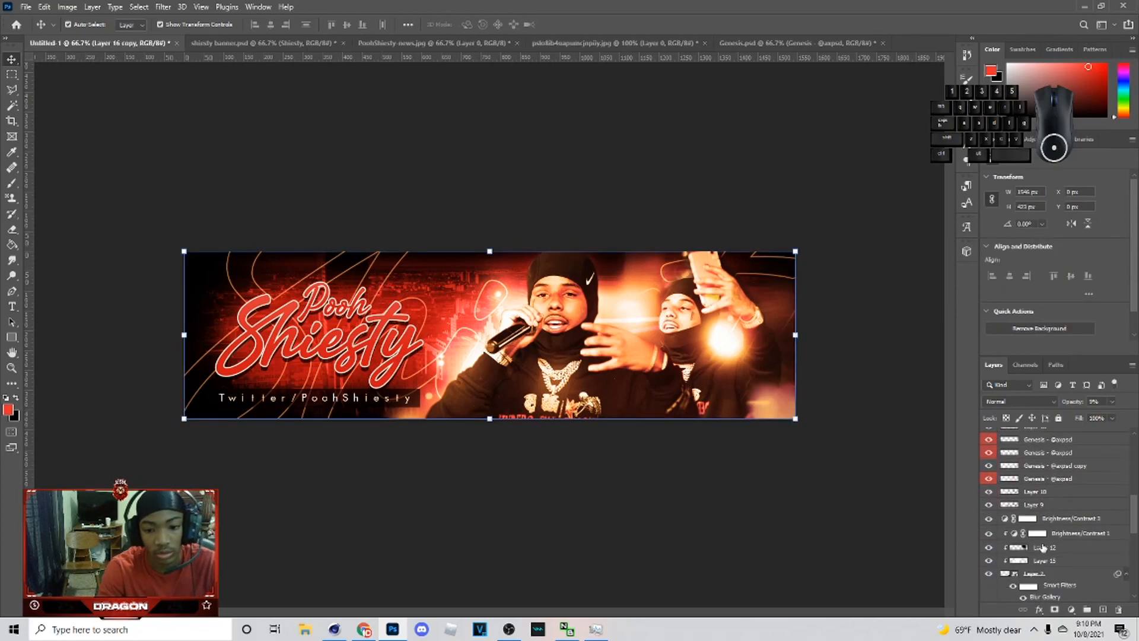
pyautogui.click(1045, 504)
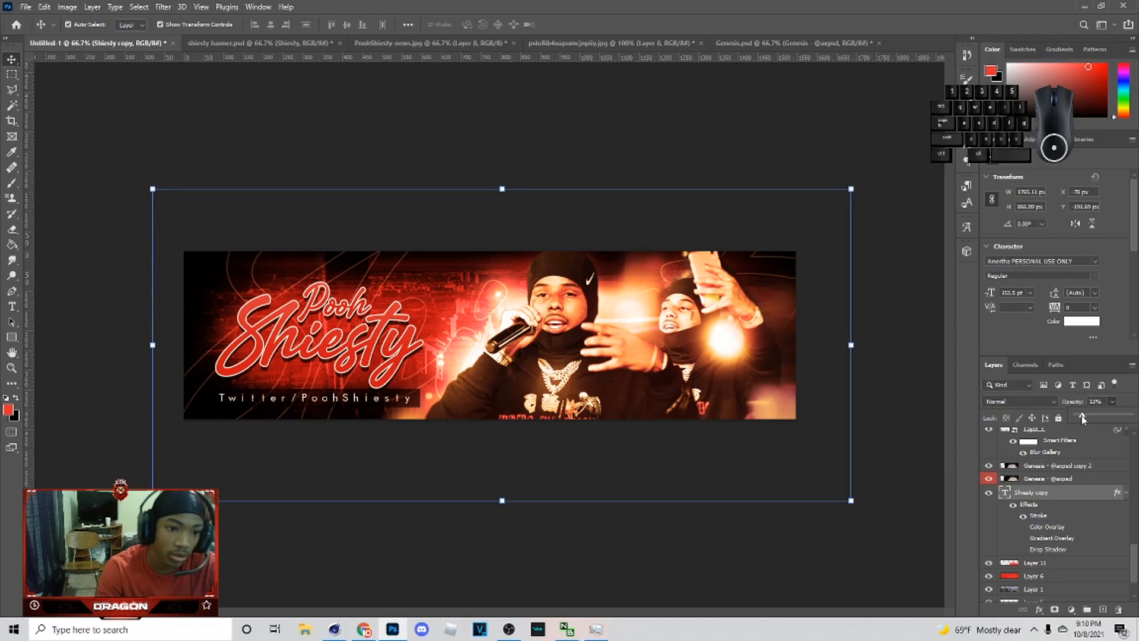
pyautogui.click(852, 563)
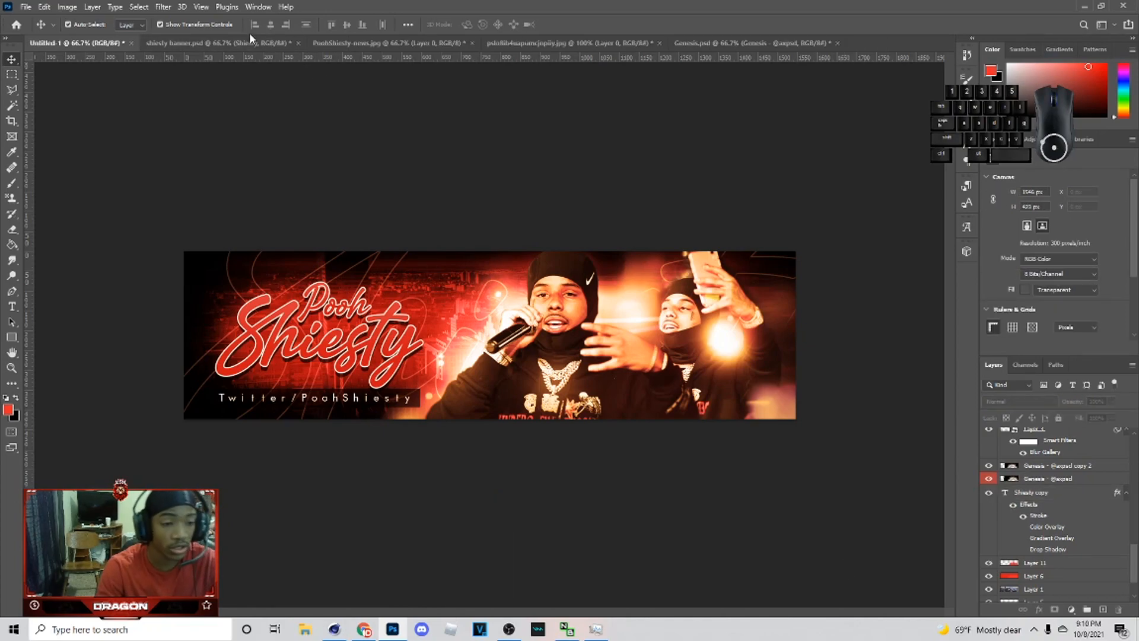
# Step: Scale the Pooh and Shiesty title layers together up to about 106% and nudge them slightly lower
pyautogui.click(209, 44)
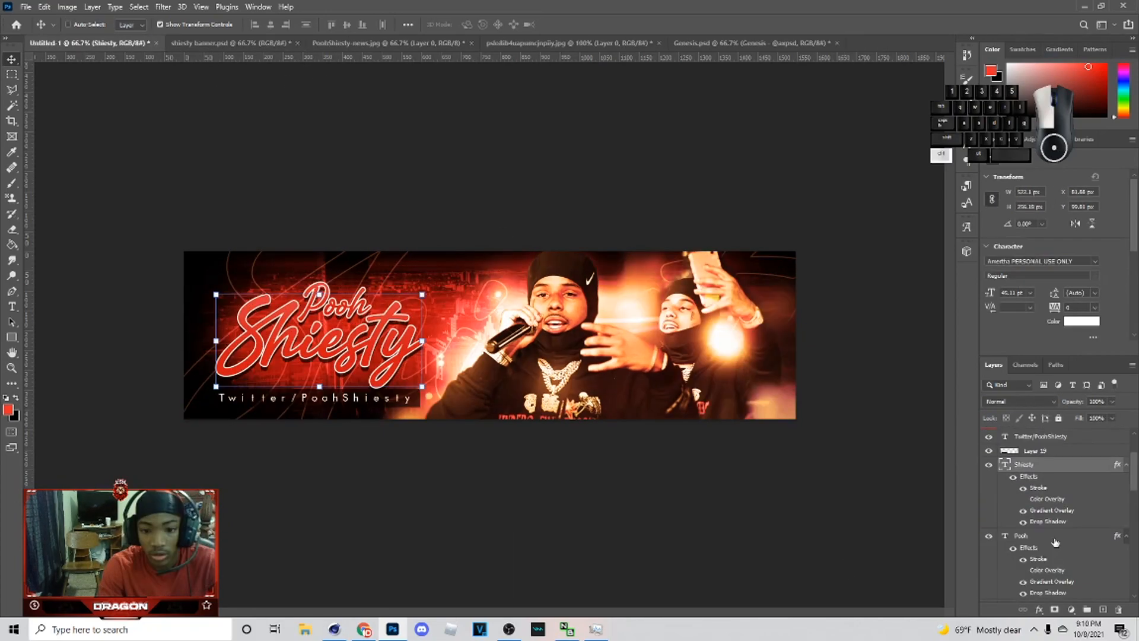
pyautogui.keyDown('ctrl'); pyautogui.click(1055, 538); pyautogui.keyUp('ctrl')
pyautogui.click(423, 338)
pyautogui.moveTo(423, 338); pyautogui.dragTo(444, 339)
pyautogui.moveTo(410, 342)
pyautogui.mouseDown()
pyautogui.moveTo(423, 335)
pyautogui.moveTo(410, 337)
pyautogui.mouseUp()
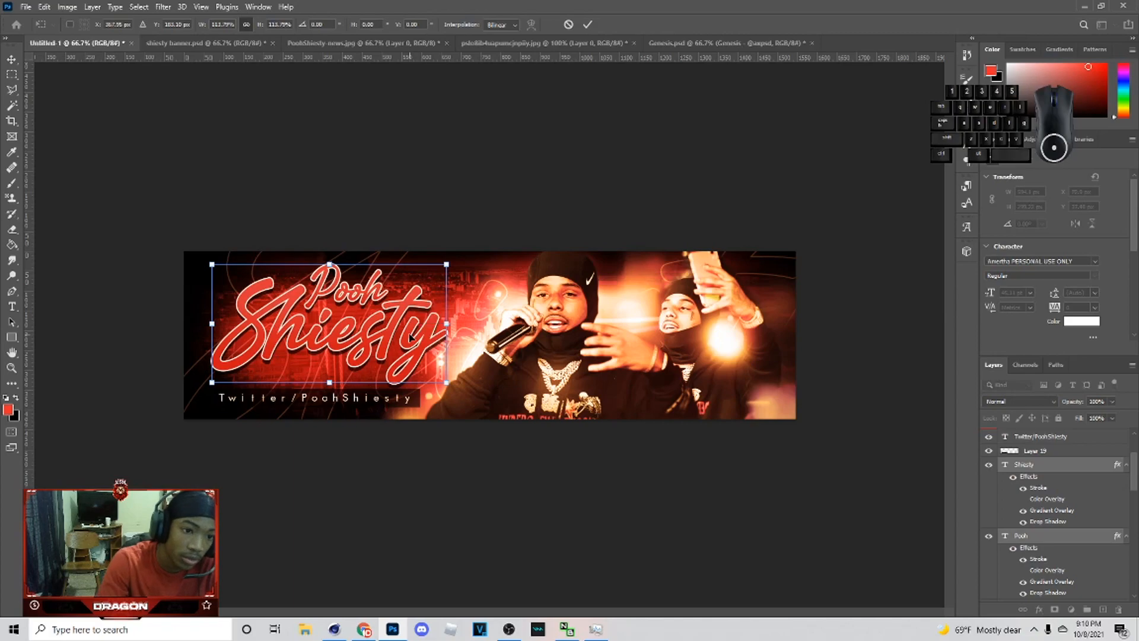
pyautogui.press('Down')
pyautogui.press('Down')
pyautogui.press('Down')
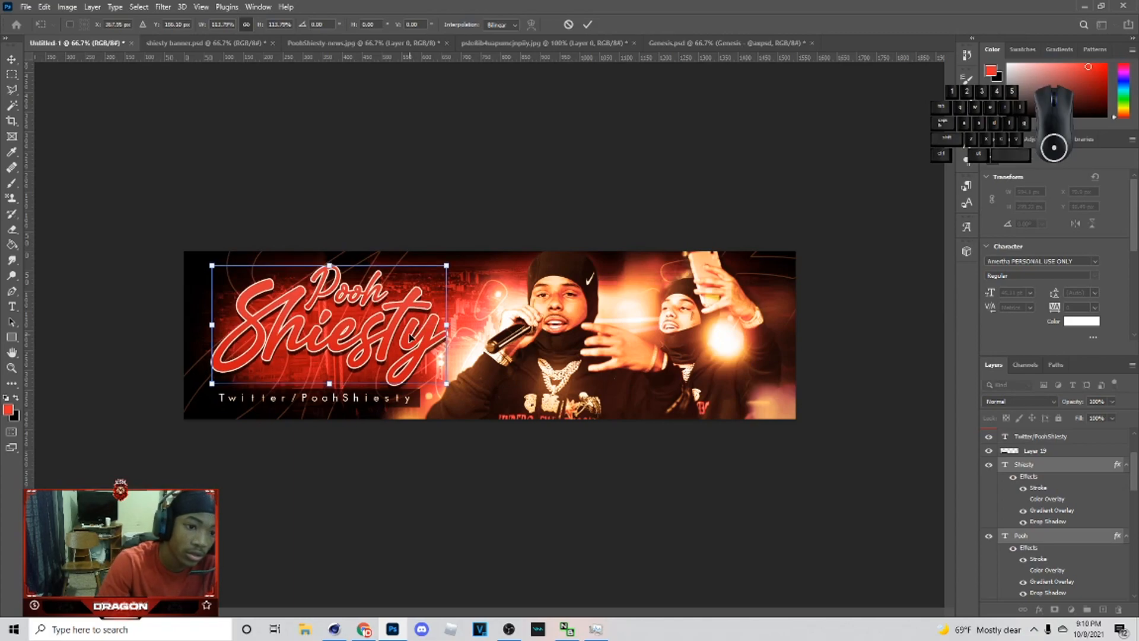
pyautogui.moveTo(445, 329); pyautogui.dragTo(428, 329)
pyautogui.moveTo(379, 336); pyautogui.dragTo(384, 338)
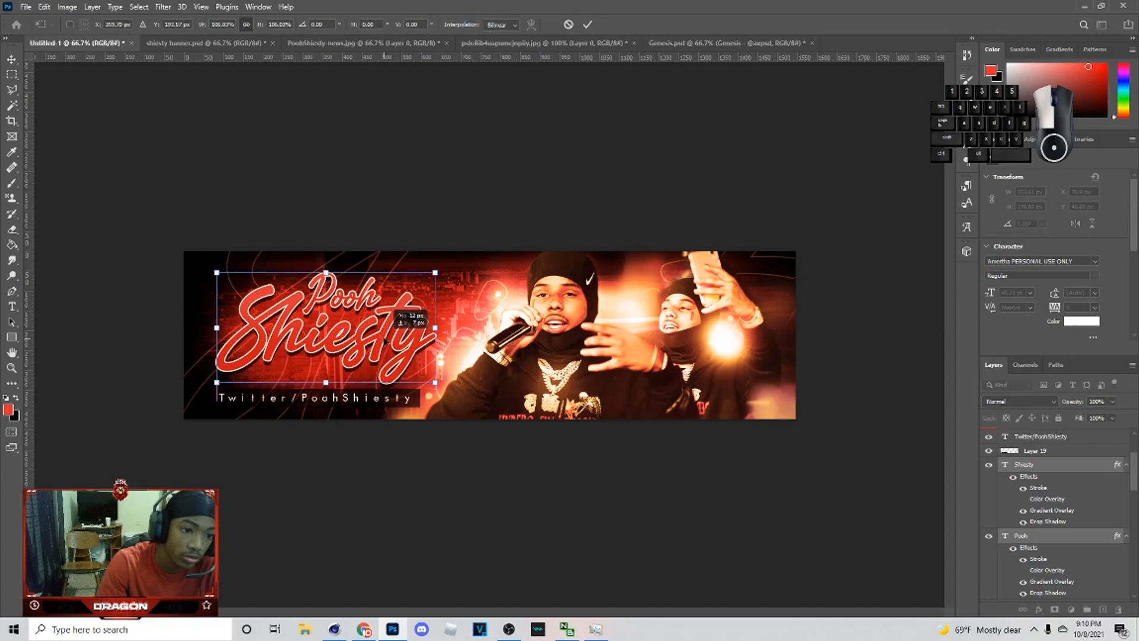
pyautogui.press('Down')
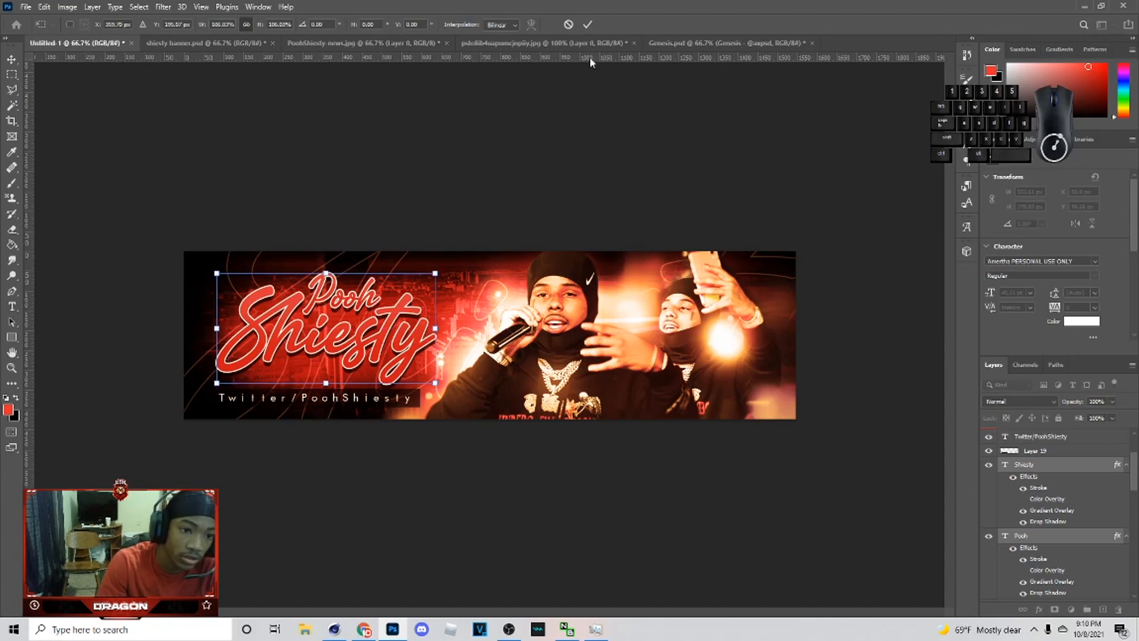
pyautogui.click(587, 25)
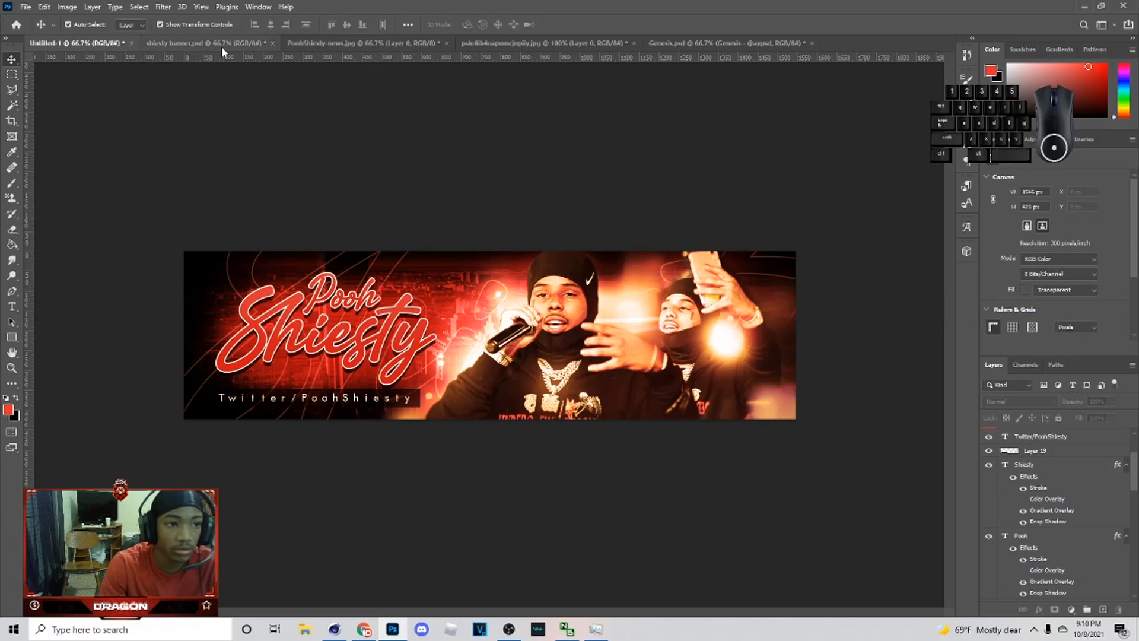
# Step: Select all the layers in the layers list and put them into a single group
pyautogui.scroll(3, 1062, 440)
pyautogui.click(1061, 439)
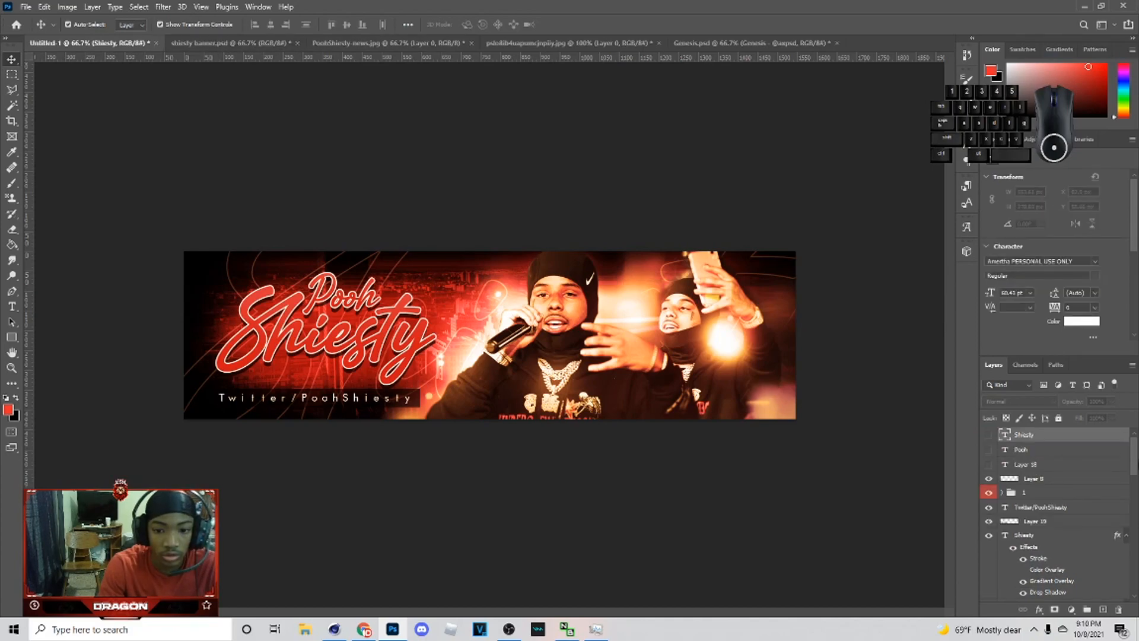
pyautogui.scroll(-5, 1127, 466)
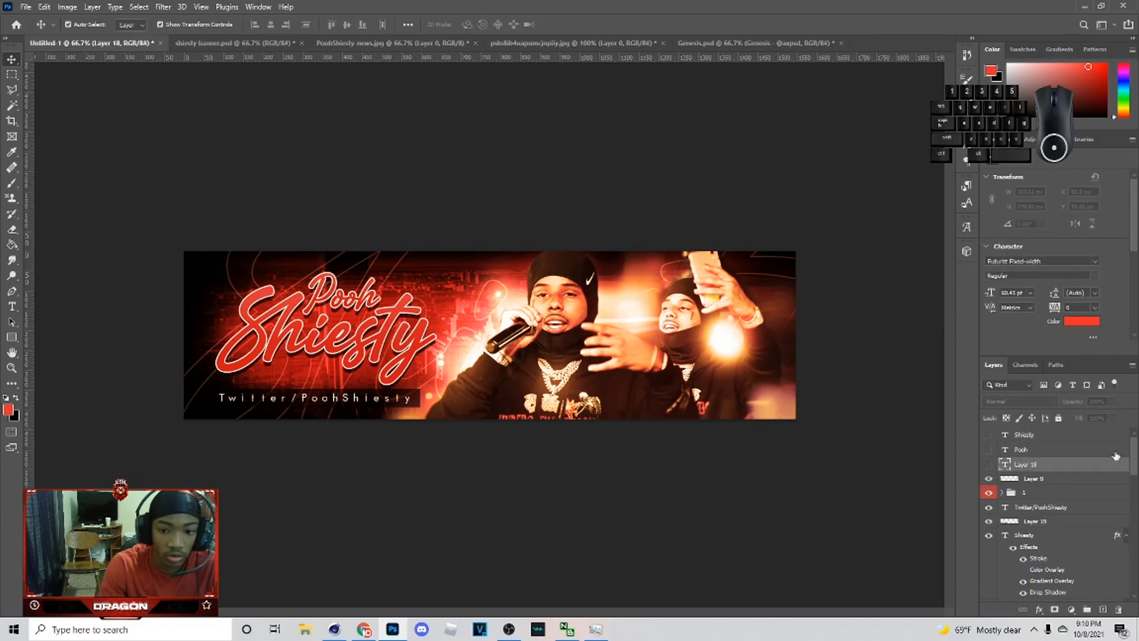
pyautogui.keyDown('shift'); pyautogui.click(1064, 586); pyautogui.keyUp('shift')
pyautogui.keyDown('shift'); pyautogui.click(1067, 597); pyautogui.keyUp('shift')
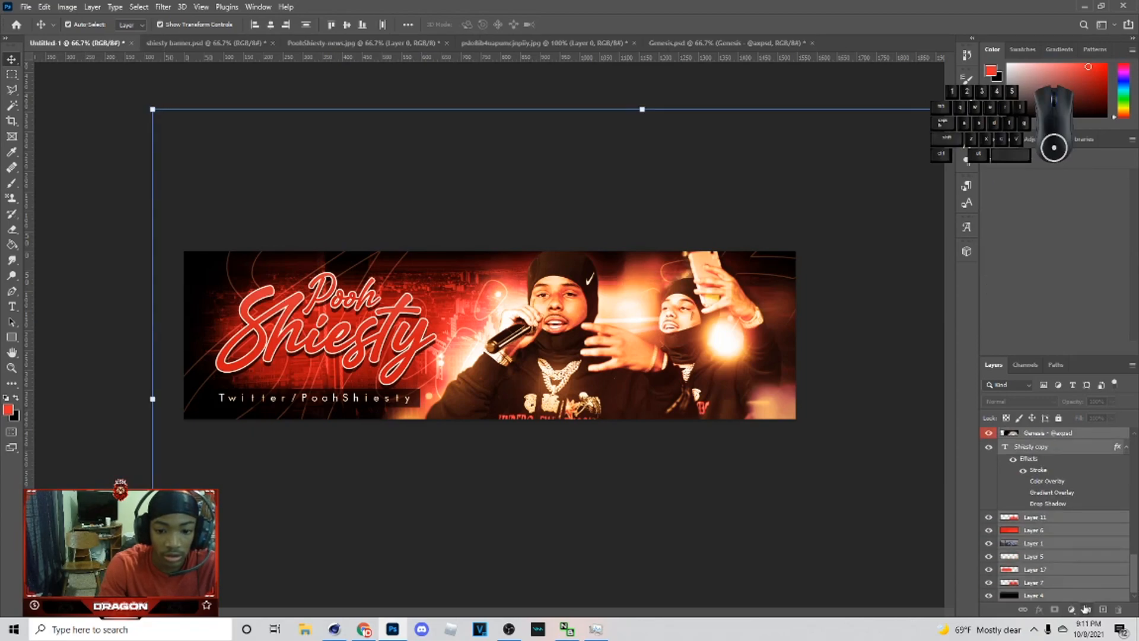
pyautogui.click(1085, 610)
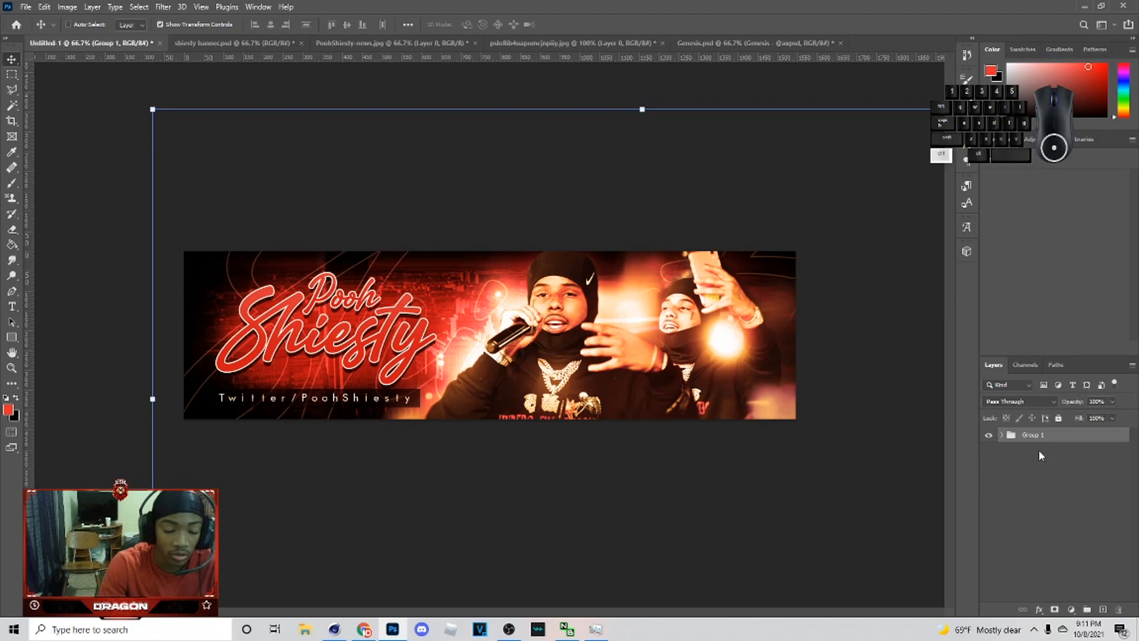
# Step: Duplicate the group, merge the copy into one layer and convert it to a smart object
pyautogui.hotkey('ctrl', 'j')
pyautogui.hotkey('ctrl', 'e')
pyautogui.rightClick(1036, 434)
pyautogui.click(943, 282)
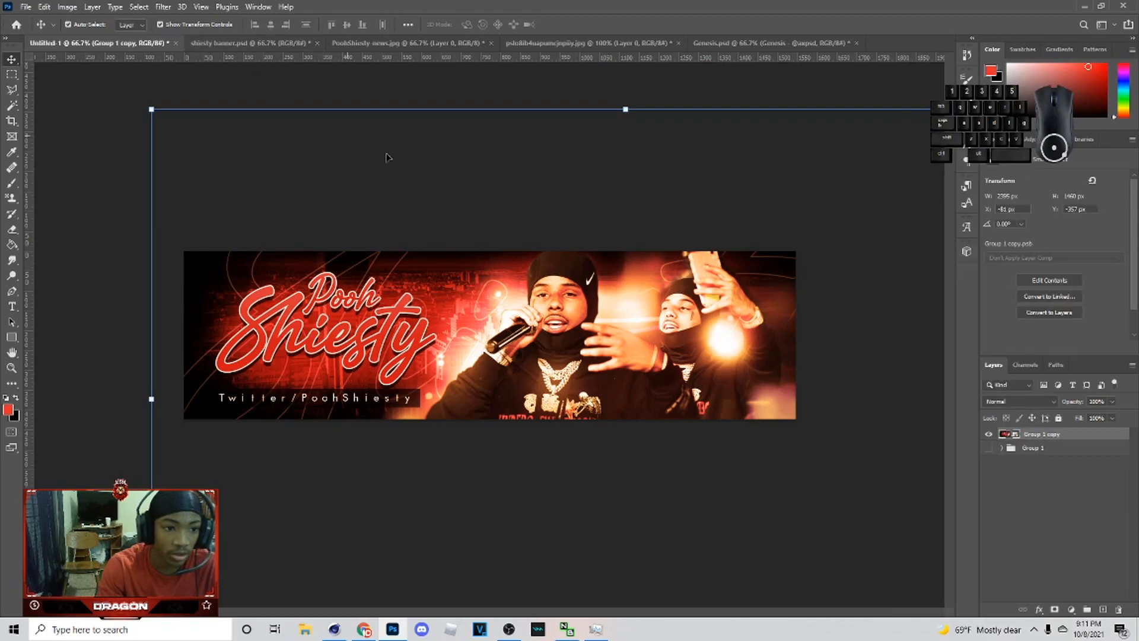
# Step: Open the Camera Raw Filter on the merged group copy
pyautogui.click(163, 7)
pyautogui.click(194, 90)
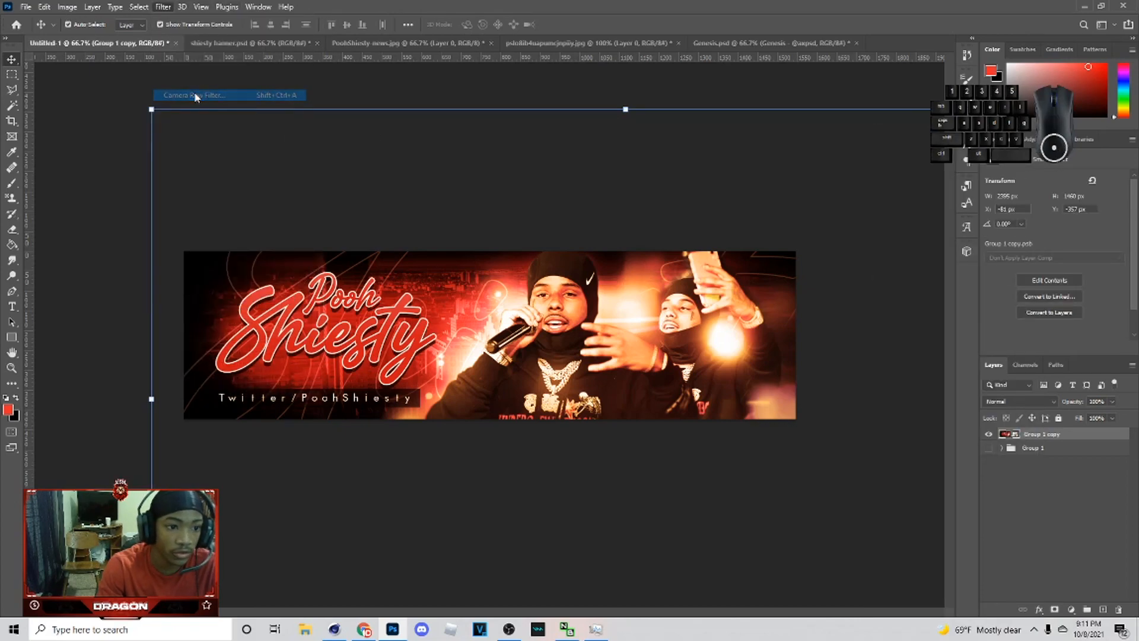
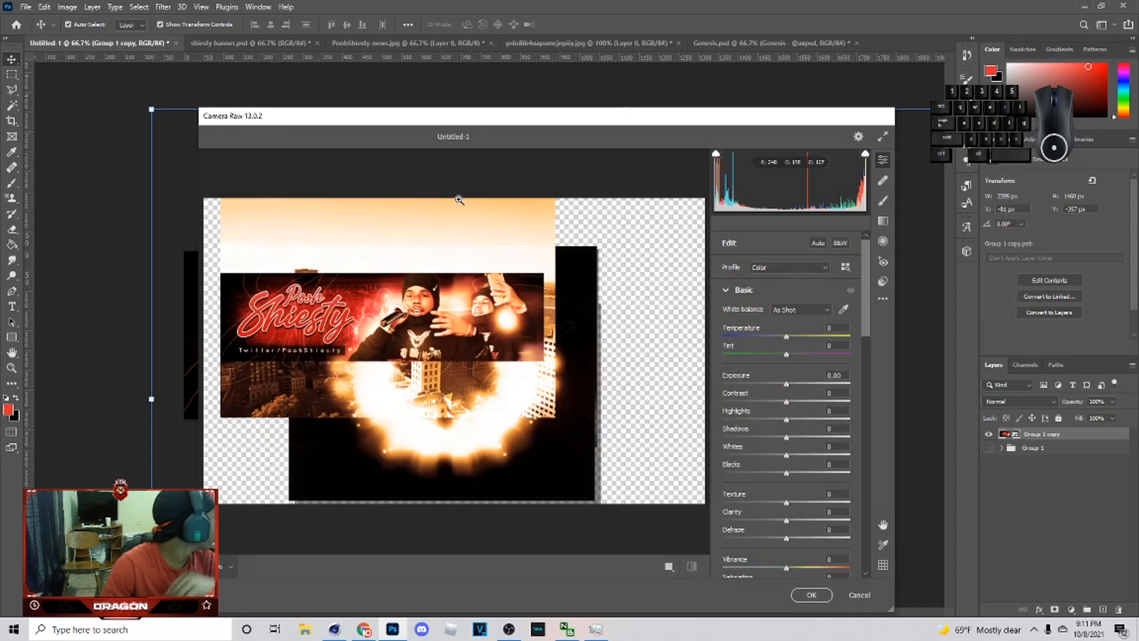
pyautogui.click(883, 281)
pyautogui.moveTo(863, 309); pyautogui.dragTo(832, 500)
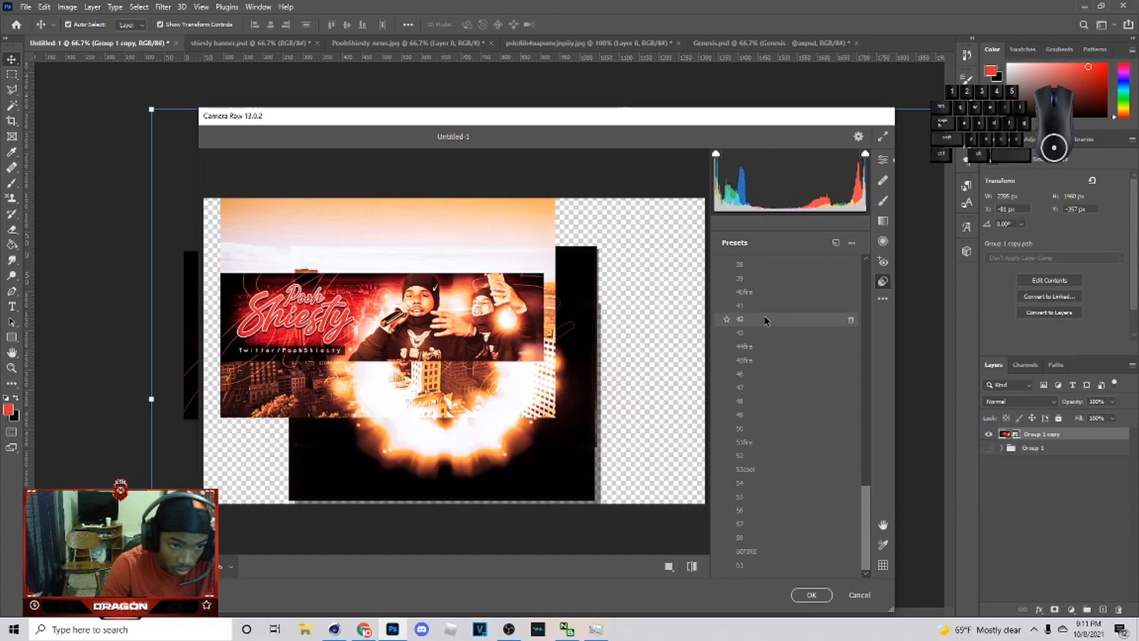
pyautogui.scroll(8, 765, 323)
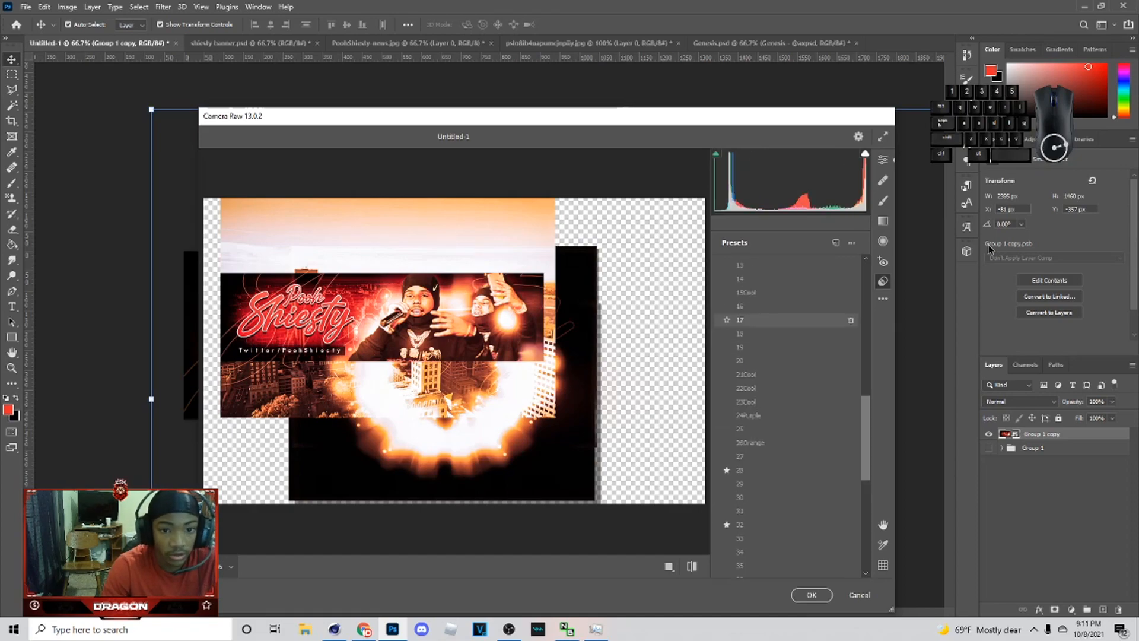
pyautogui.click(859, 594)
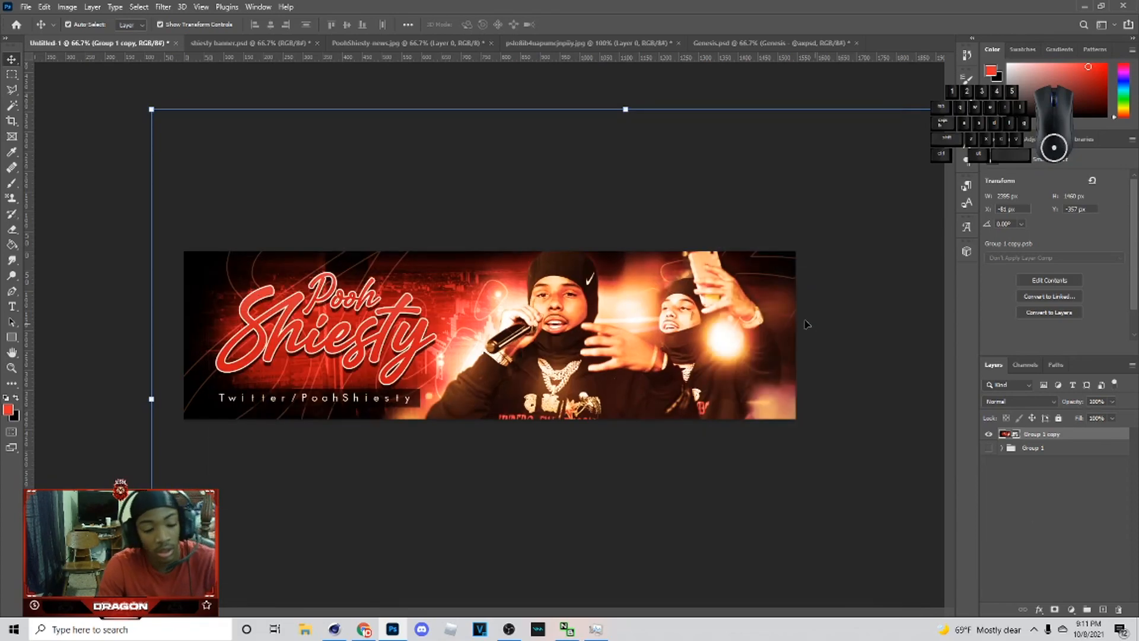
# Step: Select the whole canvas, copy it merged, paste it as a new layer and convert that layer to a smart object
pyautogui.press('m')
pyautogui.hotkey('ctrl', 'a')
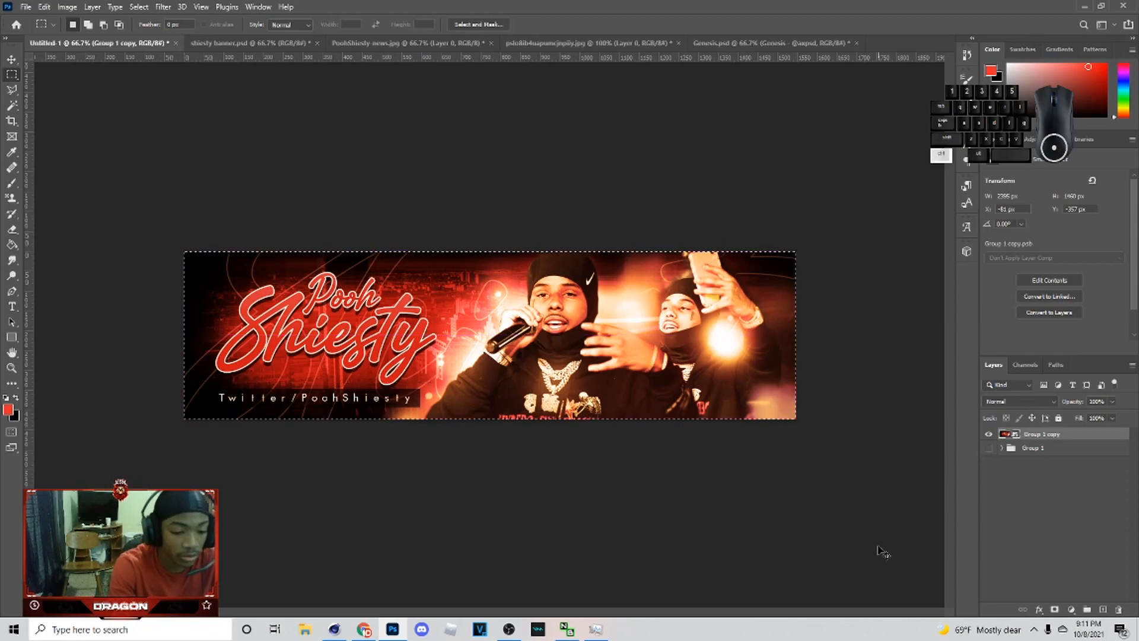
pyautogui.hotkey('ctrl', 'shift', 'c')
pyautogui.hotkey('ctrl', 'v')
pyautogui.rightClick(1032, 435)
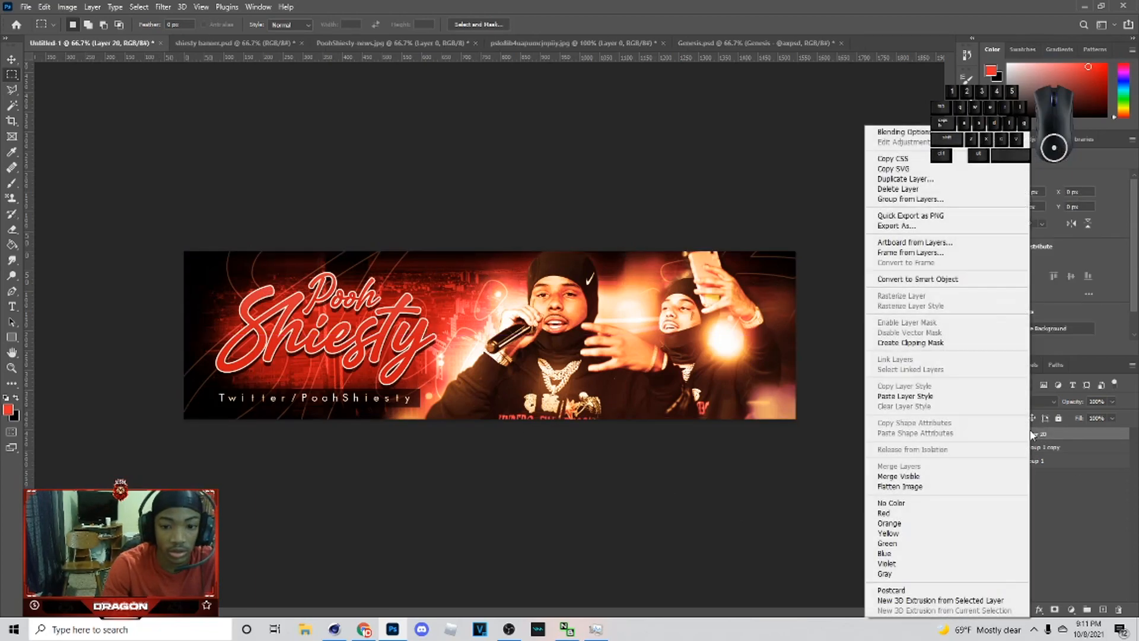
pyautogui.click(921, 279)
pyautogui.press('v')
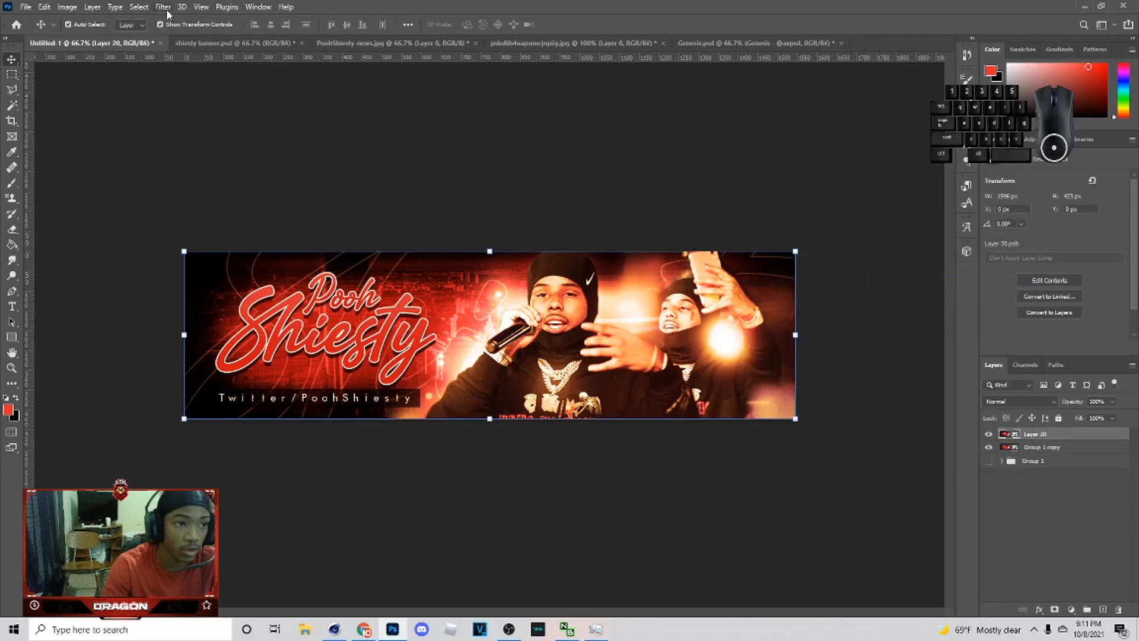
# Step: Open the Camera Raw Filter on the pasted layer and set Contrast +27, Highlights +24, Shadows +23 and Blacks +13
pyautogui.click(139, 7)
pyautogui.moveTo(163, 7)
pyautogui.click(196, 95)
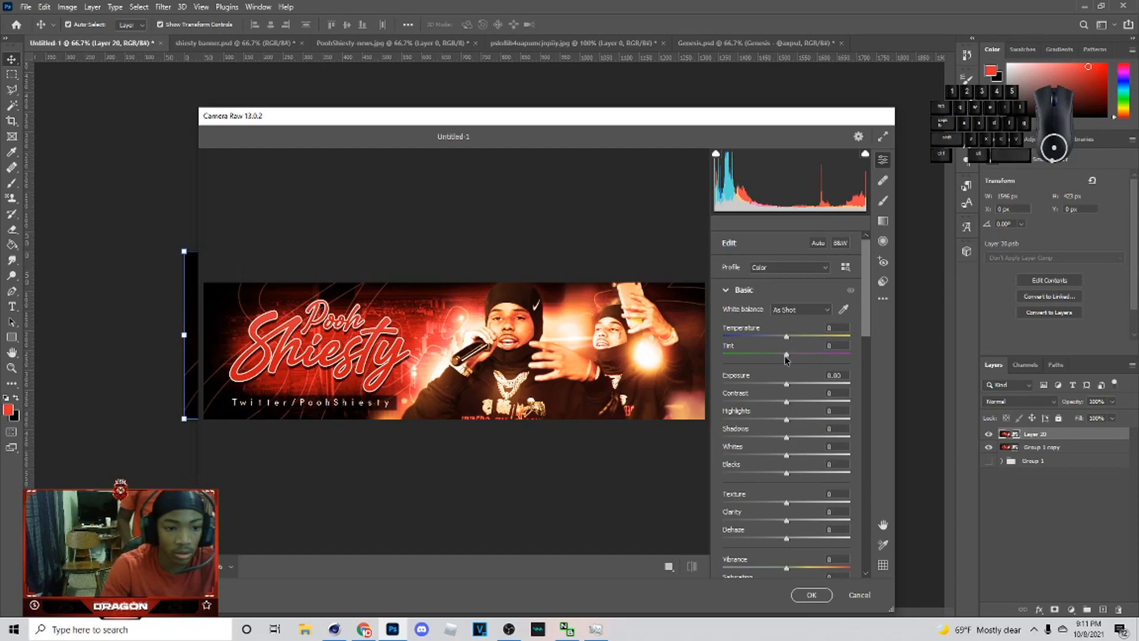
pyautogui.moveTo(787, 406); pyautogui.dragTo(795, 475)
pyautogui.scroll(-1, 793, 472)
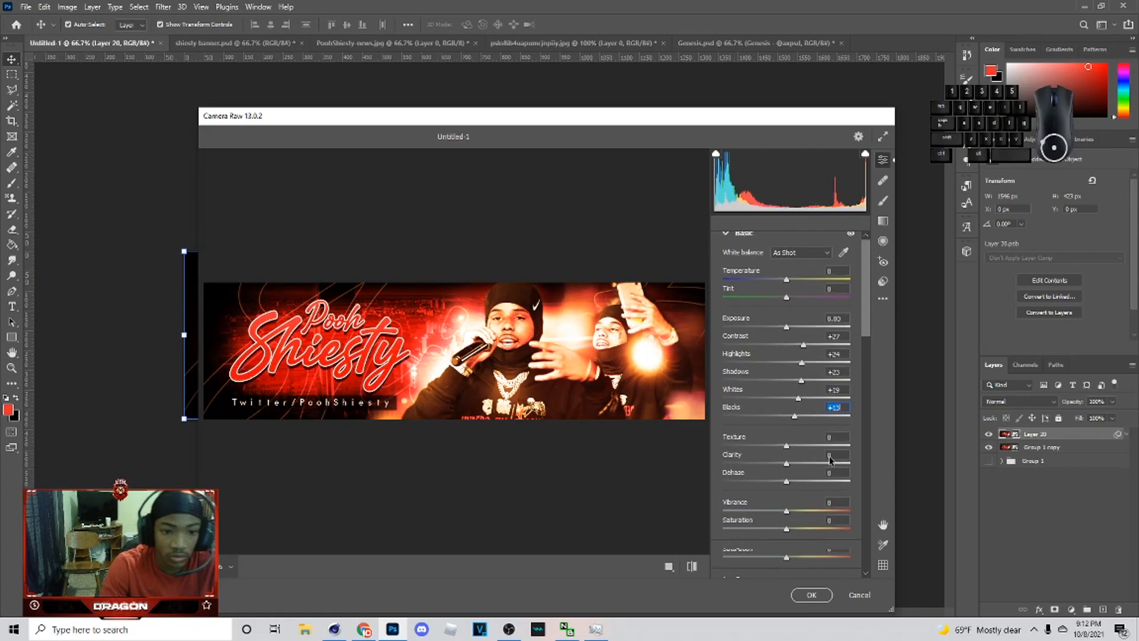
# Step: Set Texture to +10, Clarity to +11 and Dehaze to +3 in the Camera Raw Filter
pyautogui.moveTo(789, 449)
pyautogui.mouseDown()
pyautogui.moveTo(805, 449)
pyautogui.moveTo(793, 449)
pyautogui.mouseUp()
pyautogui.scroll(-1, 790, 478)
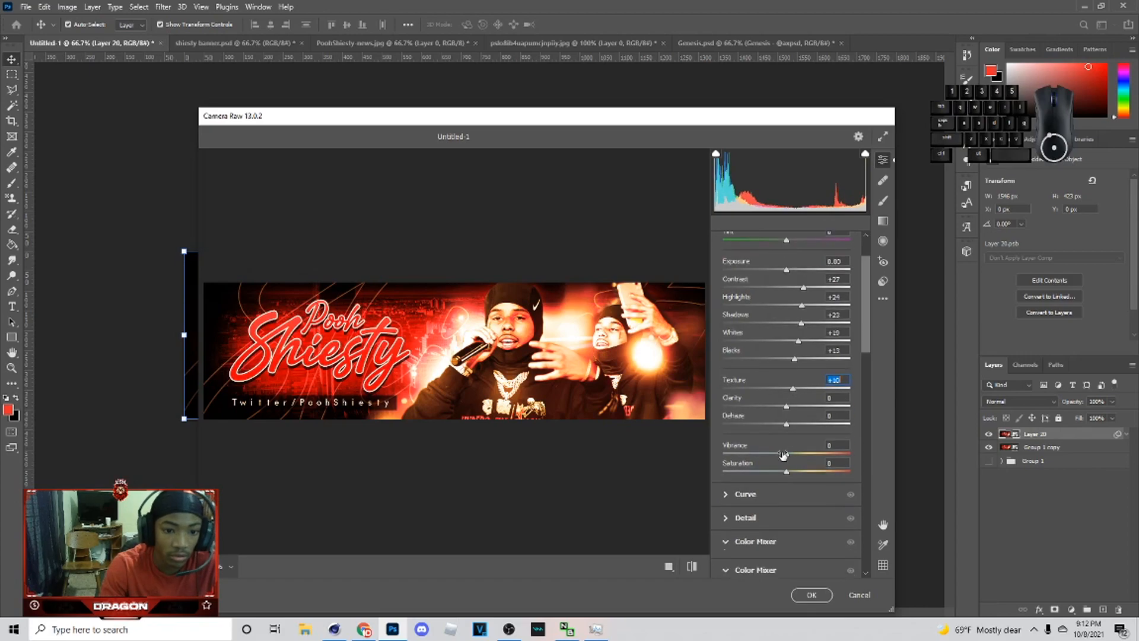
pyautogui.moveTo(790, 408); pyautogui.dragTo(796, 409)
pyautogui.scroll(-2, 795, 410)
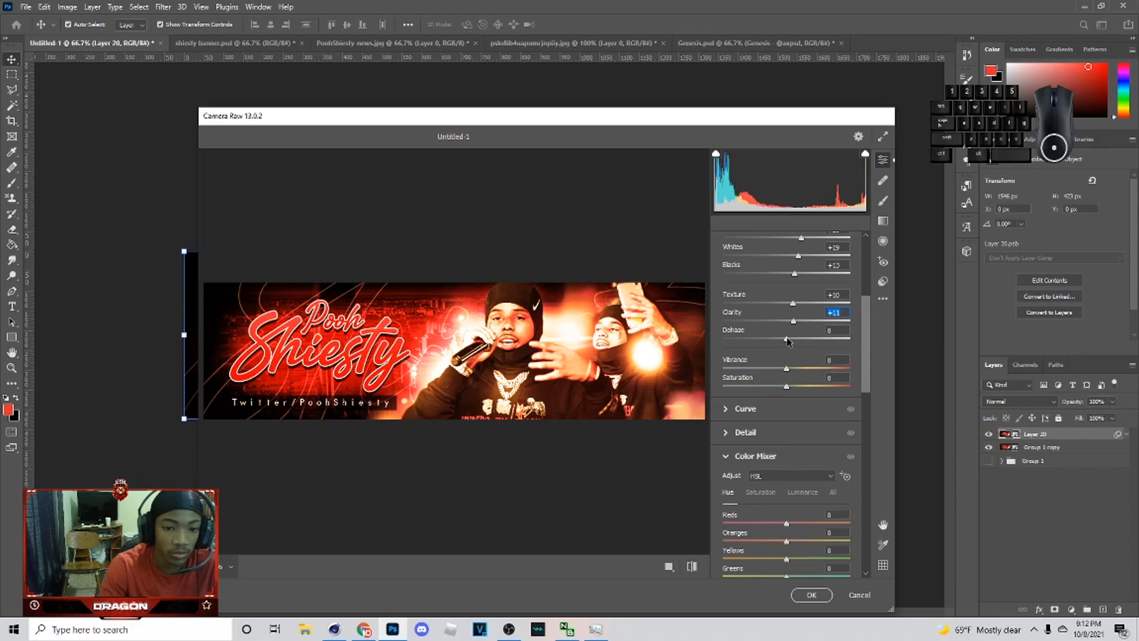
pyautogui.moveTo(787, 340); pyautogui.dragTo(789, 340)
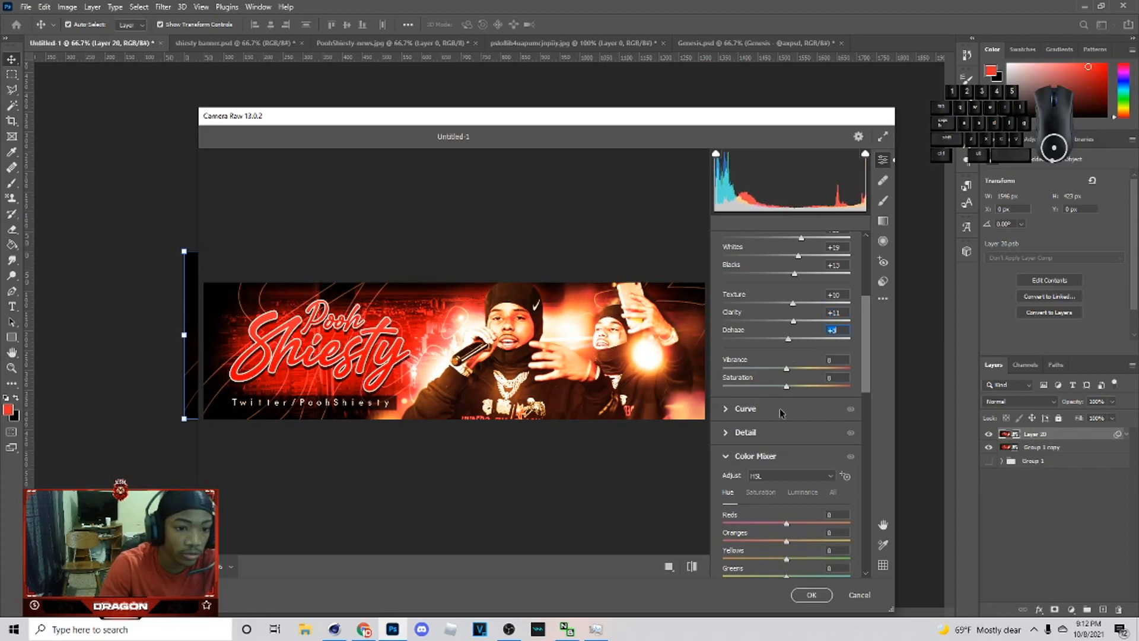
# Step: Try shifting several Color Mixer hue sliders, undoing each change
pyautogui.scroll(-5, 782, 410)
pyautogui.moveTo(787, 382); pyautogui.dragTo(884, 372)
pyautogui.hotkey('ctrl', 'z')
pyautogui.moveTo(787, 400); pyautogui.dragTo(908, 391)
pyautogui.hotkey('ctrl', 'z')
pyautogui.moveTo(787, 417); pyautogui.dragTo(885, 406)
pyautogui.hotkey('ctrl', 'z')
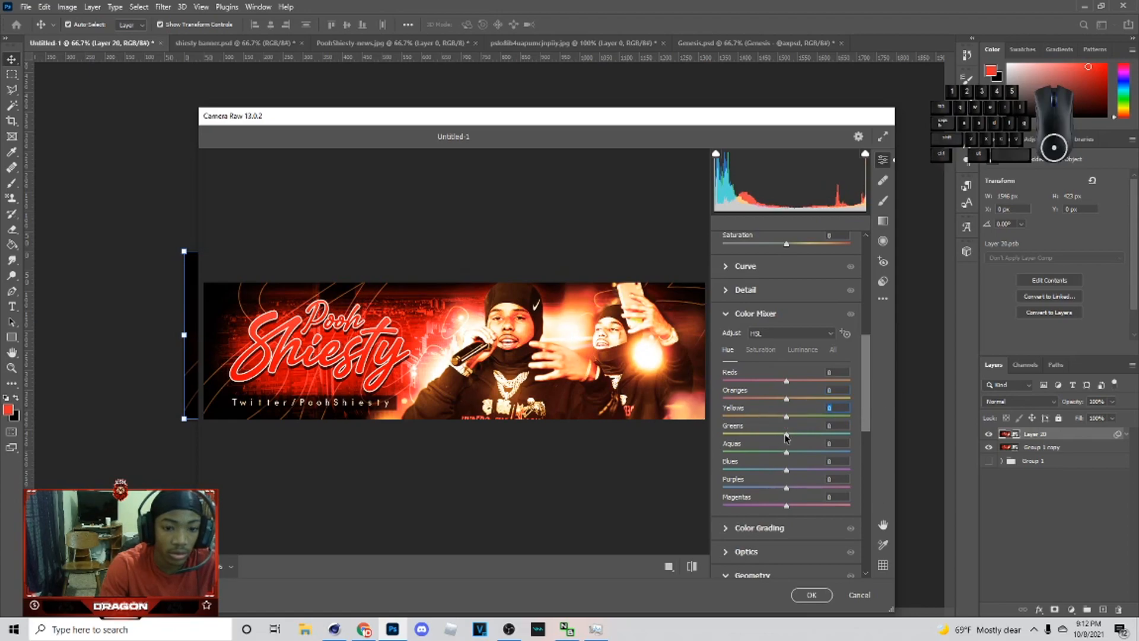
# Step: Set Grain to 7, test and undo calibration slider changes, then confirm the filter and undo it
pyautogui.scroll(-5, 771, 451)
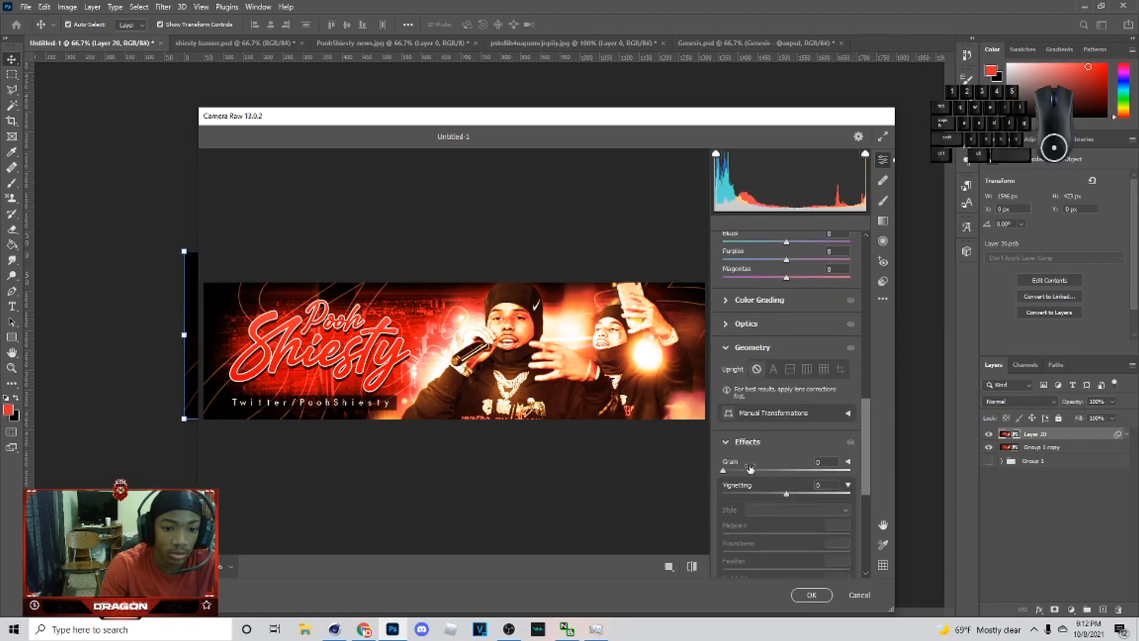
pyautogui.scroll(-5, 779, 426)
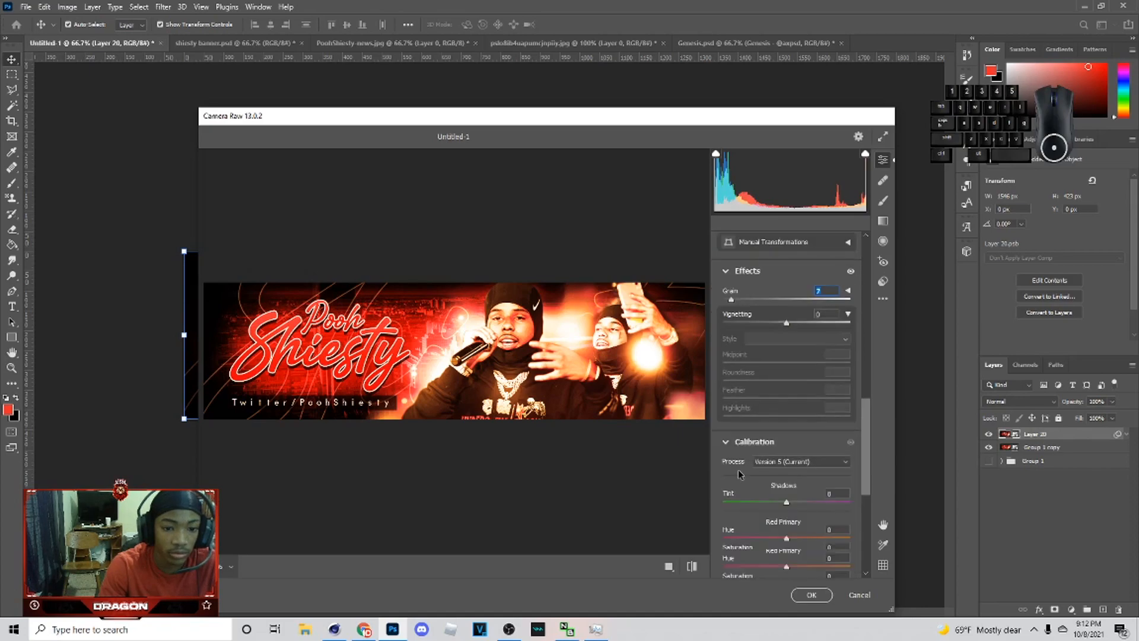
pyautogui.moveTo(786, 441); pyautogui.dragTo(863, 439)
pyautogui.hotkey('ctrl', 'z')
pyautogui.moveTo(785, 459); pyautogui.dragTo(655, 457)
pyautogui.hotkey('ctrl', 'z')
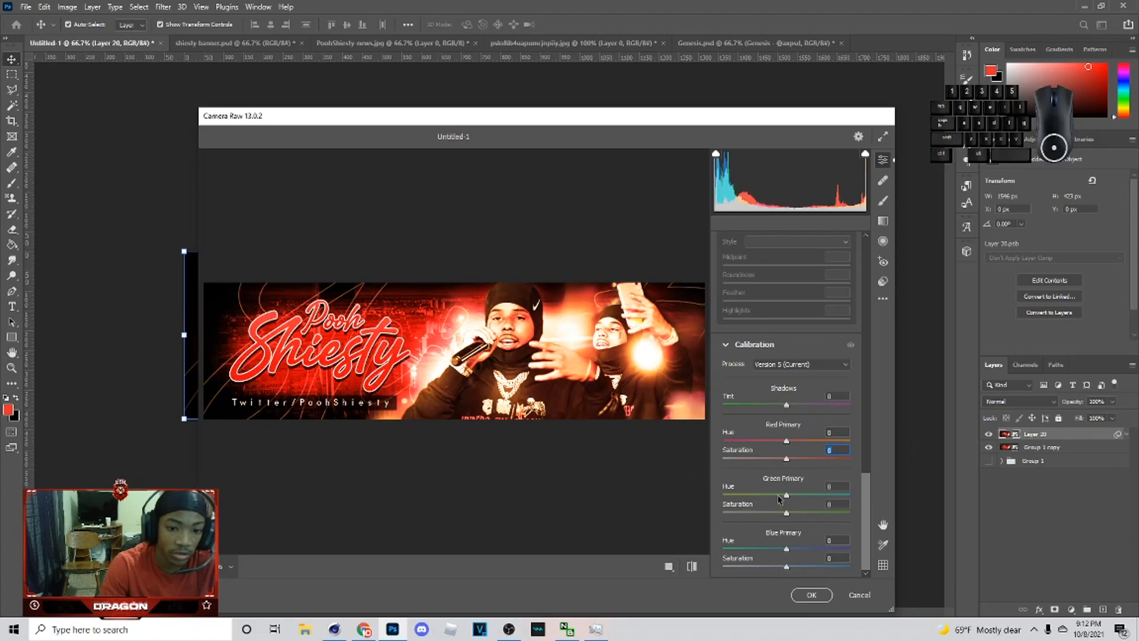
pyautogui.click(817, 595)
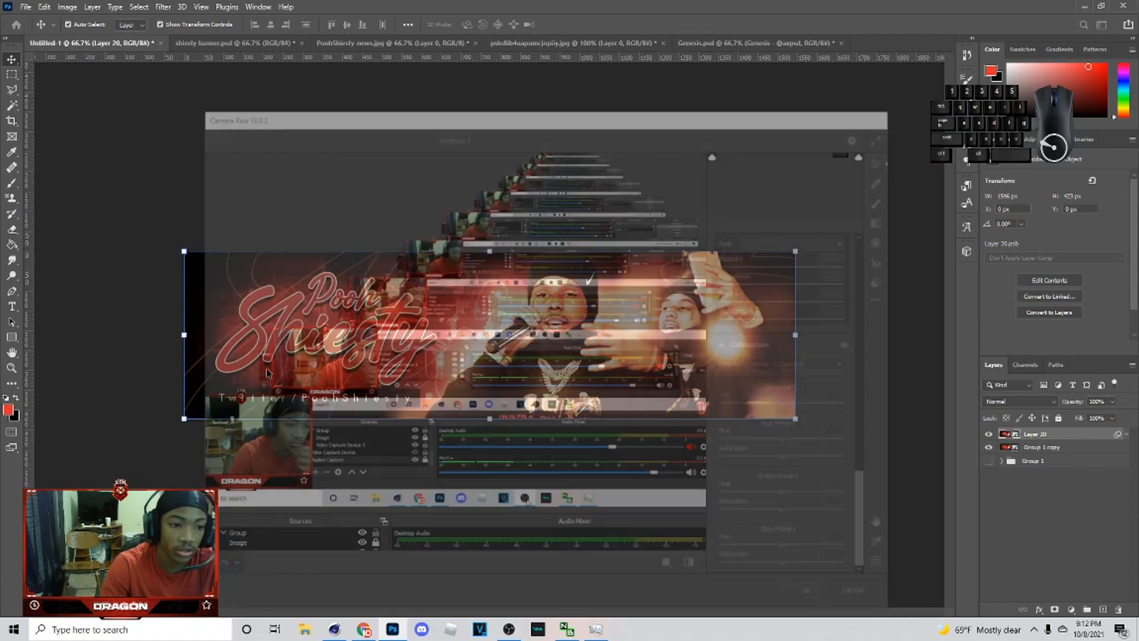
pyautogui.hotkey('ctrl', 'z')
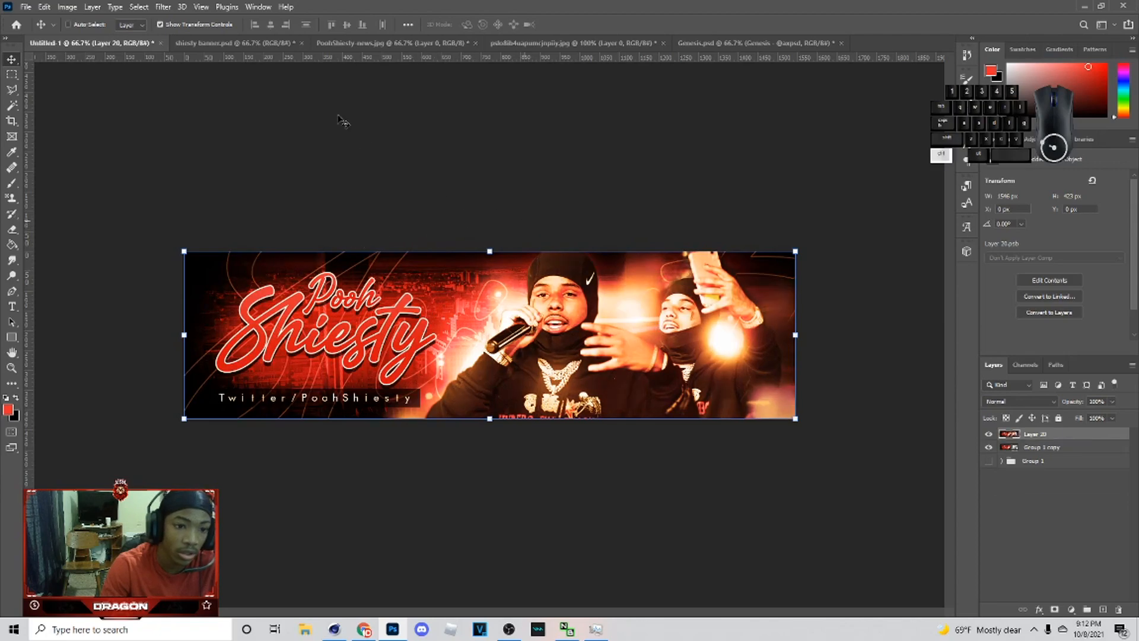
# Step: Convert the pasted layer to a smart object again and apply the Camera Raw Filter user preset 14
pyautogui.rightClick(1035, 434)
pyautogui.click(949, 281)
pyautogui.click(163, 6)
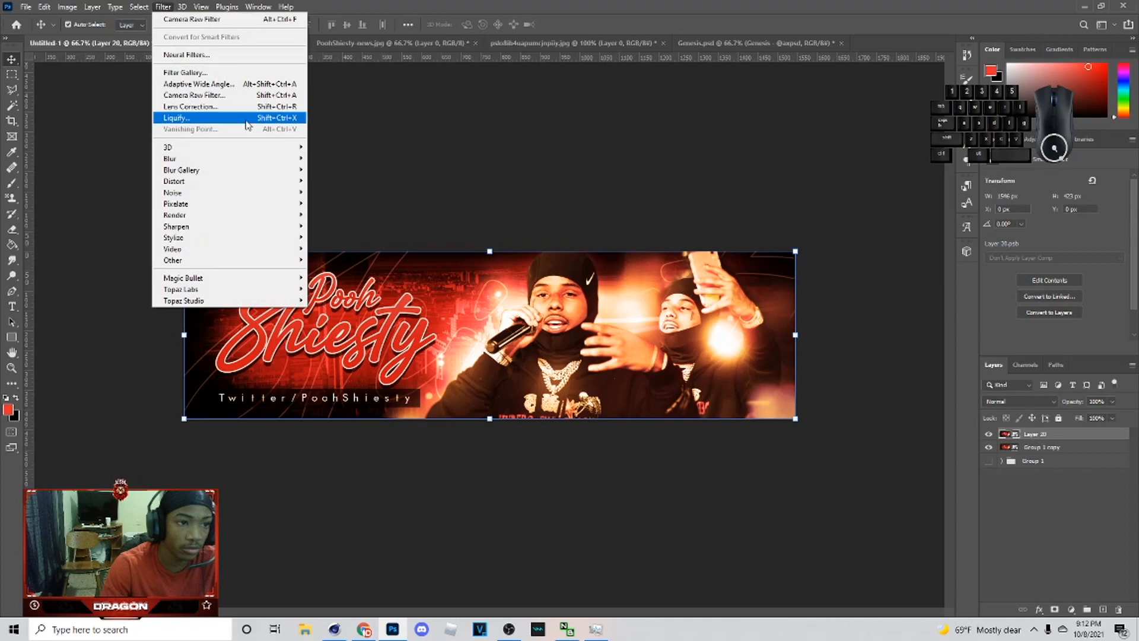
pyautogui.click(239, 96)
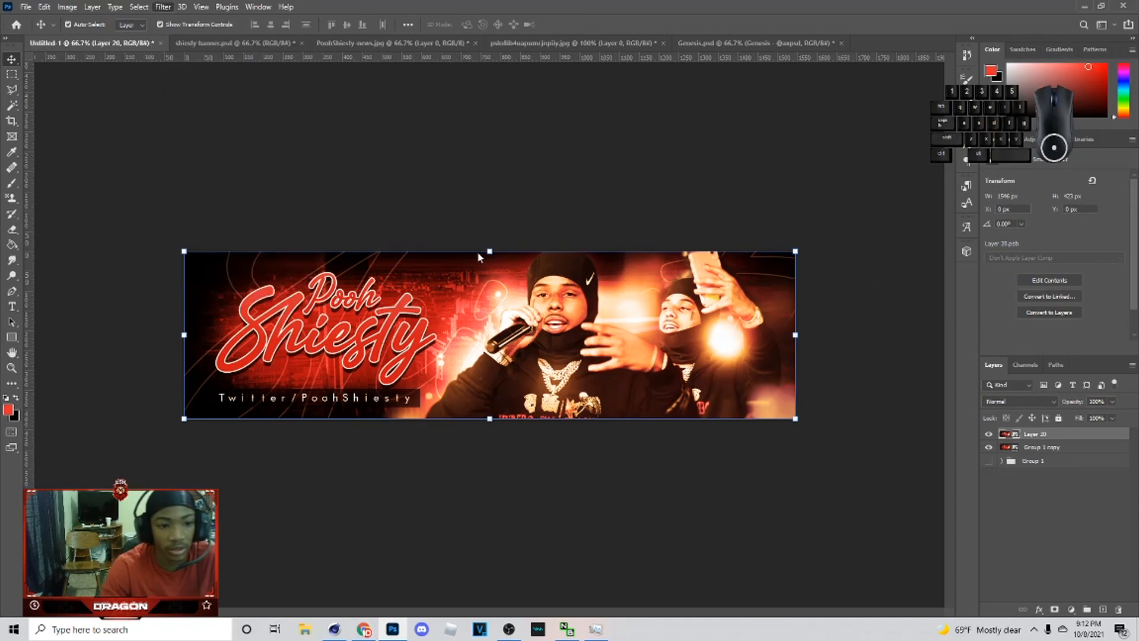
pyautogui.scroll(-10, 765, 356)
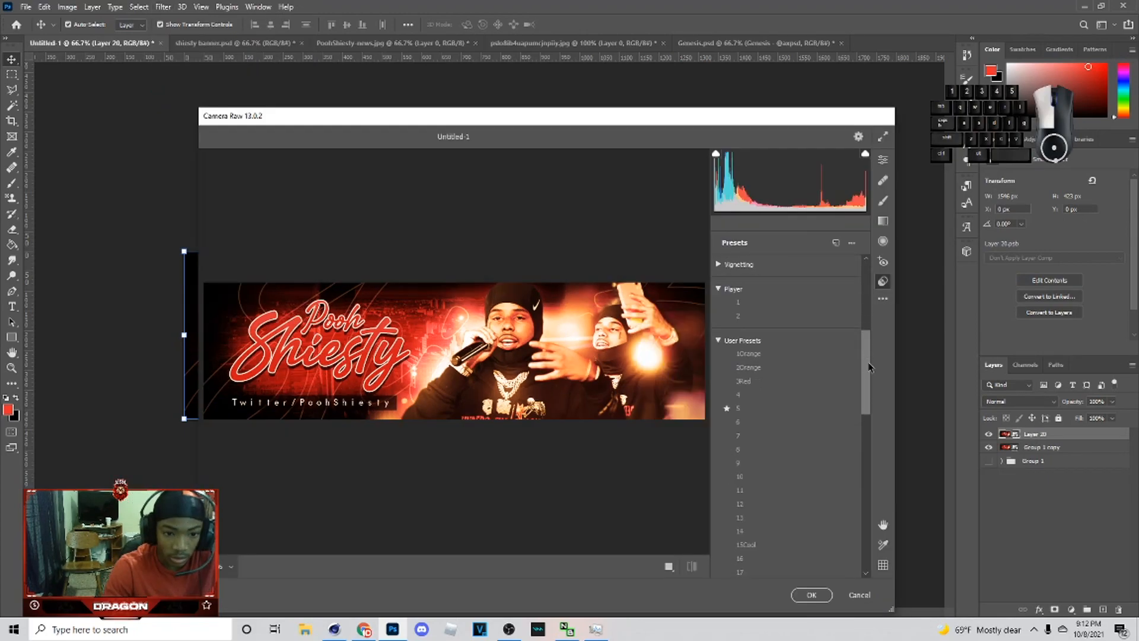
pyautogui.click(758, 387)
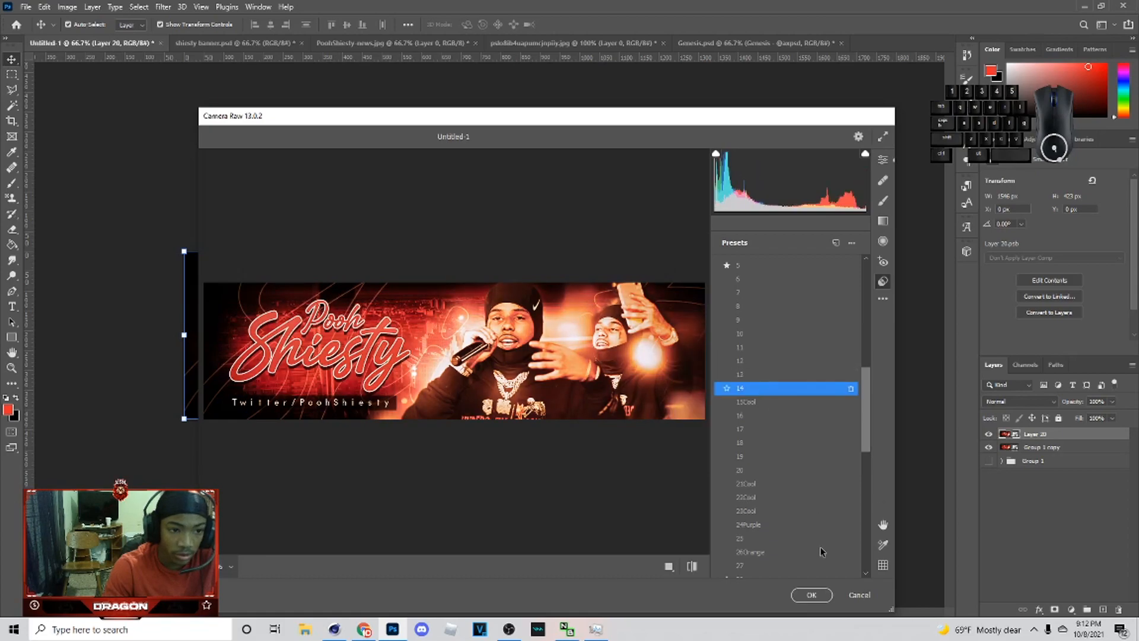
pyautogui.click(812, 594)
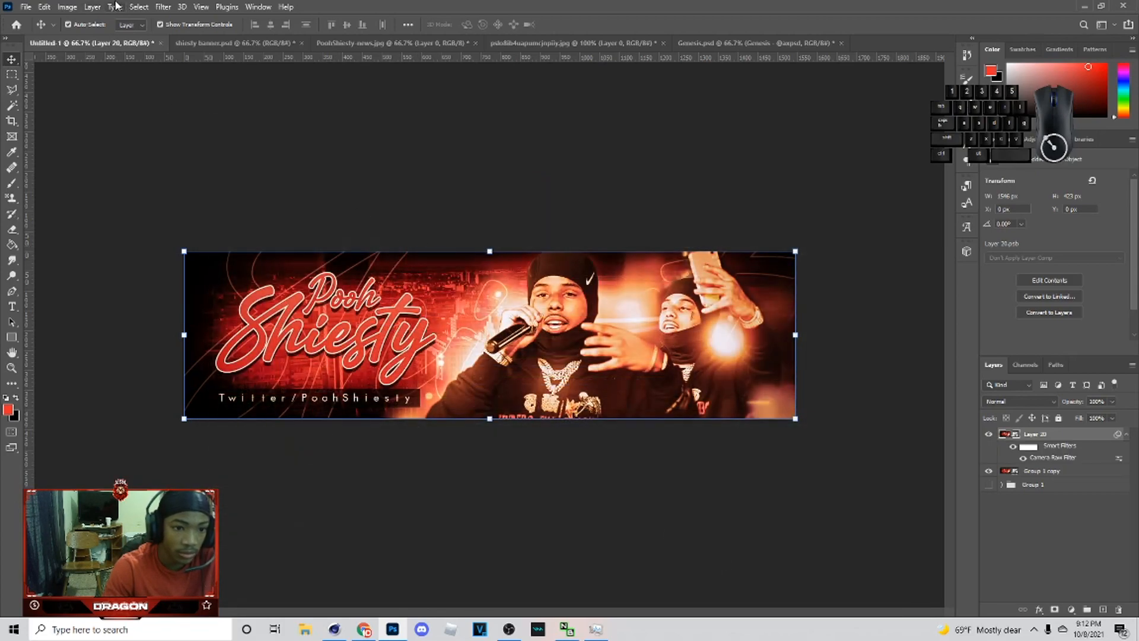
# Step: Apply a Magic Bullet Looks filter using the Haze/Flare, Auto Shoulder and Chromatic Aberration tools
pyautogui.click(162, 7)
pyautogui.moveTo(257, 280)
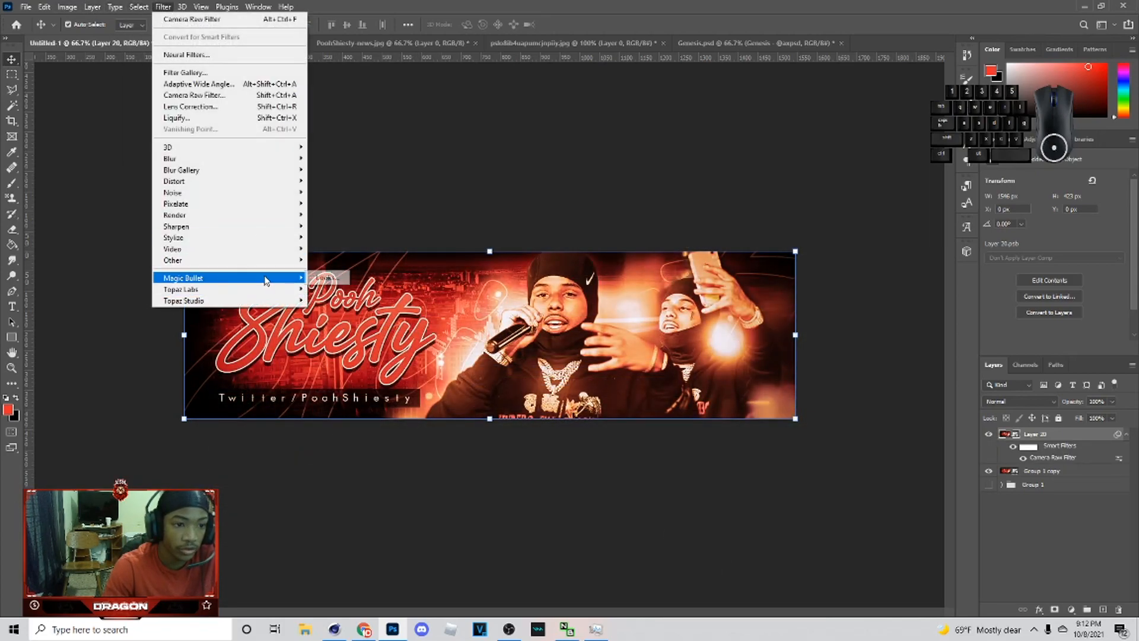
pyautogui.click(326, 278)
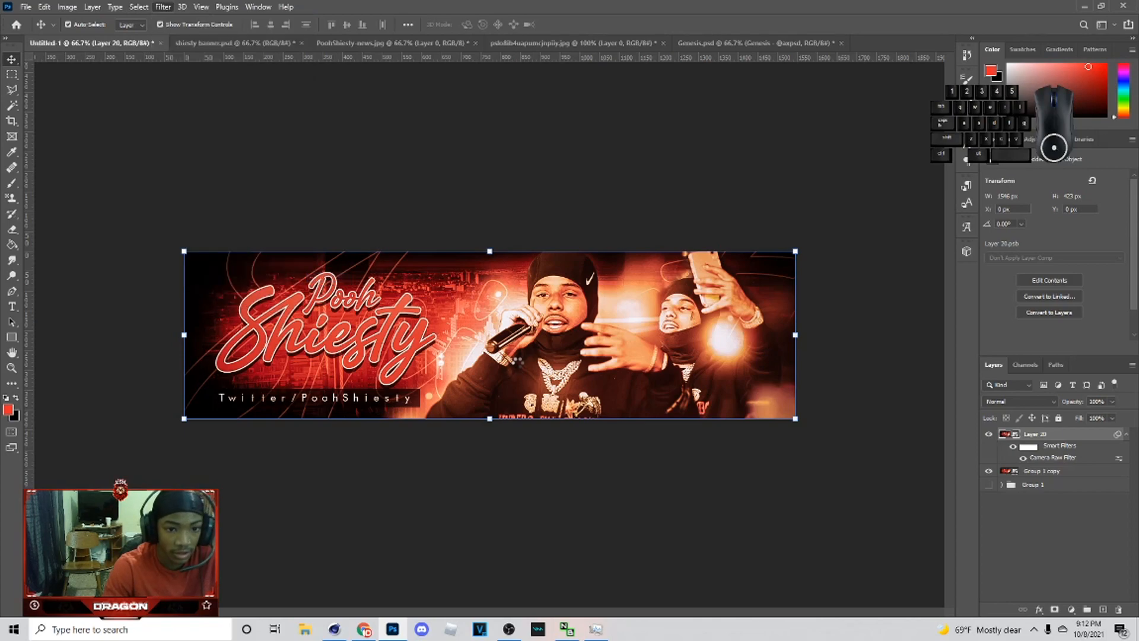
pyautogui.click(296, 522)
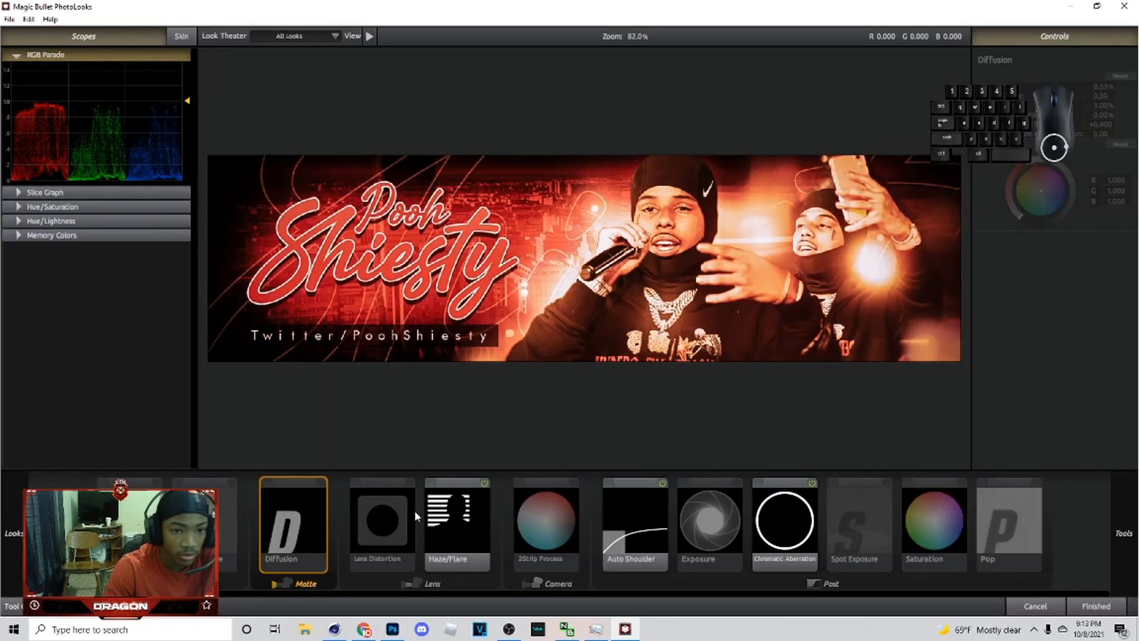
pyautogui.click(469, 522)
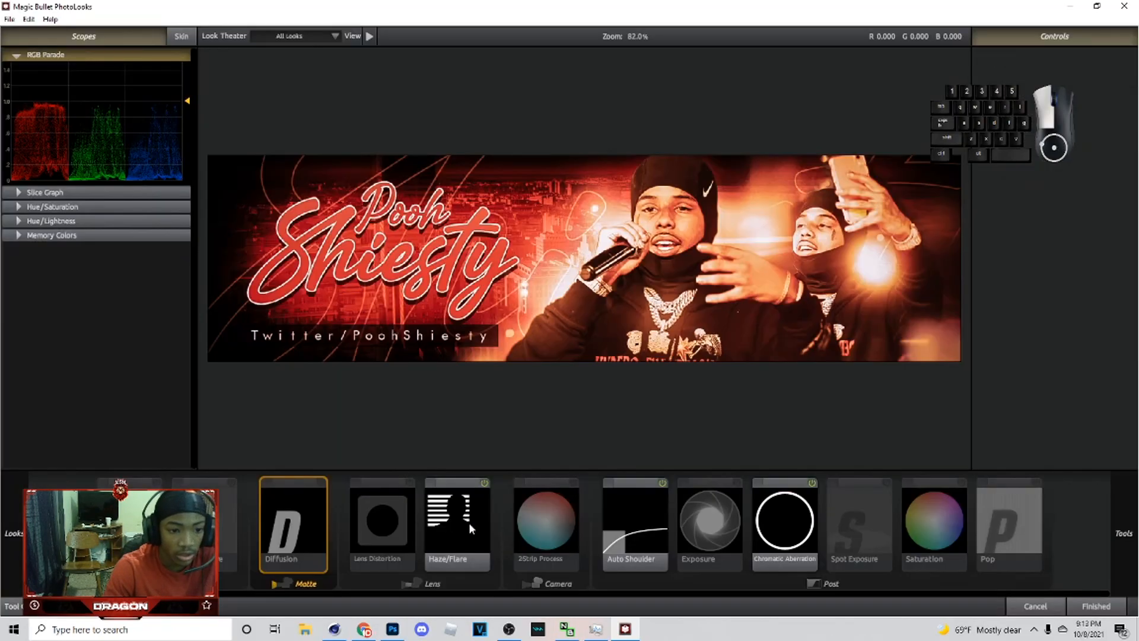
pyautogui.click(651, 526)
pyautogui.click(792, 520)
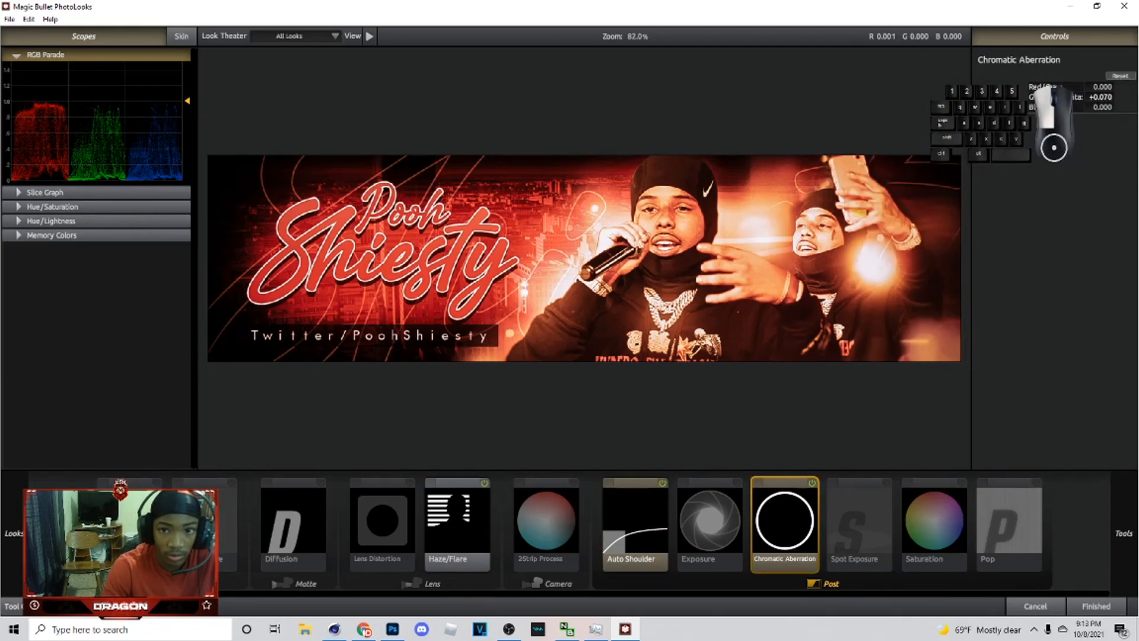
pyautogui.scroll(-1, 1102, 96)
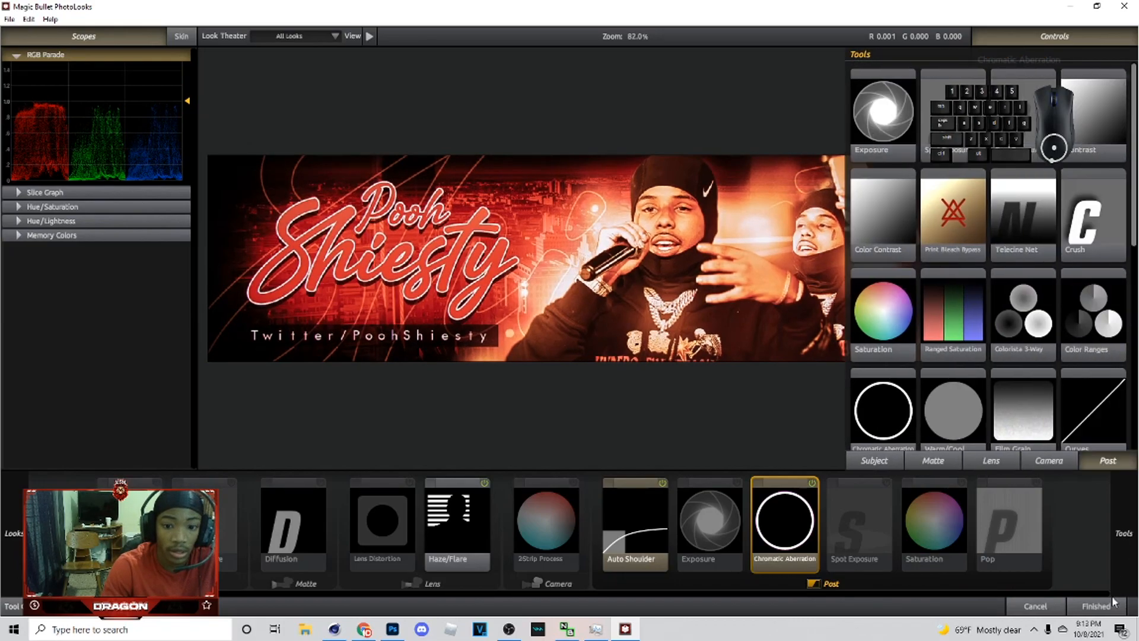
pyautogui.click(1096, 606)
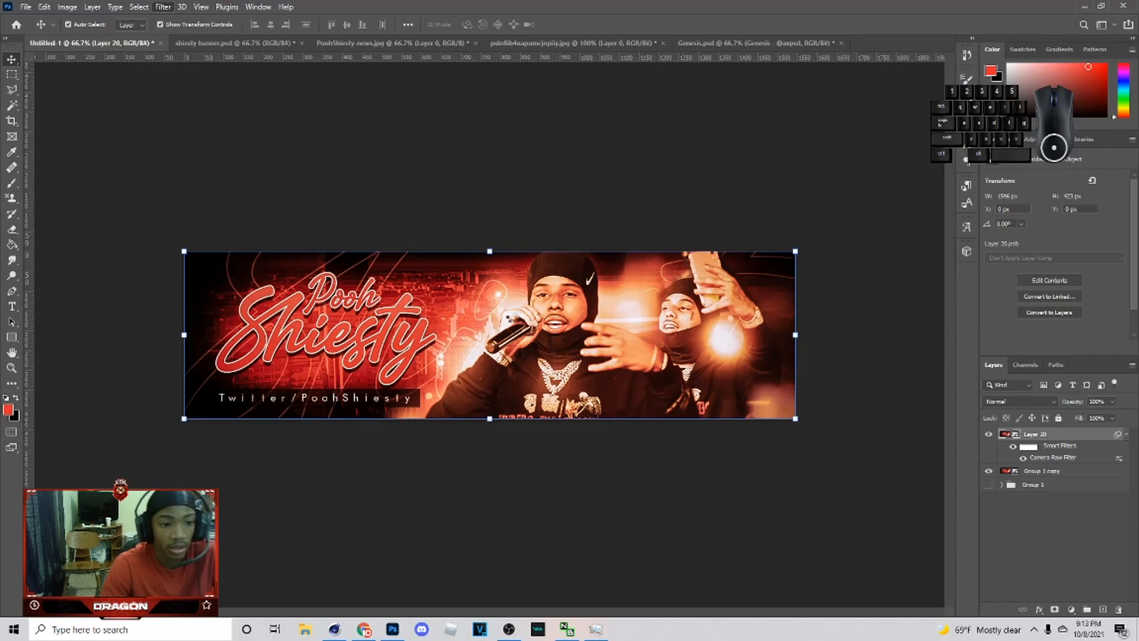
# Step: Apply the Topaz Adjust 5 filter from Topaz Labs to the smart object
pyautogui.click(163, 6)
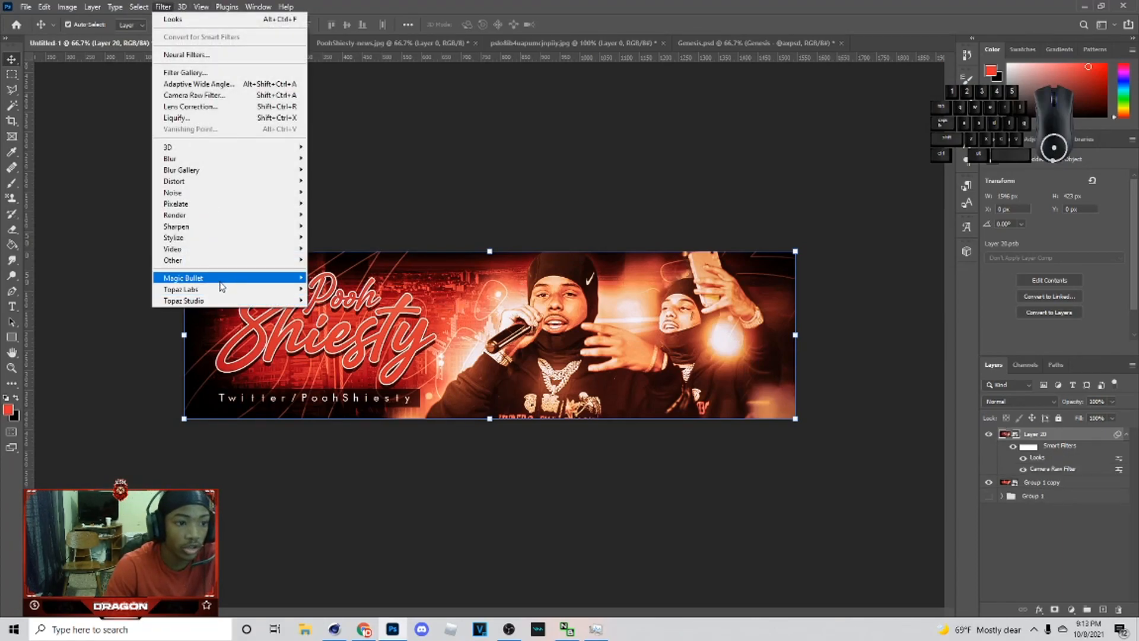
pyautogui.moveTo(221, 283)
pyautogui.click(341, 289)
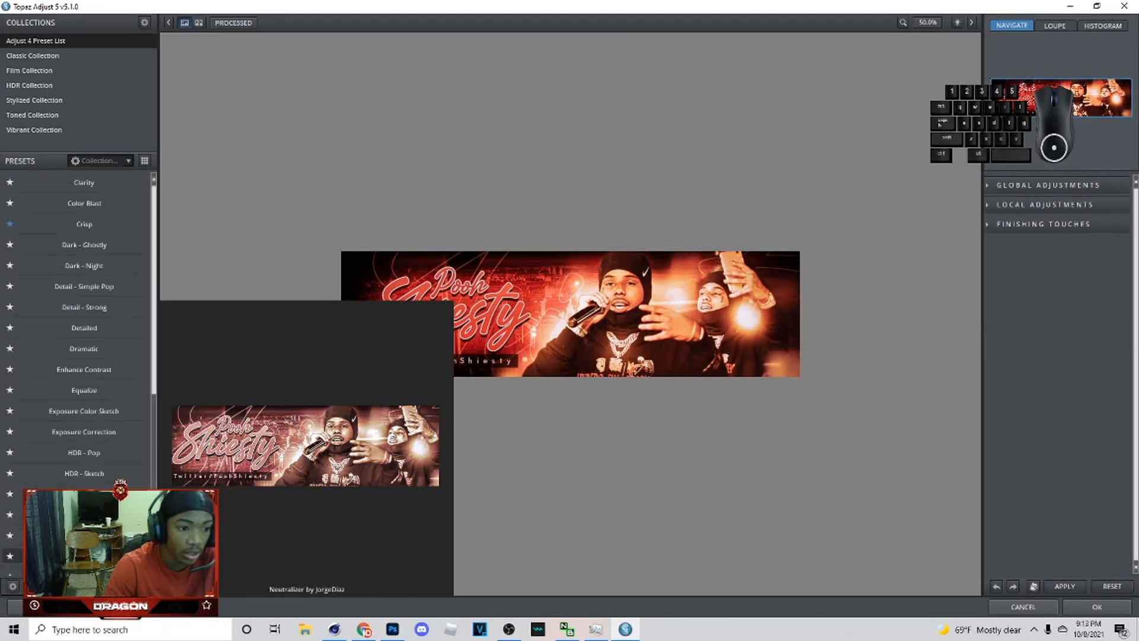
pyautogui.click(1096, 606)
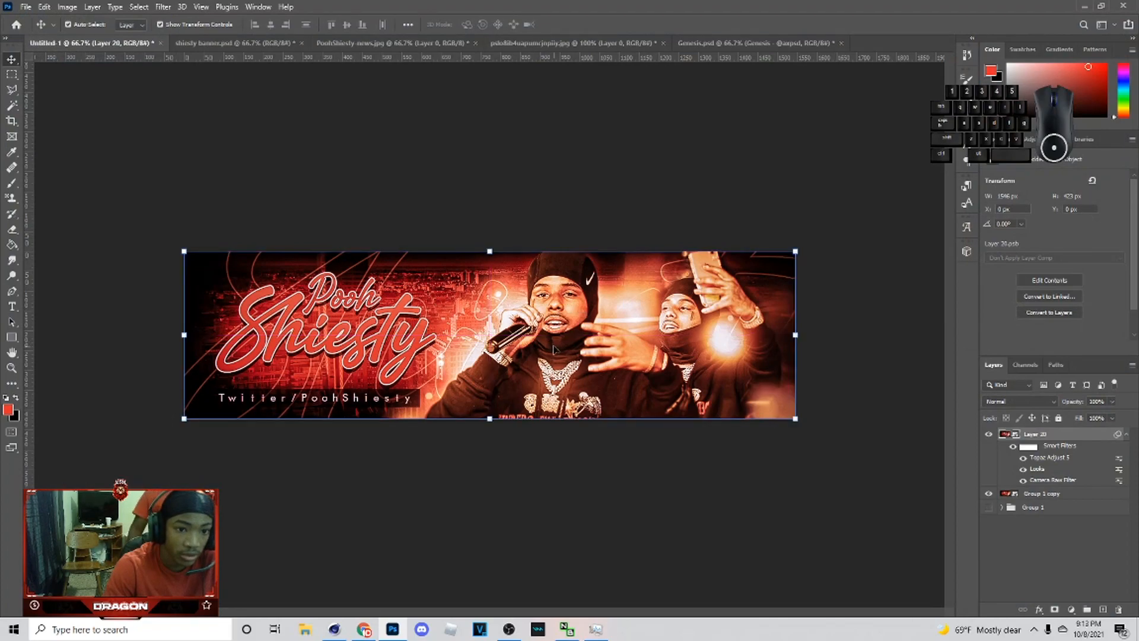
# Step: Add another Camera Raw Filter to the smart object with slightly lowered clarity
pyautogui.moveTo(546, 342); pyautogui.dragTo(553, 344)
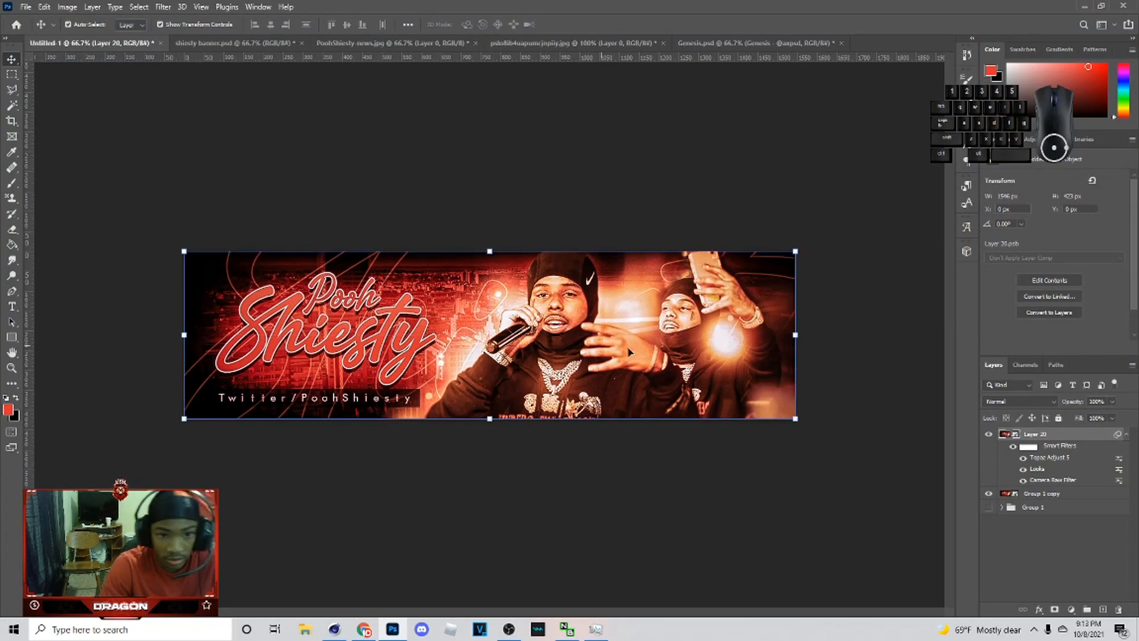
pyautogui.rightClick(1032, 458)
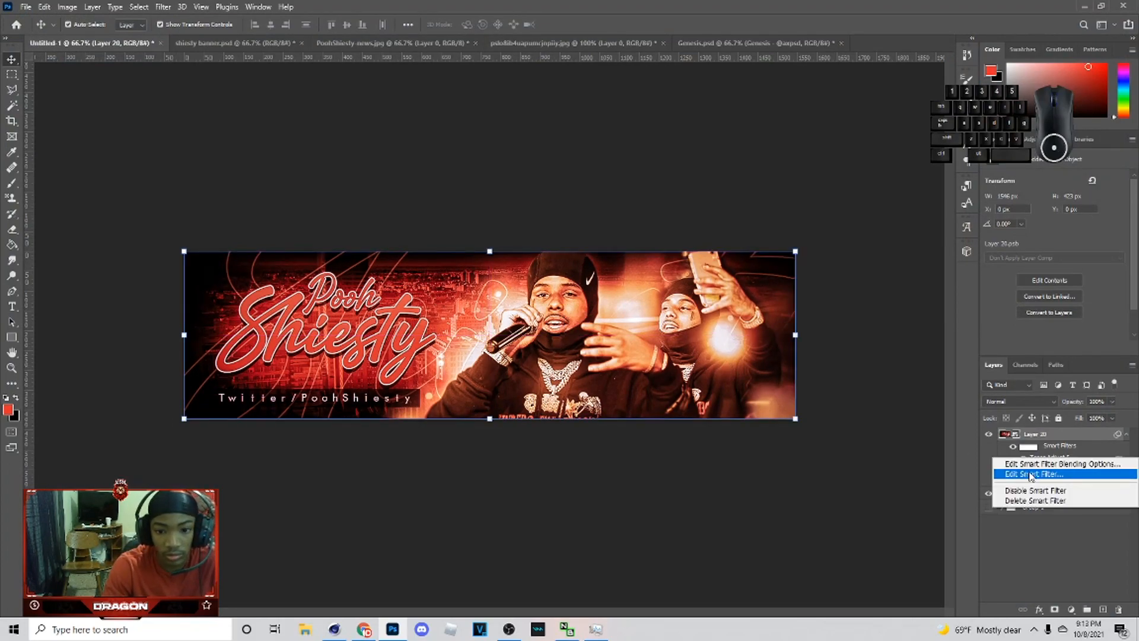
pyautogui.click(163, 6)
pyautogui.click(199, 95)
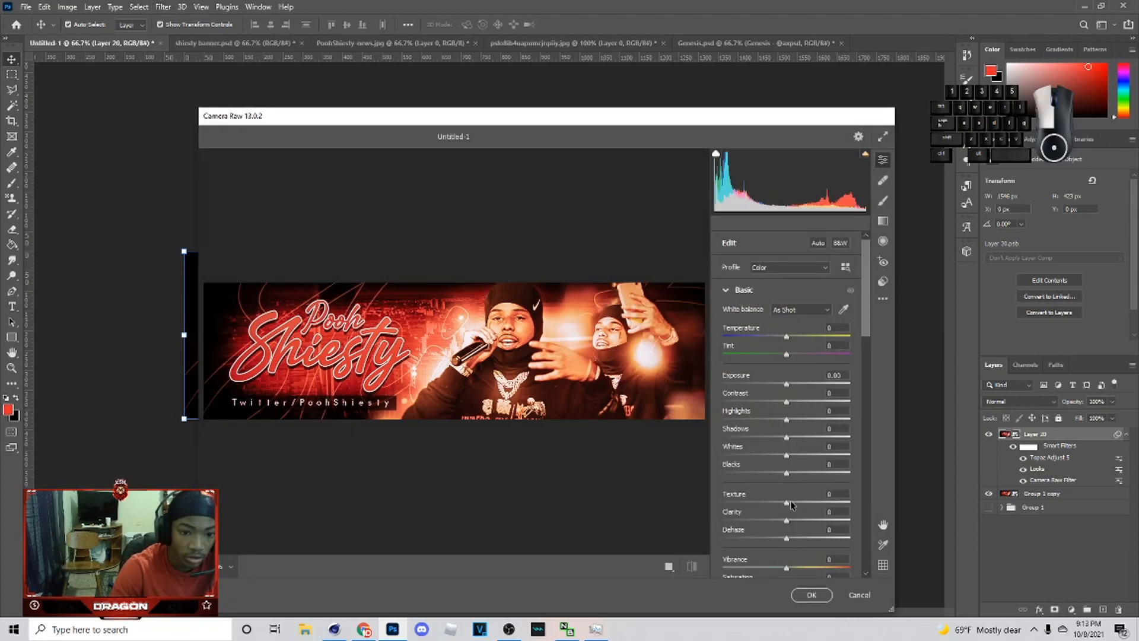
pyautogui.moveTo(819, 507); pyautogui.dragTo(811, 506)
pyautogui.click(824, 601)
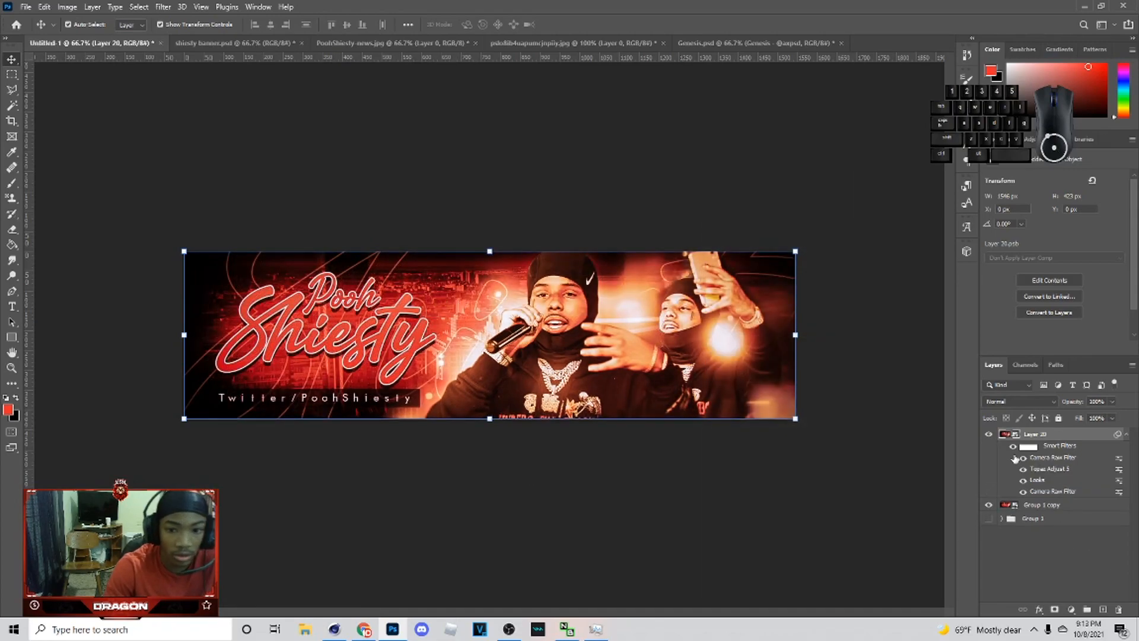
# Step: Duplicate the filtered smart object layer and apply a Gaussian Blur of 2.2 pixels to the copy
pyautogui.hotkey('ctrl', 'j')
pyautogui.click(163, 6)
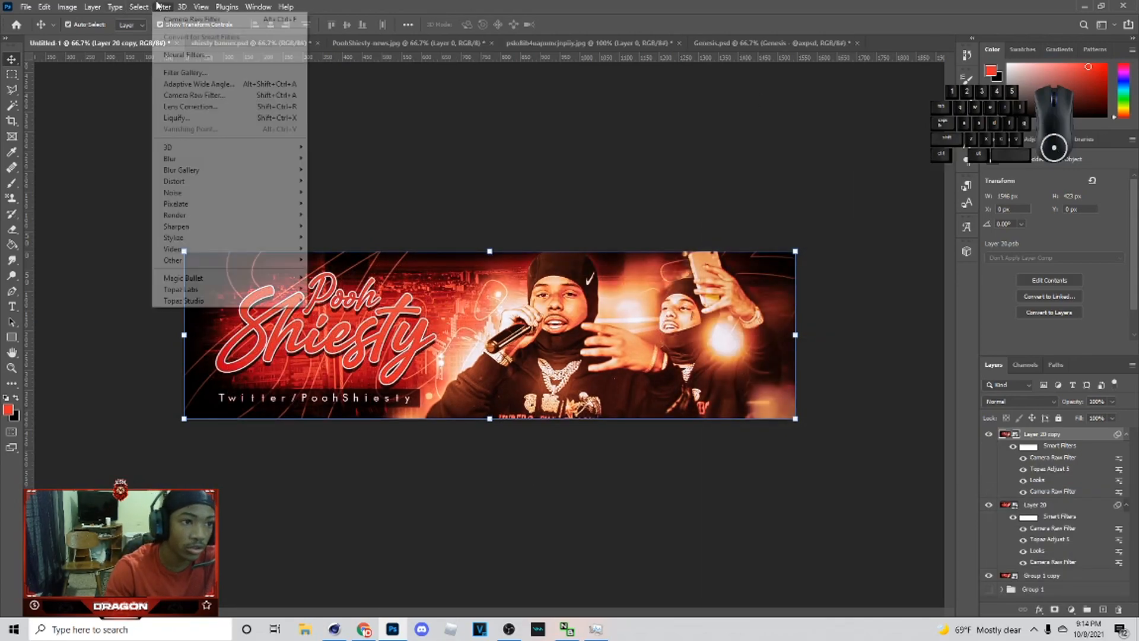
pyautogui.moveTo(231, 158)
pyautogui.click(329, 204)
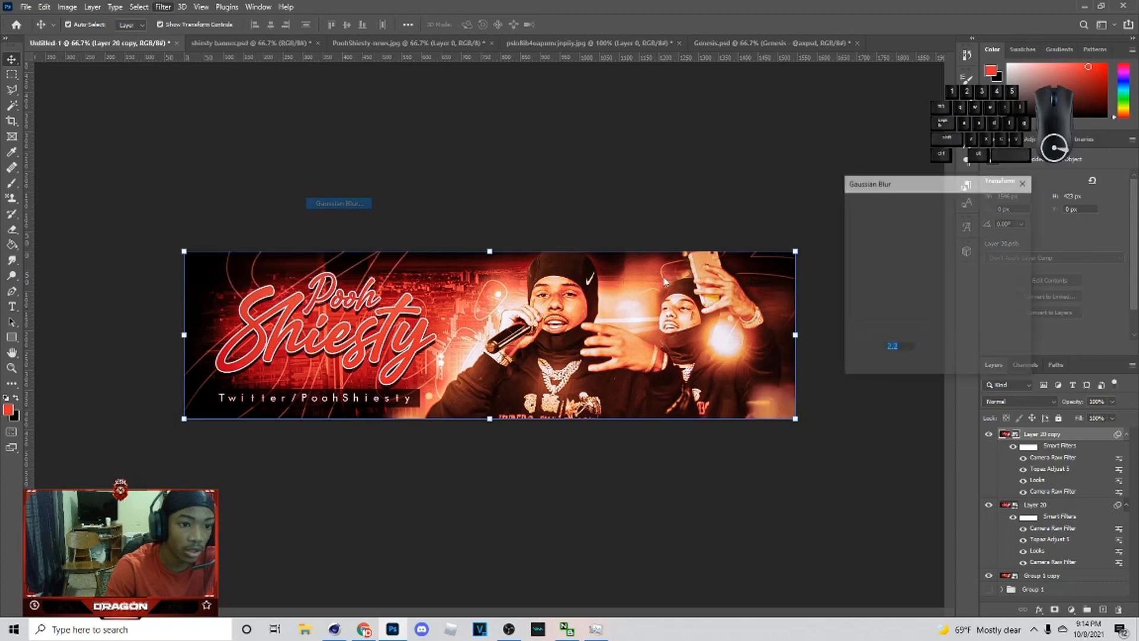
pyautogui.click(1002, 208)
# Step: Set the blurred copy's blend mode to Lighter Color and lower its opacity
pyautogui.click(1019, 401)
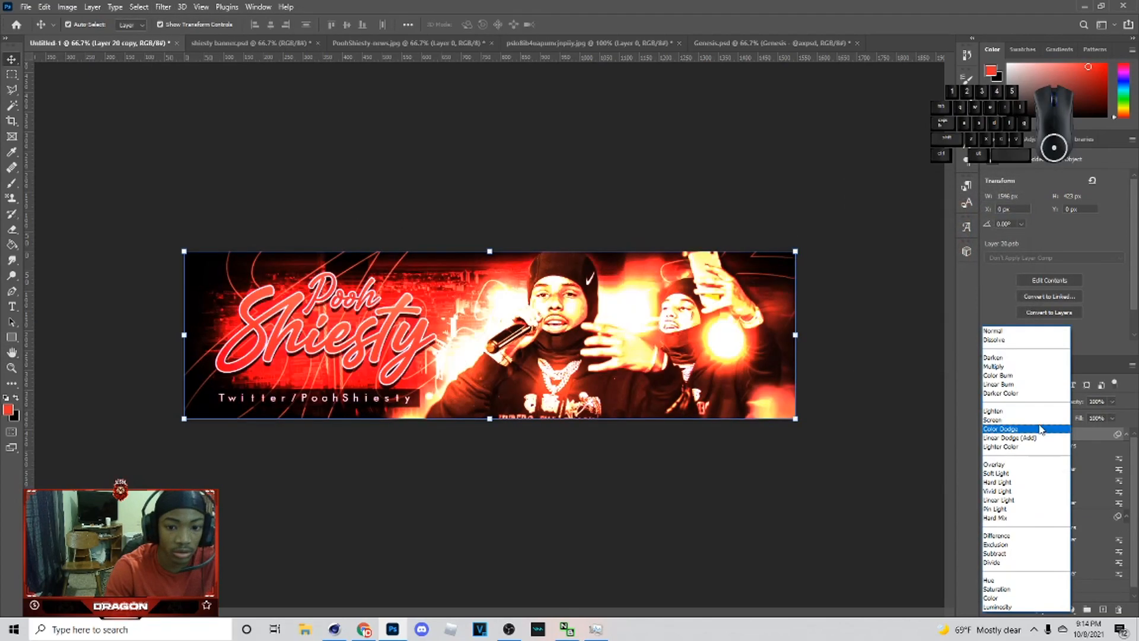
pyautogui.click(1066, 435)
pyautogui.click(1111, 401)
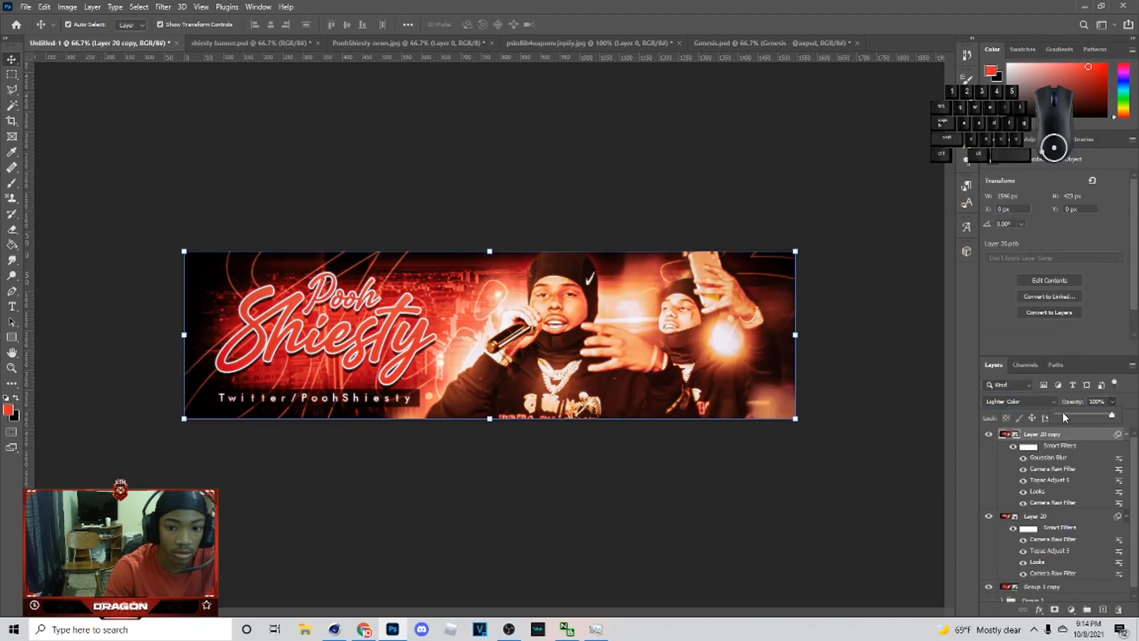
pyautogui.moveTo(1062, 413); pyautogui.dragTo(1070, 417)
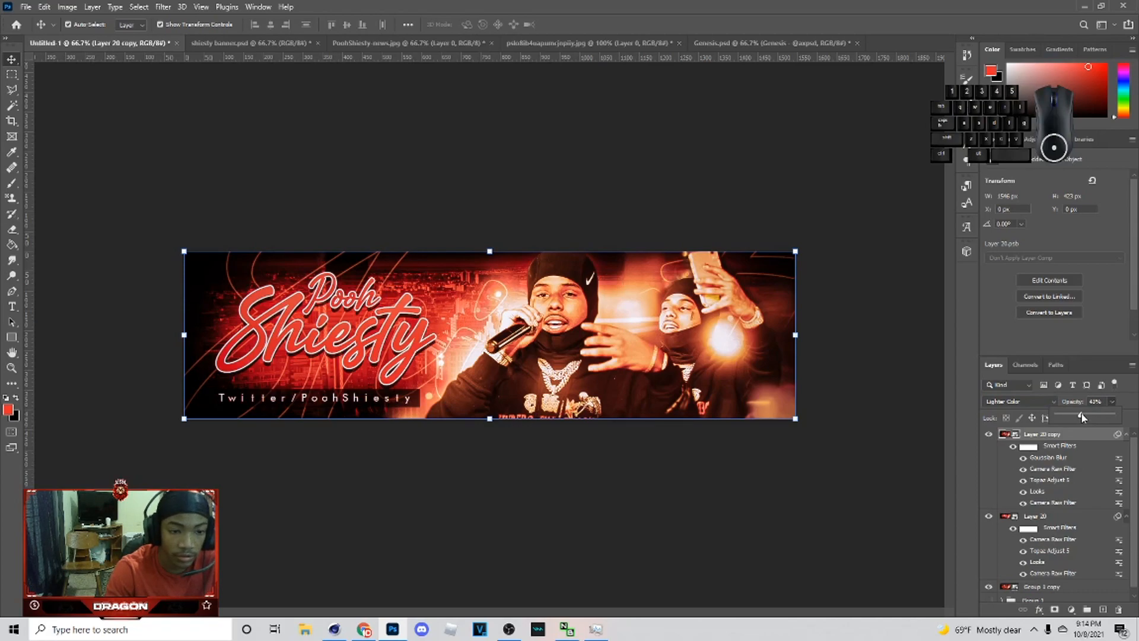
# Step: Add a new layer and paint soft brush glow spots over the title, microphone, hands and right side
pyautogui.click(1103, 609)
pyautogui.press('b')
pyautogui.keyDown('alt'); pyautogui.click(315, 336); pyautogui.keyUp('alt')
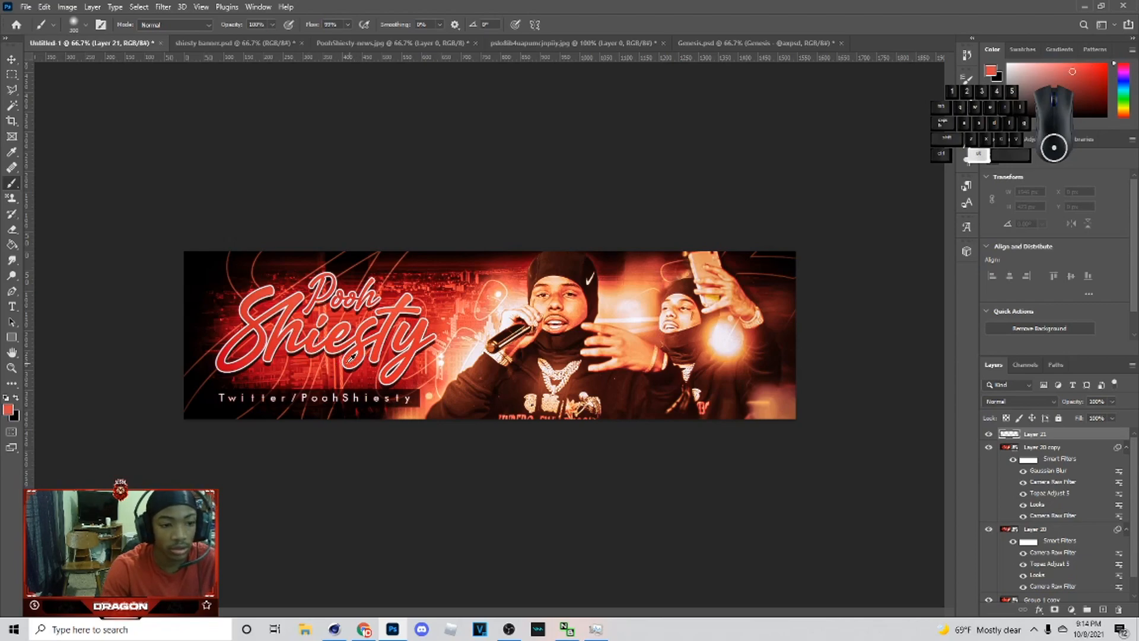
pyautogui.moveTo(275, 356)
pyautogui.mouseDown()
pyautogui.moveTo(398, 365)
pyautogui.moveTo(362, 330)
pyautogui.mouseUp()
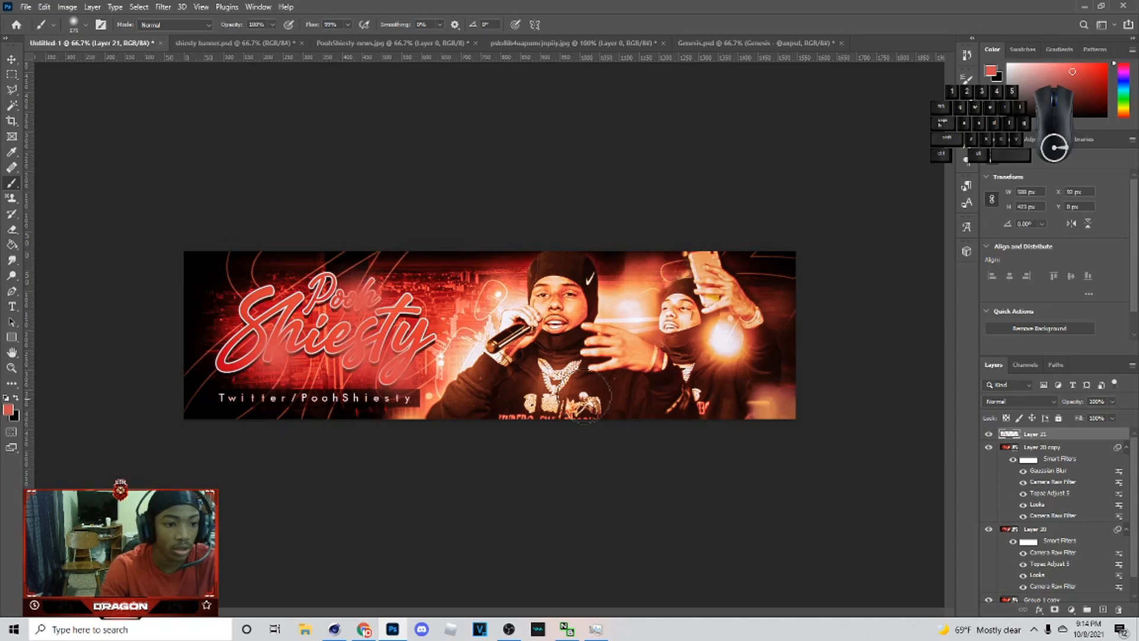
pyautogui.keyDown('alt'); pyautogui.click(510, 312); pyautogui.keyUp('alt')
pyautogui.click(514, 302)
pyautogui.keyDown('alt'); pyautogui.click(637, 323); pyautogui.keyUp('alt')
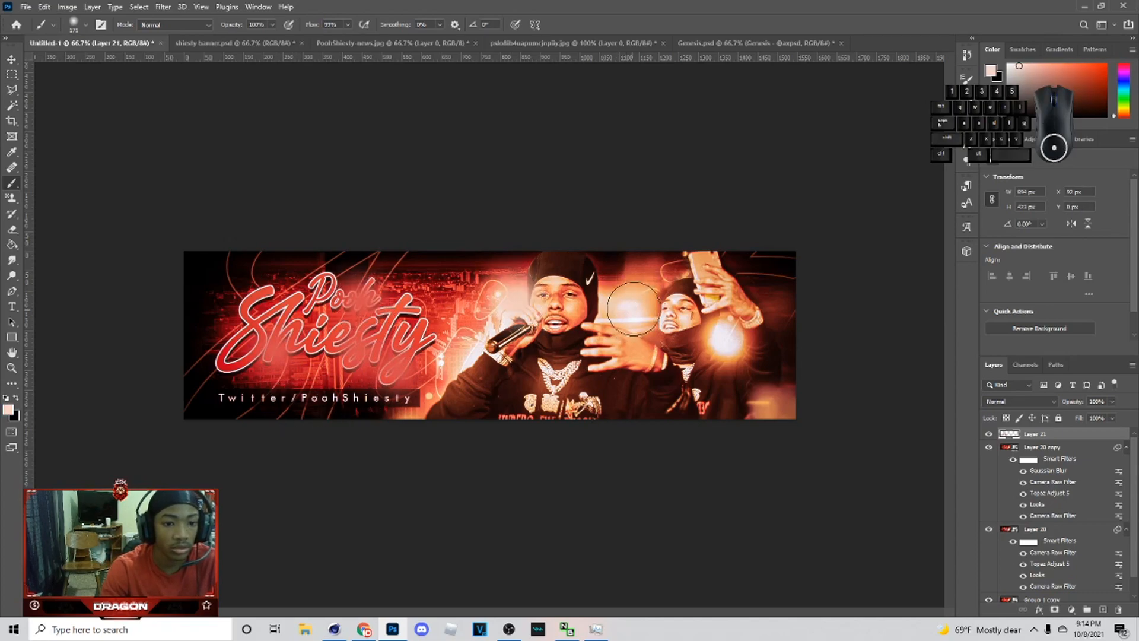
pyautogui.click(640, 307)
pyautogui.click(725, 339)
pyautogui.keyDown('alt'); pyautogui.click(765, 397); pyautogui.keyUp('alt')
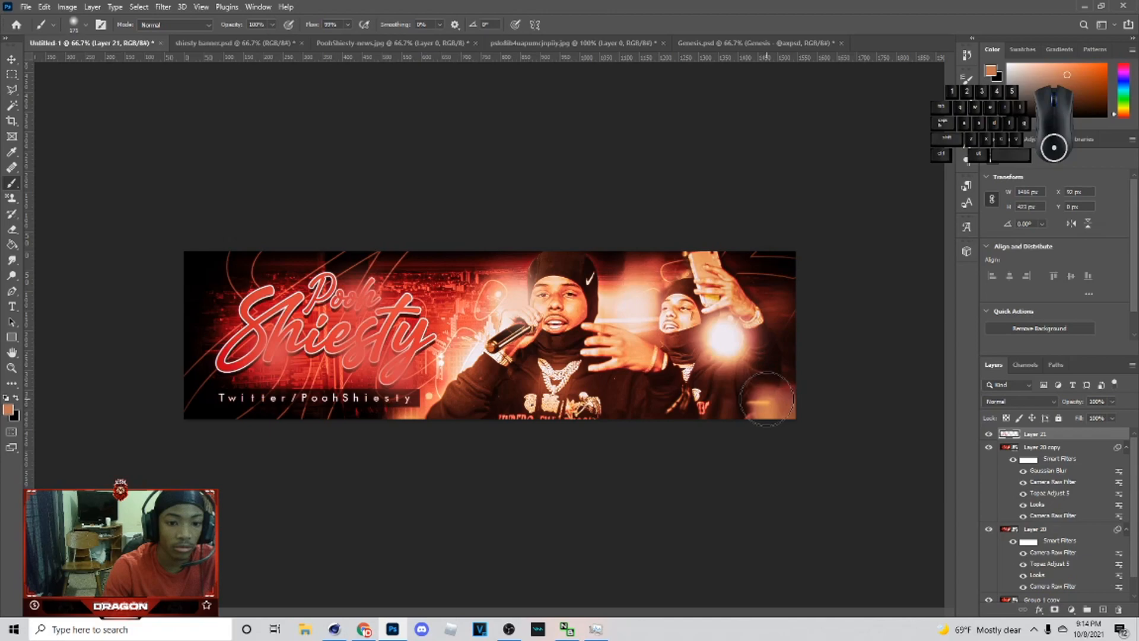
pyautogui.click(768, 396)
pyautogui.keyDown('alt'); pyautogui.click(563, 383); pyautogui.keyUp('alt')
pyautogui.click(554, 390)
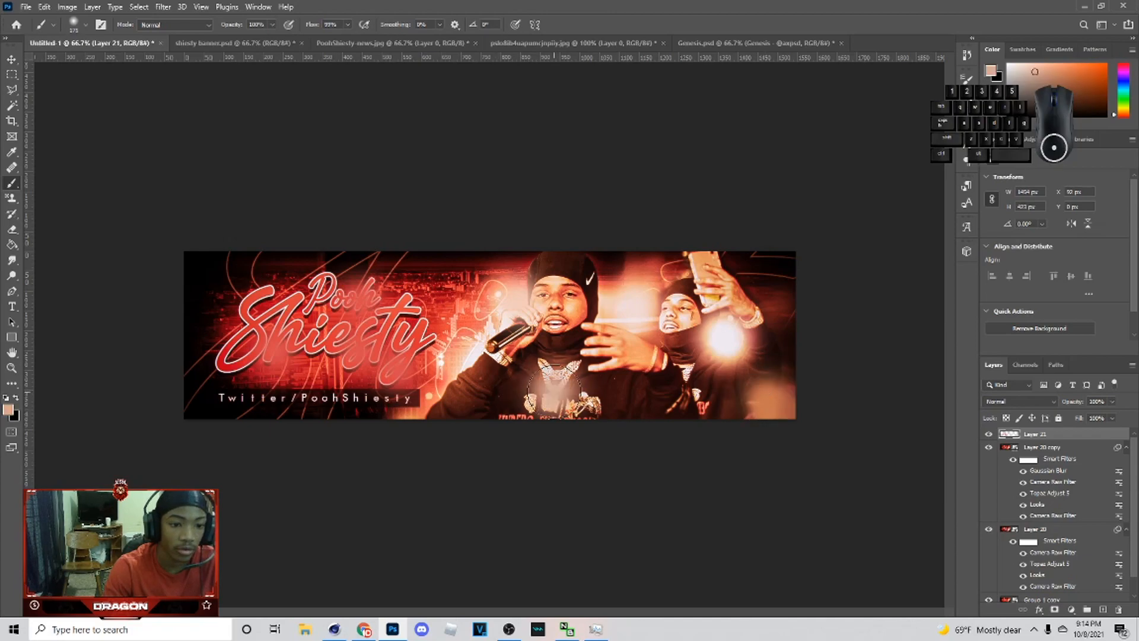
pyautogui.keyDown('alt'); pyautogui.click(481, 348); pyautogui.keyUp('alt')
pyautogui.click(478, 355)
# Step: Set the glow layer's blend mode to Screen and lower its opacity to about 43%
pyautogui.click(1001, 401)
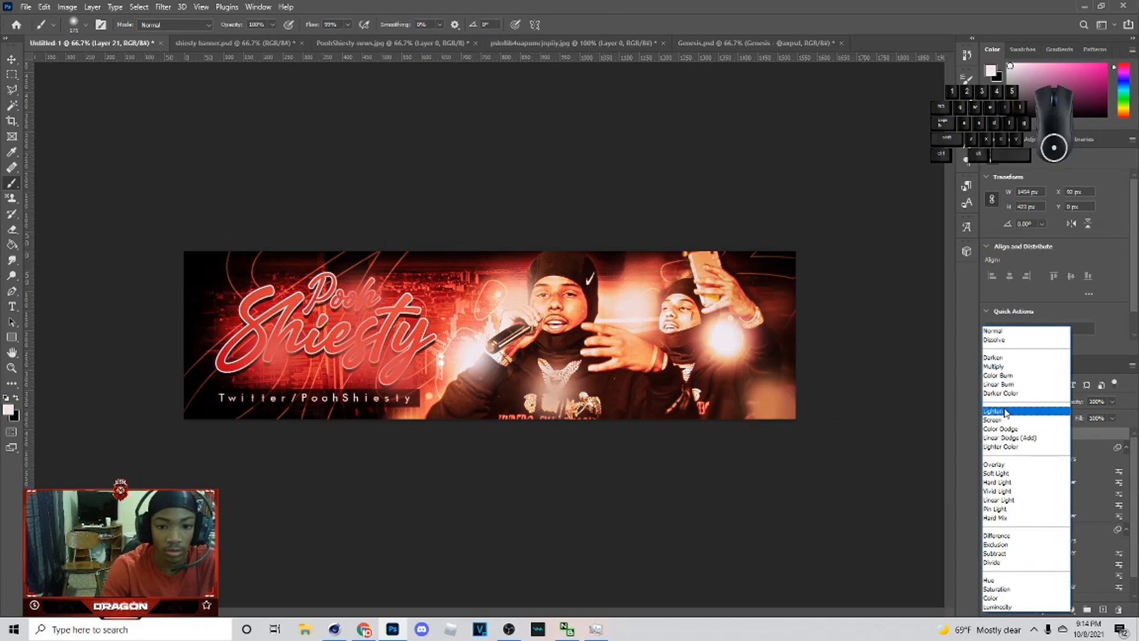
pyautogui.click(1004, 423)
pyautogui.click(1081, 416)
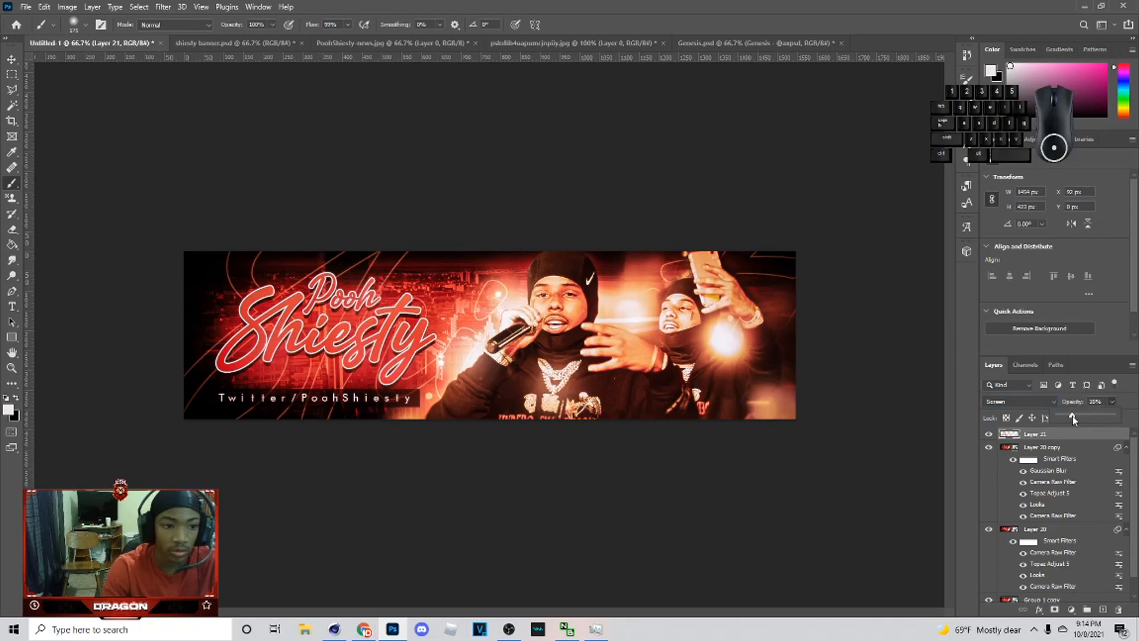
pyautogui.moveTo(1084, 417); pyautogui.dragTo(1078, 419)
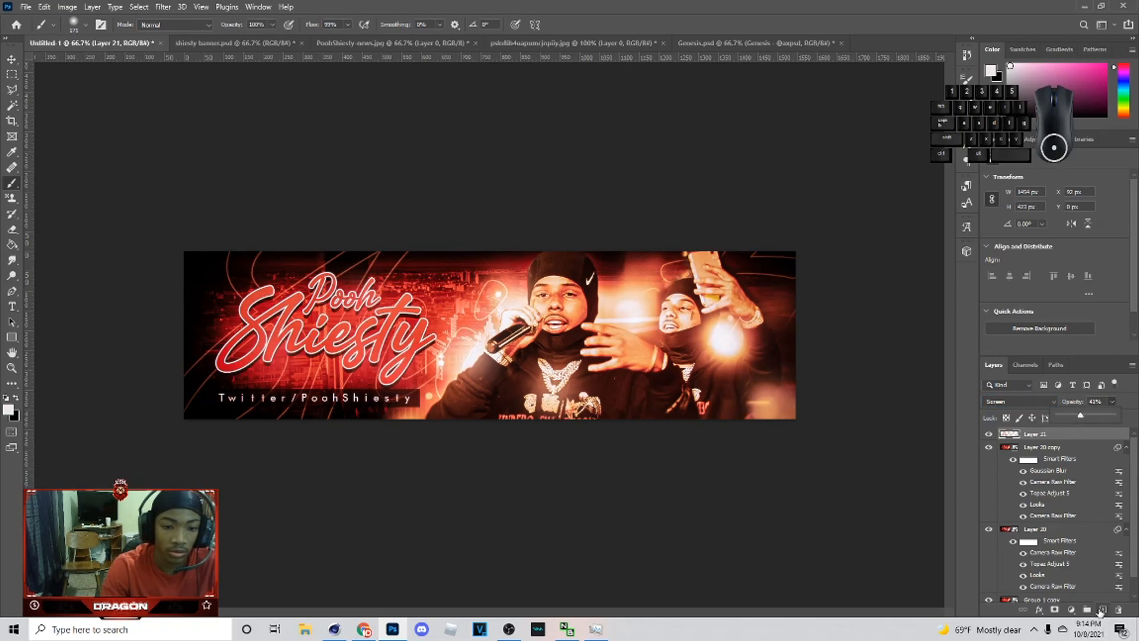
# Step: Add another new layer and paint a large black brush stroke across the whole banner
pyautogui.click(1101, 609)
pyautogui.click(1059, 448)
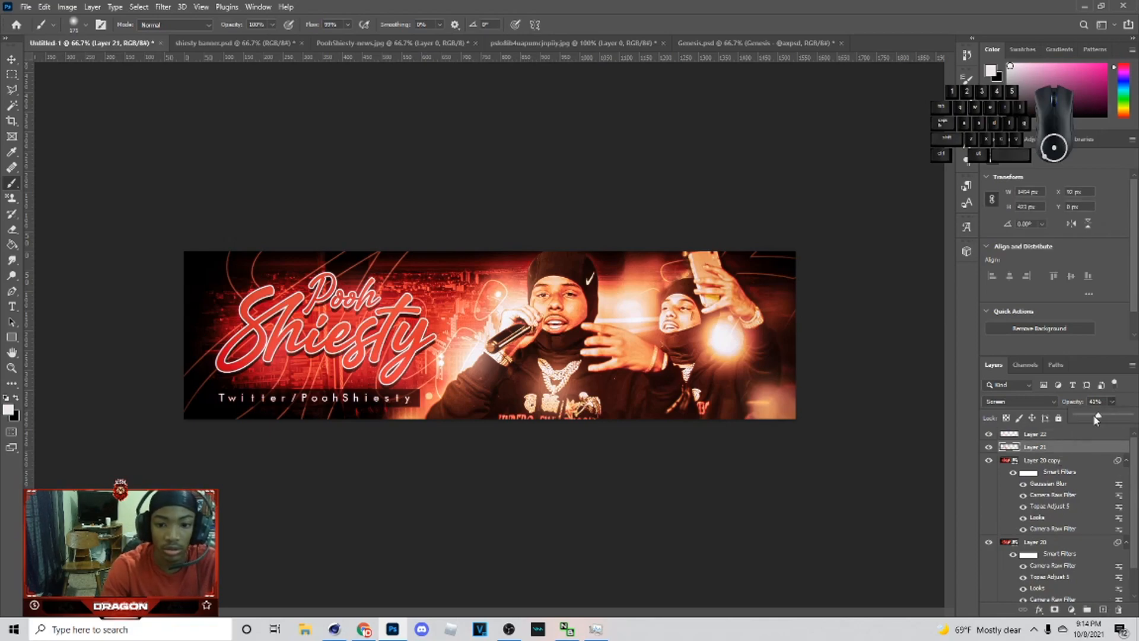
pyautogui.moveTo(1095, 417); pyautogui.dragTo(1089, 416)
pyautogui.click(1074, 436)
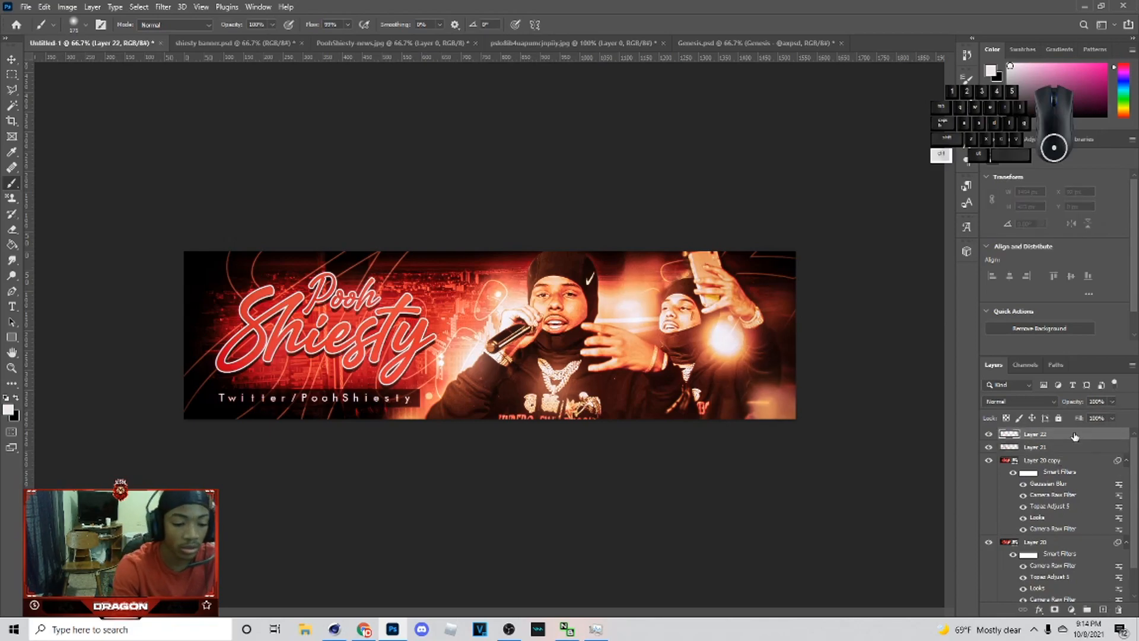
pyautogui.hotkey('ctrl', '-')
pyautogui.click(16, 398)
pyautogui.press(']')
pyautogui.press(']')
pyautogui.press(']')
pyautogui.press(']')
pyautogui.press('[')
pyautogui.moveTo(260, 424)
pyautogui.mouseDown()
pyautogui.moveTo(684, 441)
pyautogui.moveTo(406, 439)
pyautogui.moveTo(740, 413)
pyautogui.moveTo(737, 283)
pyautogui.moveTo(714, 252)
pyautogui.moveTo(313, 243)
pyautogui.moveTo(239, 275)
pyautogui.moveTo(229, 366)
pyautogui.moveTo(249, 448)
pyautogui.moveTo(595, 432)
pyautogui.moveTo(845, 391)
pyautogui.mouseUp()
# Step: Set the black stroke layer's blend mode to Soft Light with opacity around 18%
pyautogui.click(985, 404)
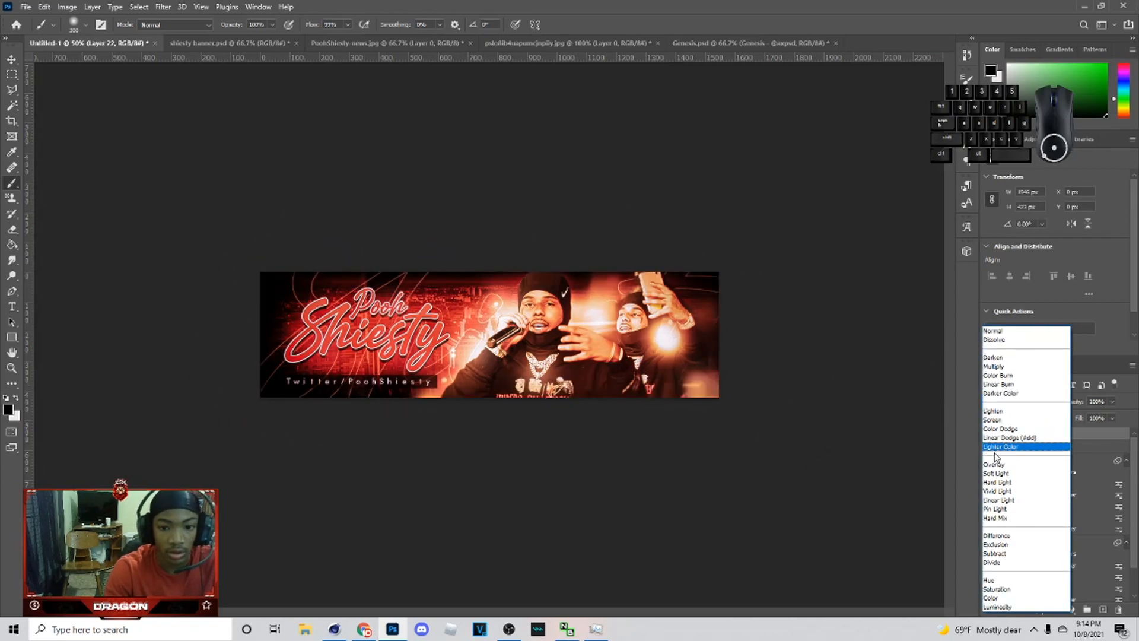
pyautogui.click(1009, 471)
pyautogui.moveTo(1089, 413); pyautogui.dragTo(1069, 418)
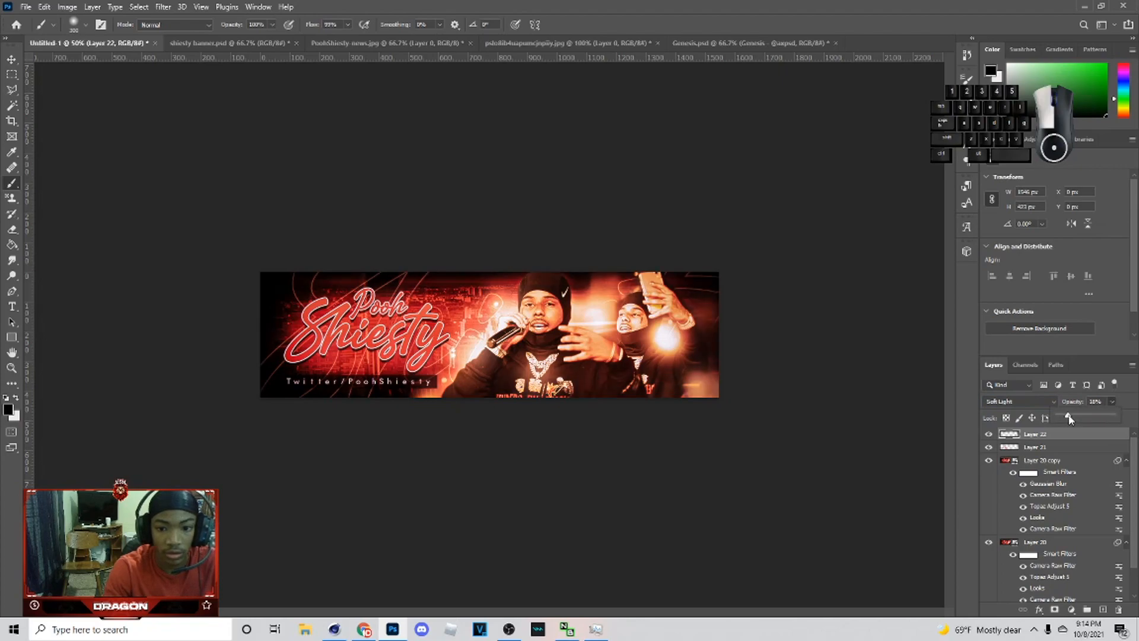
# Step: Duplicate the stroke layer, set the copy to Normal blend mode and opacity about 4%
pyautogui.hotkey('ctrl', 'j')
pyautogui.click(1019, 401)
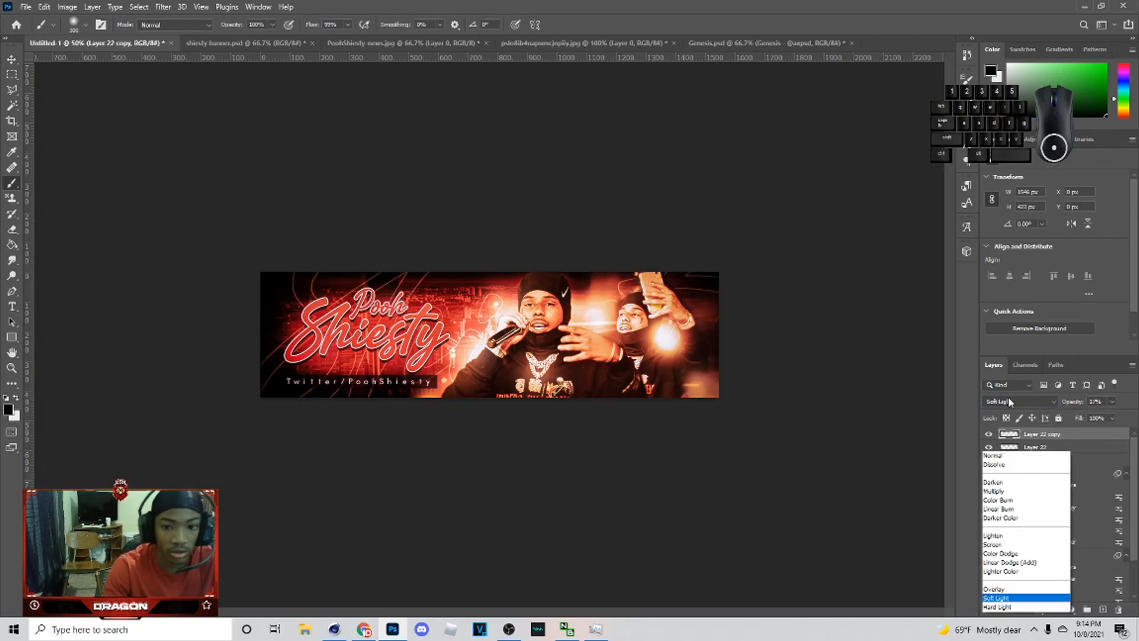
pyautogui.click(1014, 332)
pyautogui.click(1109, 403)
pyautogui.moveTo(1085, 420); pyautogui.dragTo(1079, 418)
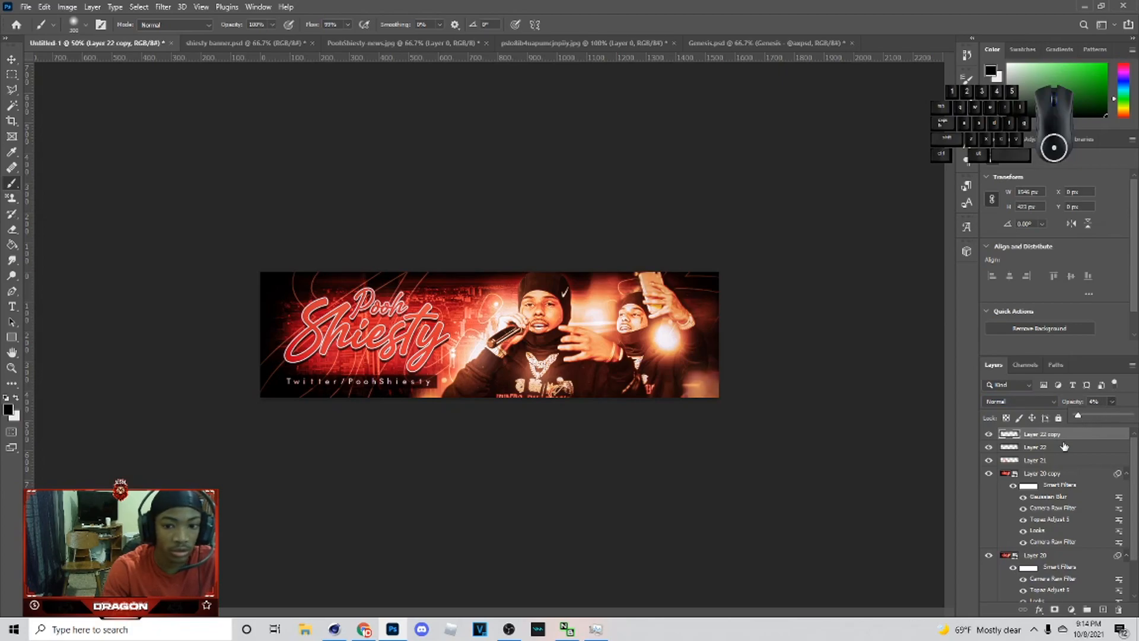
# Step: Add a Brightness/Contrast adjustment layer at the top of the layer stack
pyautogui.click(1065, 447)
pyautogui.hotkey('ctrl', '+')
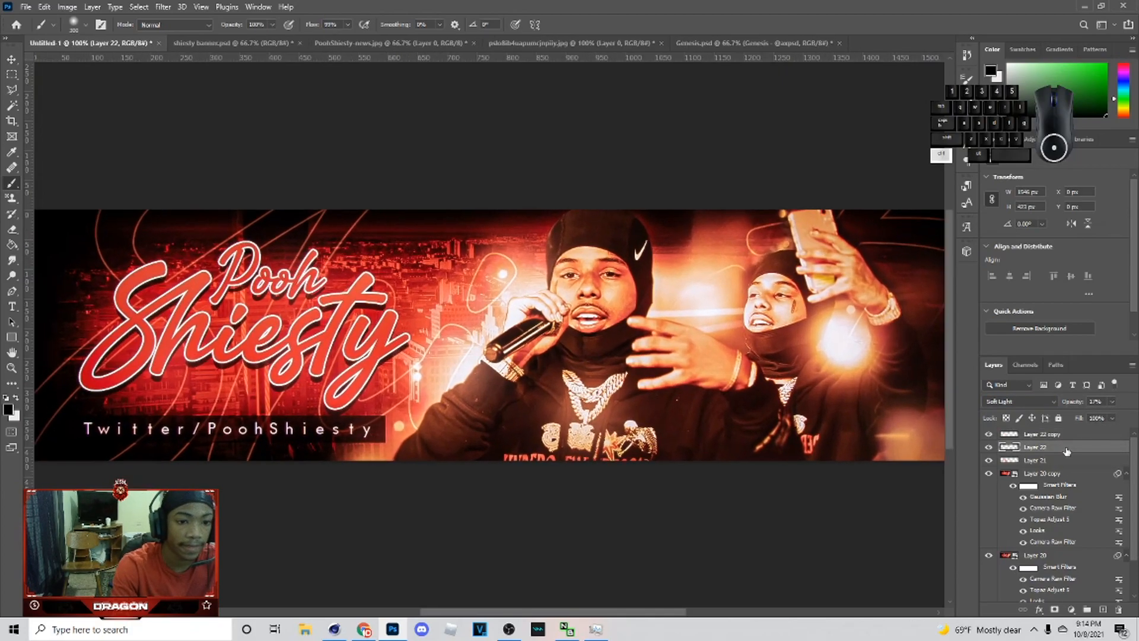
pyautogui.click(11, 59)
pyautogui.click(1044, 434)
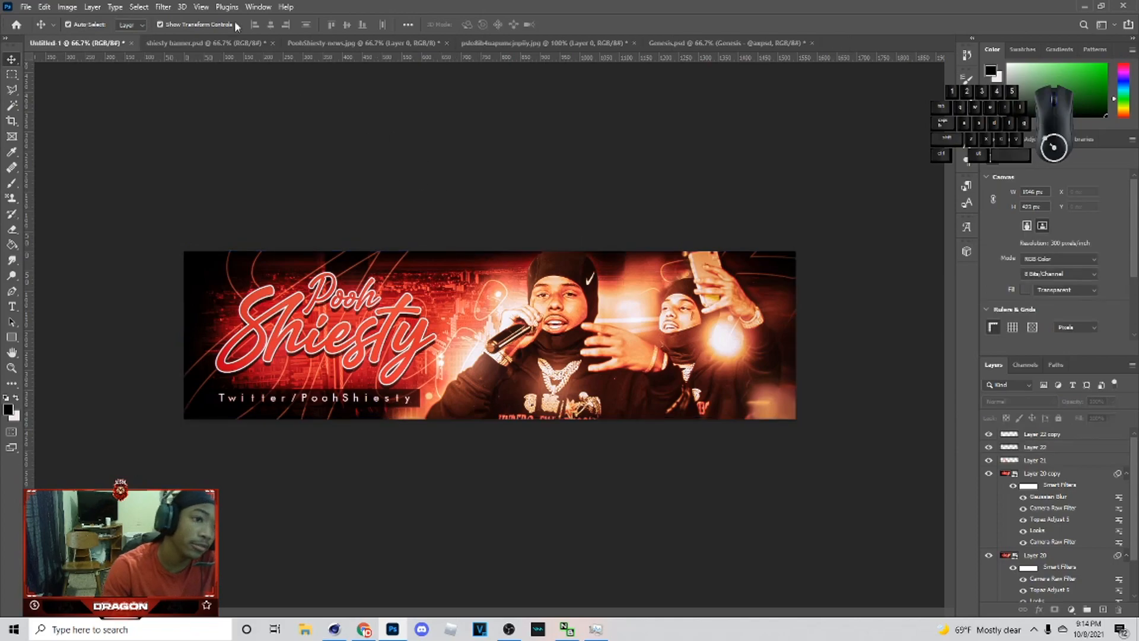
pyautogui.click(1075, 610)
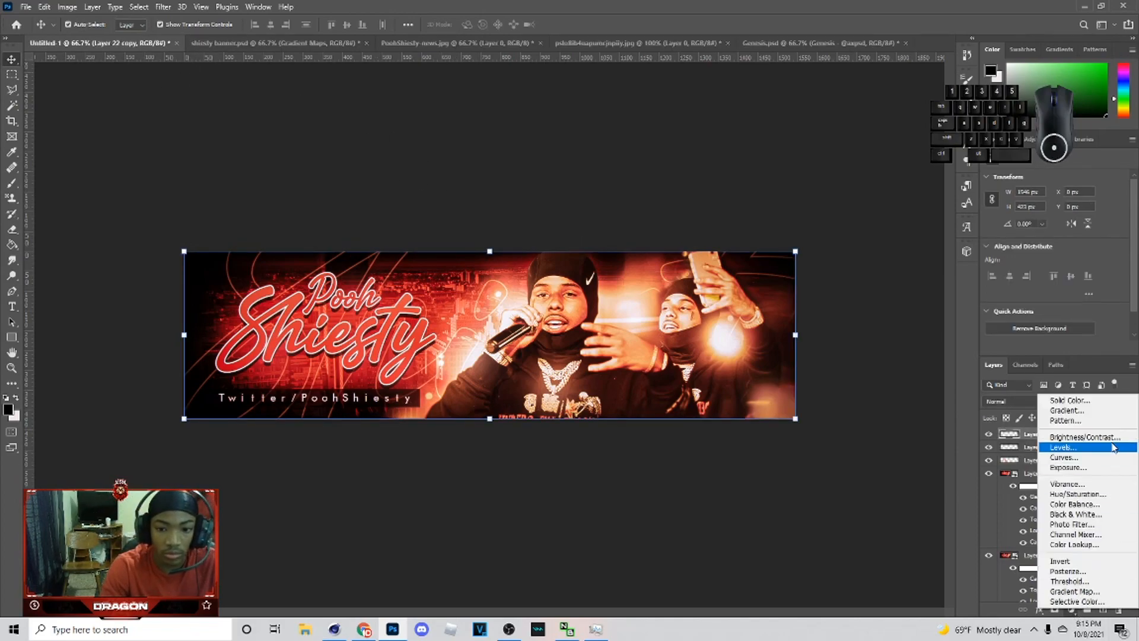
pyautogui.click(1068, 442)
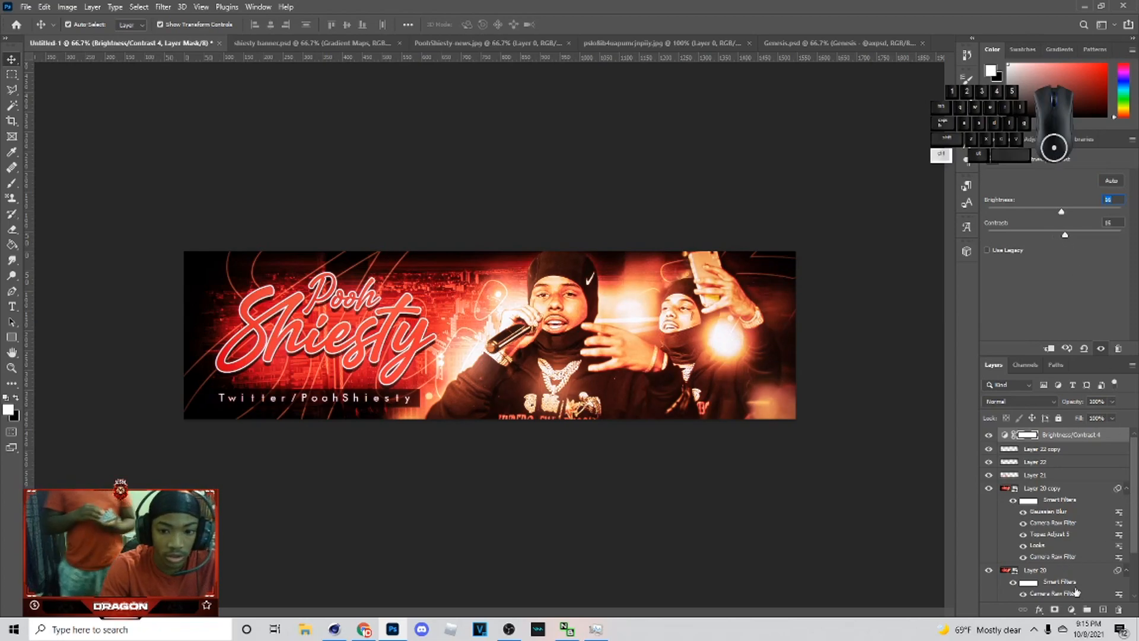
pyautogui.moveTo(1059, 471); pyautogui.dragTo(602, 310)
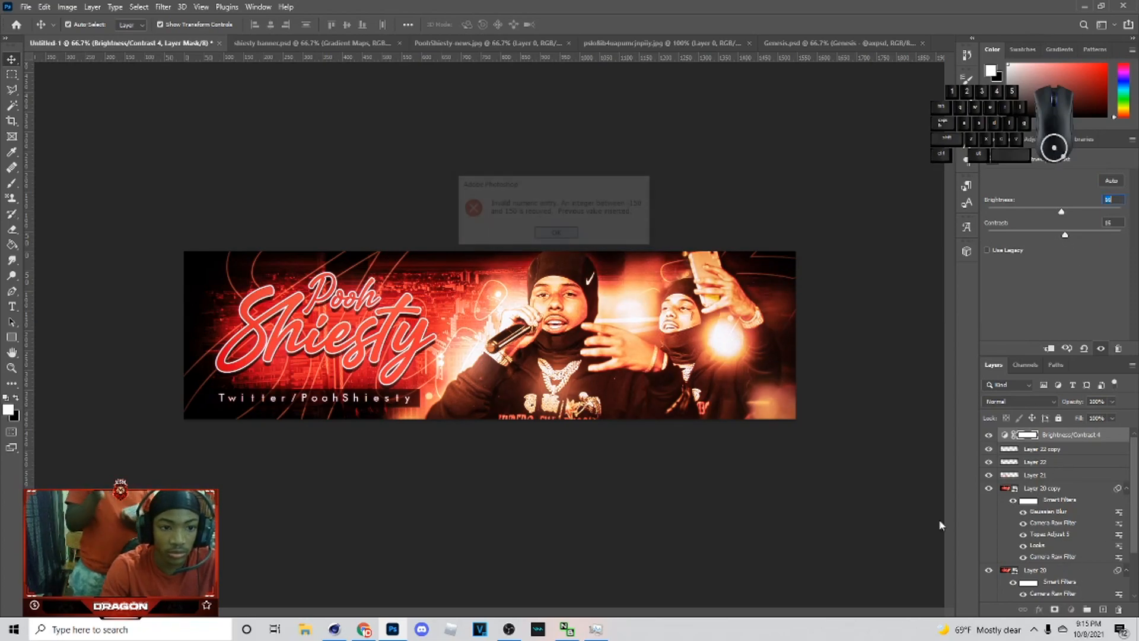
pyautogui.click(560, 234)
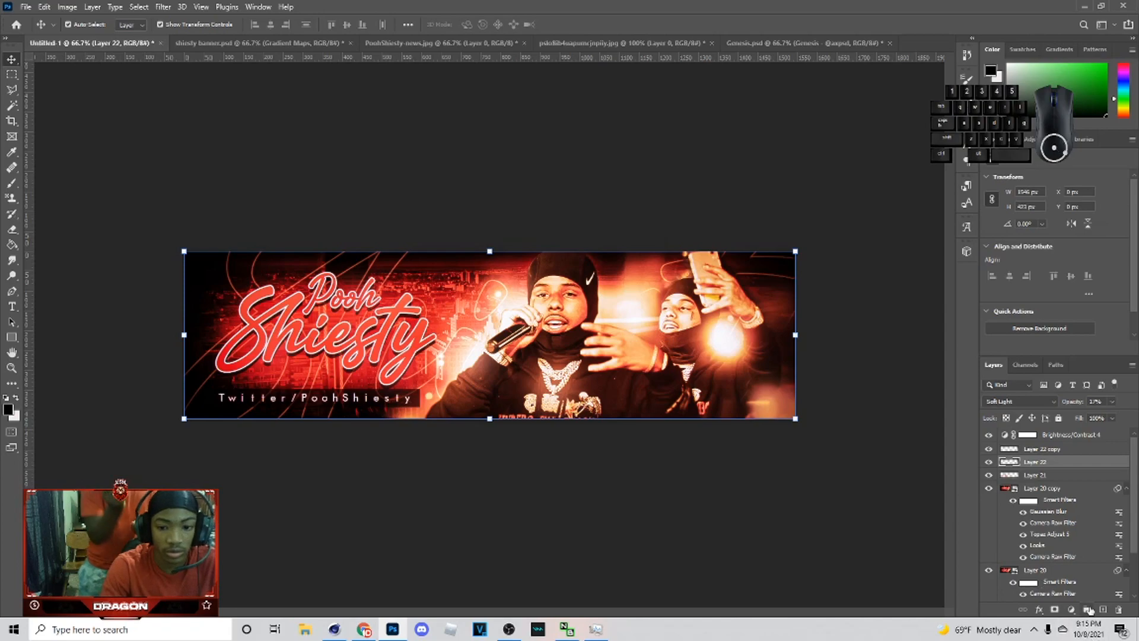
# Step: Paste the Gradient Maps group on top of the stack and toggle the visibility of its layers
pyautogui.click(1103, 612)
pyautogui.hotkey('ctrl', 'v')
pyautogui.moveTo(1034, 464); pyautogui.dragTo(1026, 429)
pyautogui.click(1006, 435)
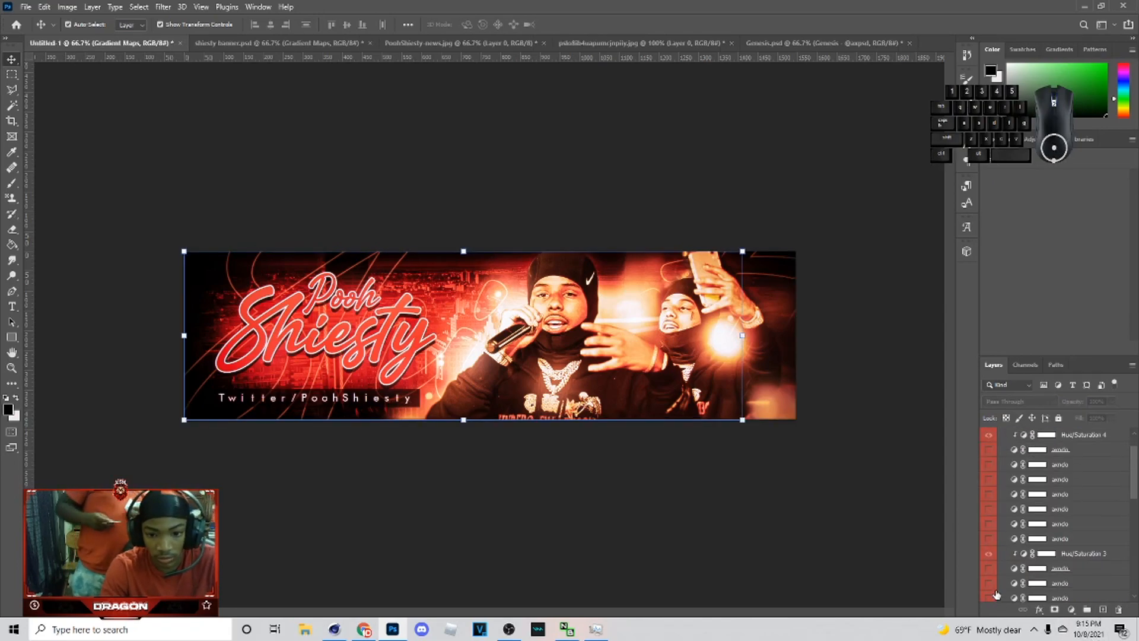
pyautogui.click(989, 560)
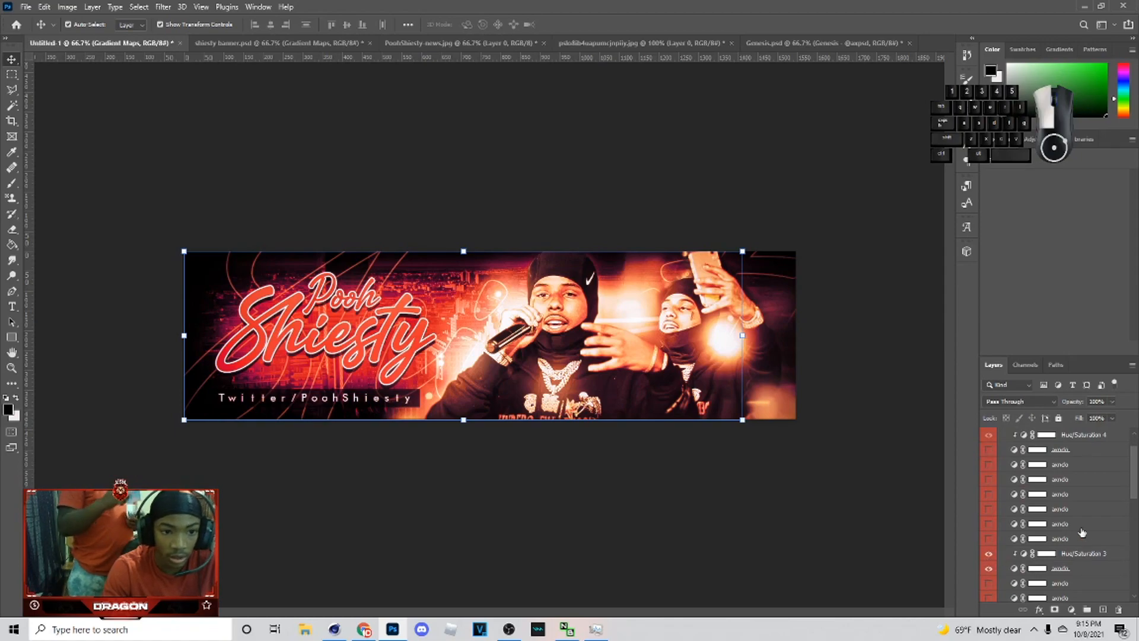
pyautogui.click(1081, 527)
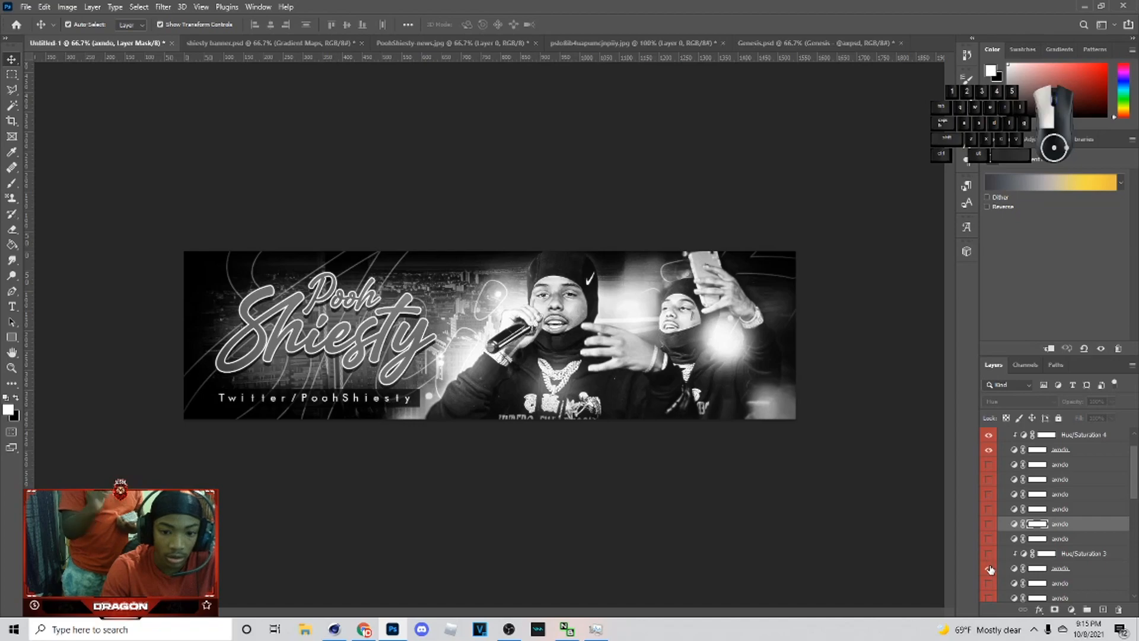
pyautogui.scroll(2, 997, 488)
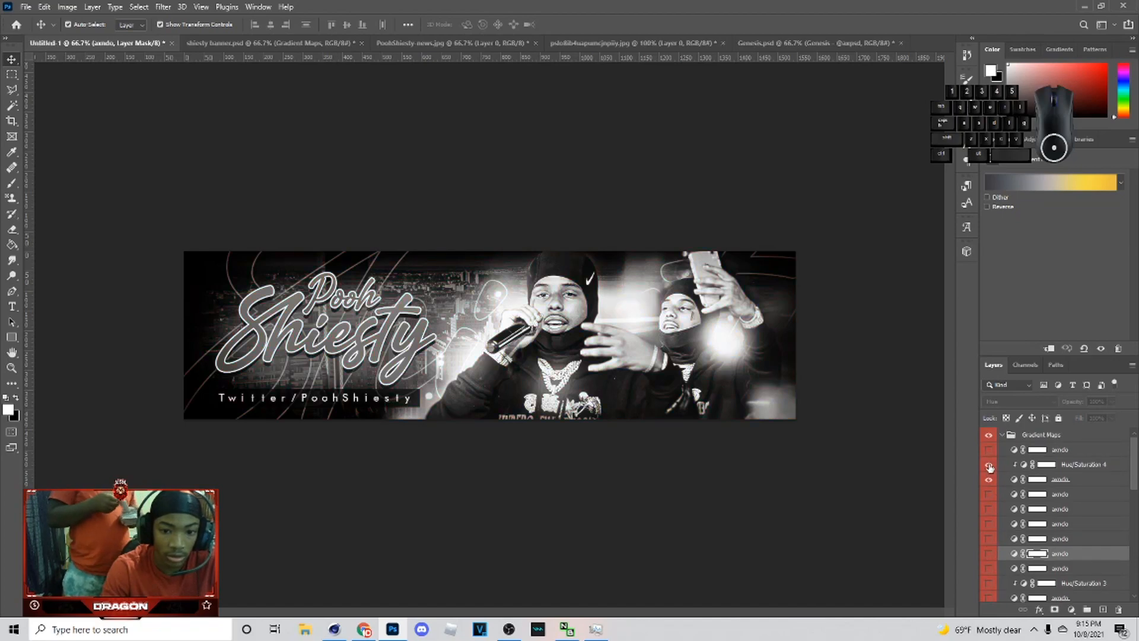
pyautogui.click(989, 465)
# Step: Export the banner as a PNG named "1546 423 pooh" into Downloads
pyautogui.click(44, 8)
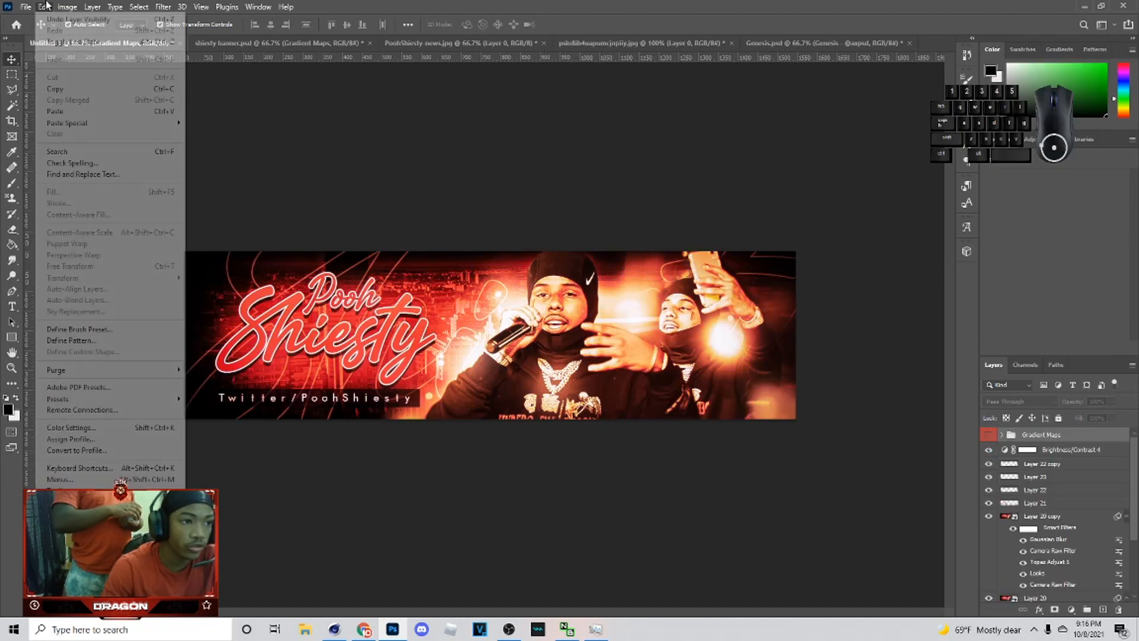
pyautogui.moveTo(25, 8)
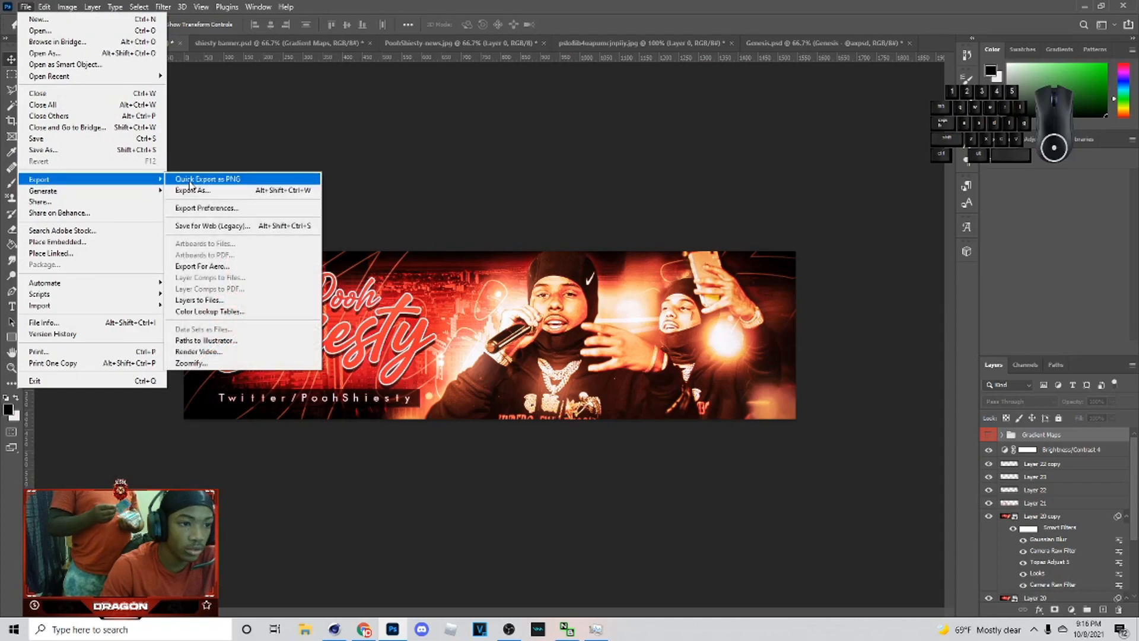
pyautogui.click(195, 190)
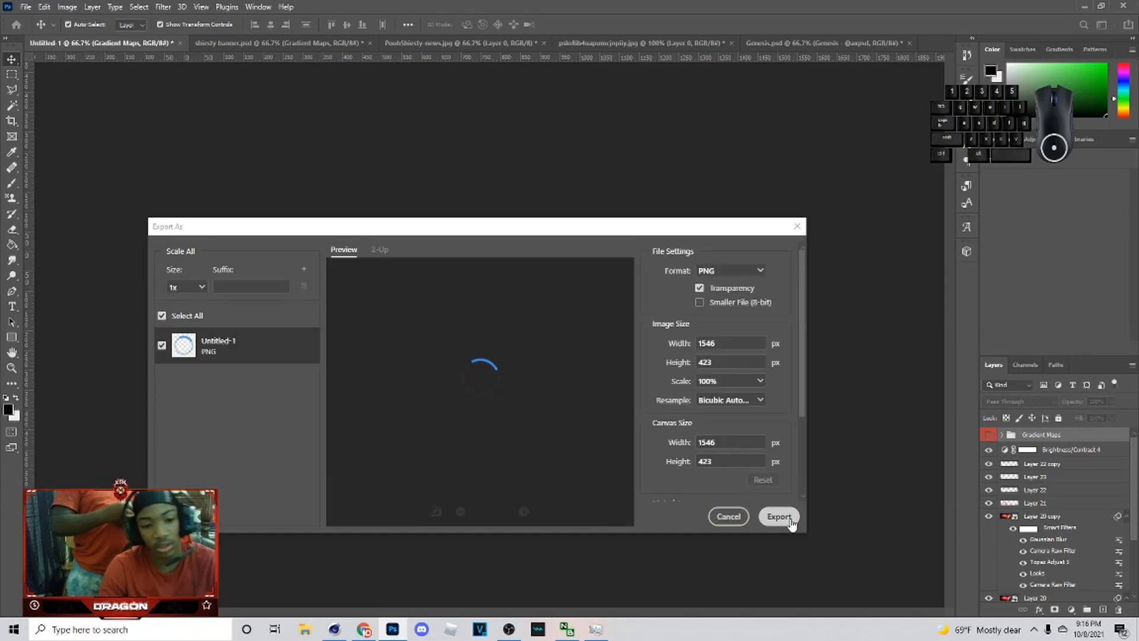
pyautogui.click(790, 522)
pyautogui.write('1')
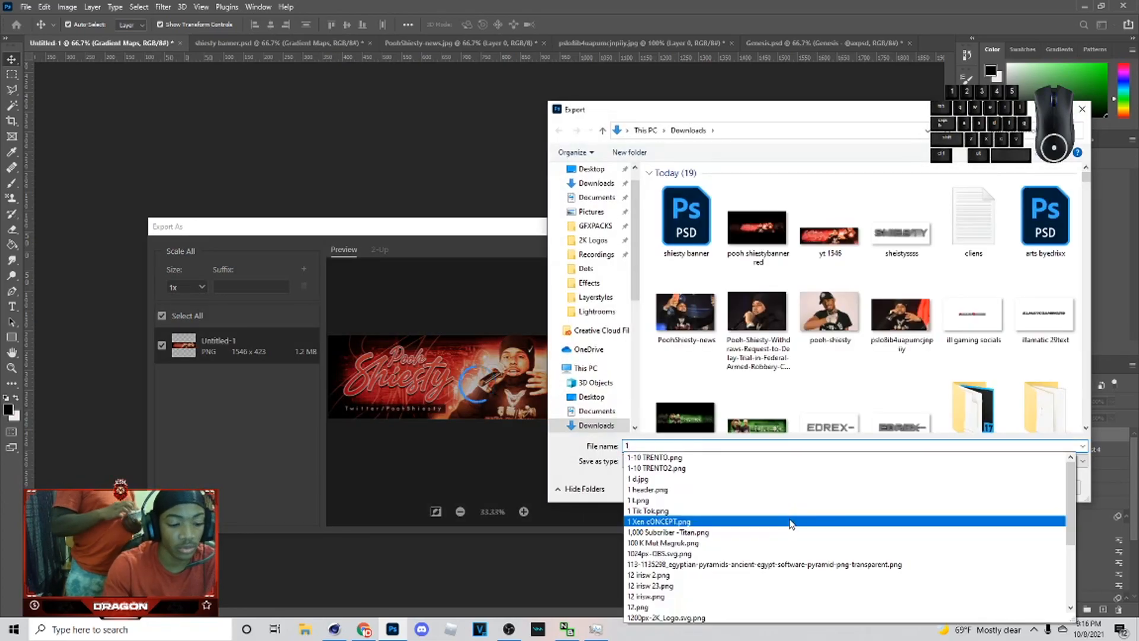
pyautogui.write('546 4')
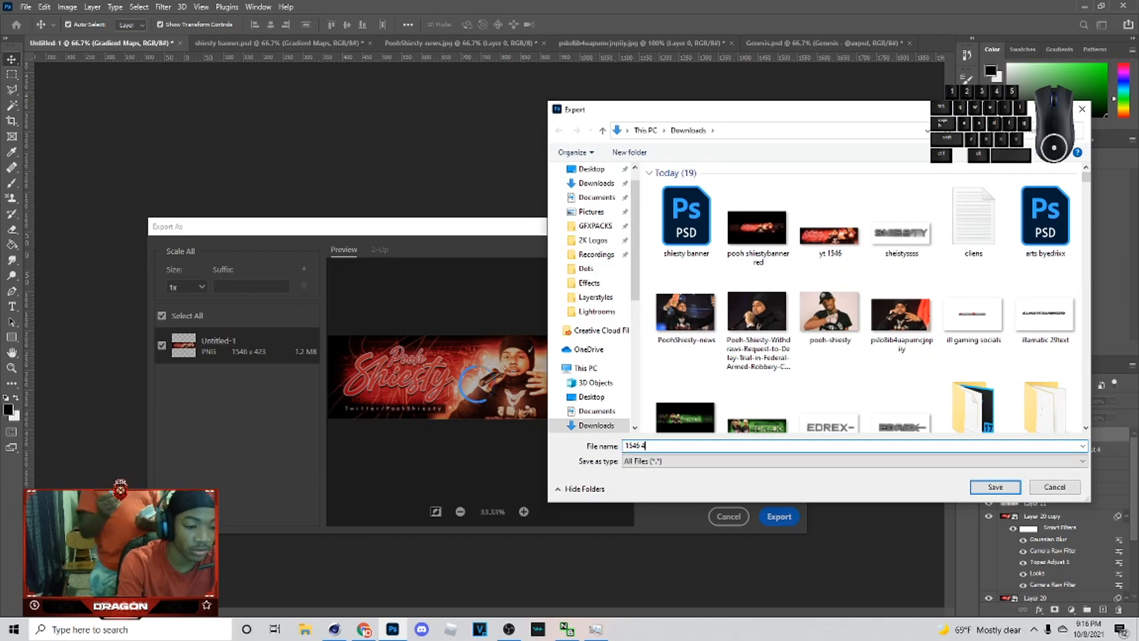
pyautogui.write('23 pooh')
pyautogui.press('Return')
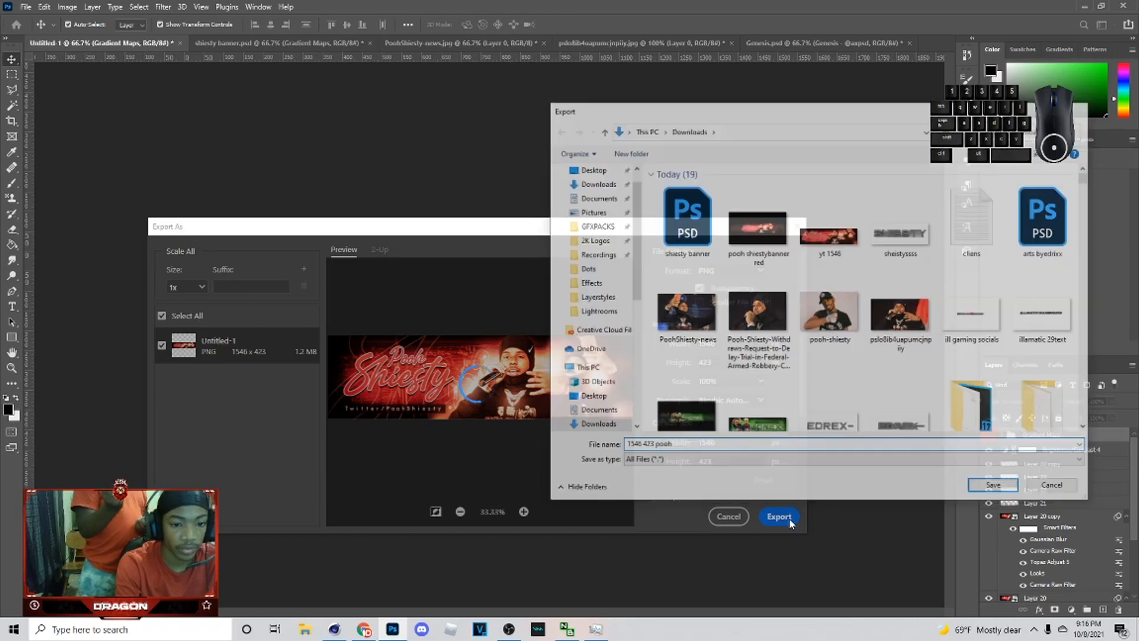
# Step: Open the YouTube channel art sizing template image from the Downloads folder
pyautogui.click(25, 7)
pyautogui.click(36, 31)
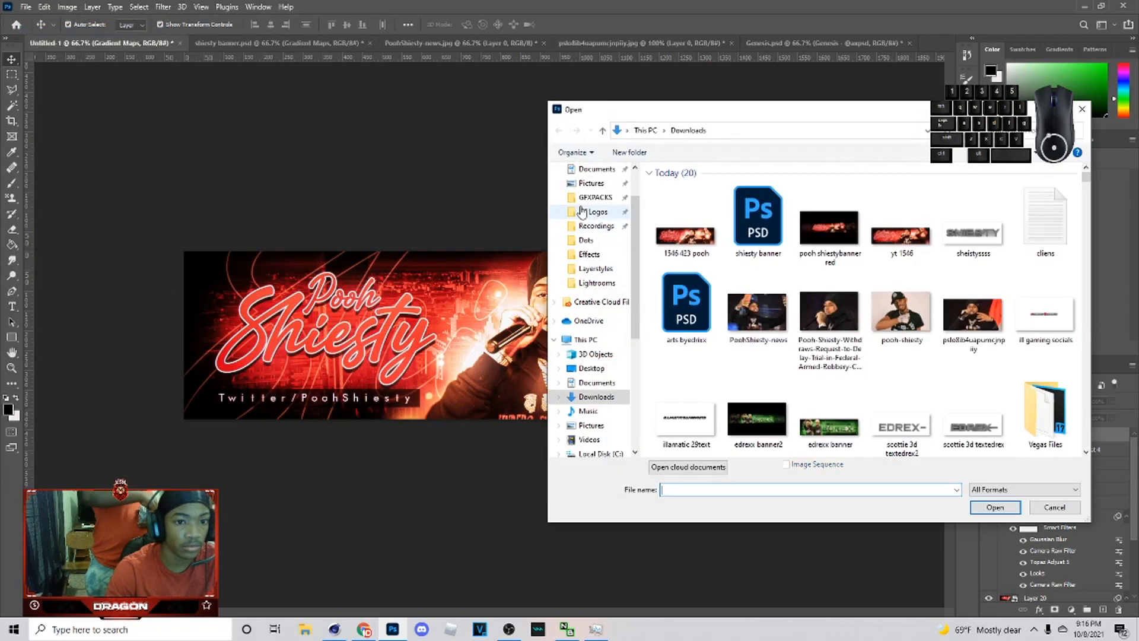
pyautogui.moveTo(1086, 177); pyautogui.dragTo(1129, 470)
pyautogui.scroll(8, 896, 383)
pyautogui.click(829, 332)
pyautogui.click(1010, 507)
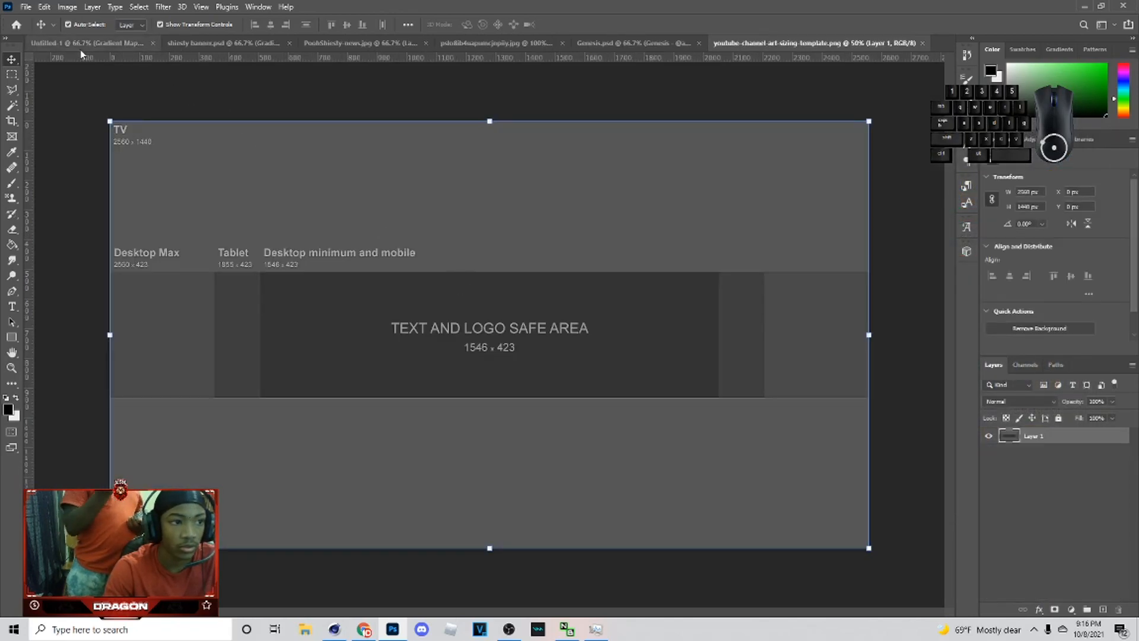
# Step: Open the exported "1546 423 pooh" PNG and bring the banner into the channel art template
pyautogui.click(83, 45)
pyautogui.click(26, 8)
pyautogui.click(35, 28)
pyautogui.click(684, 219)
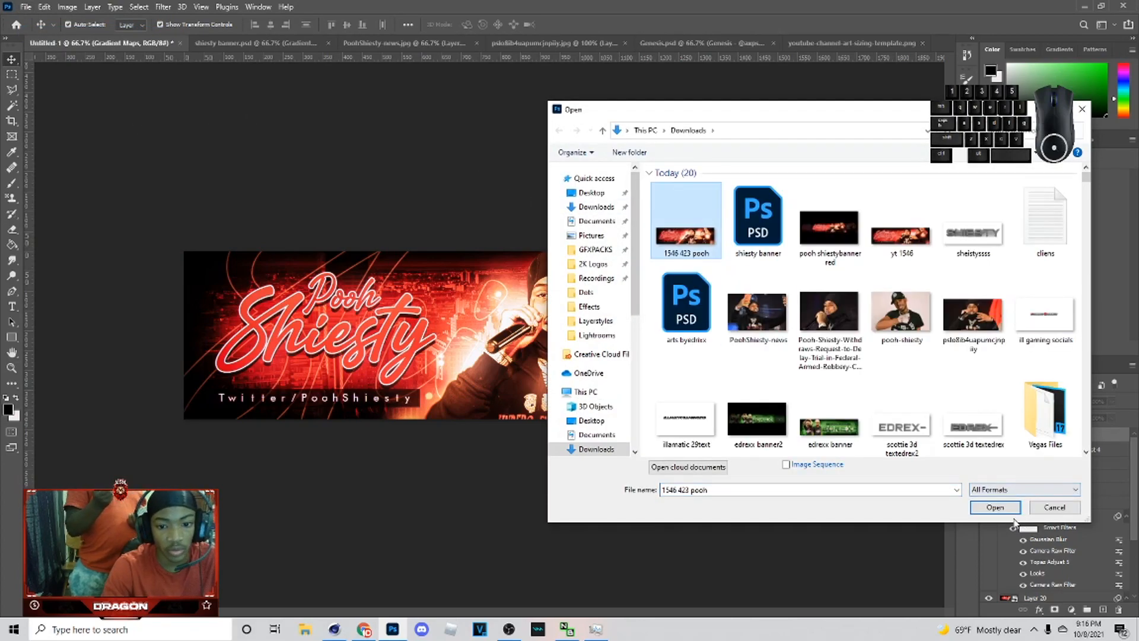
pyautogui.click(1008, 510)
pyautogui.click(681, 45)
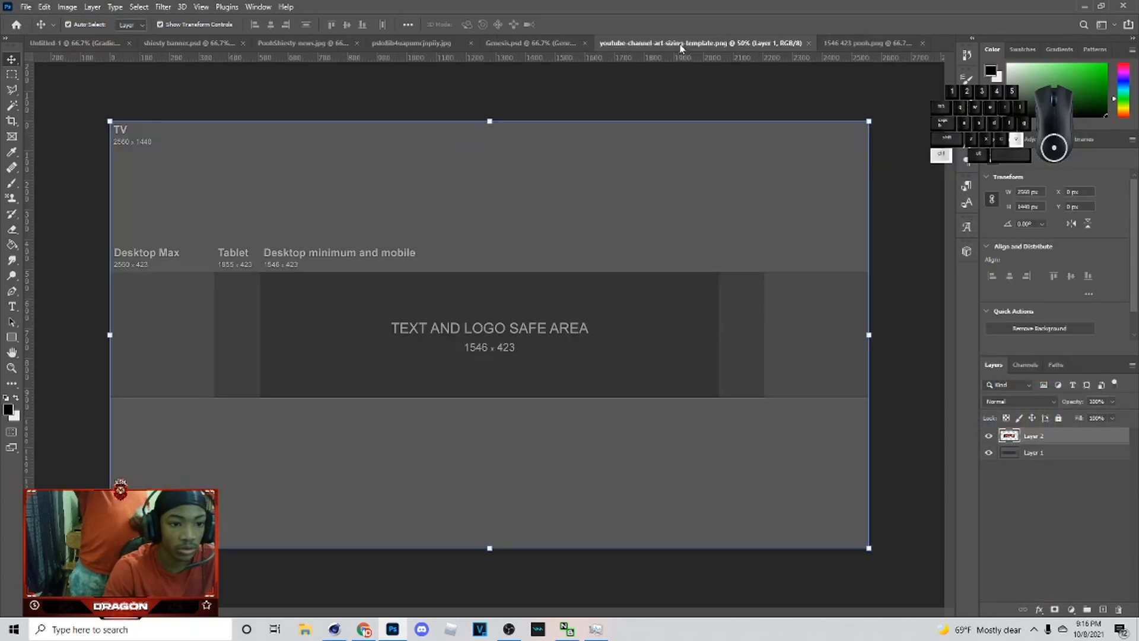
# Step: Duplicate the banner layer, shift the copies sideways to fill the full template width, and merge them
pyautogui.hotkey('ctrl', 'j')
pyautogui.moveTo(374, 382); pyautogui.dragTo(511, 407)
pyautogui.hotkey('ctrl', 'j')
pyautogui.keyDown('ctrl'); pyautogui.click(1038, 458); pyautogui.keyUp('ctrl')
pyautogui.hotkey('ctrl', 'e')
pyautogui.moveTo(1050, 437); pyautogui.dragTo(1050, 460)
# Step: Add a Hue/Saturation adjustment clipped to the merged banner copy and set Lightness to -71
pyautogui.click(1072, 610)
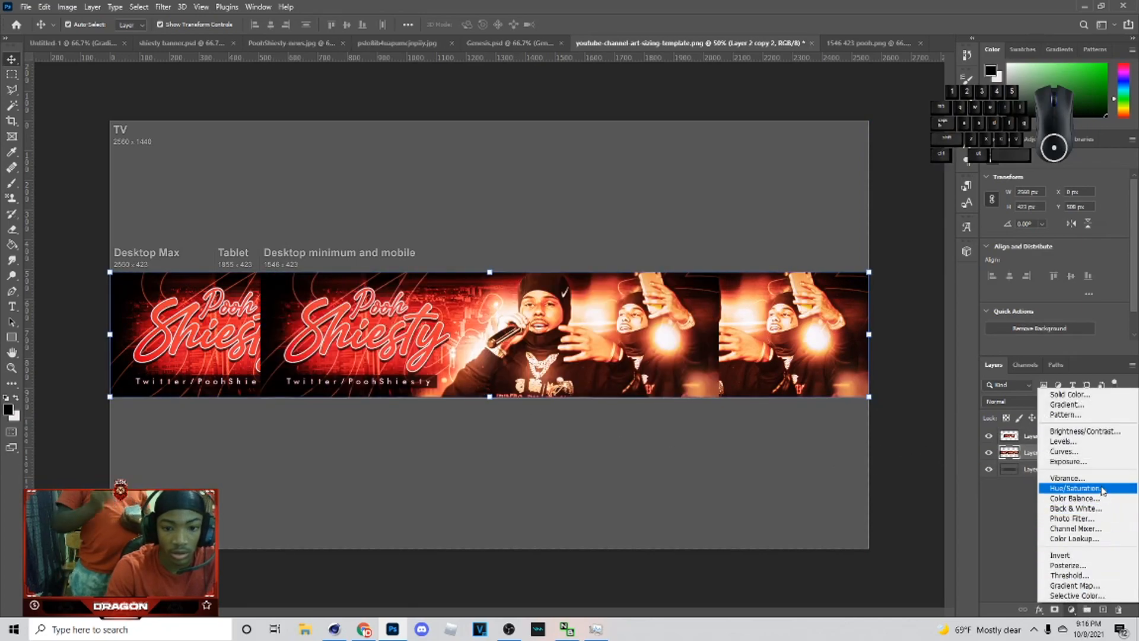
pyautogui.click(1092, 488)
pyautogui.click(1049, 347)
pyautogui.moveTo(1044, 270); pyautogui.dragTo(1009, 271)
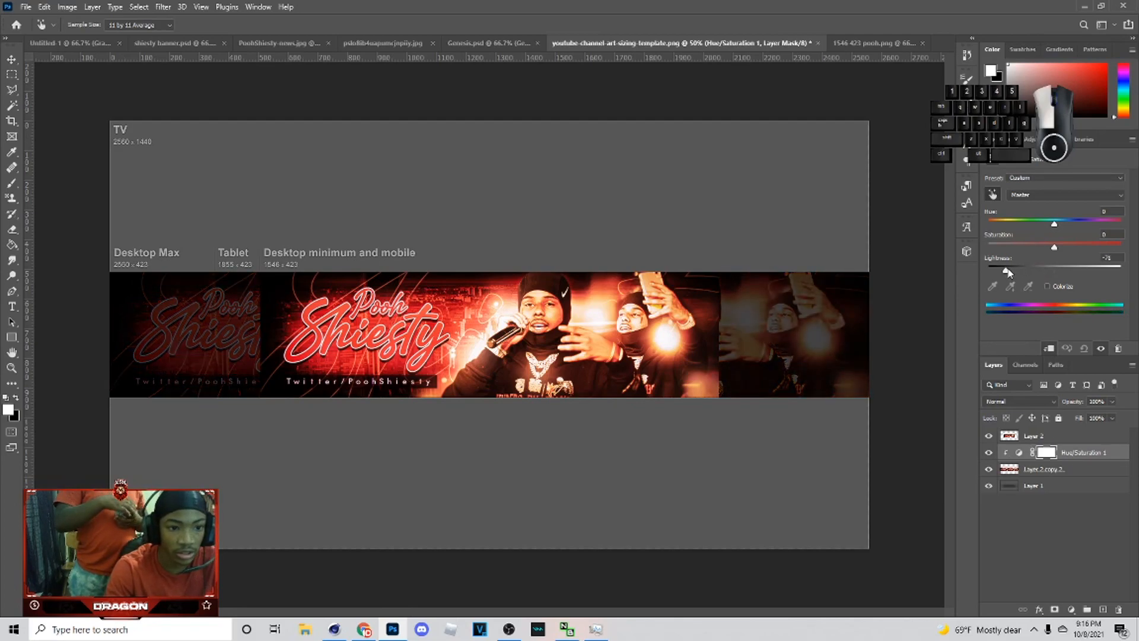
# Step: Create a new layer just above the bottom template layer and fill it with black using the Paint Bucket
pyautogui.press('v')
pyautogui.click(1045, 498)
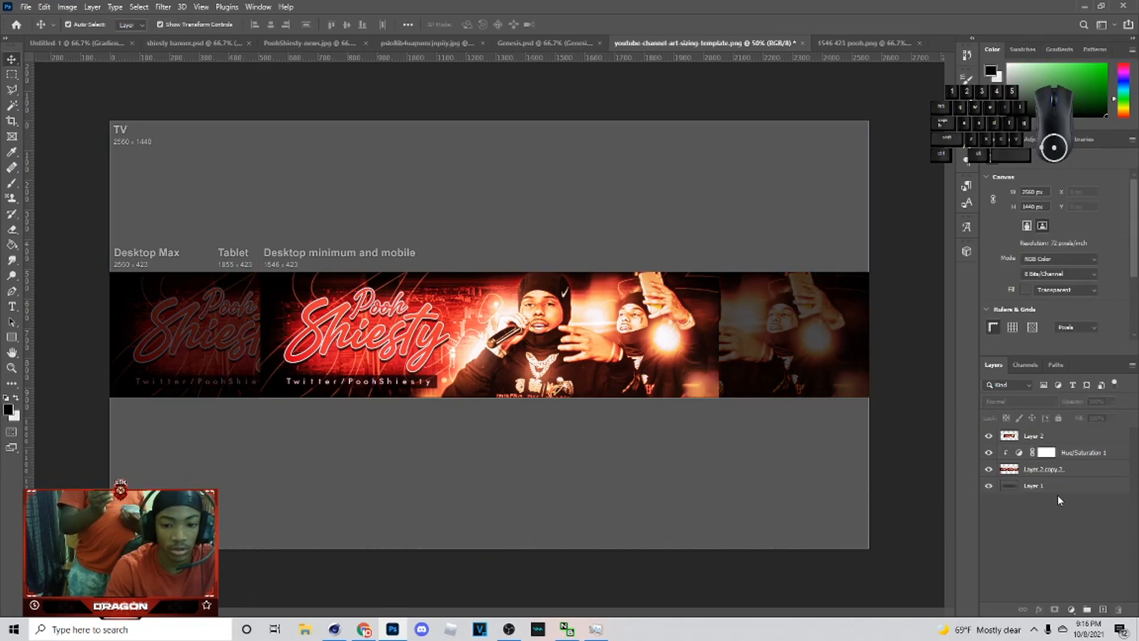
pyautogui.click(1059, 485)
pyautogui.click(1102, 609)
pyautogui.press('g')
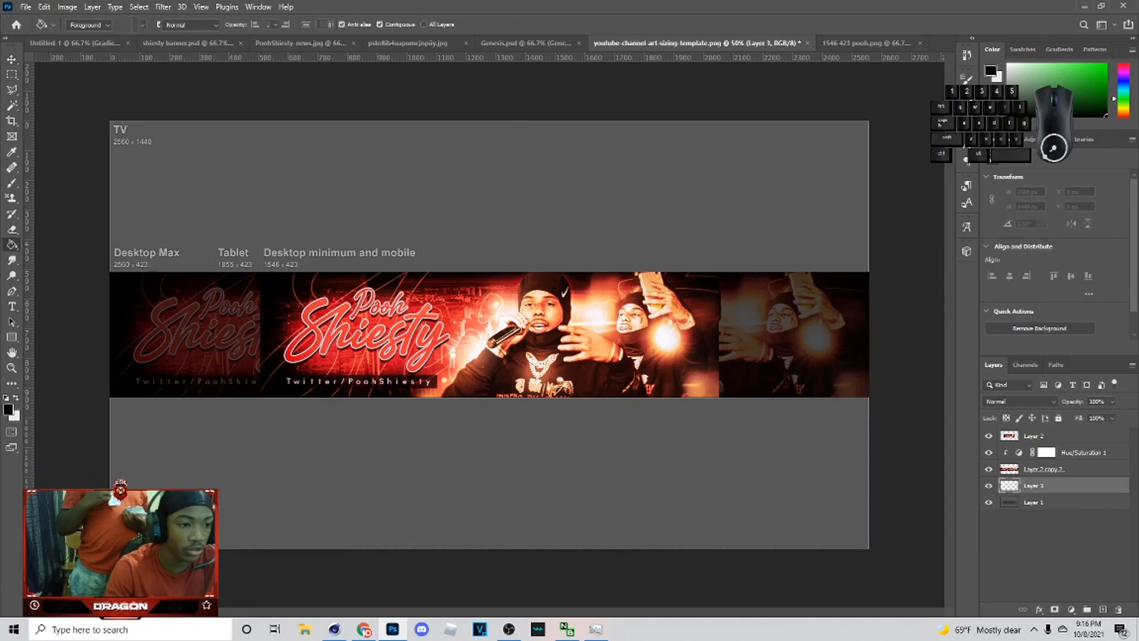
pyautogui.click(350, 494)
pyautogui.press('v')
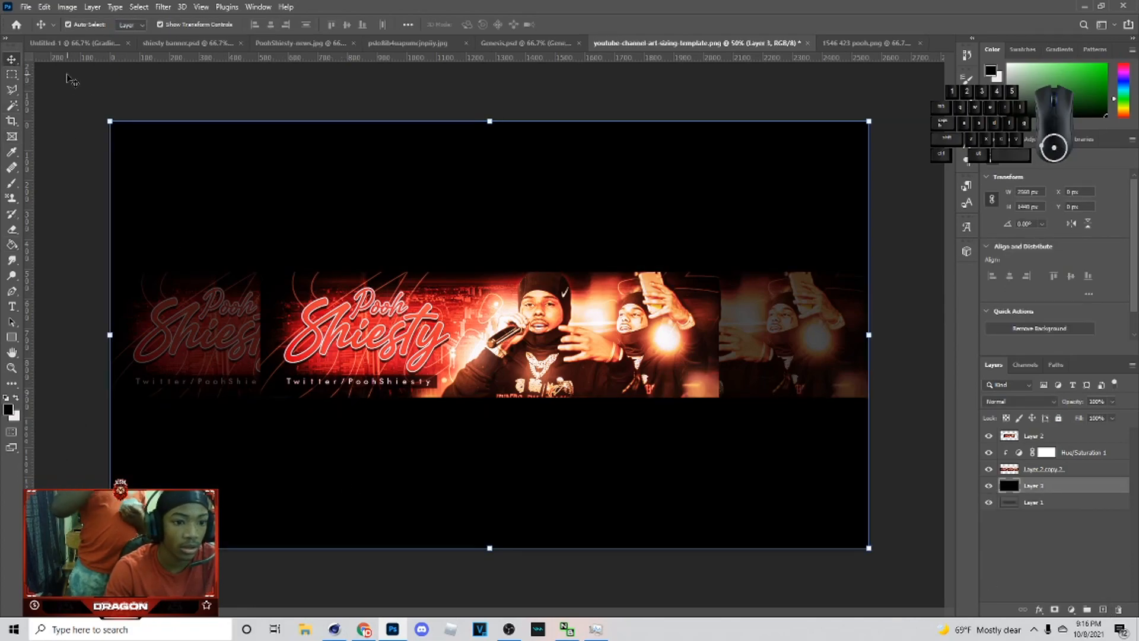
# Step: Export the template as a 2560 × 1440 PNG named "pooh shiesty banner 4" into Downloads
pyautogui.click(67, 77)
pyautogui.click(25, 6)
pyautogui.moveTo(119, 180)
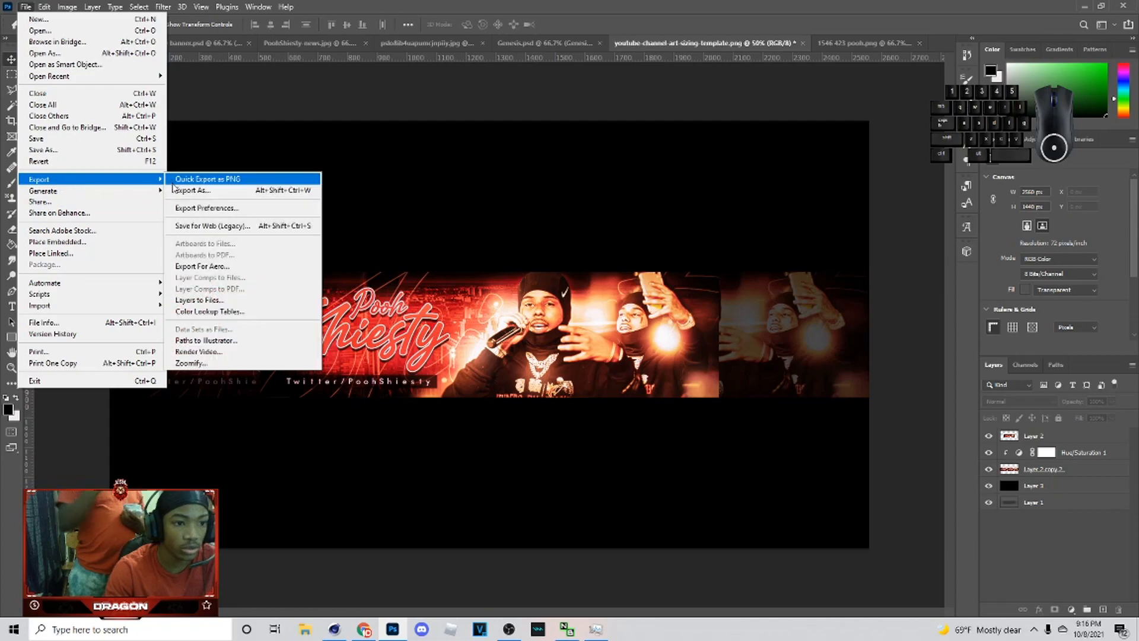
pyautogui.click(172, 189)
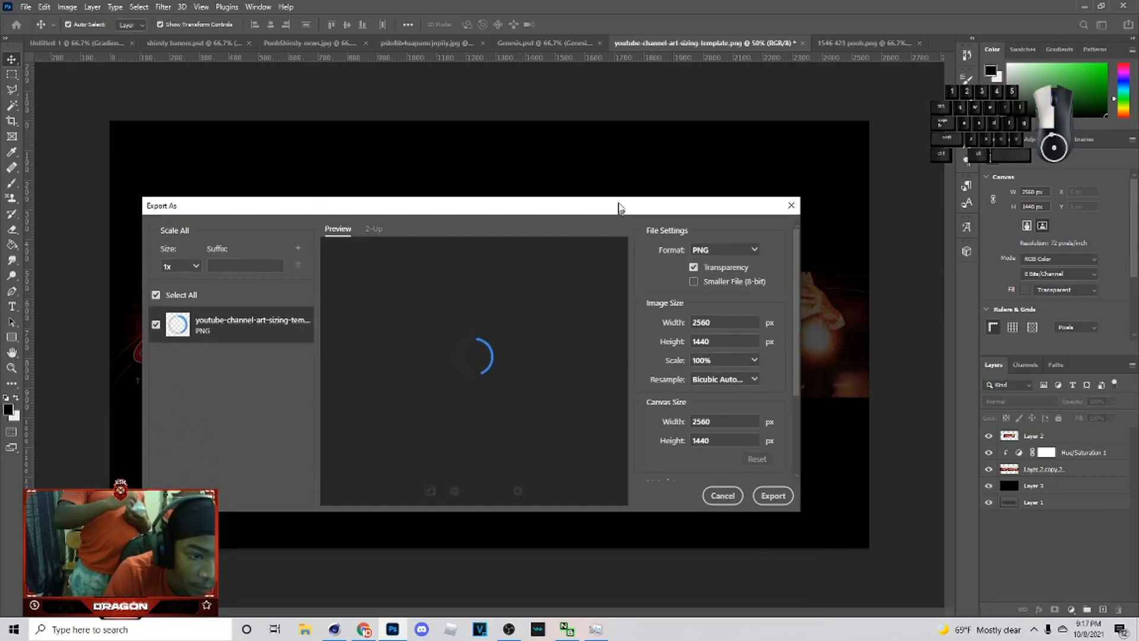
pyautogui.click(774, 485)
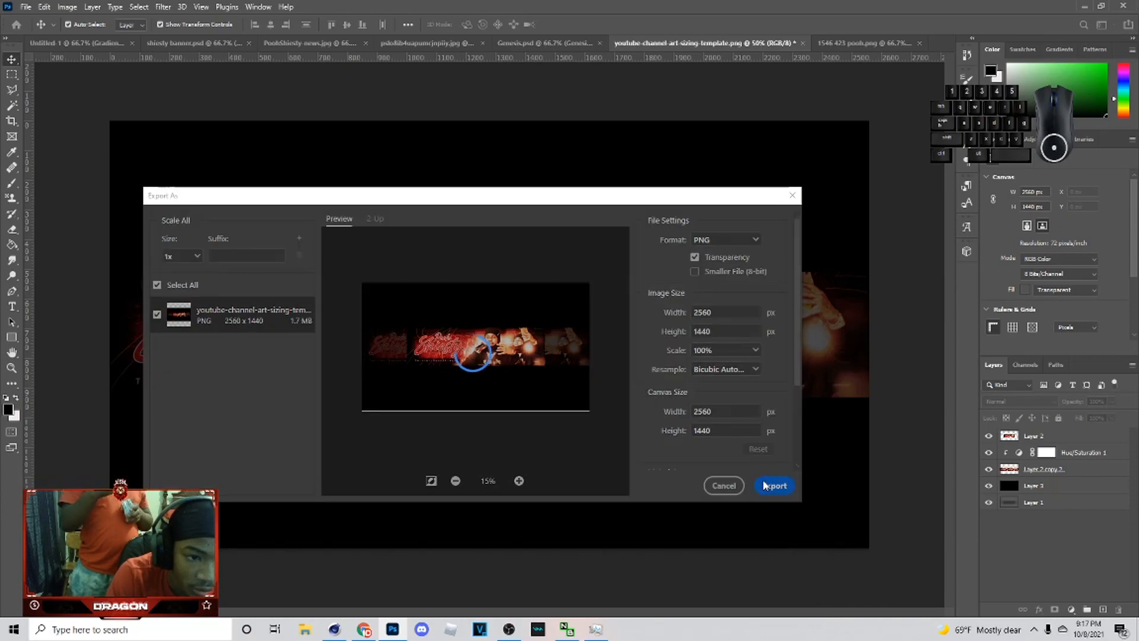
pyautogui.write('pooh shiesty')
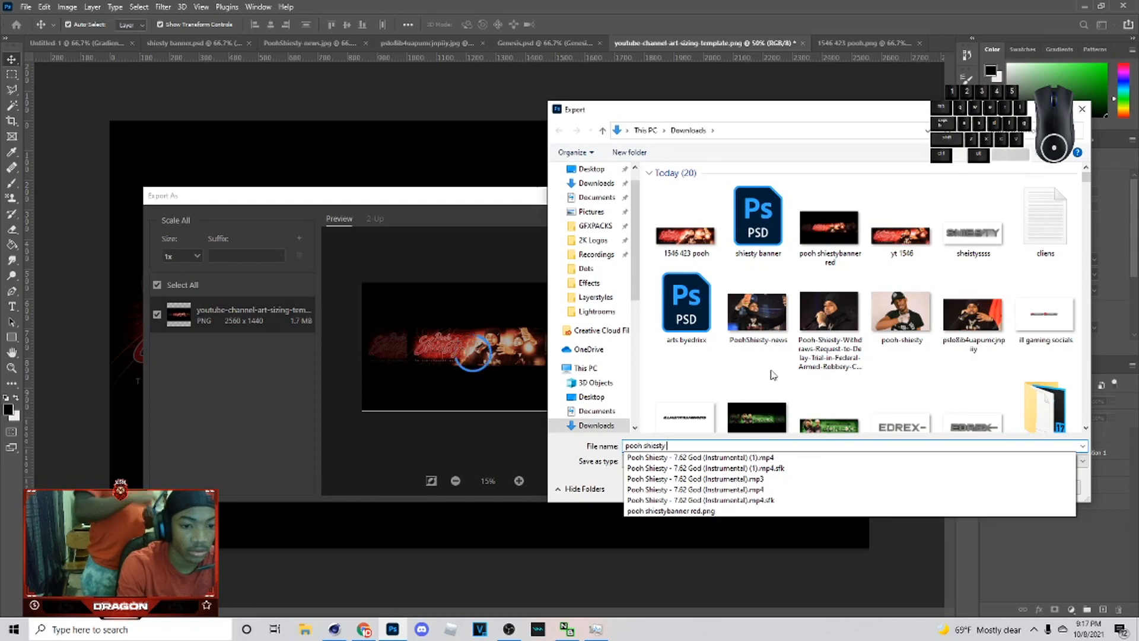
pyautogui.write(' banner 4')
pyautogui.press('Return')
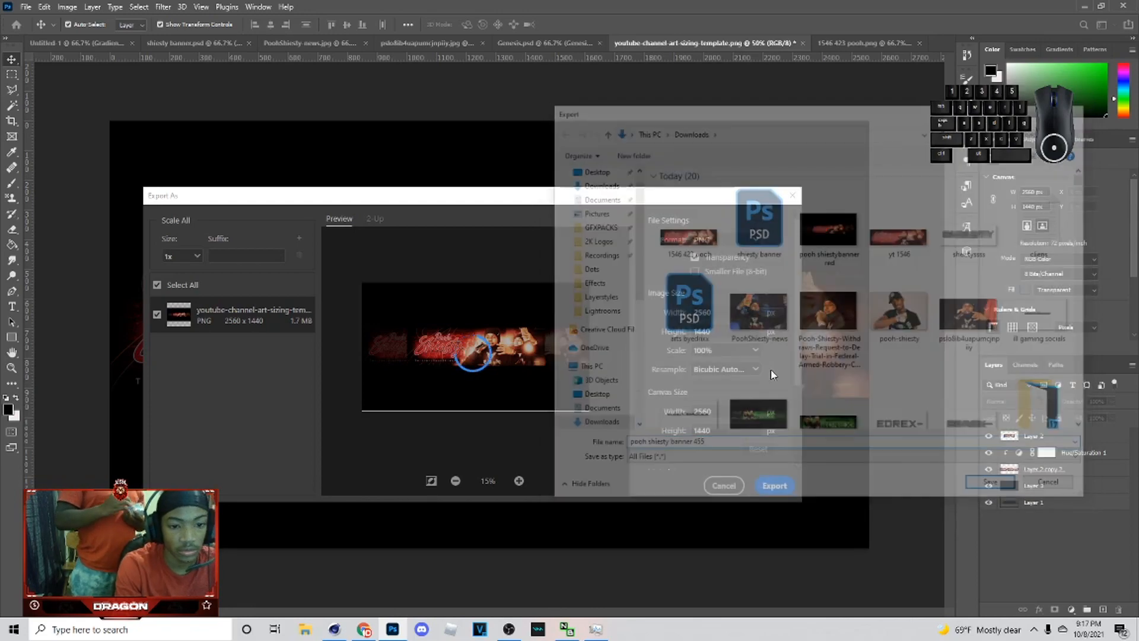
pyautogui.click(769, 367)
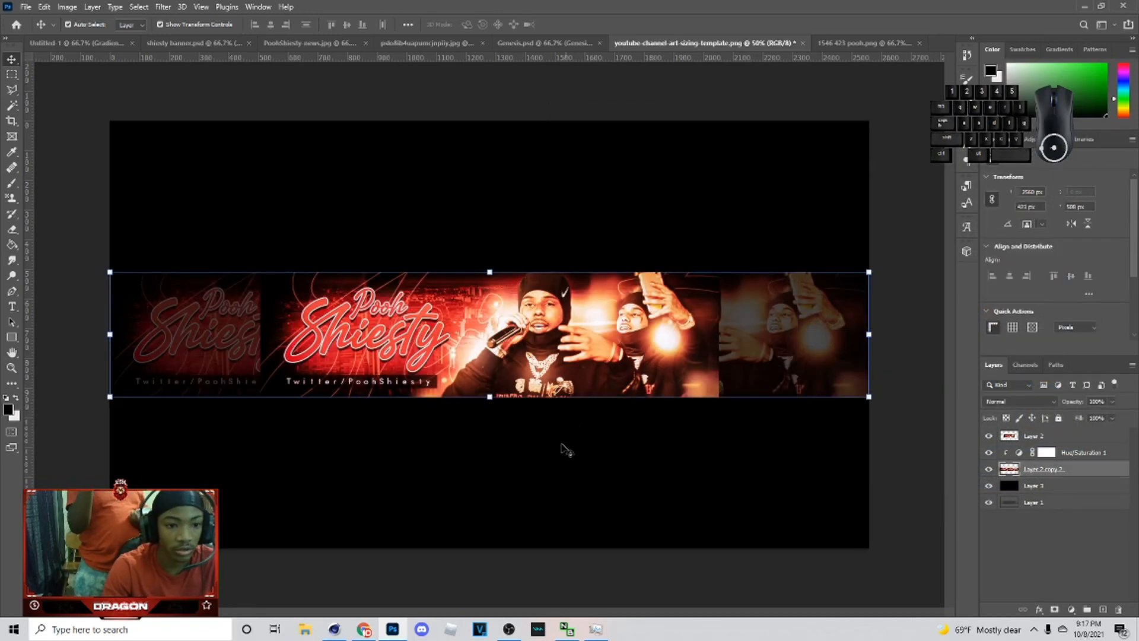
pyautogui.moveTo(509, 628)
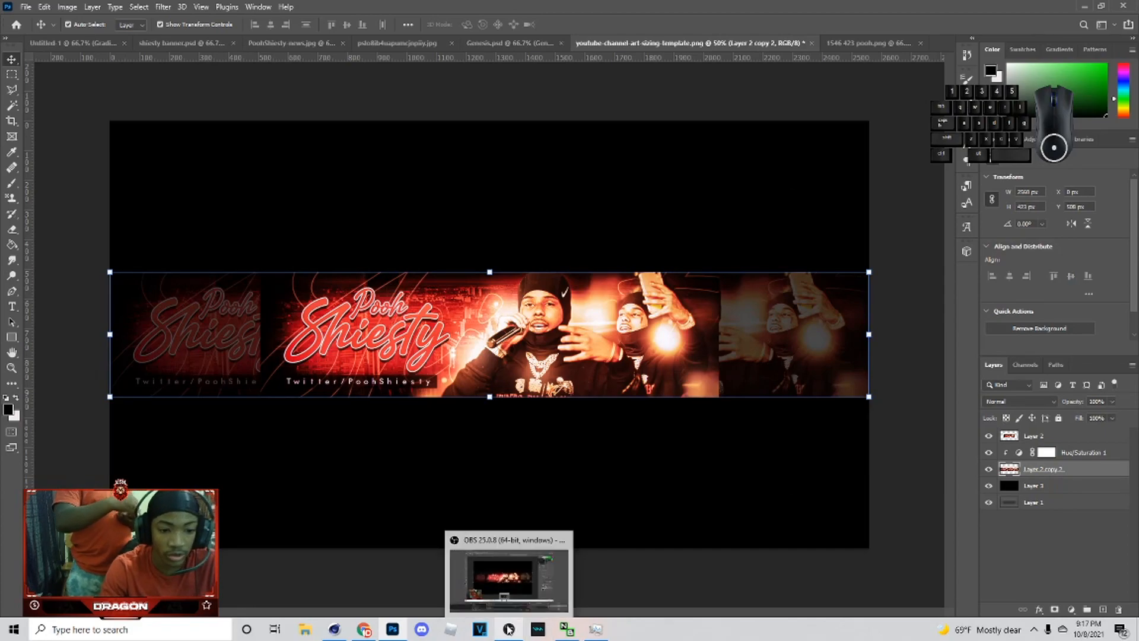
pyautogui.click(509, 629)
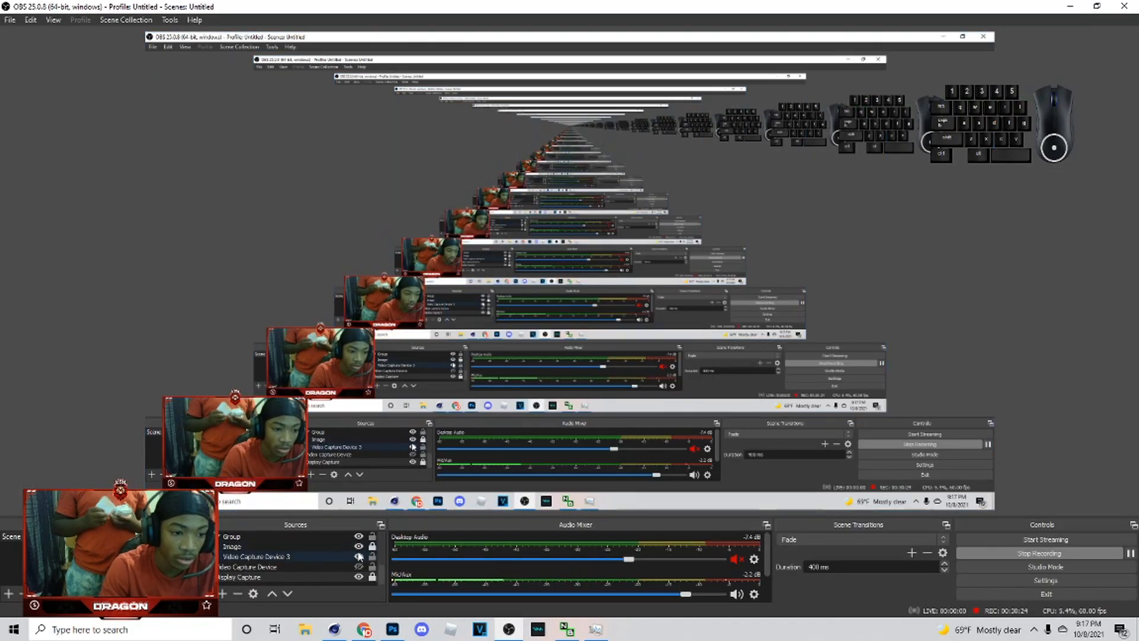